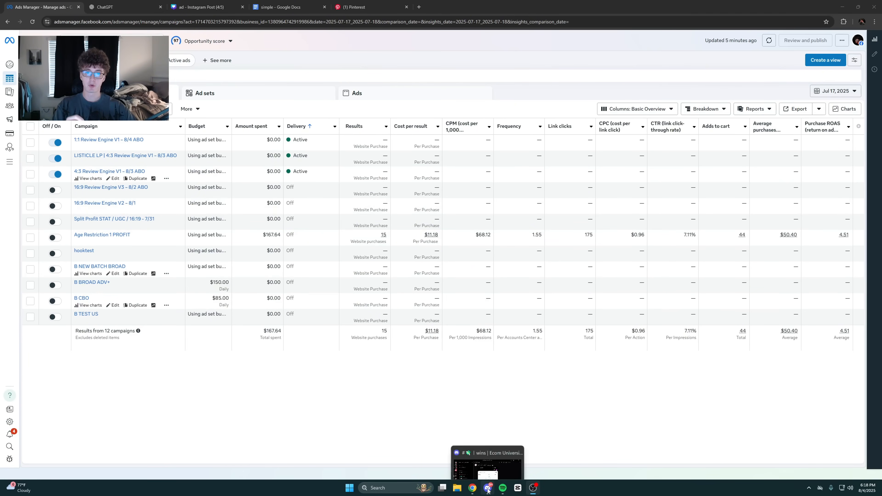
Switch to Discord and look back through the posts in the Ecom University Premium wins channel
{"action": "left_click", "coordinate": [487, 487]}
{"action": "scroll", "coordinate": [519, 365], "scroll_direction": "up", "scroll_amount": 3}
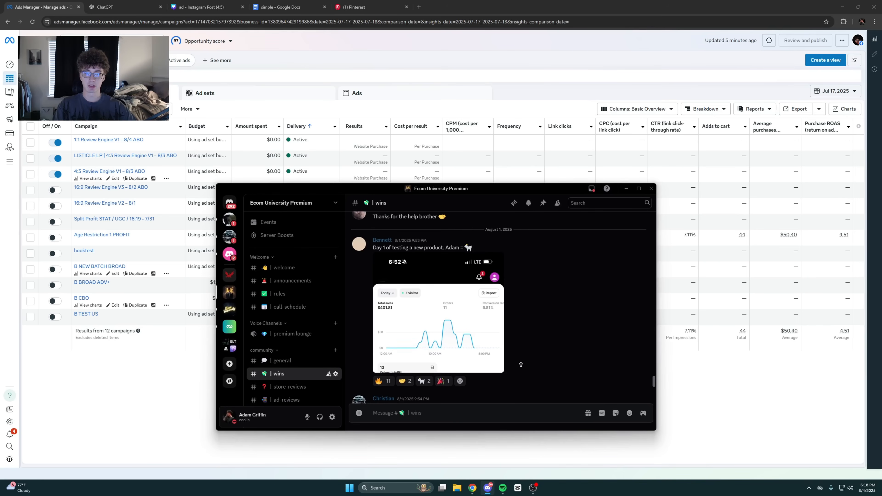
{"action": "scroll", "coordinate": [520, 361], "scroll_direction": "up", "scroll_amount": 10}
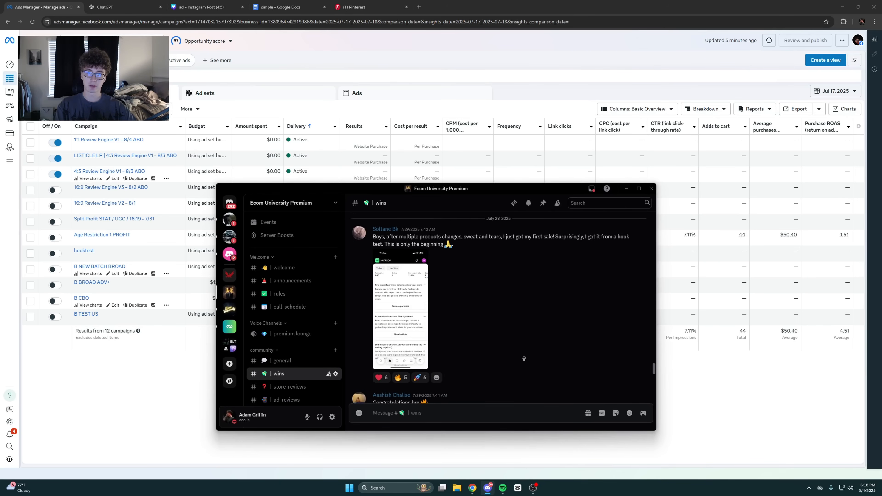
{"action": "scroll", "coordinate": [531, 314], "scroll_direction": "up", "scroll_amount": 15}
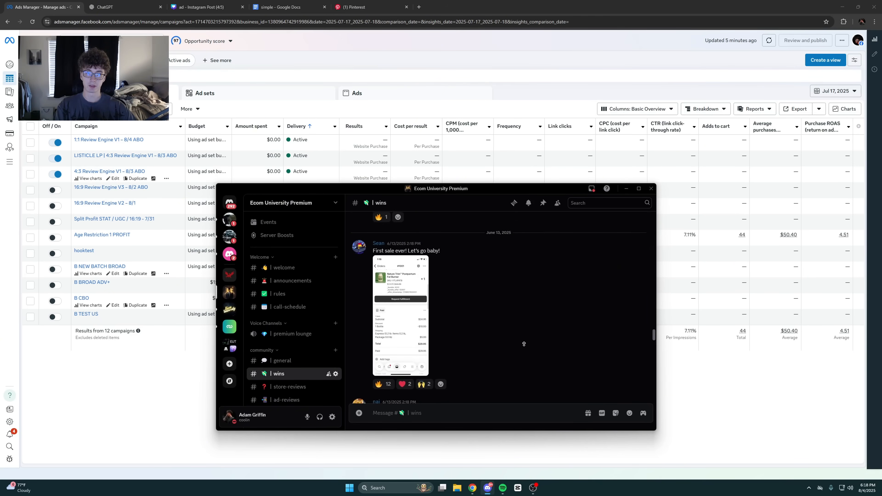
{"action": "scroll", "coordinate": [529, 313], "scroll_direction": "up", "scroll_amount": 15}
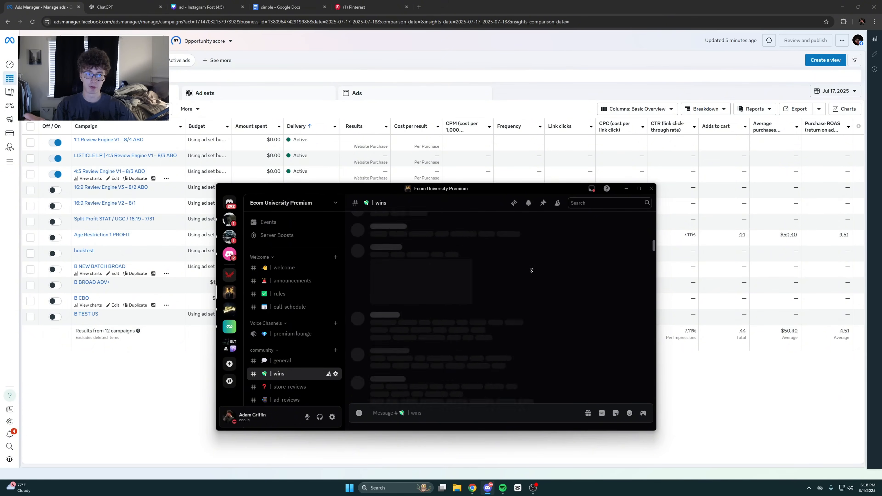
{"action": "left_click", "coordinate": [687, 396]}
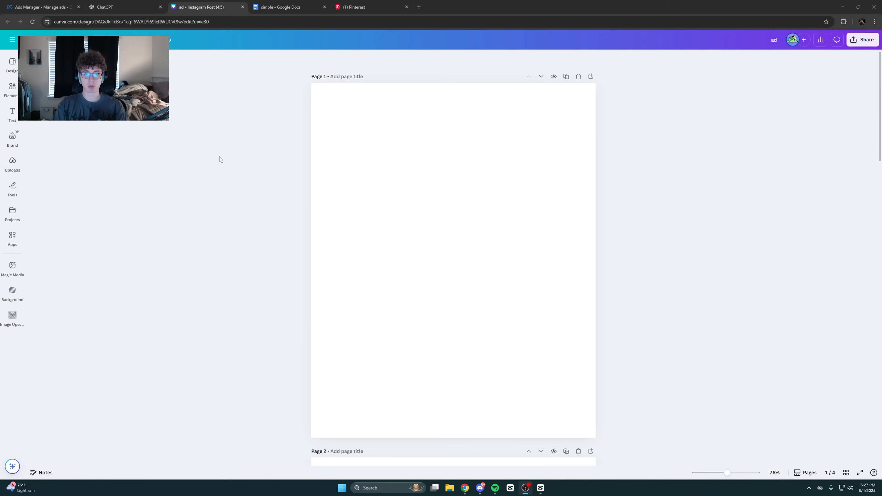
Look over the blank pages of the Canva ad design and the campaign list in Meta Ads Manager
{"action": "scroll", "coordinate": [210, 163], "scroll_direction": "down", "scroll_amount": 10}
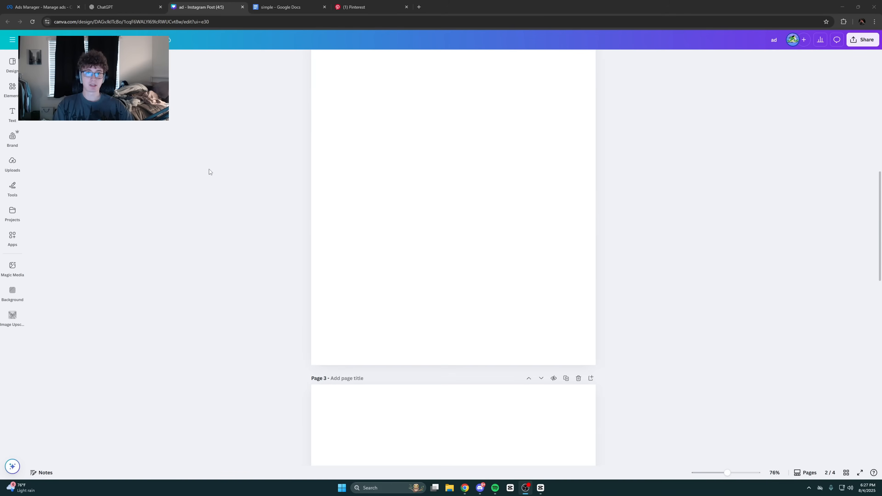
{"action": "scroll", "coordinate": [233, 252], "scroll_direction": "up", "scroll_amount": 10}
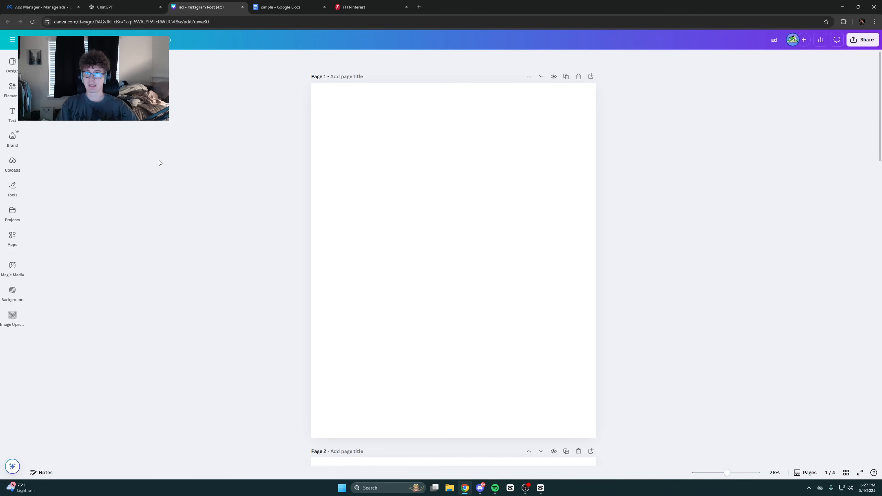
{"action": "left_click", "coordinate": [43, 7]}
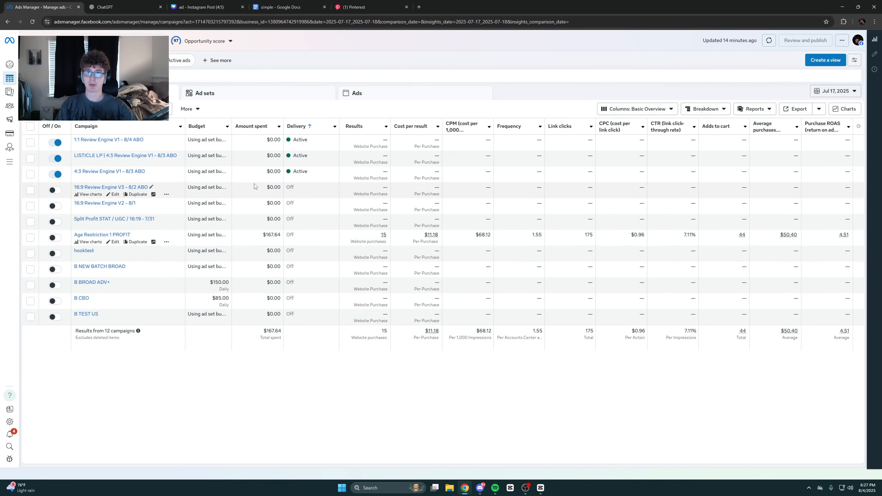
{"action": "left_click", "coordinate": [201, 7]}
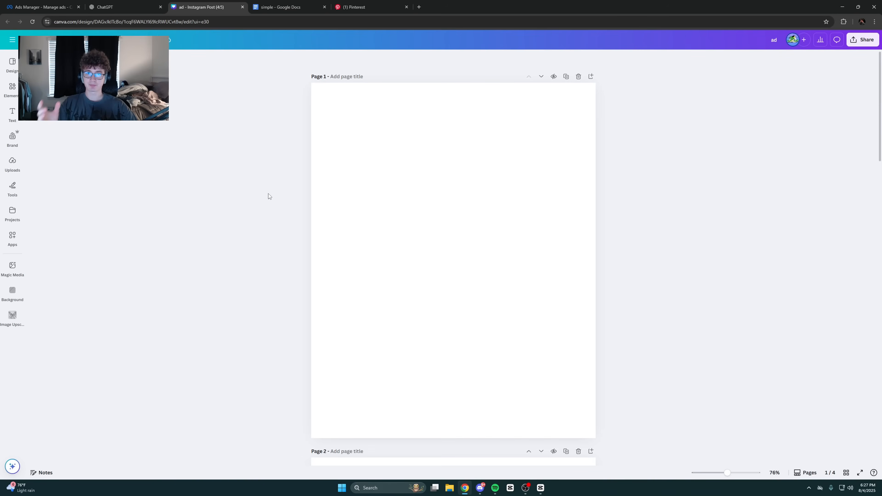
{"action": "left_click", "coordinate": [61, 5]}
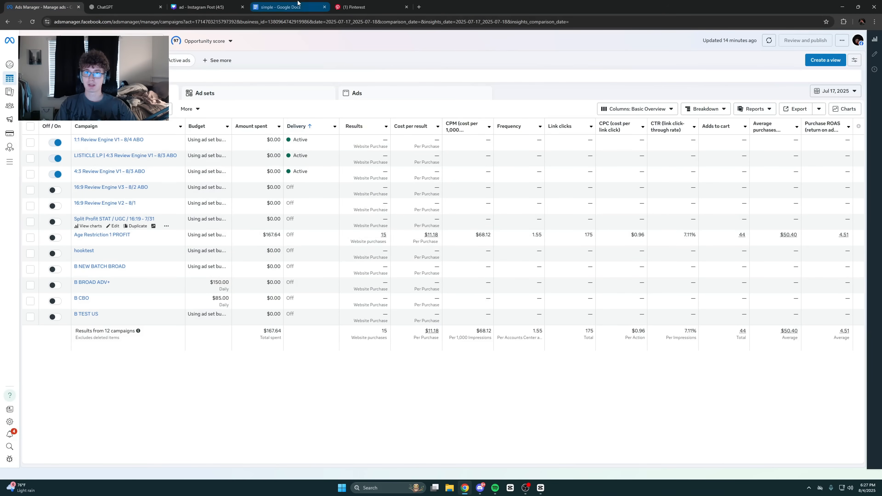
Switch to the "simple" Google Docs document and examine the Compliant and Strict ICP lines
{"action": "left_click", "coordinate": [281, 7]}
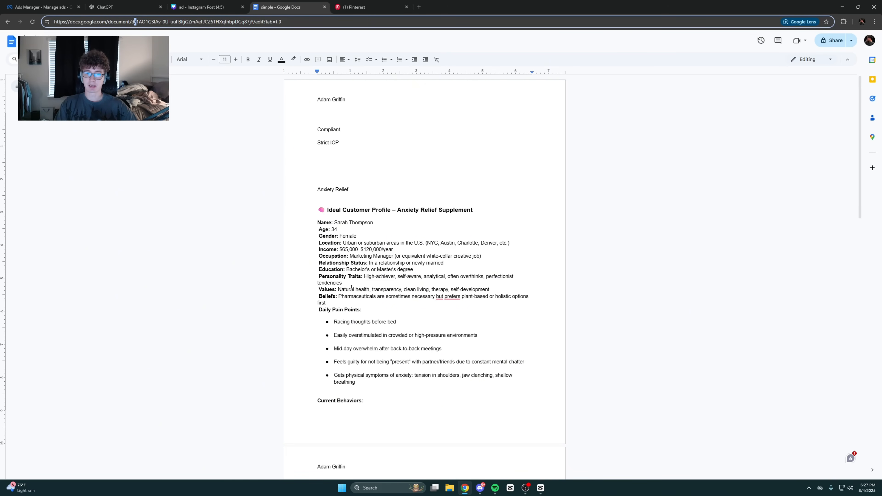
{"action": "left_click", "coordinate": [333, 133]}
{"action": "left_click_drag", "start_coordinate": [330, 145], "coordinate": [334, 131]}
{"action": "left_click", "coordinate": [327, 144]}
{"action": "left_click", "coordinate": [336, 132]}
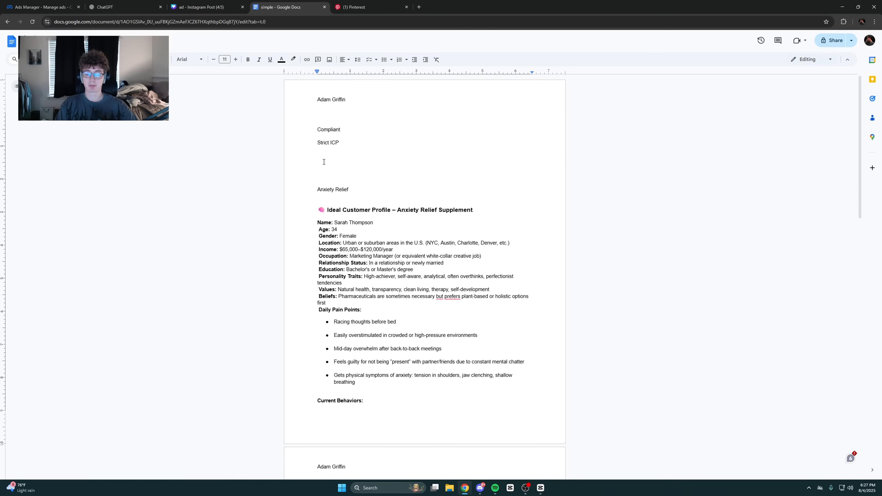
Add the word "Supplement" after "Anxiety Relief" on the line above the ideal customer profile heading
{"action": "left_click", "coordinate": [344, 192]}
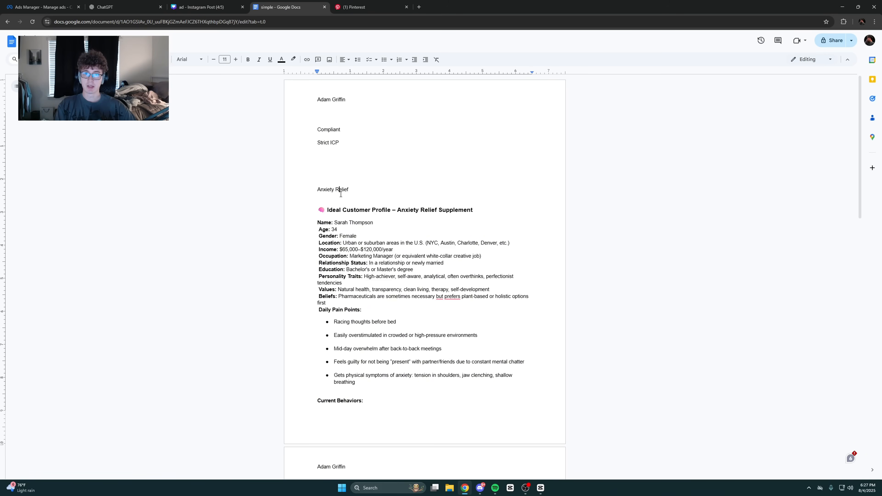
{"action": "triple_click", "coordinate": [350, 189]}
{"action": "key", "text": "End"}
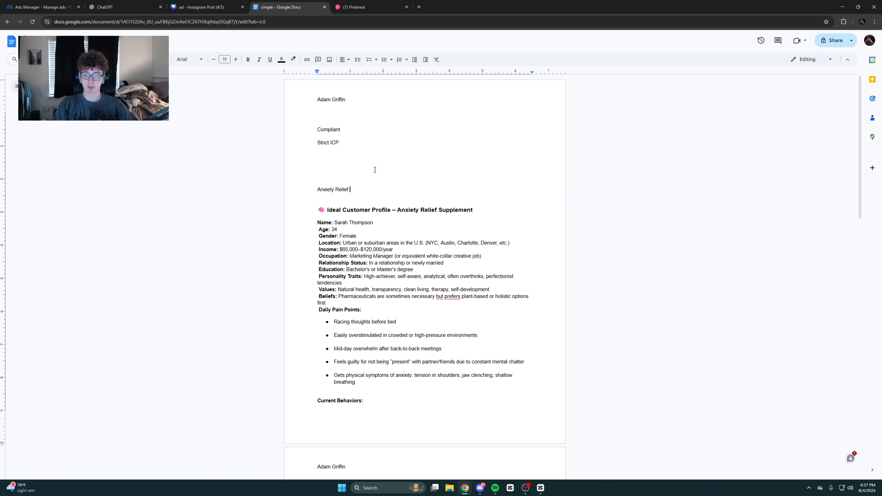
{"action": "type", "text": "SUppl"}
{"action": "key", "text": "BackSpace"}
{"action": "key", "text": "BackSpace"}
{"action": "key", "text": "BackSpace"}
{"action": "key", "text": "BackSpace"}
{"action": "type", "text": "up"}
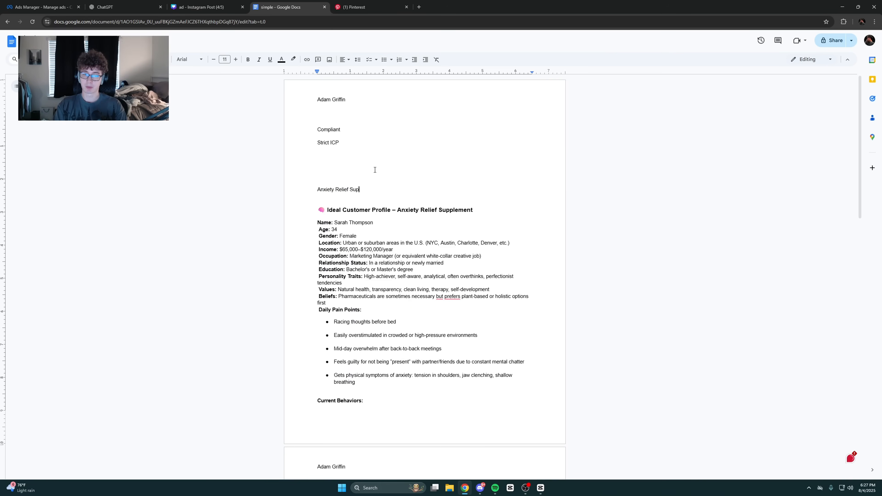
{"action": "type", "text": "plement"}
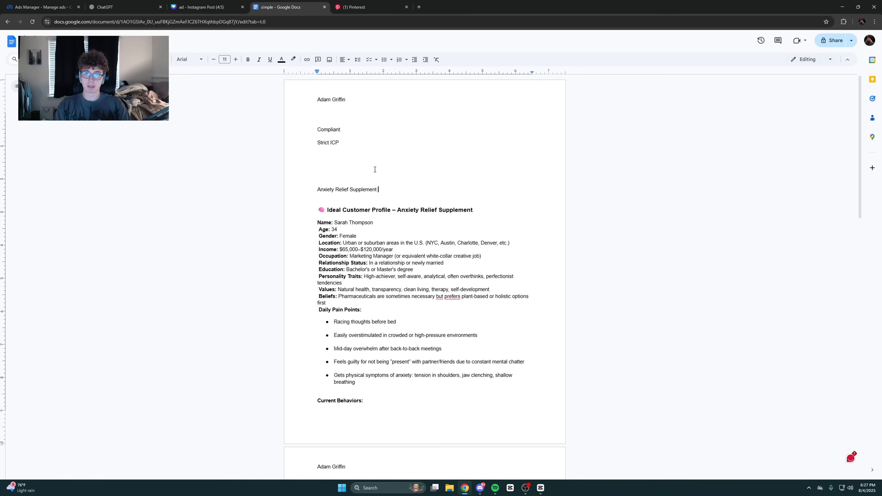
Review the ideal customer profile's demographics, personality traits, values, beliefs and daily pain points
{"action": "left_click", "coordinate": [339, 230]}
{"action": "scroll", "coordinate": [329, 177], "scroll_direction": "down", "scroll_amount": 2}
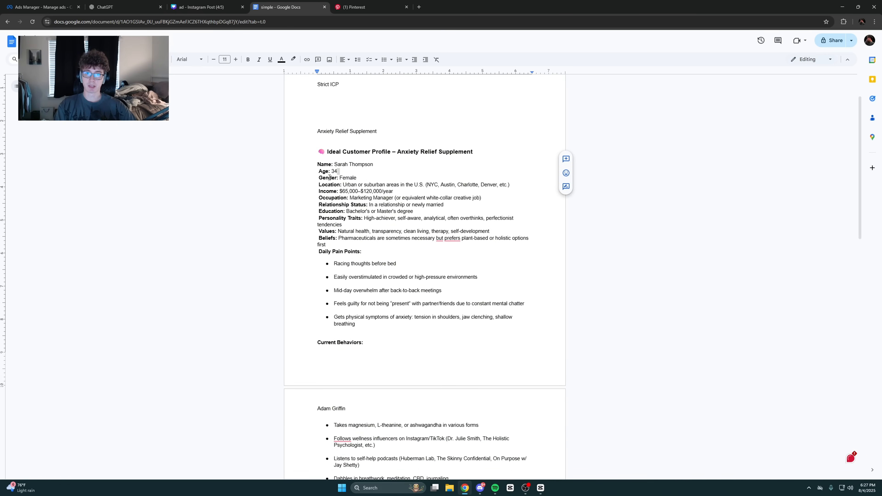
{"action": "left_click", "coordinate": [330, 178]}
{"action": "left_click", "coordinate": [340, 166]}
{"action": "left_click", "coordinate": [330, 171]}
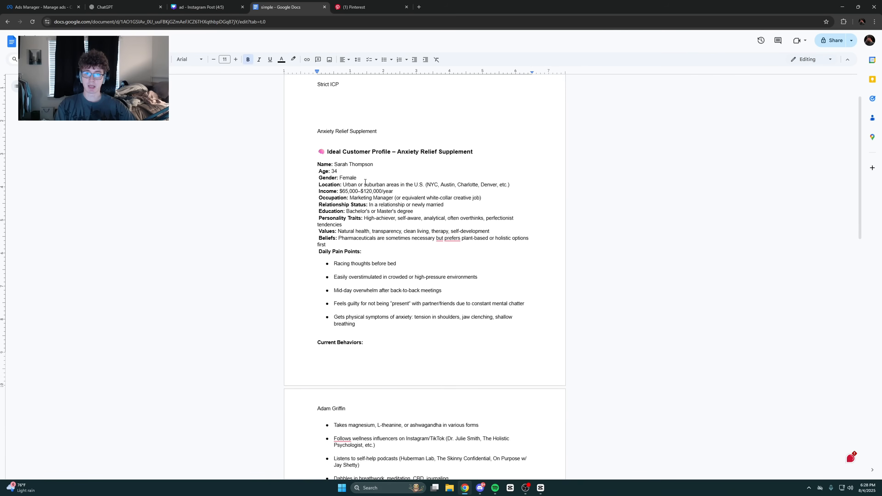
{"action": "middle_click", "coordinate": [511, 181]}
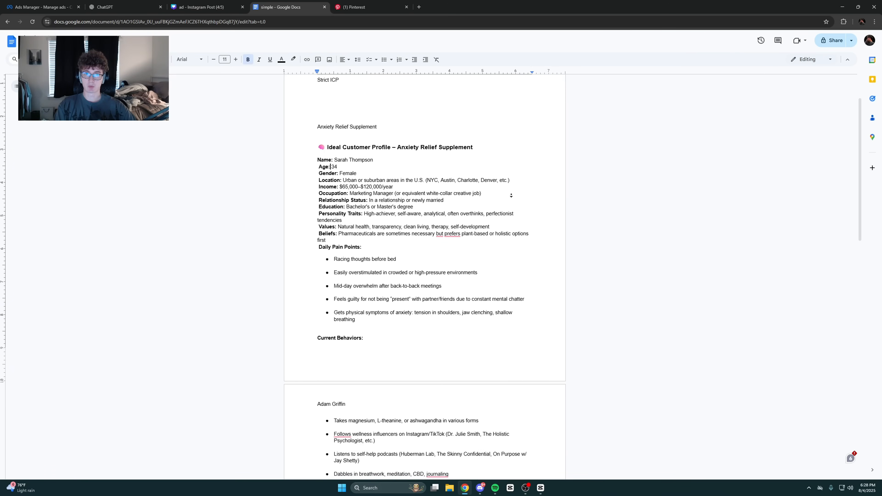
{"action": "middle_click", "coordinate": [510, 195]}
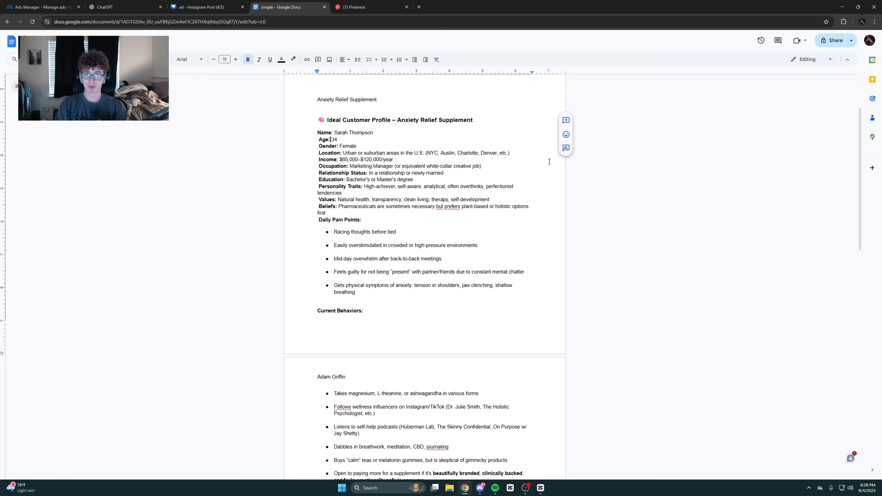
{"action": "left_click", "coordinate": [342, 132]}
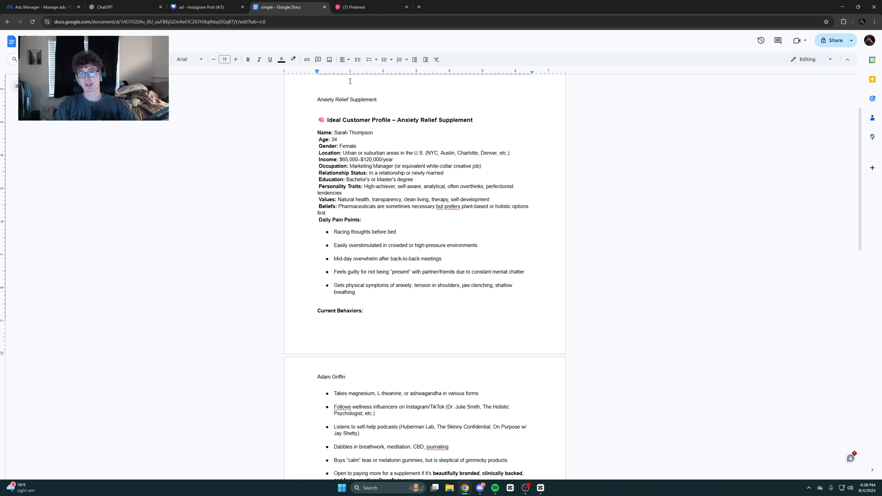
Read the rest of the customer profile, covering current behaviors, shopping places, supplement expectations and taglines
{"action": "scroll", "coordinate": [399, 195], "scroll_direction": "down", "scroll_amount": 9}
{"action": "scroll", "coordinate": [344, 202], "scroll_direction": "down", "scroll_amount": 2}
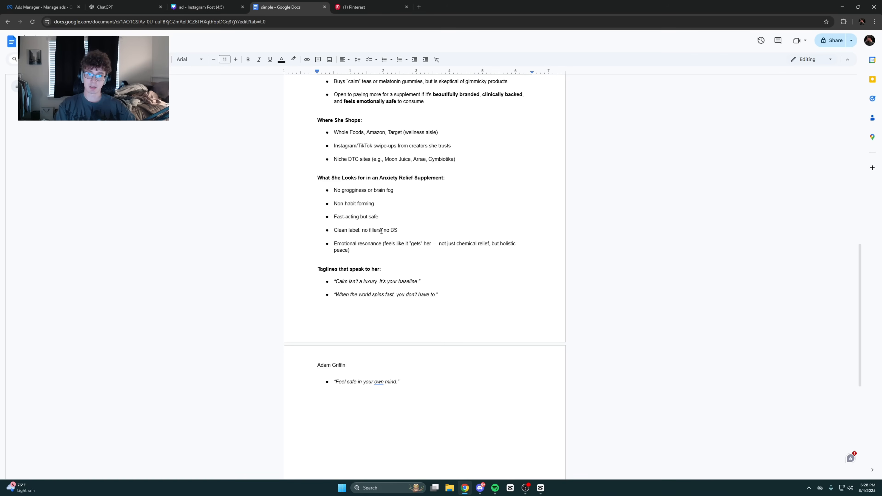
{"action": "scroll", "coordinate": [381, 231], "scroll_direction": "down", "scroll_amount": 2}
{"action": "left_click_drag", "start_coordinate": [321, 201], "coordinate": [420, 208]}
{"action": "left_click", "coordinate": [367, 200]}
{"action": "left_click_drag", "start_coordinate": [350, 227], "coordinate": [413, 232]}
{"action": "left_click", "coordinate": [367, 231]}
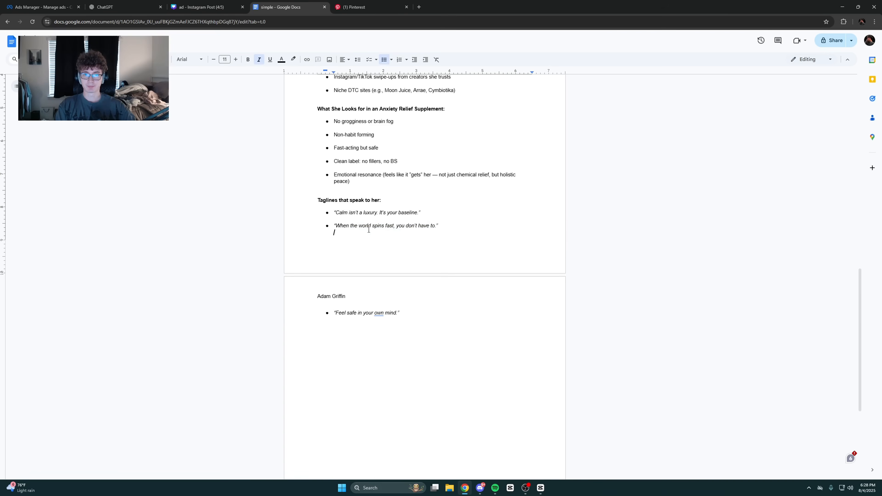
{"action": "scroll", "coordinate": [369, 259], "scroll_direction": "up", "scroll_amount": 12}
{"action": "scroll", "coordinate": [369, 259], "scroll_direction": "down", "scroll_amount": 8}
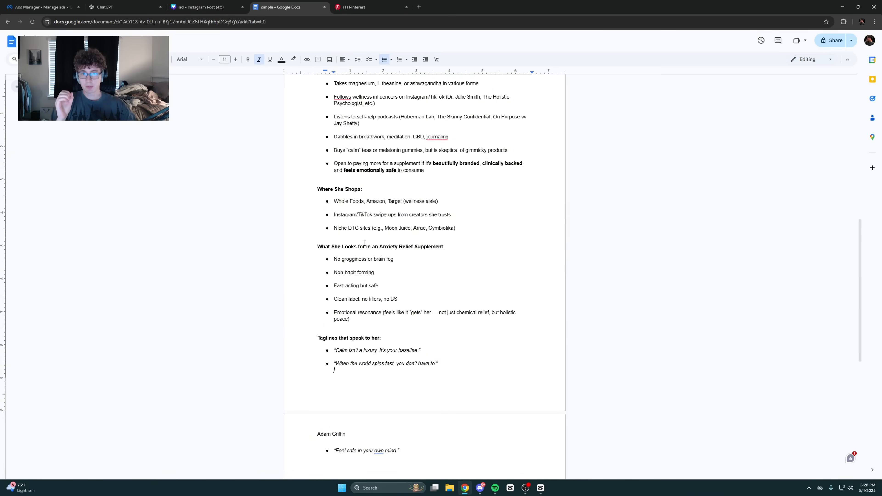
{"action": "scroll", "coordinate": [364, 247], "scroll_direction": "up", "scroll_amount": 1}
{"action": "scroll", "coordinate": [364, 247], "scroll_direction": "up", "scroll_amount": 1}
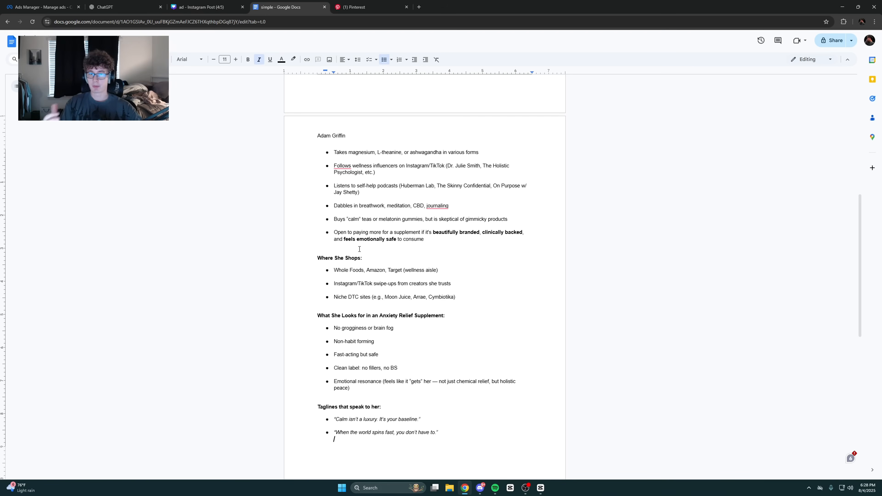
{"action": "scroll", "coordinate": [345, 190], "scroll_direction": "up", "scroll_amount": 9}
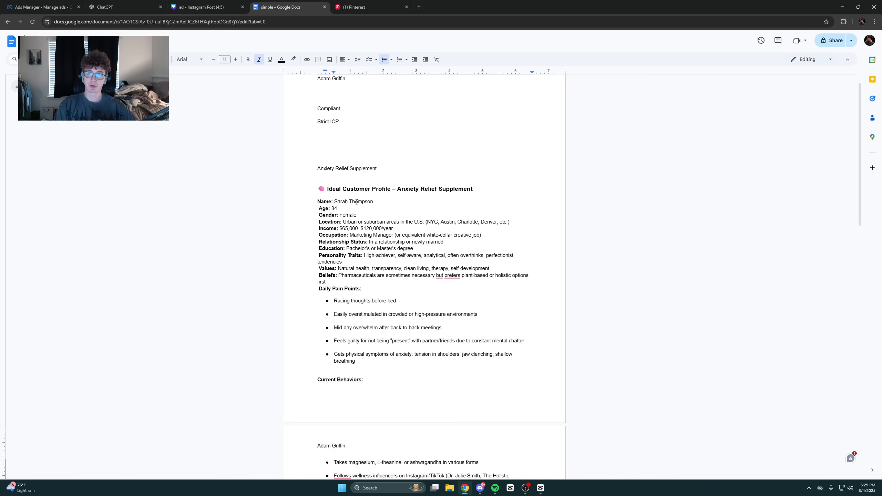
Re-examine the Compliant and Strict ICP notes alongside the product line and the profile's gender entry
{"action": "scroll", "coordinate": [357, 201], "scroll_direction": "up", "scroll_amount": 1}
{"action": "left_click_drag", "start_coordinate": [360, 180], "coordinate": [332, 191]}
{"action": "left_click", "coordinate": [362, 189]}
{"action": "left_click_drag", "start_coordinate": [322, 133], "coordinate": [334, 124]}
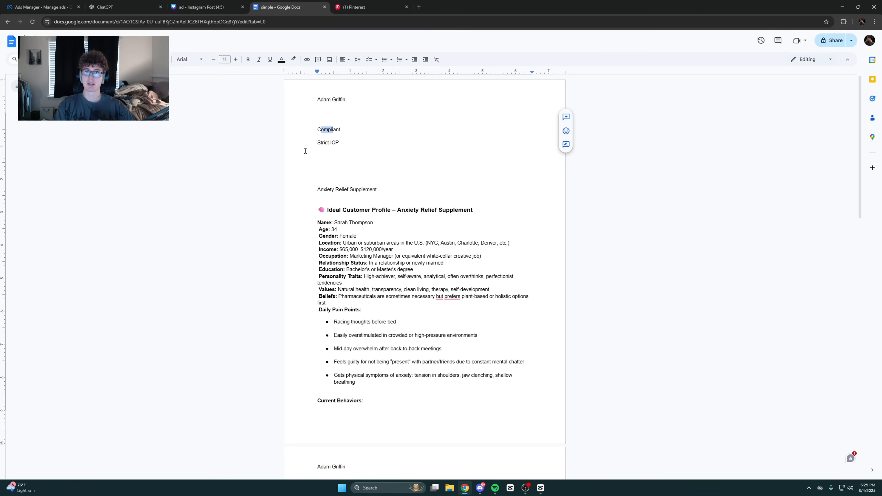
{"action": "left_click", "coordinate": [331, 143]}
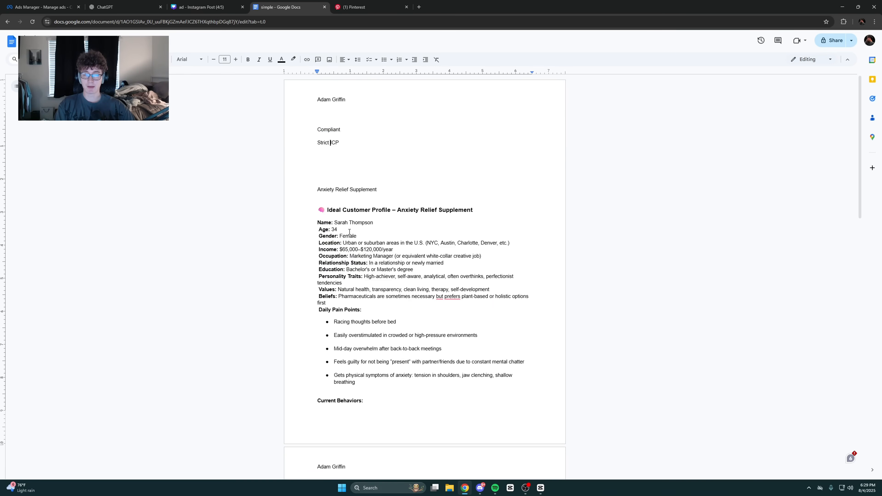
{"action": "left_click", "coordinate": [342, 237]}
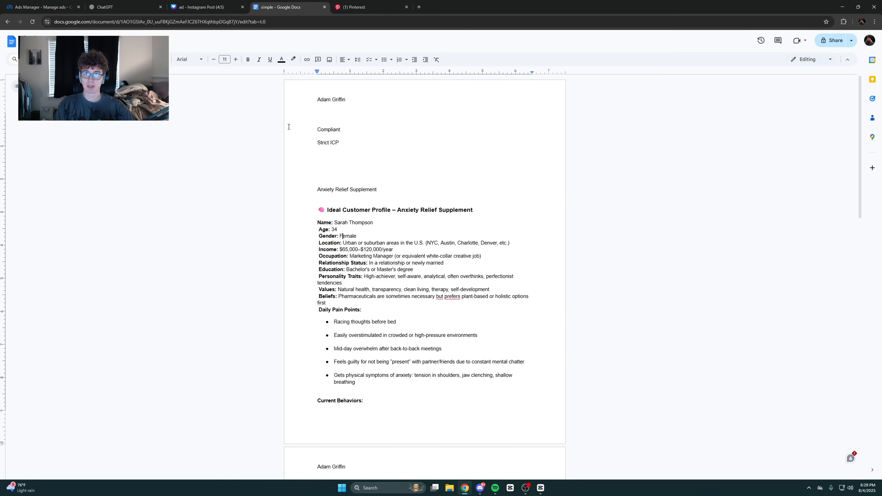
Switch to the Canva ad design and open the text options for the blank first page
{"action": "left_click", "coordinate": [200, 7]}
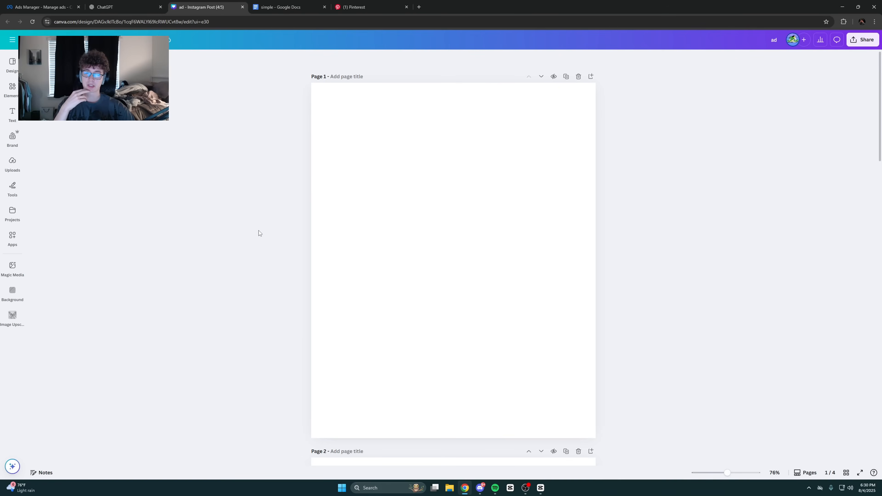
{"action": "left_click", "coordinate": [361, 287]}
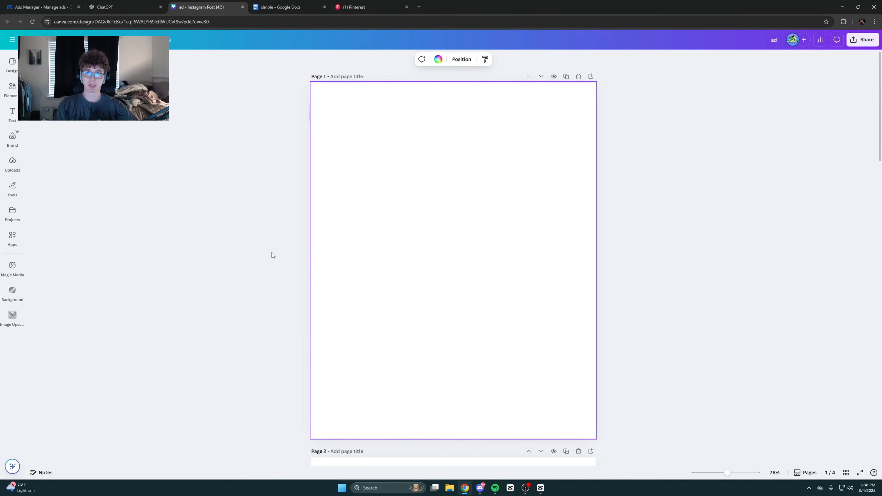
{"action": "left_click", "coordinate": [271, 253]}
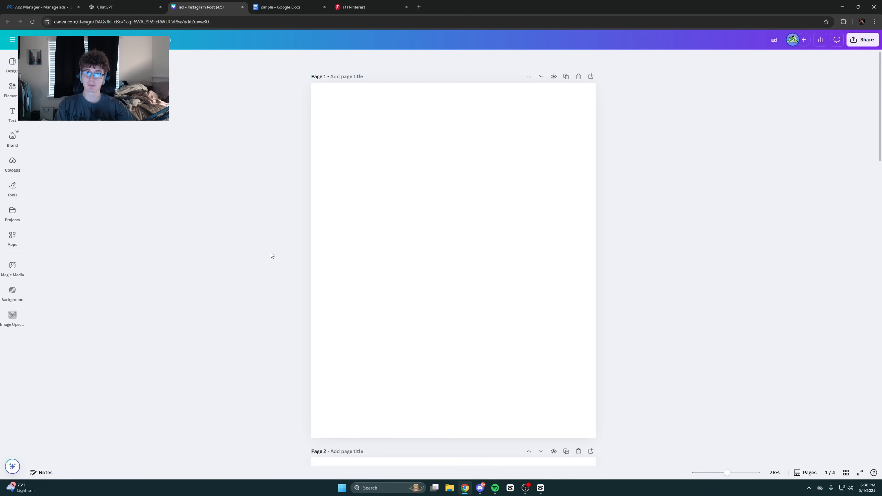
{"action": "left_click", "coordinate": [438, 205]}
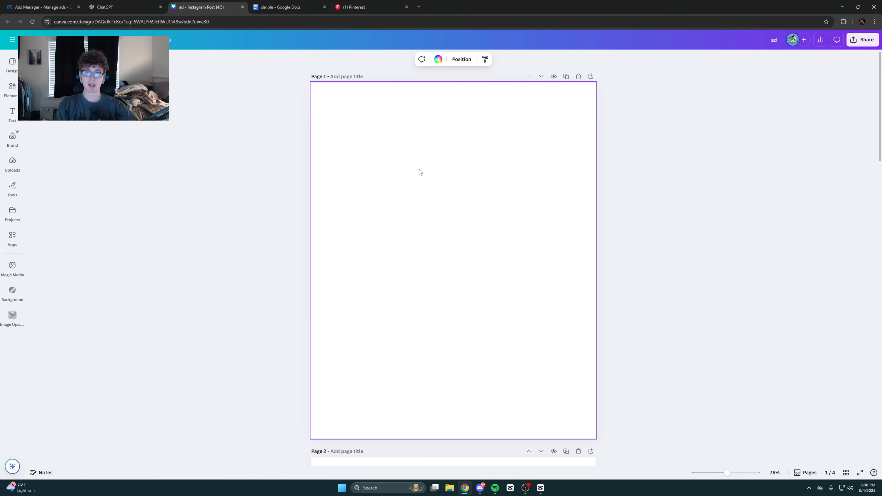
{"action": "left_click", "coordinate": [256, 182]}
{"action": "left_click", "coordinate": [12, 113]}
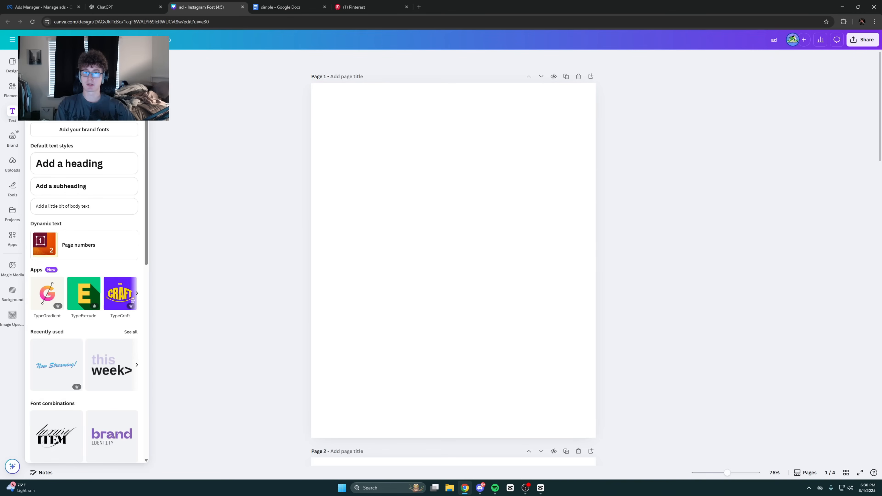
{"action": "key", "text": "t"}
Switch to ChatGPT and request "make me a emotionally taxing testimonial for an anxiety supplement i can use in an ad"
{"action": "left_click", "coordinate": [114, 5]}
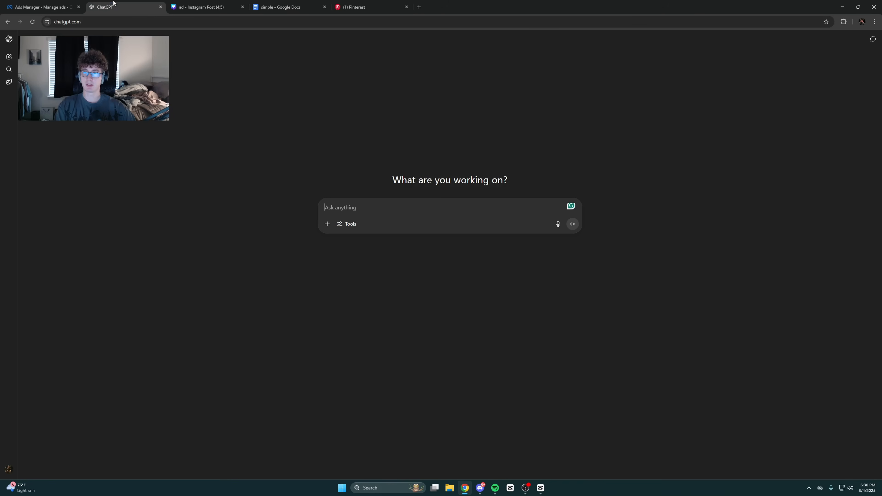
{"action": "type", "text": "make me a "}
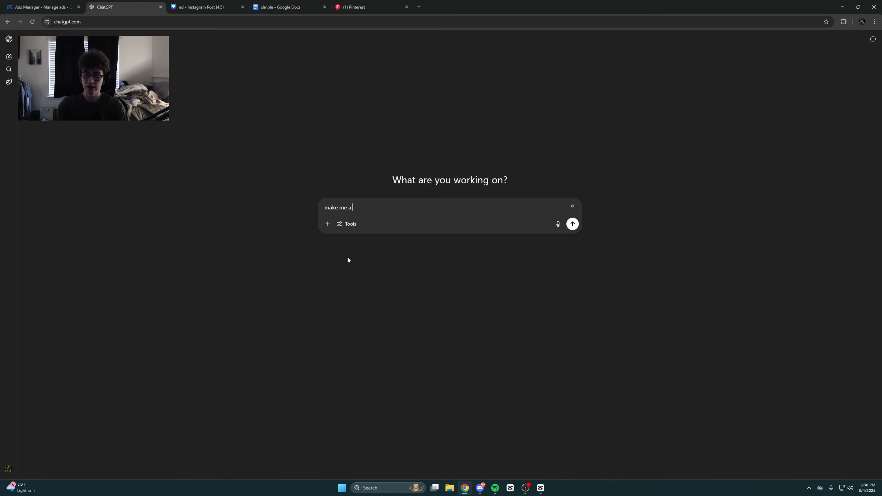
{"action": "type", "text": "emotionally"}
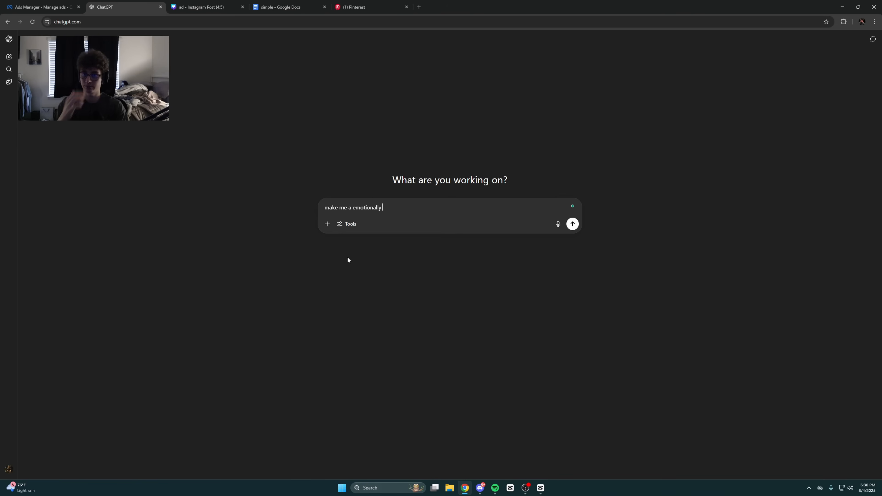
{"action": "type", "text": "taxing "}
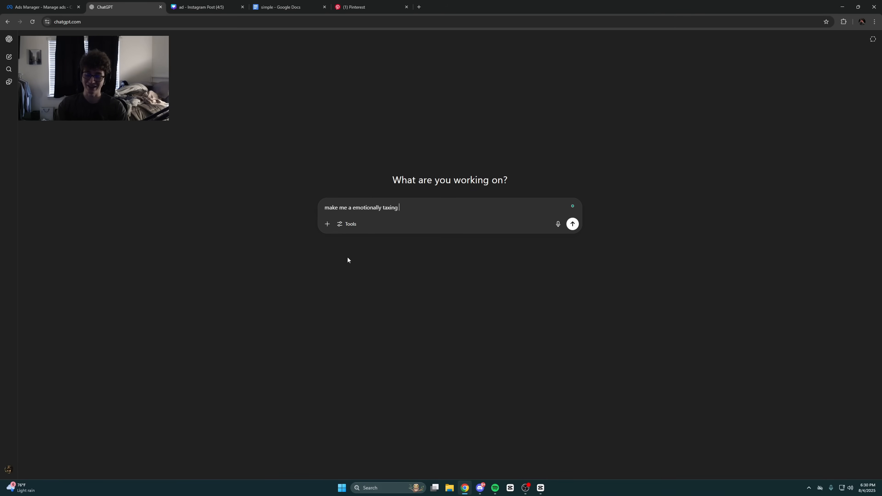
{"action": "type", "text": "testimonial for"}
{"action": "type", "text": " an anxiety supple"}
{"action": "type", "text": "ment f"}
{"action": "type", "text": " can use in an ad"}
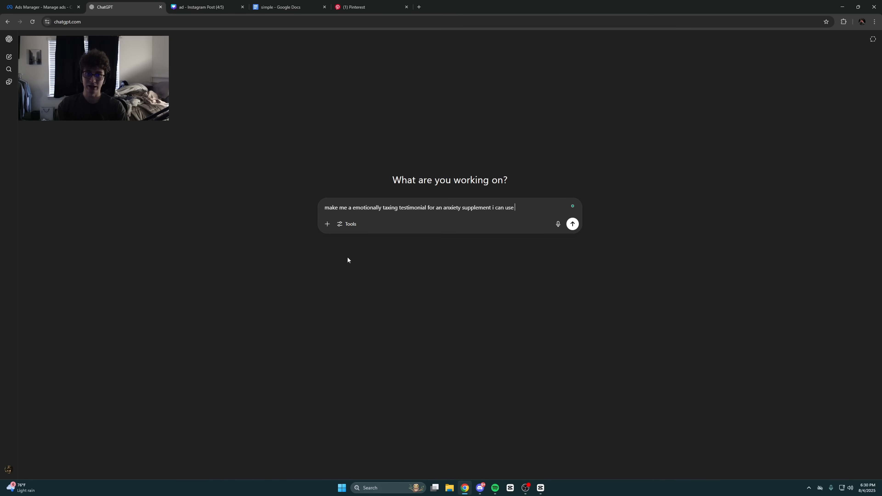
{"action": "key", "text": "Return"}
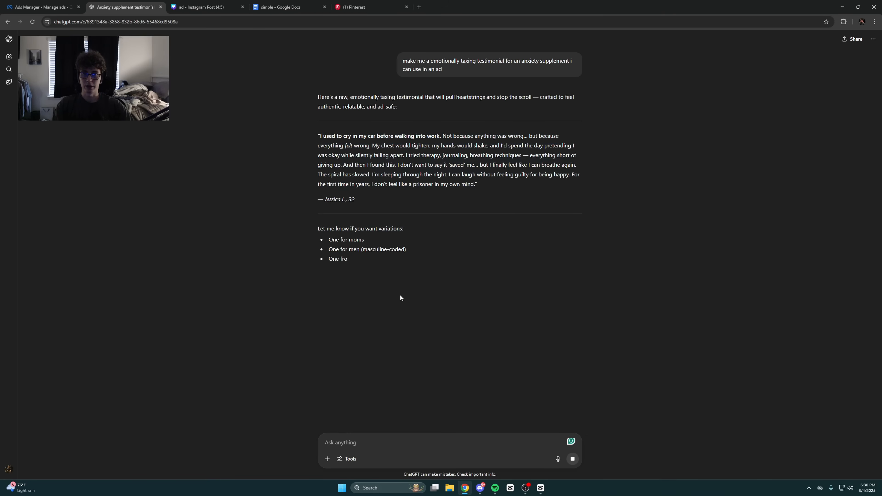
Ask ChatGPT to "make it three sentences" and copy the shortened testimonial, including its quotation marks
{"action": "type", "text": "make it three sentences"}
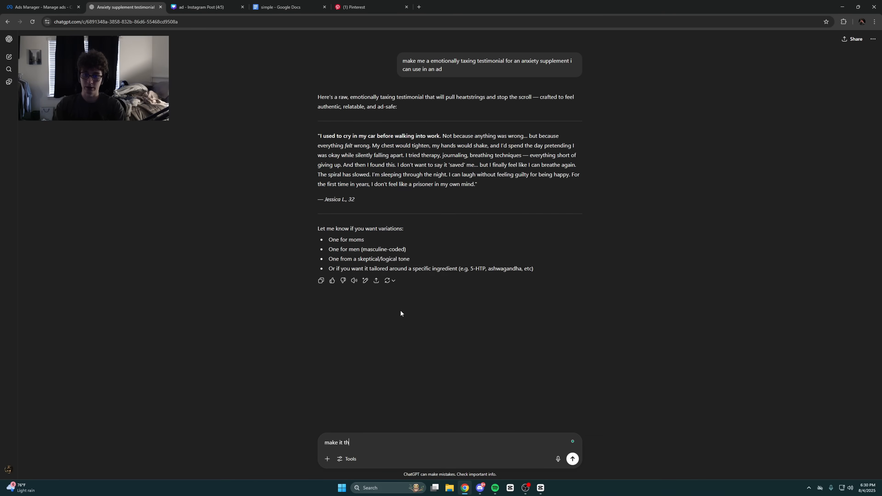
{"action": "key", "text": "Return"}
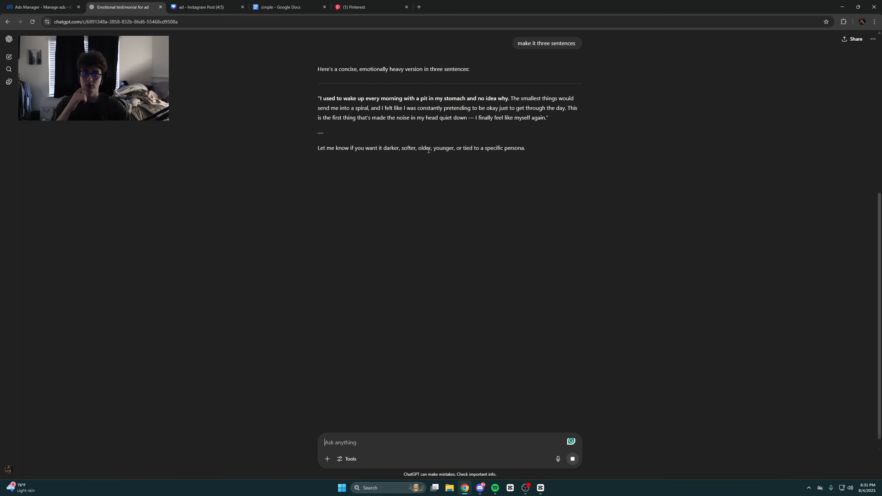
{"action": "left_click_drag", "start_coordinate": [547, 119], "coordinate": [297, 94]}
{"action": "right_click", "coordinate": [358, 118]}
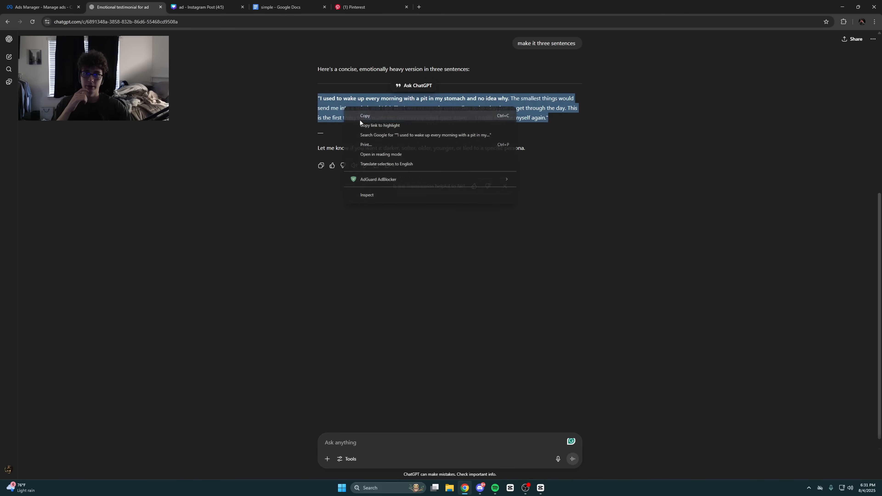
{"action": "left_click", "coordinate": [368, 124]}
Switch to the Canva ad and paste the testimonial into page 1's paragraph text, slightly narrowed and placed in the page's upper part
{"action": "left_click", "coordinate": [202, 7]}
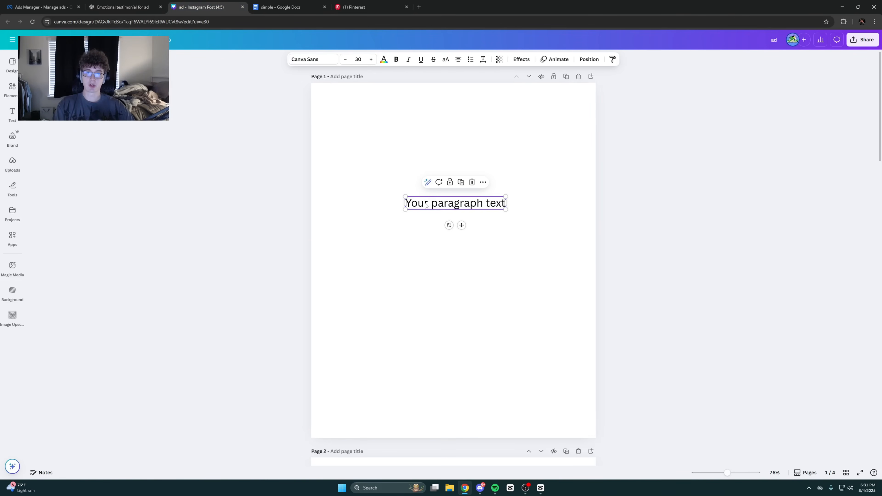
{"action": "key", "text": "Return"}
{"action": "key", "text": "ctrl+v"}
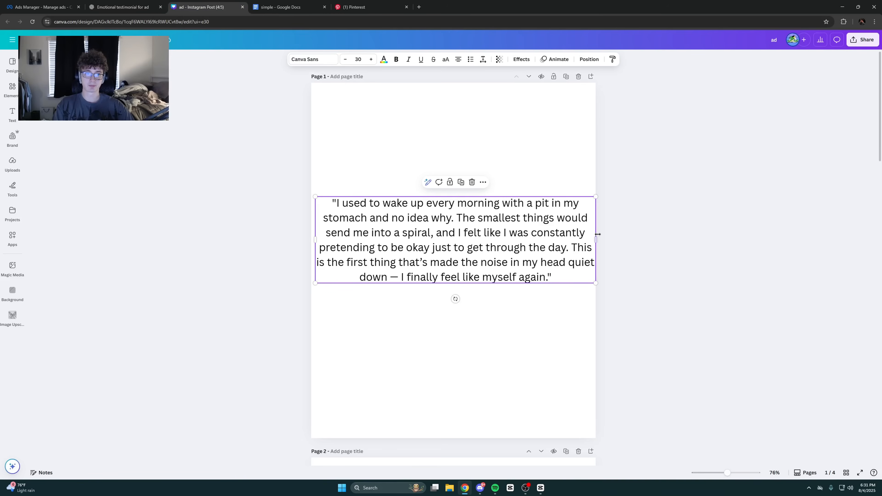
{"action": "left_click_drag", "start_coordinate": [596, 239], "coordinate": [583, 240]}
{"action": "left_click_drag", "start_coordinate": [522, 241], "coordinate": [526, 163]}
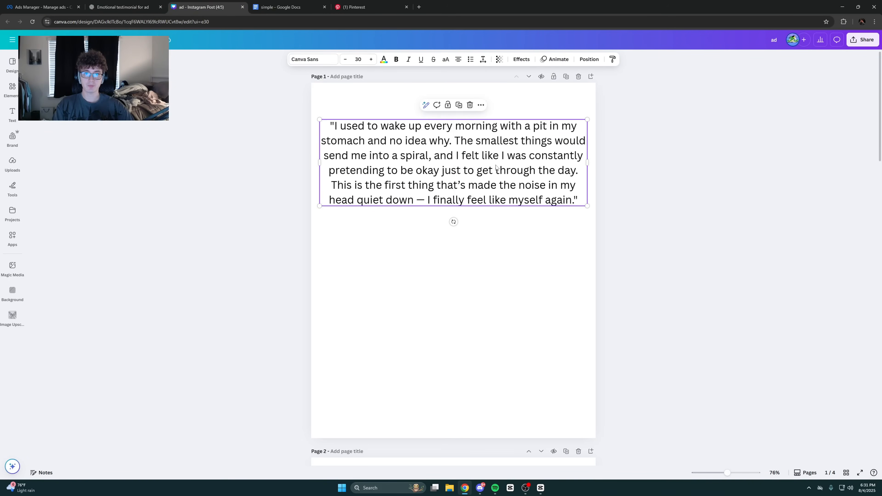
{"action": "left_click", "coordinate": [286, 186]}
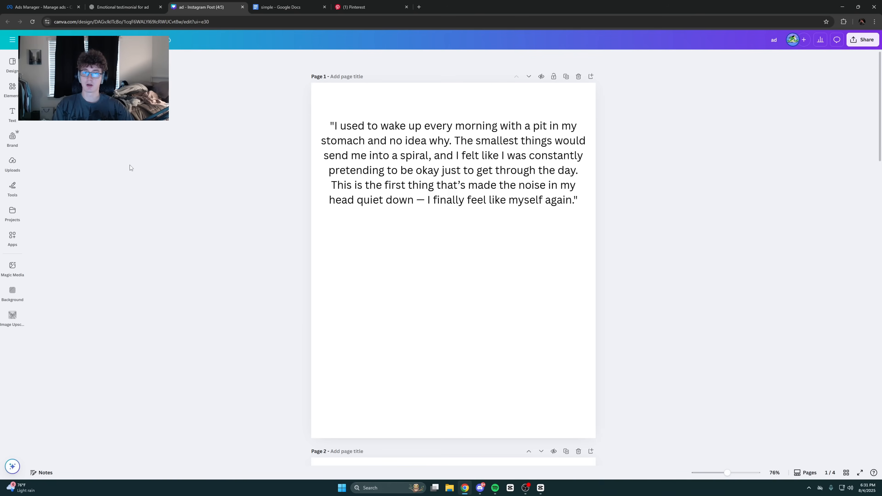
Set the background of page 1 to the pale blue solid colour #B2F4FF
{"action": "left_click", "coordinate": [410, 187]}
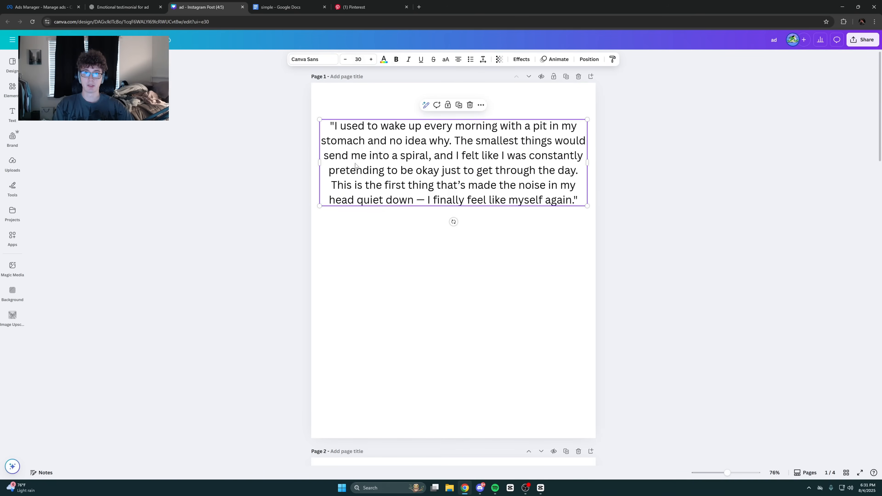
{"action": "left_click", "coordinate": [277, 188]}
{"action": "left_click", "coordinate": [383, 92]}
{"action": "left_click", "coordinate": [419, 59]}
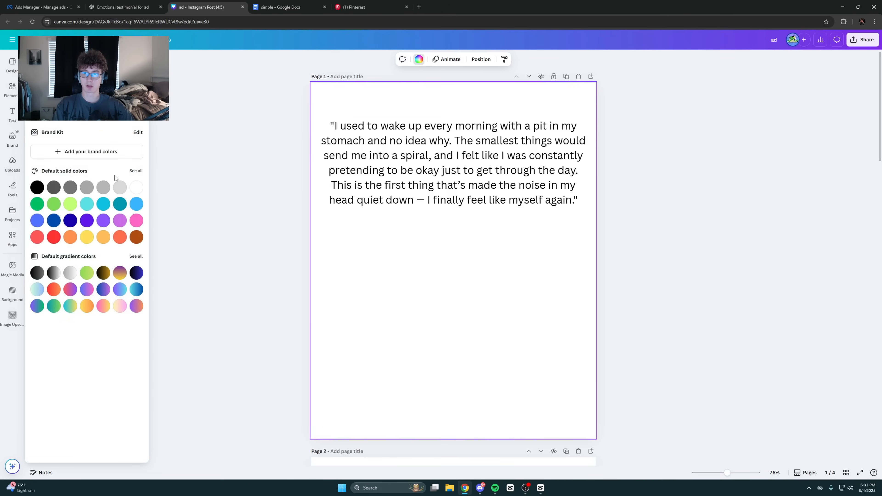
{"action": "left_click", "coordinate": [127, 207]}
{"action": "left_click", "coordinate": [103, 204]}
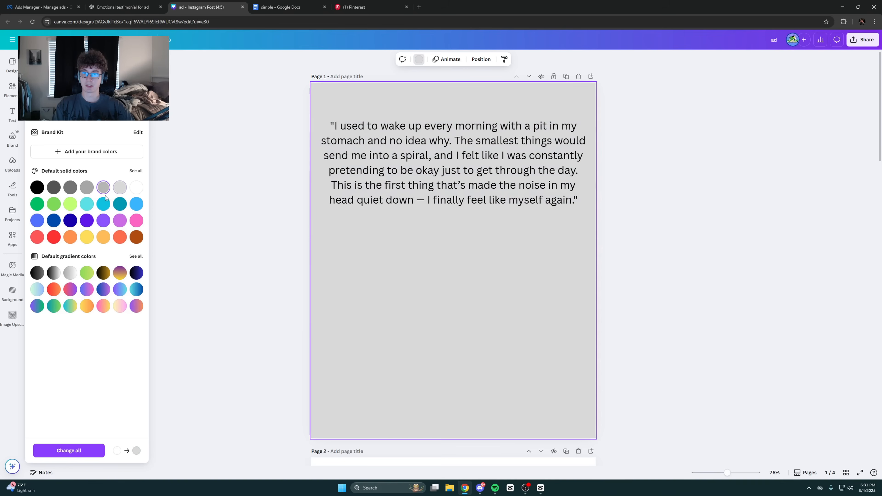
{"action": "left_click", "coordinate": [137, 133]}
{"action": "left_click", "coordinate": [114, 147]}
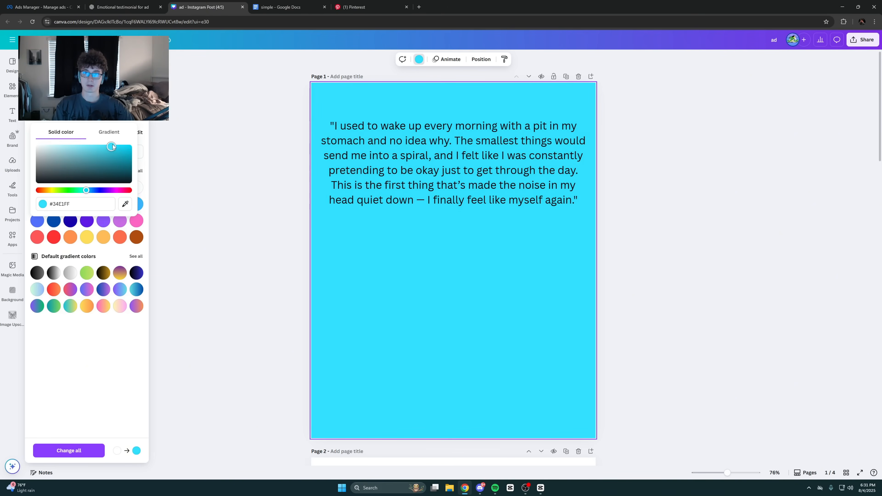
{"action": "left_click_drag", "start_coordinate": [119, 136], "coordinate": [65, 131]}
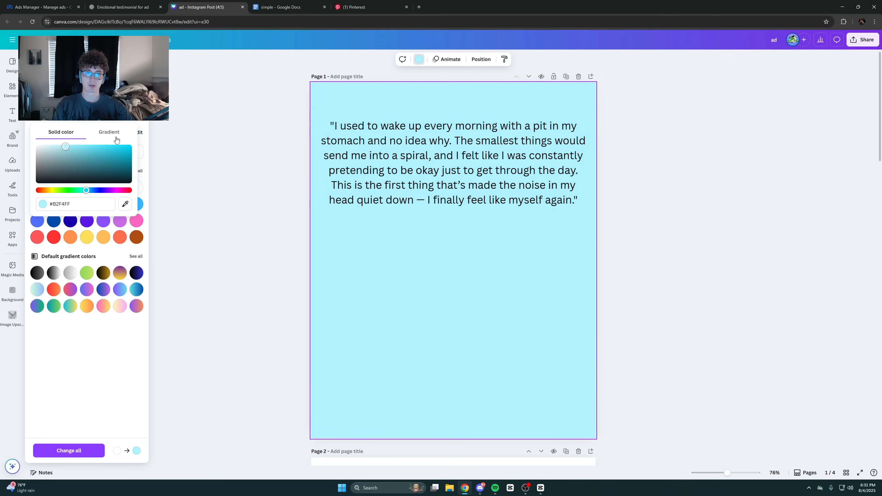
{"action": "left_click", "coordinate": [233, 157]}
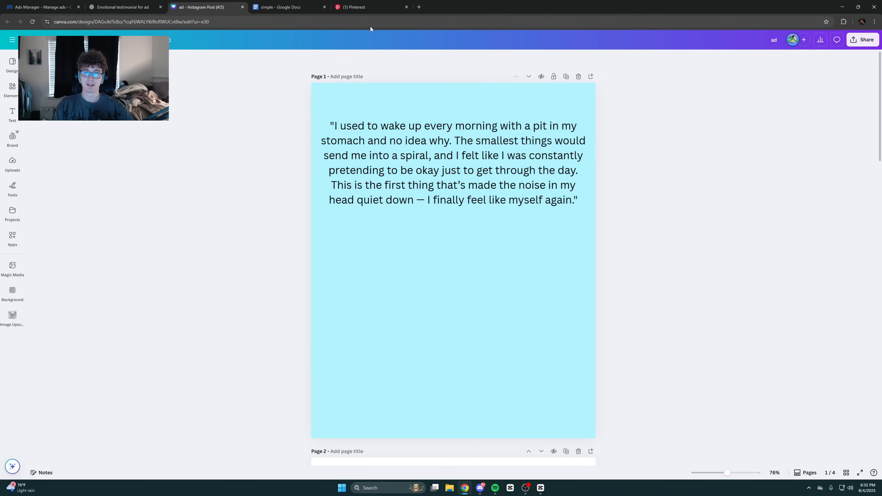
Switch to ChatGPT and request a super high quality picture of a hand holding a tan colored capsule, with very realistic white lighting
{"action": "left_click", "coordinate": [121, 7]}
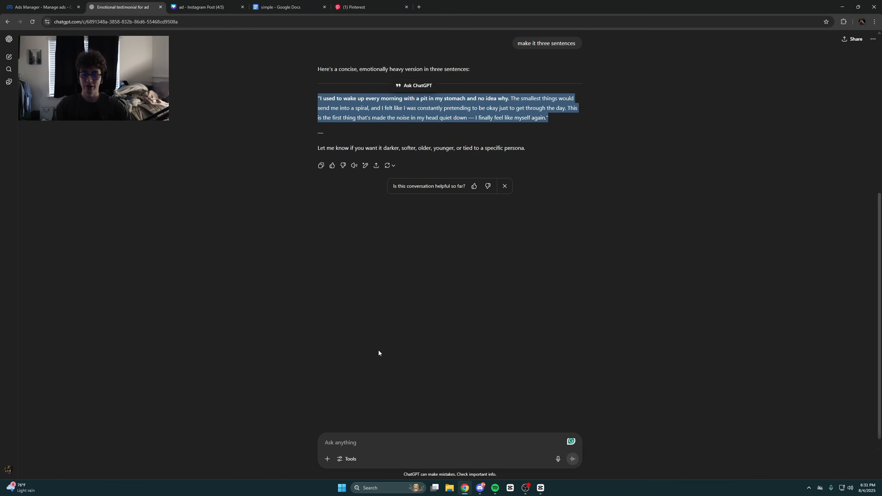
{"action": "type", "text": "now generate me a p"}
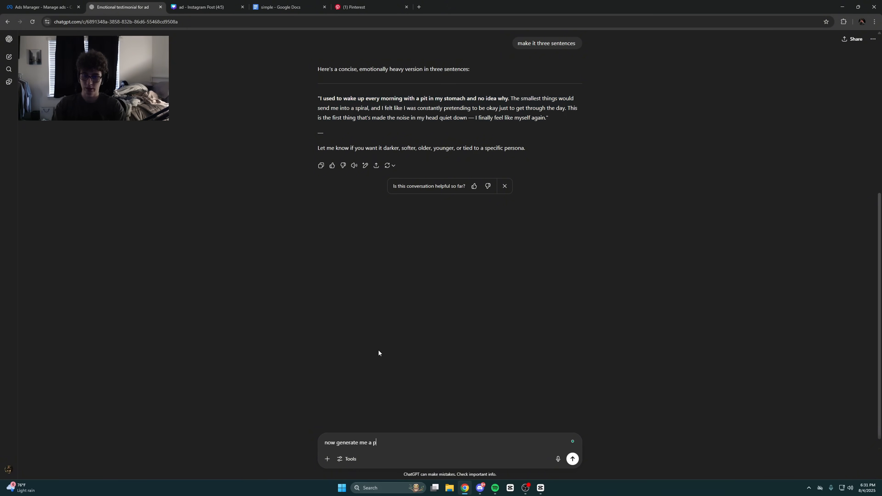
{"action": "type", "text": "icture of a hand holdi"}
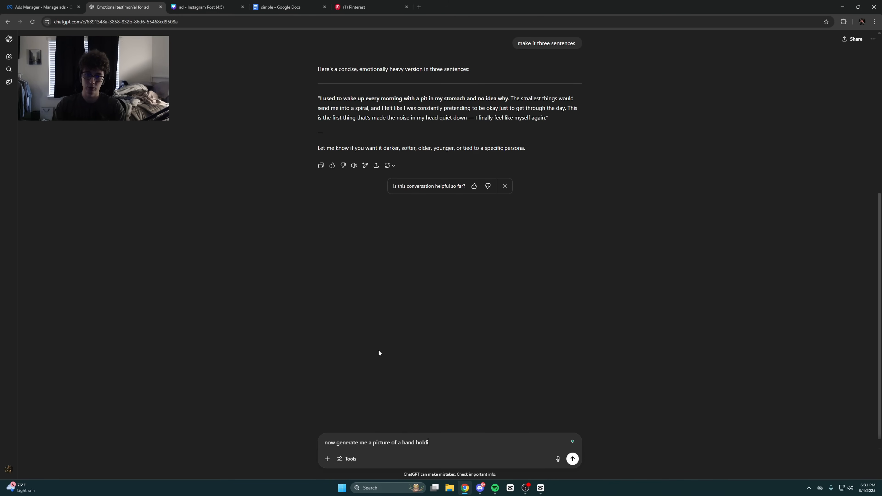
{"action": "type", "text": "ng a tan colored capsule i can use in "}
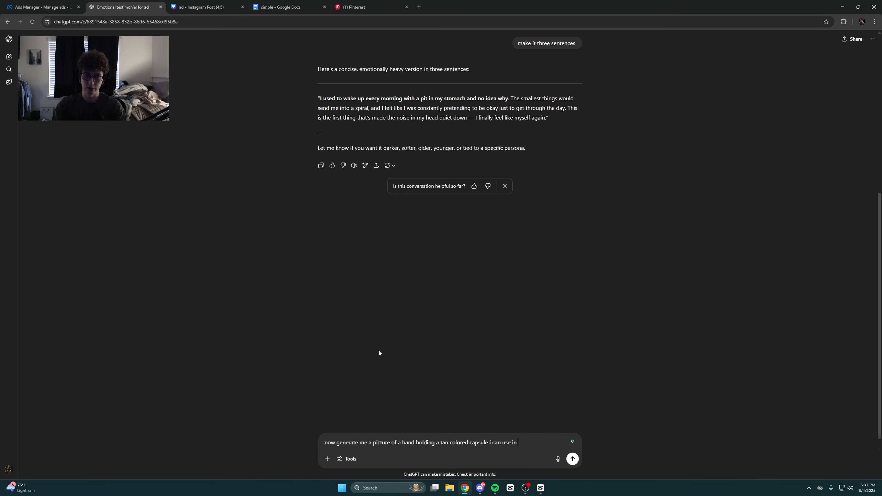
{"action": "type", "text": "the static ad. make it super high "}
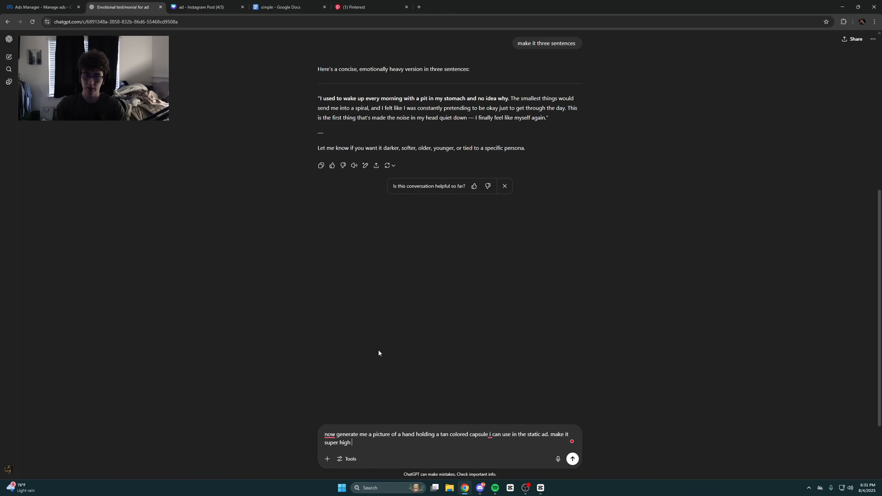
{"action": "type", "text": "quality and make the lighting very realistic. "}
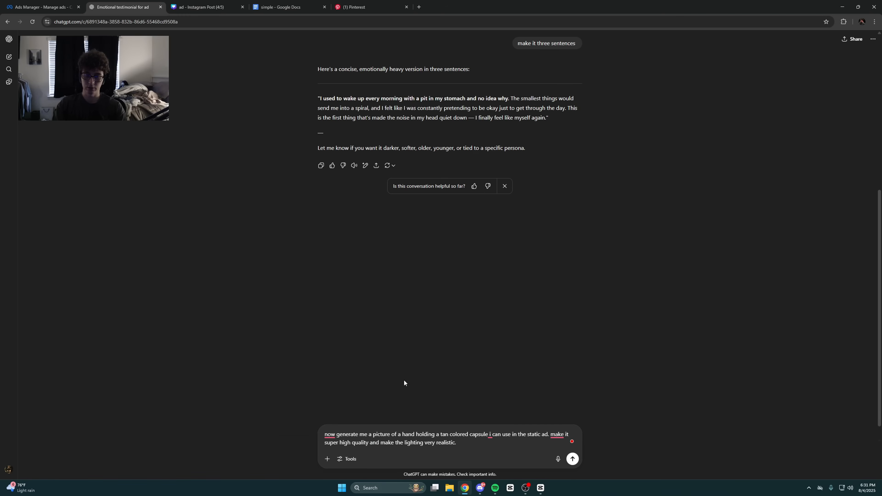
{"action": "type", "text": "white lighting"}
{"action": "key", "text": "Return"}
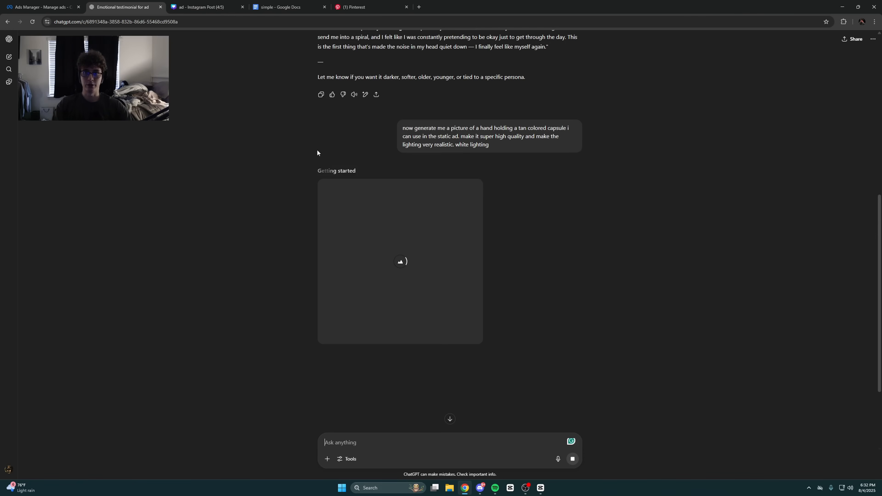
Switch to the Canva ad and replace the em dash in the testimonial's last line with a hyphen
{"action": "key", "text": "ctrl+Tab"}
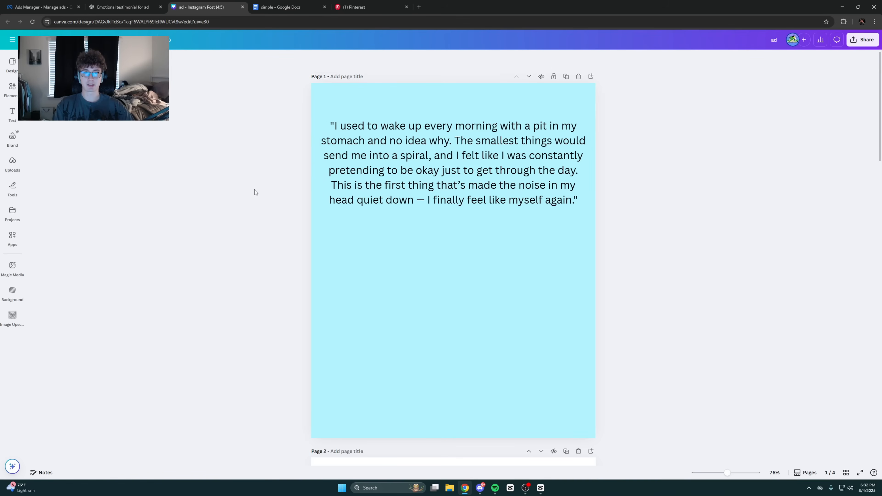
{"action": "left_click", "coordinate": [452, 184]}
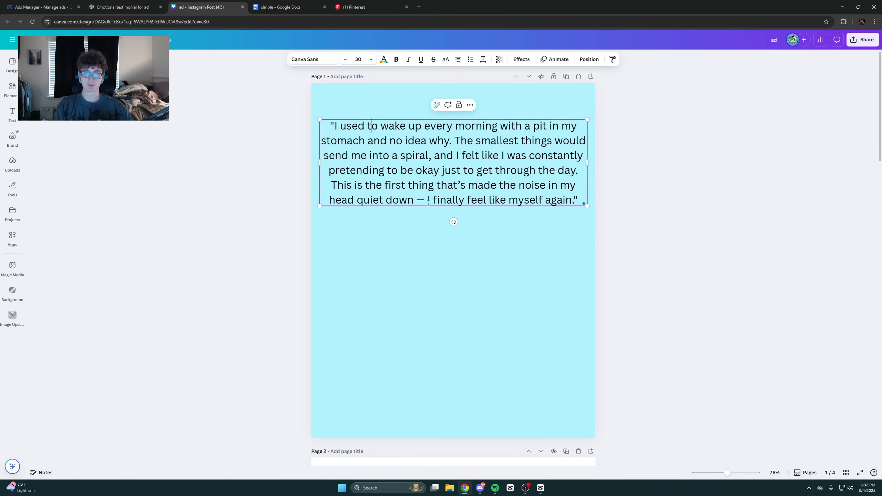
{"action": "double_click", "coordinate": [420, 199]}
{"action": "type", "text": "-"}
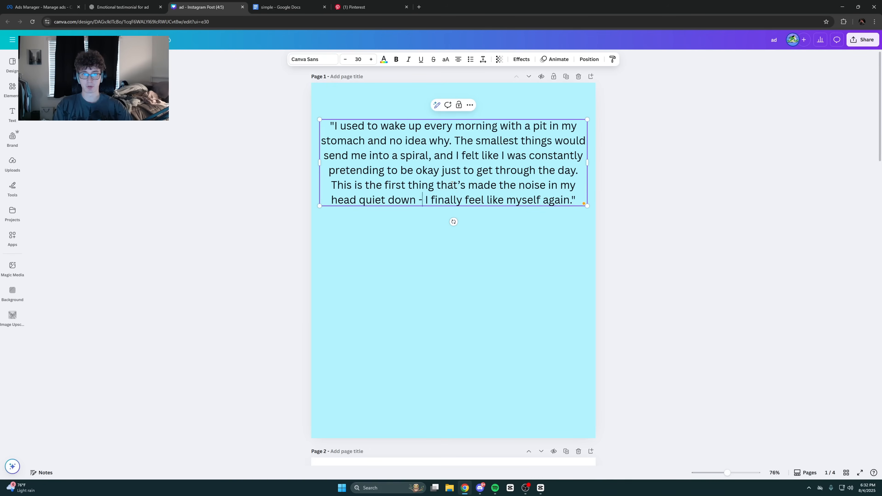
{"action": "left_click", "coordinate": [222, 216]}
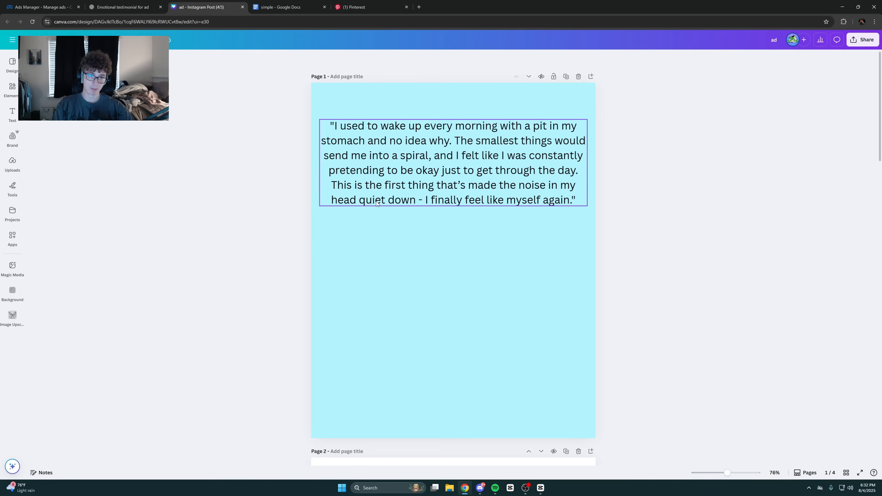
Copy the generated hand-and-capsule image from ChatGPT and paste it below the testimonial on page 1 of the Canva ad
{"action": "left_click", "coordinate": [124, 7]}
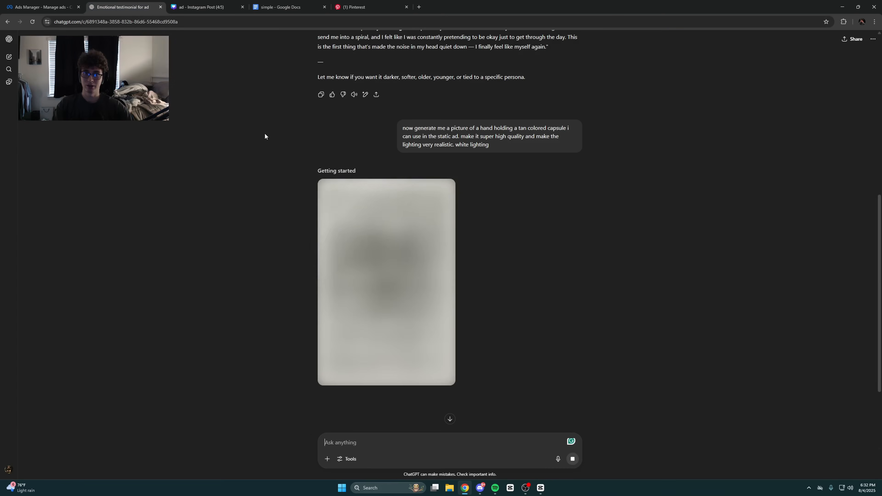
{"action": "scroll", "coordinate": [275, 237], "scroll_direction": "down", "scroll_amount": 1}
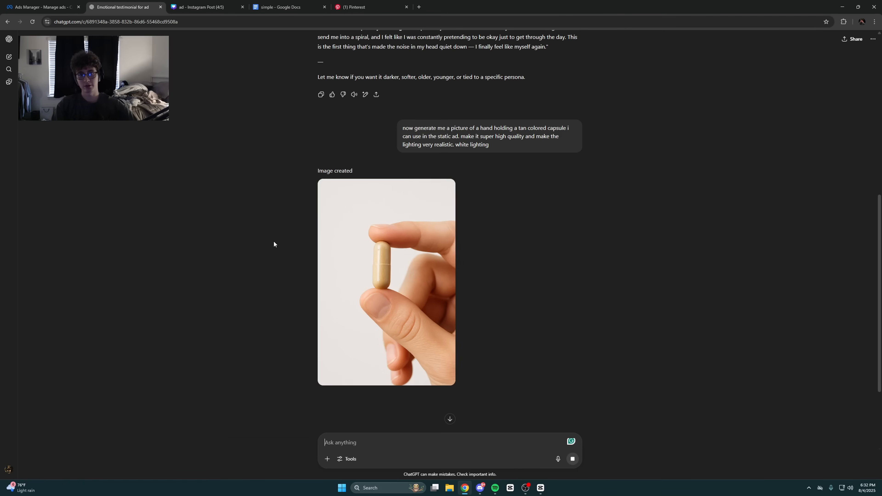
{"action": "left_click", "coordinate": [378, 294]}
{"action": "right_click", "coordinate": [408, 263]}
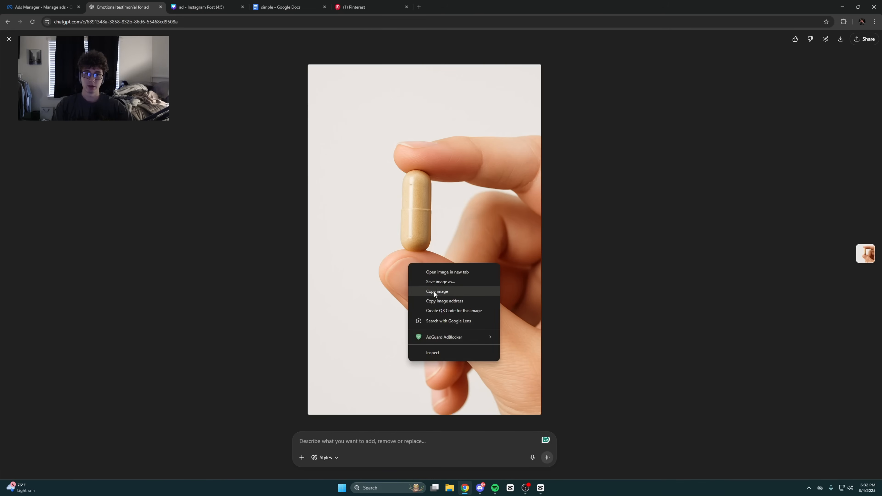
{"action": "left_click", "coordinate": [434, 292]}
{"action": "key", "text": "ctrl+Tab"}
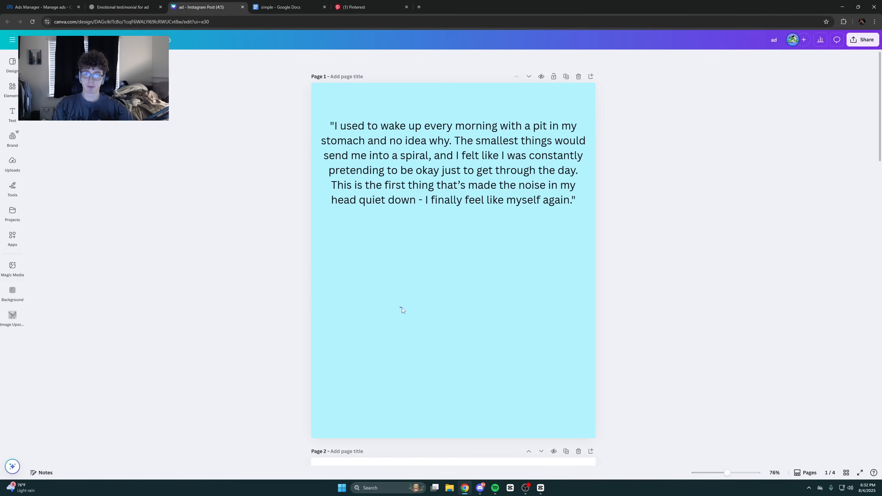
{"action": "key", "text": "ctrl+v"}
{"action": "left_click", "coordinate": [377, 64]}
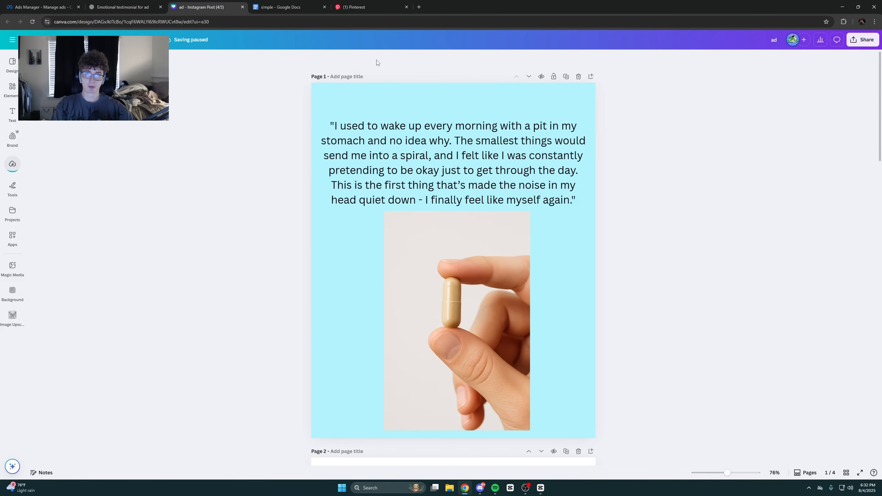
Remove the background of the hand-and-capsule image, enlarge it and align it with page 1's bottom-right corner
{"action": "left_click", "coordinate": [408, 219]}
{"action": "left_click_drag", "start_coordinate": [437, 286], "coordinate": [500, 280]}
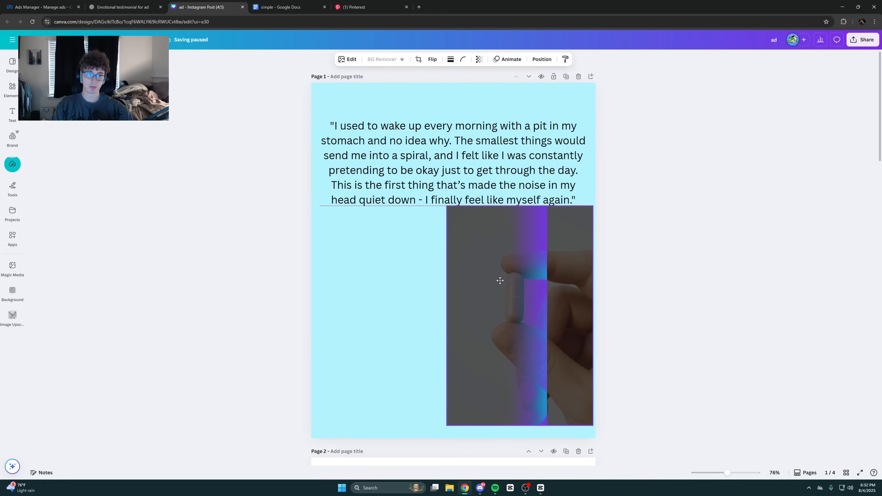
{"action": "left_click_drag", "start_coordinate": [450, 220], "coordinate": [389, 173]}
{"action": "left_click", "coordinate": [238, 203]}
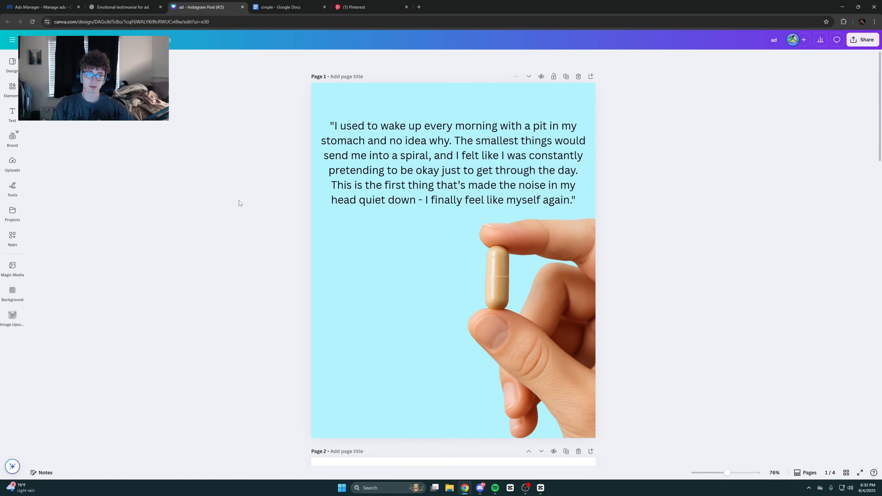
Move the testimonial text slightly higher on page 1 to leave more space above the hand image
{"action": "left_click", "coordinate": [524, 315]}
{"action": "left_click", "coordinate": [247, 253]}
{"action": "left_click_drag", "start_coordinate": [396, 190], "coordinate": [395, 181]}
{"action": "left_click", "coordinate": [230, 279]}
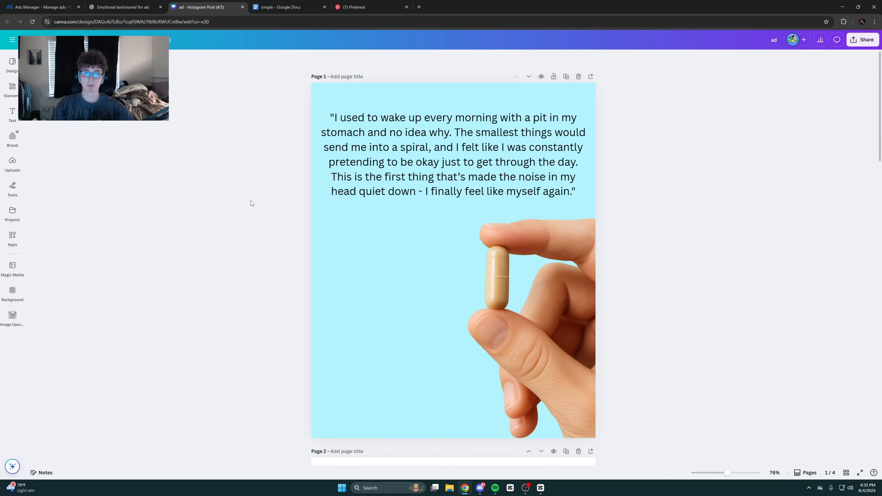
Search the design elements for "30 day" and add the black 60 Days Money Back Guarantee badge to page 1
{"action": "left_click", "coordinate": [12, 87]}
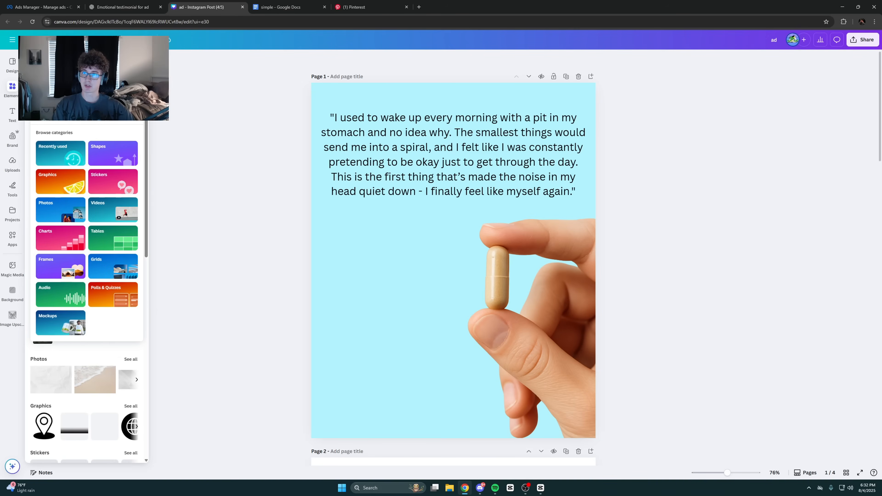
{"action": "type", "text": "30 day"}
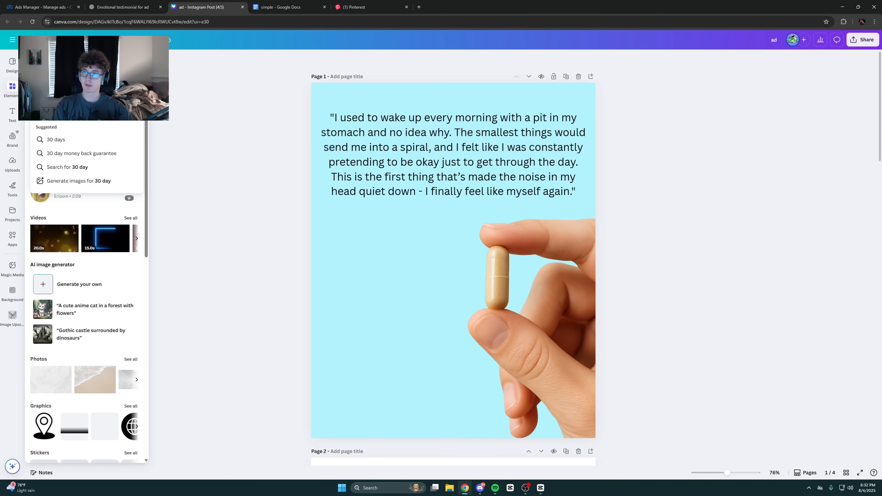
{"action": "key", "text": "Return"}
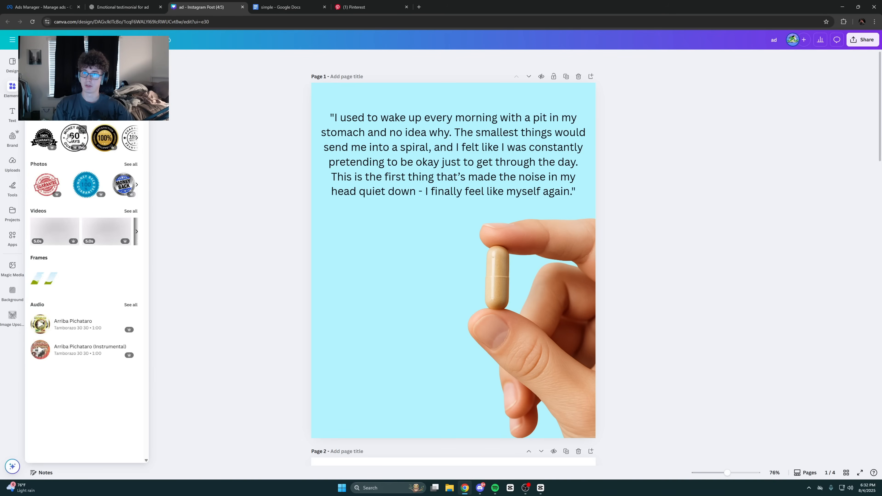
{"action": "left_click", "coordinate": [228, 262]}
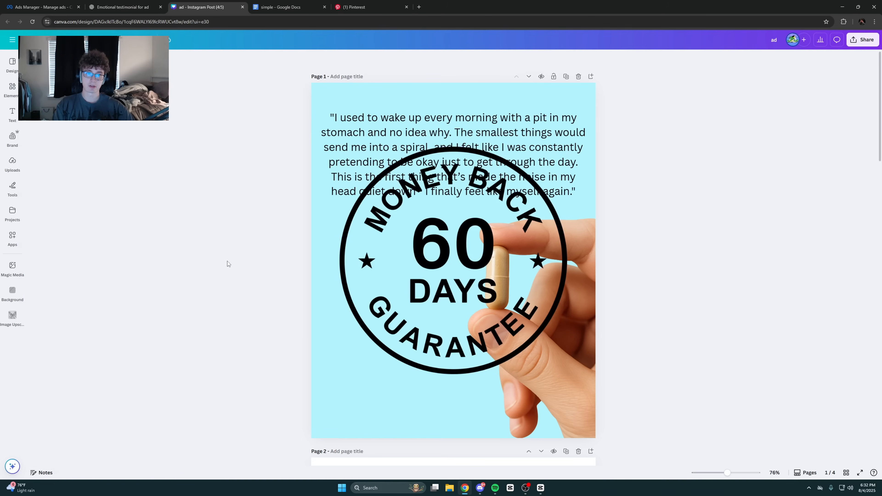
Shrink the guarantee badge and place it in the empty area beside the hand, below the testimonial
{"action": "left_click", "coordinate": [382, 277]}
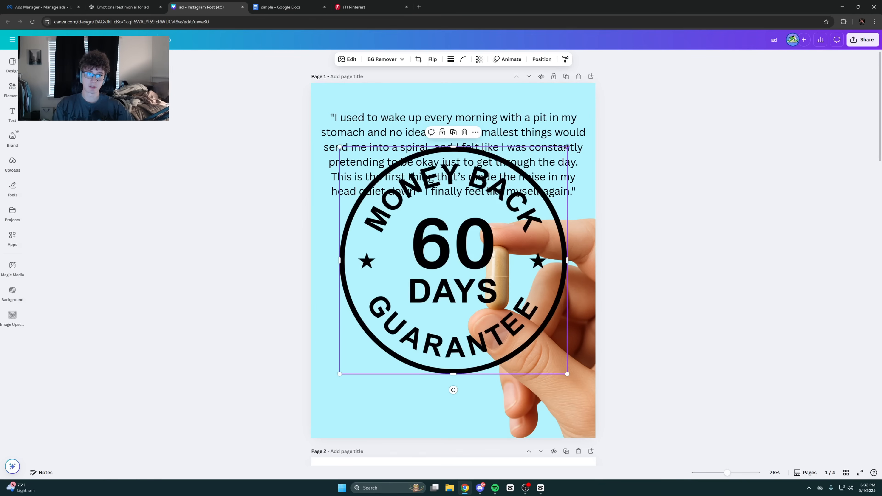
{"action": "left_click_drag", "start_coordinate": [569, 144], "coordinate": [466, 256]}
{"action": "left_click", "coordinate": [318, 279]}
{"action": "left_click_drag", "start_coordinate": [387, 289], "coordinate": [378, 263]}
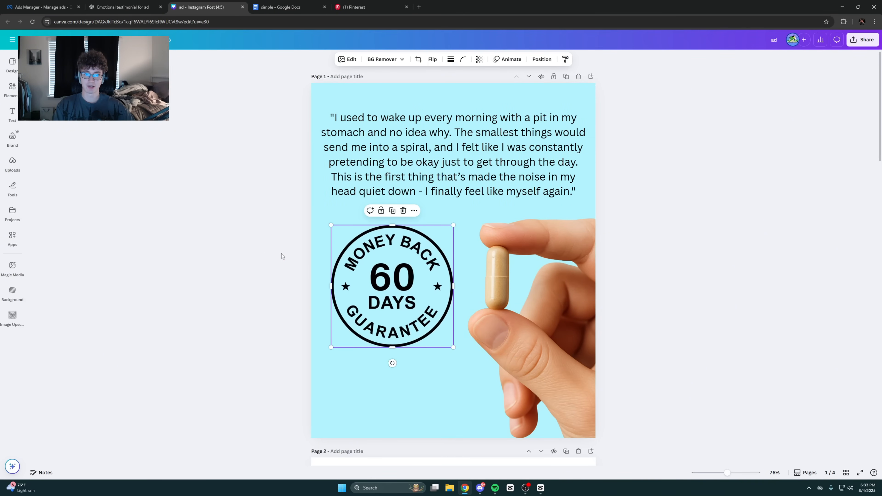
{"action": "left_click", "coordinate": [237, 238]}
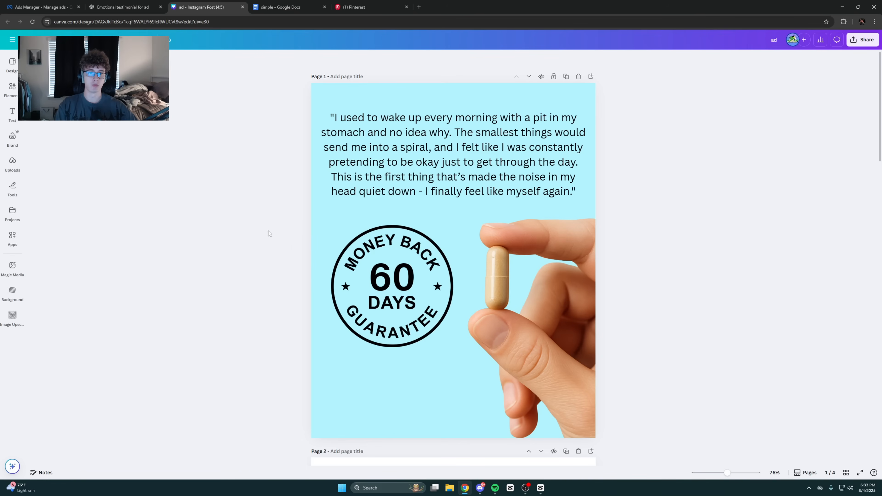
{"action": "left_click", "coordinate": [521, 300]}
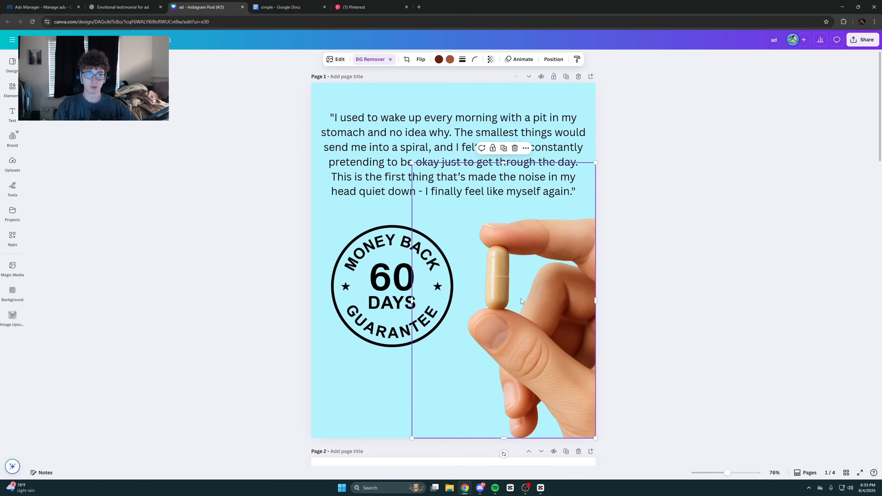
{"action": "left_click", "coordinate": [237, 269]}
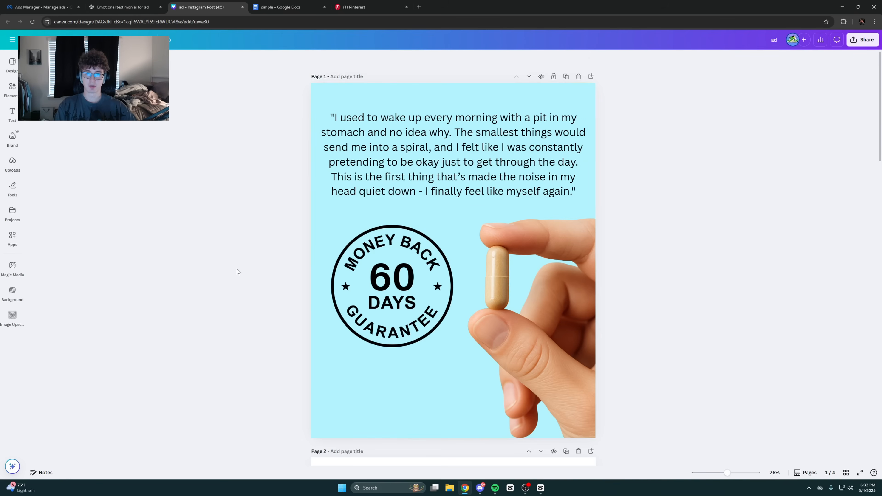
{"action": "mouse_move", "coordinate": [363, 267]}
{"action": "left_mouse_down"}
{"action": "mouse_move", "coordinate": [362, 289]}
{"action": "mouse_move", "coordinate": [354, 275]}
{"action": "mouse_move", "coordinate": [364, 281]}
{"action": "left_mouse_up"}
{"action": "left_click", "coordinate": [264, 272]}
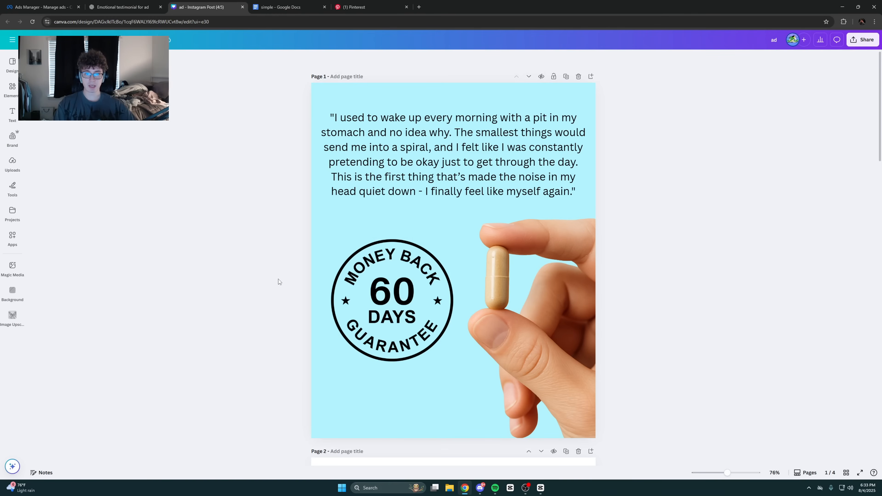
Delete the 60-day money-back guarantee badge from page 1
{"action": "left_click", "coordinate": [349, 293]}
{"action": "key", "text": "Delete"}
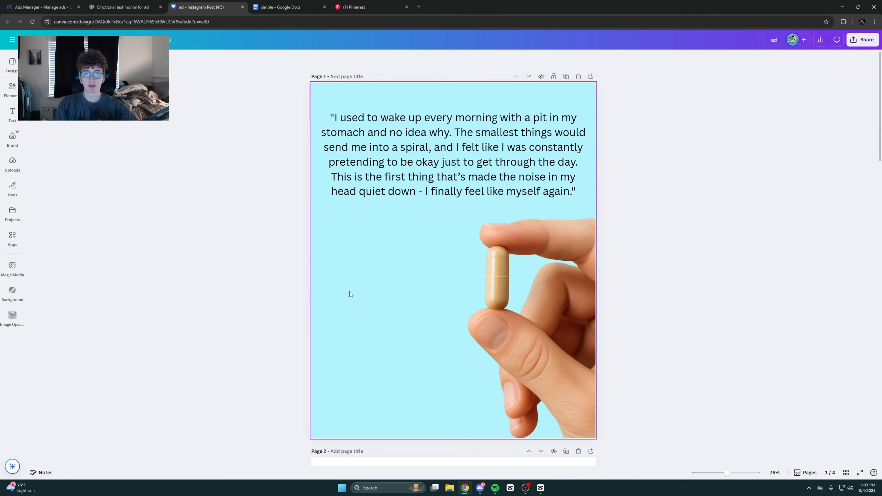
{"action": "left_click", "coordinate": [382, 255]}
{"action": "left_click", "coordinate": [266, 251]}
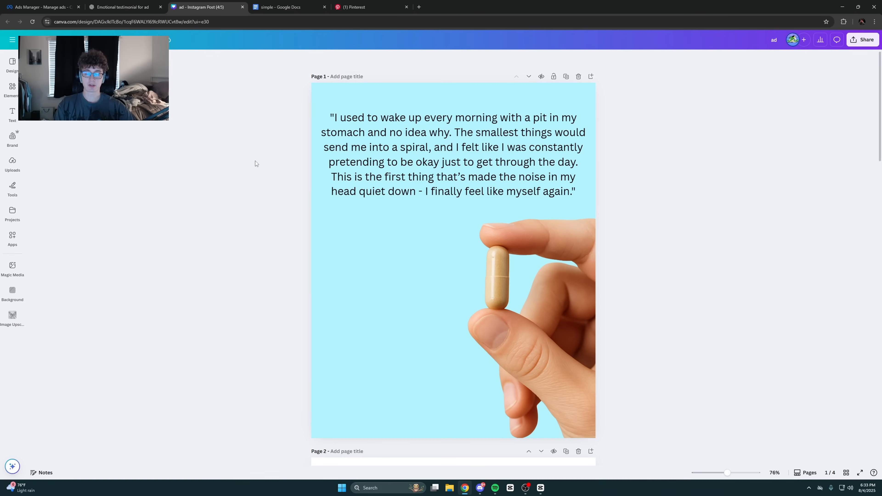
Switch to ChatGPT and ask for the hand to come from below instead of the side, with nothing except the bottom cut off
{"action": "left_click_drag", "start_coordinate": [483, 272], "coordinate": [374, 266]}
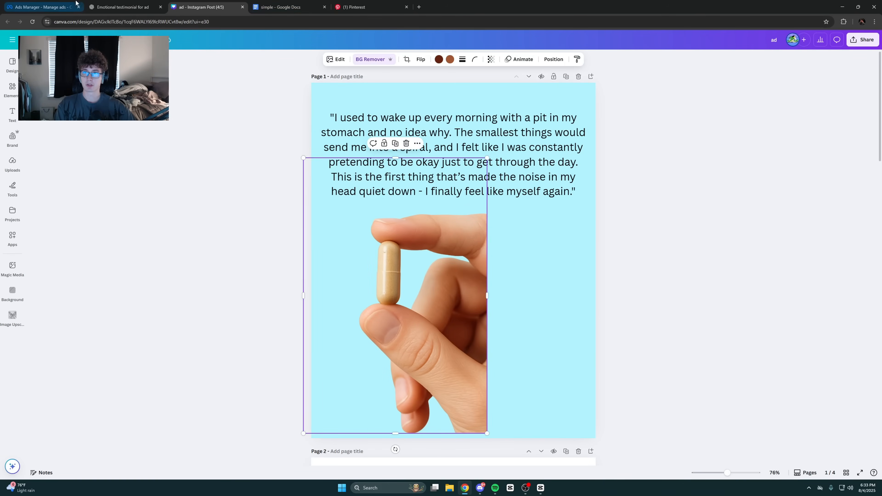
{"action": "left_click", "coordinate": [158, 8]}
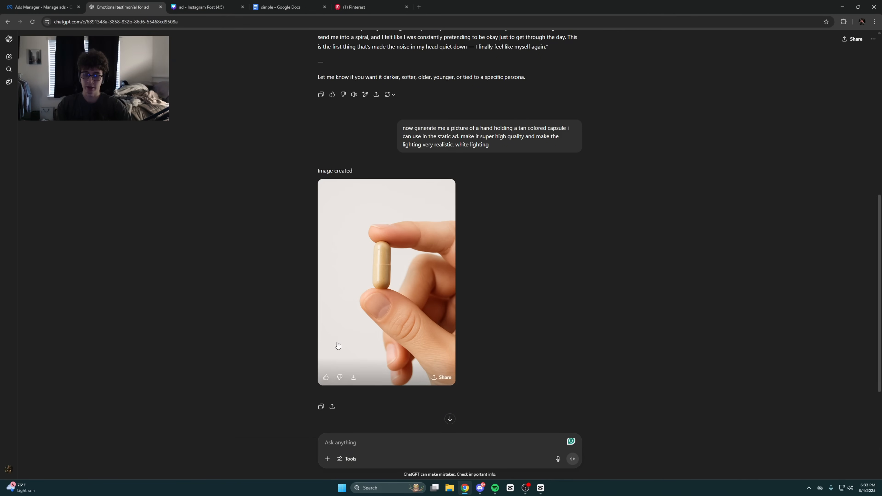
{"action": "type", "text": "instead of the hand coming out of the side, can it come from below? i can't have anything e"}
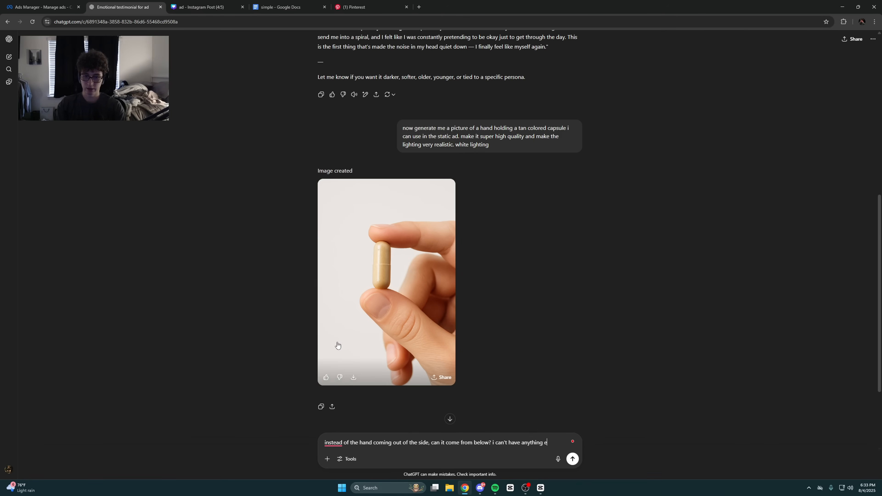
{"action": "type", "text": "orrom"}
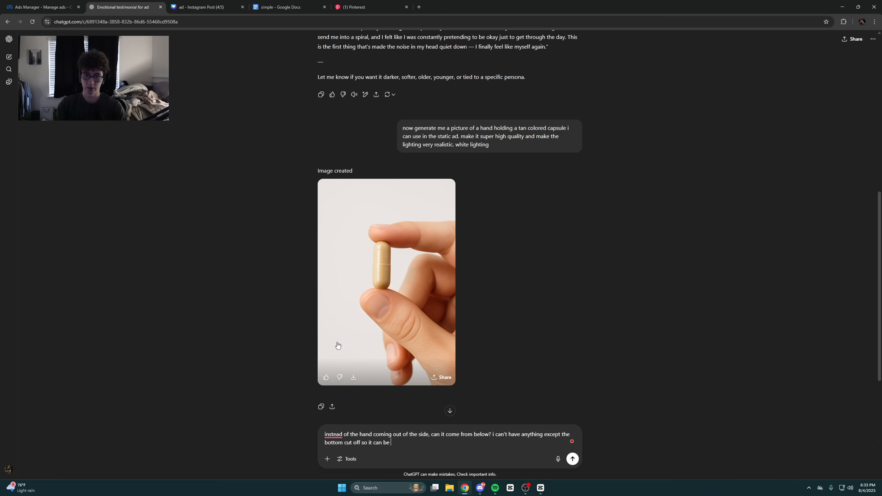
{"action": "key", "text": "Return"}
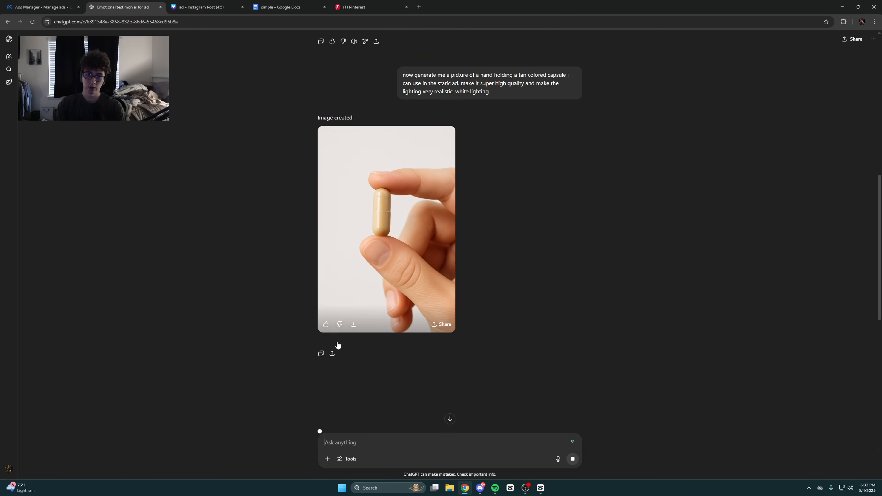
Switch to the Canva ad and delete the hand-and-capsule image from page 1
{"action": "left_click", "coordinate": [202, 7]}
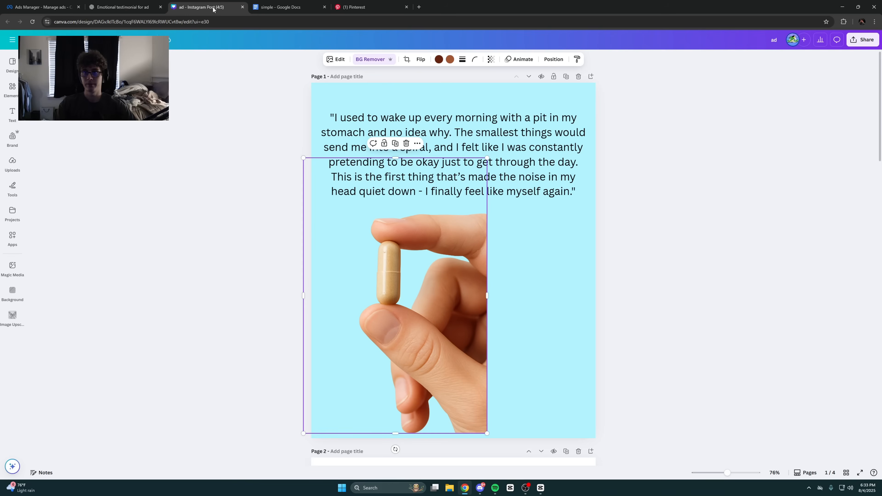
{"action": "left_click", "coordinate": [402, 354]}
{"action": "key", "text": "Delete"}
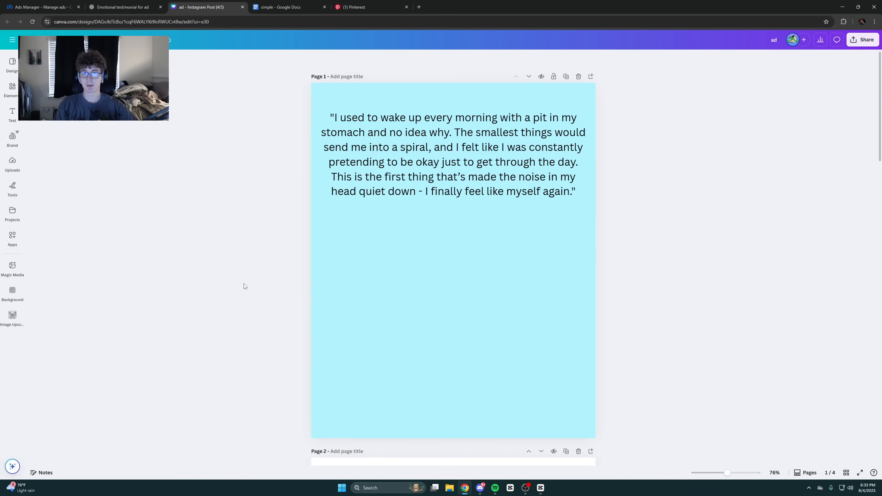
{"action": "left_click", "coordinate": [439, 168]}
{"action": "left_click", "coordinate": [361, 232]}
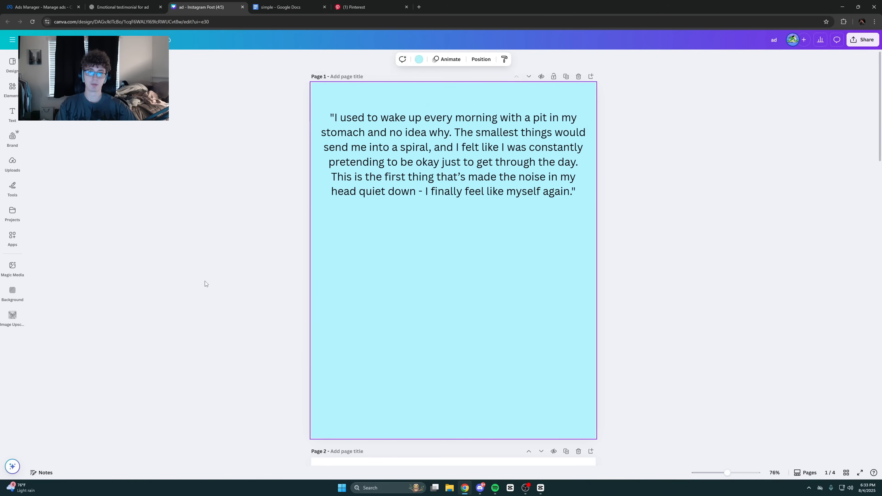
{"action": "left_click", "coordinate": [206, 284]}
{"action": "left_click", "coordinate": [482, 280]}
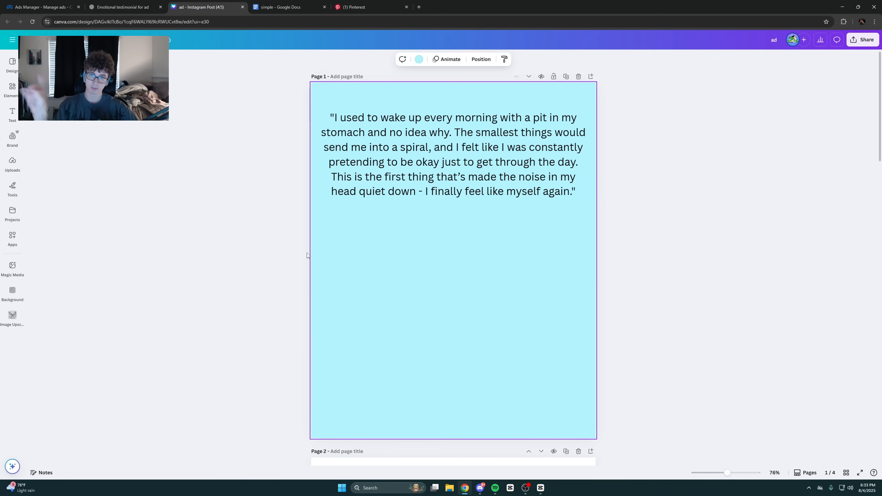
{"action": "left_click", "coordinate": [260, 278]}
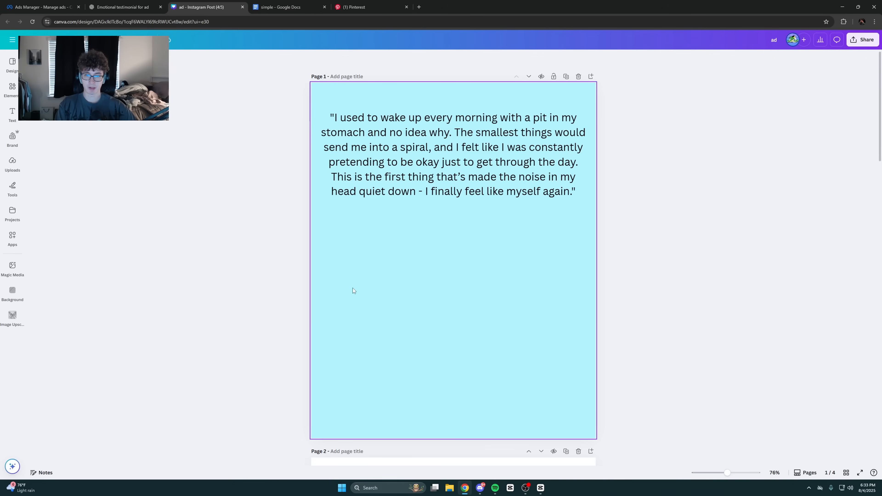
Change the page 1 background to the bright cyan solid colour #00DBFF
{"action": "left_click", "coordinate": [430, 245]}
{"action": "left_click", "coordinate": [418, 60]}
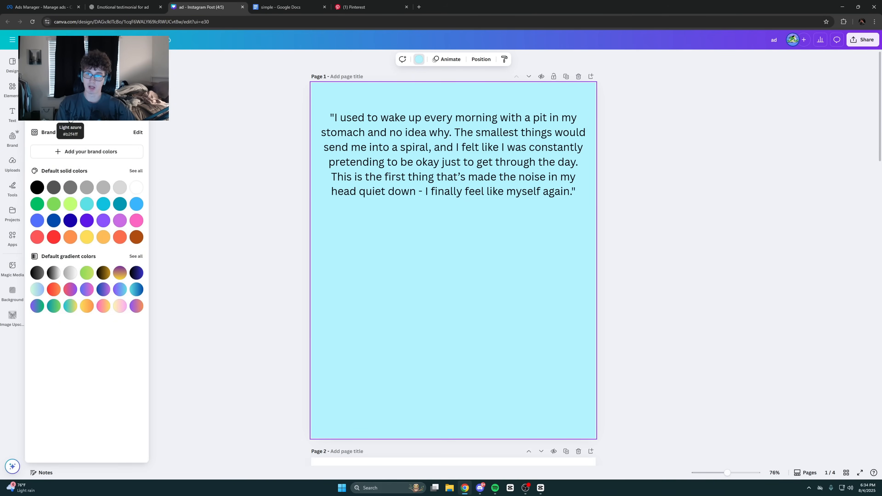
{"action": "left_click", "coordinate": [70, 112]}
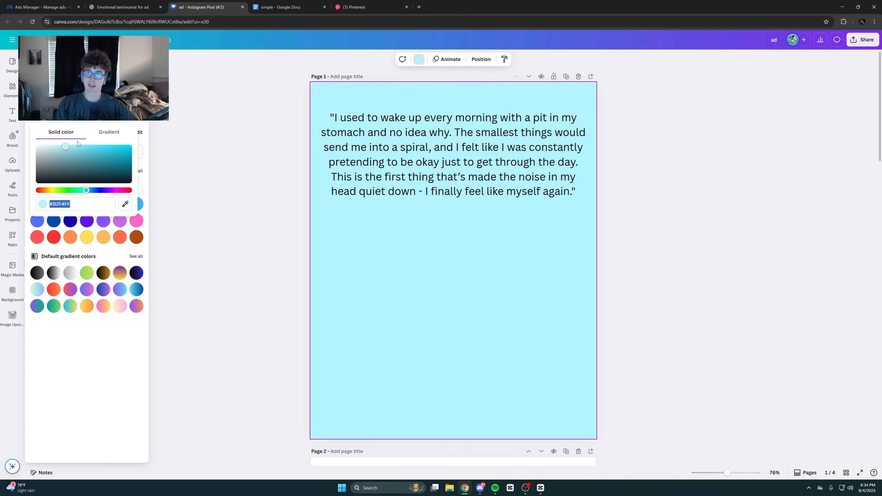
{"action": "left_click_drag", "start_coordinate": [65, 146], "coordinate": [154, 144]}
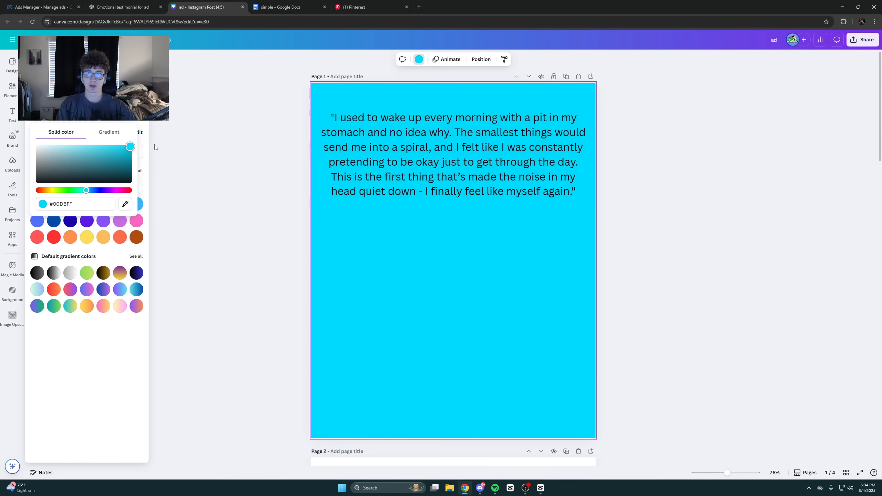
{"action": "left_click", "coordinate": [268, 145]}
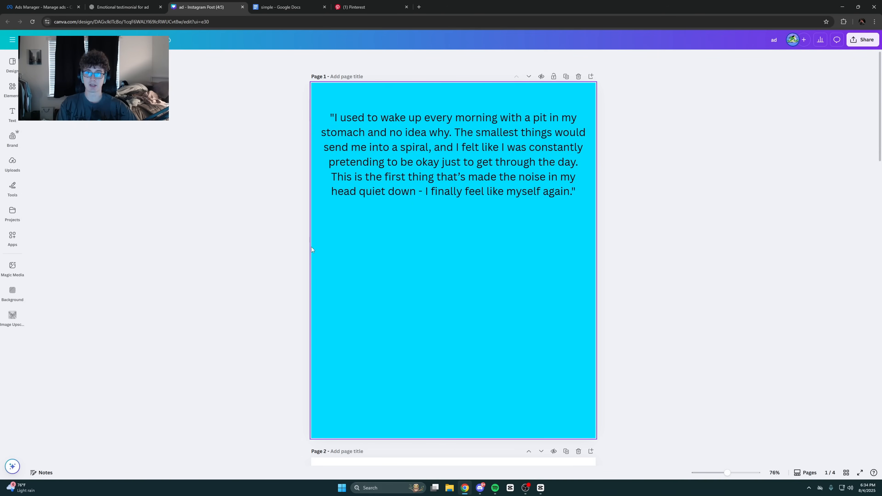
Set the page 1 background to the muted blue-grey solid colour #B6DBE1
{"action": "left_click", "coordinate": [325, 265]}
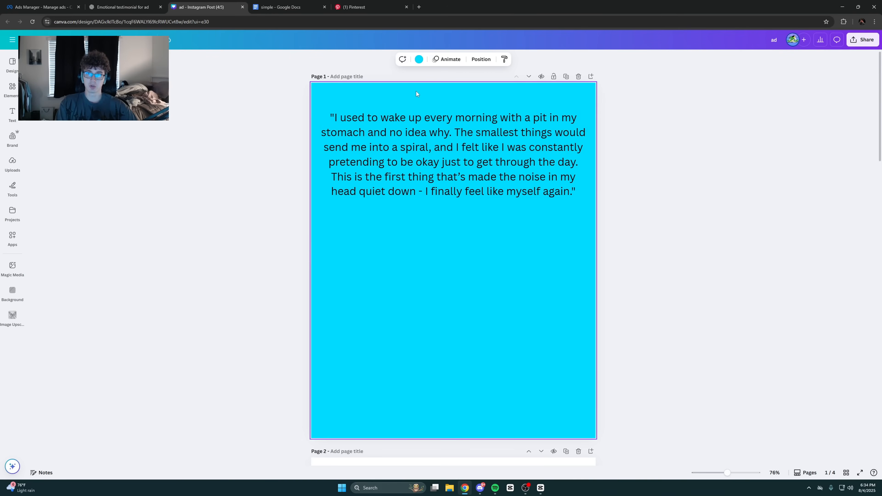
{"action": "left_click", "coordinate": [421, 64]}
{"action": "left_click", "coordinate": [54, 113]}
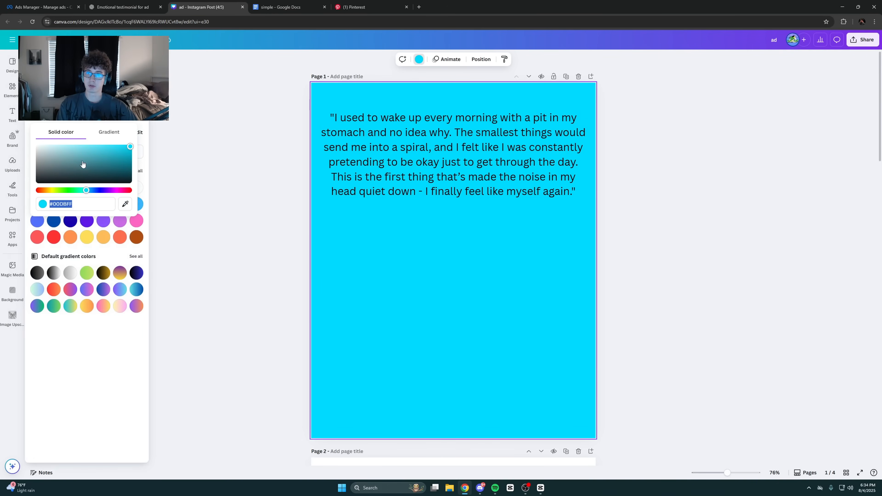
{"action": "left_click_drag", "start_coordinate": [125, 150], "coordinate": [56, 150]}
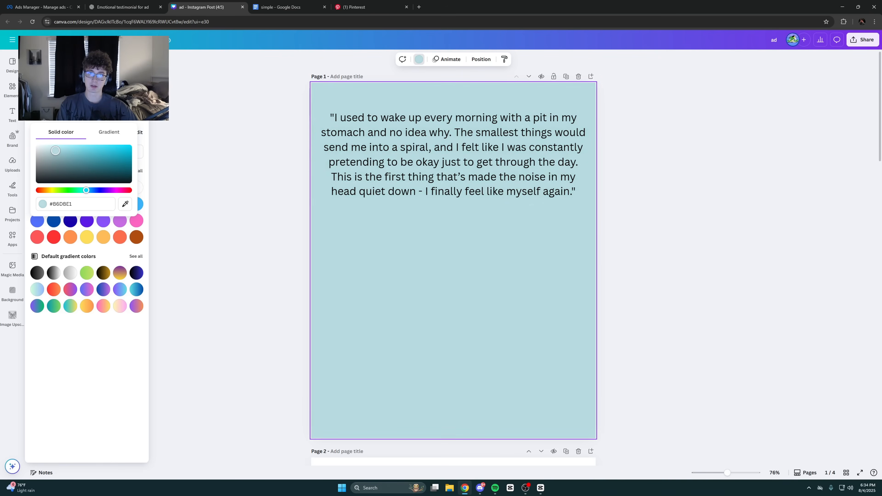
{"action": "left_click", "coordinate": [229, 176]}
{"action": "left_click", "coordinate": [329, 279]}
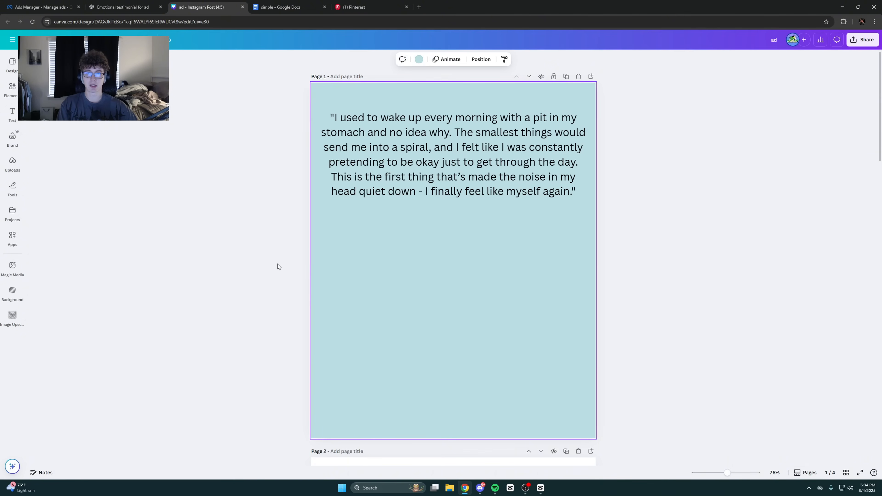
{"action": "left_click", "coordinate": [241, 251]}
{"action": "left_click", "coordinate": [340, 105]}
{"action": "left_click", "coordinate": [419, 60]}
{"action": "left_click", "coordinate": [206, 154]}
{"action": "left_click", "coordinate": [206, 154]}
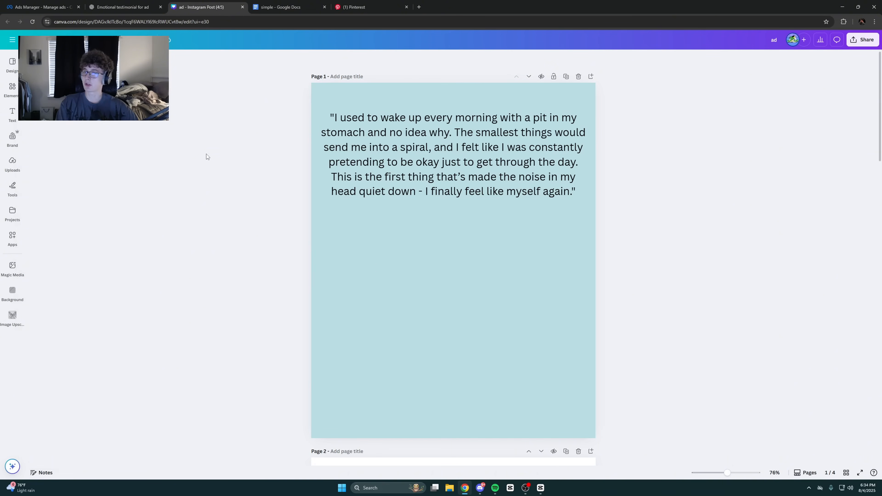
{"action": "left_click", "coordinate": [357, 154]}
{"action": "left_click", "coordinate": [261, 156]}
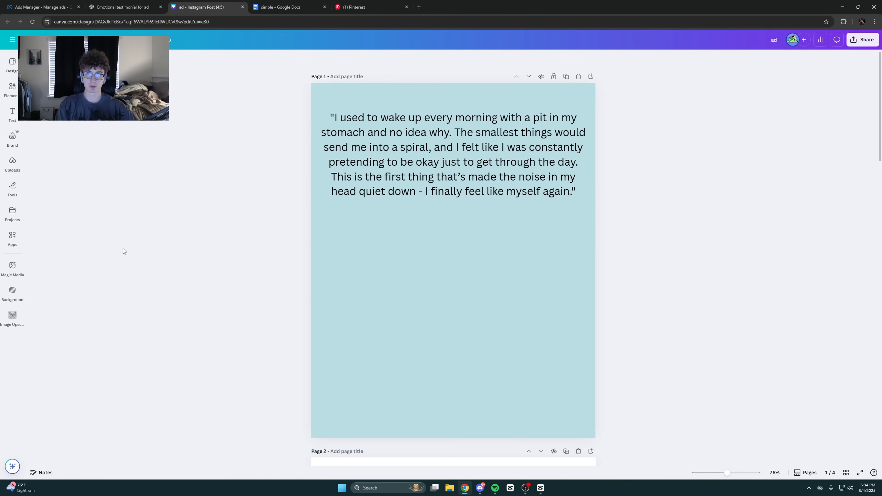
Make the testimonial text on page 1 bold
{"action": "left_click", "coordinate": [366, 152]}
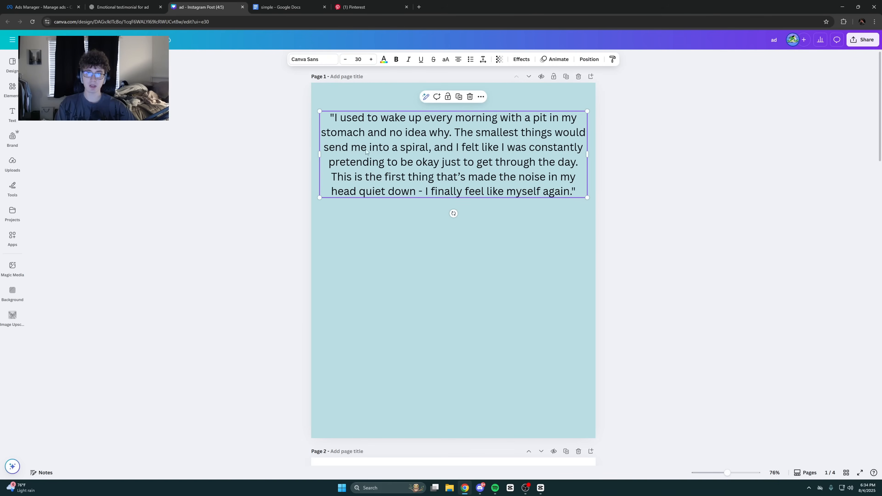
{"action": "left_click", "coordinate": [395, 60]}
{"action": "left_click", "coordinate": [362, 189]}
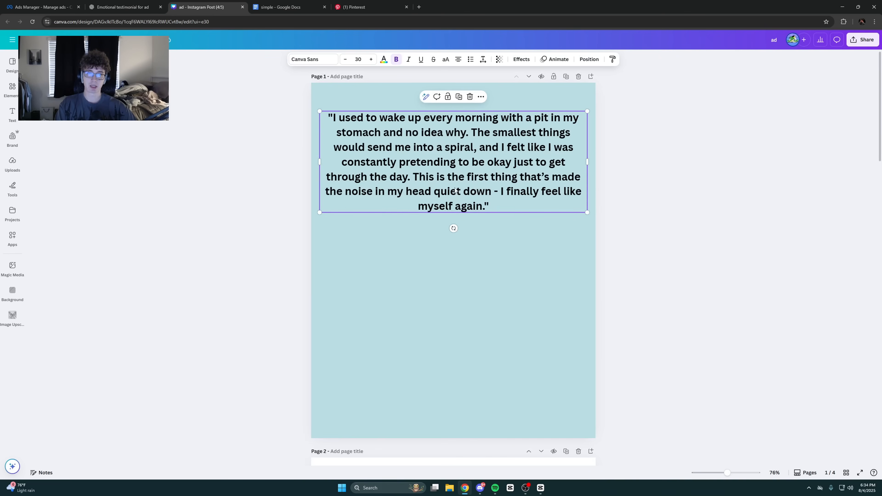
Try the Cooper Hewitt, Inter, DM Sans, Open Sauce, TT Norms, Graduate and Anton fonts on the testimonial text
{"action": "left_click", "coordinate": [311, 59]}
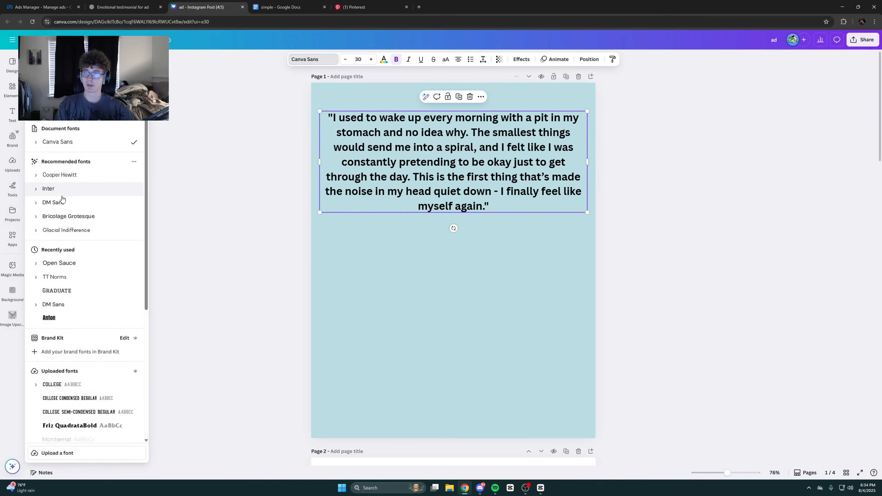
{"action": "left_click", "coordinate": [65, 175]}
{"action": "left_click", "coordinate": [66, 189]}
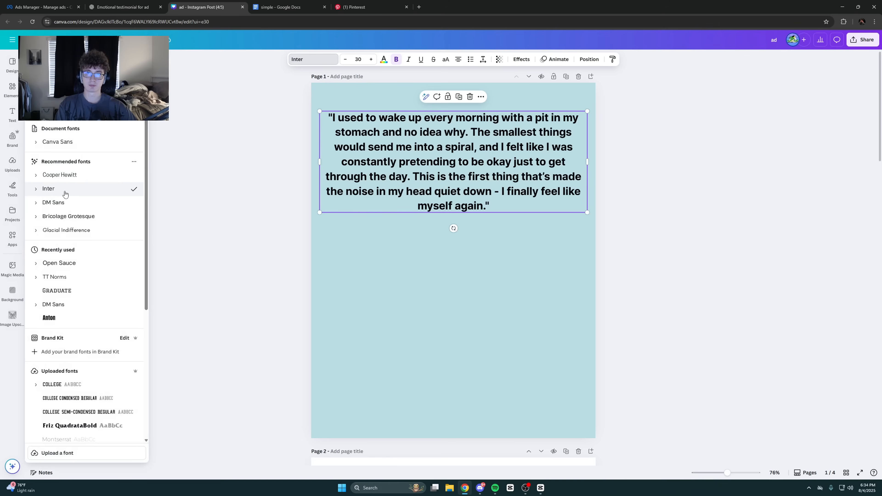
{"action": "left_click", "coordinate": [67, 207]}
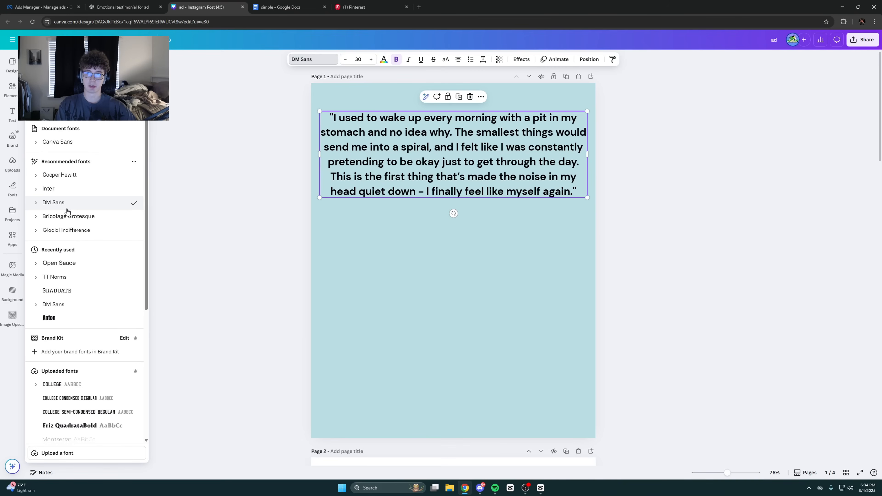
{"action": "left_click", "coordinate": [64, 264]}
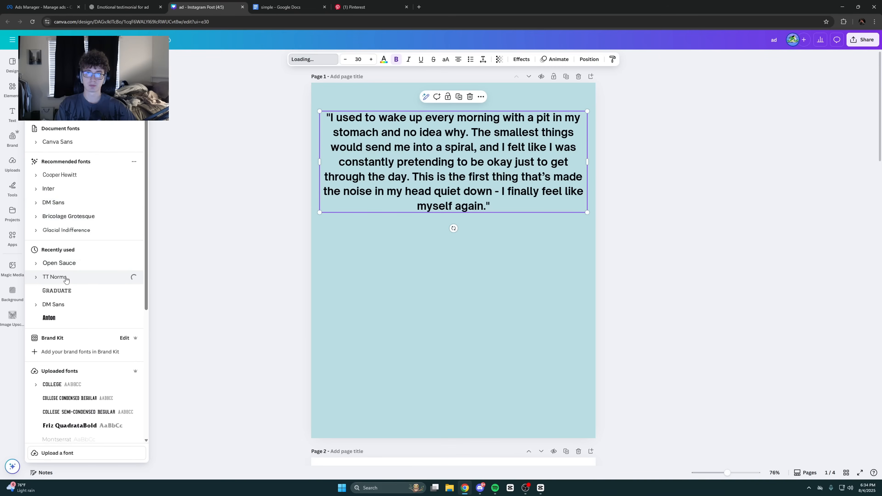
{"action": "left_click", "coordinate": [65, 291]}
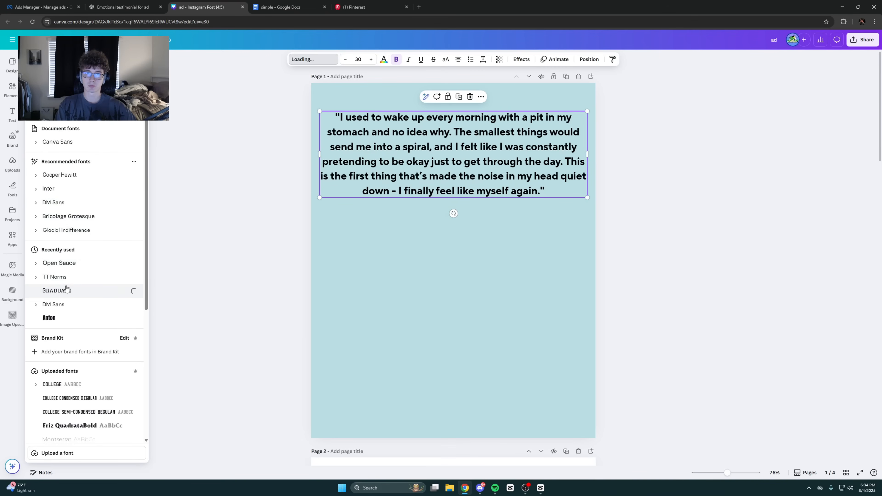
{"action": "left_click", "coordinate": [54, 316]}
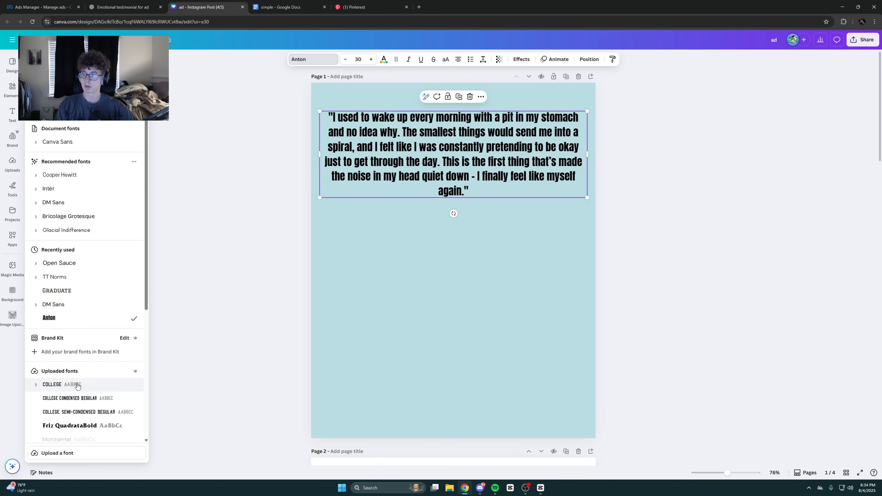
Compare Open Sans, Montserrat and Poppins for the testimonial text, keeping Poppins and making it bold
{"action": "scroll", "coordinate": [77, 386], "scroll_direction": "down", "scroll_amount": 9}
{"action": "left_click", "coordinate": [79, 286]}
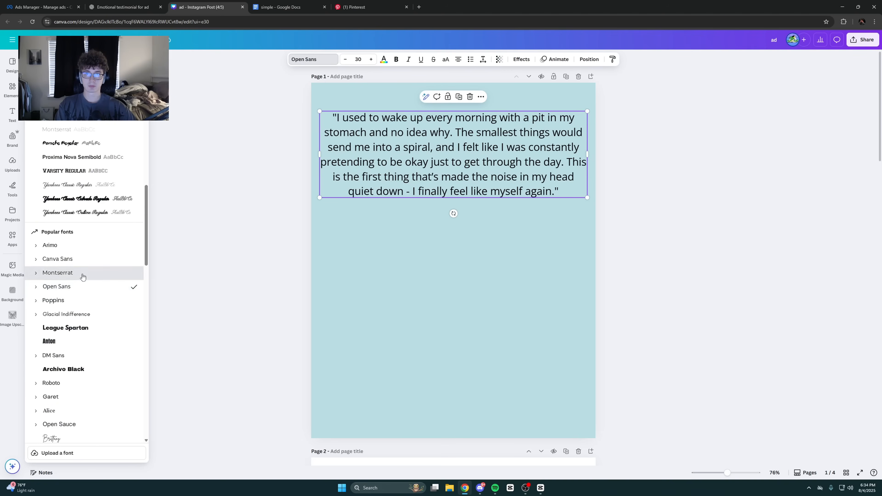
{"action": "left_click", "coordinate": [82, 274]}
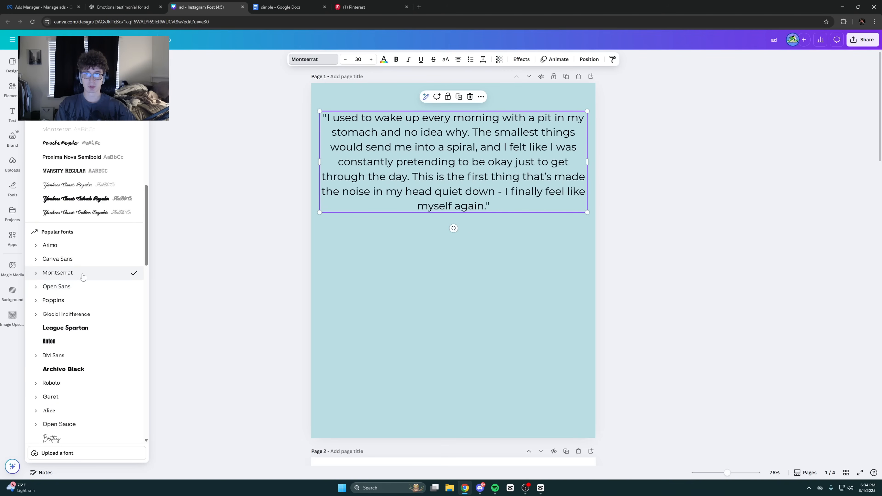
{"action": "left_click", "coordinate": [81, 300]}
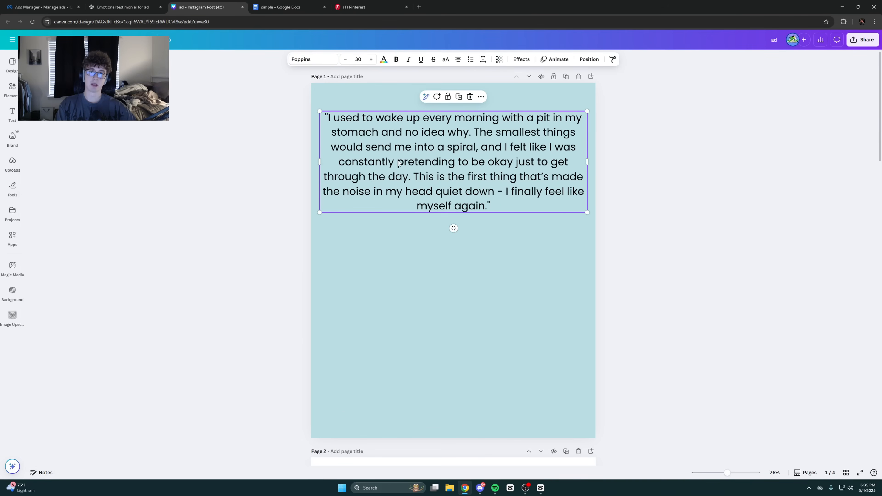
{"action": "triple_click", "coordinate": [398, 161]}
{"action": "left_click", "coordinate": [396, 62]}
{"action": "left_click", "coordinate": [264, 148]}
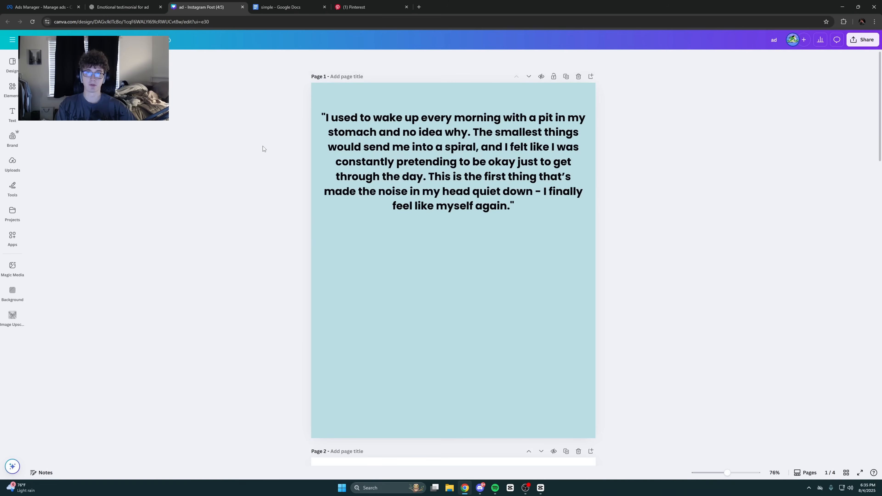
{"action": "left_click", "coordinate": [455, 191]}
{"action": "left_click", "coordinate": [247, 174]}
{"action": "left_click", "coordinate": [404, 170]}
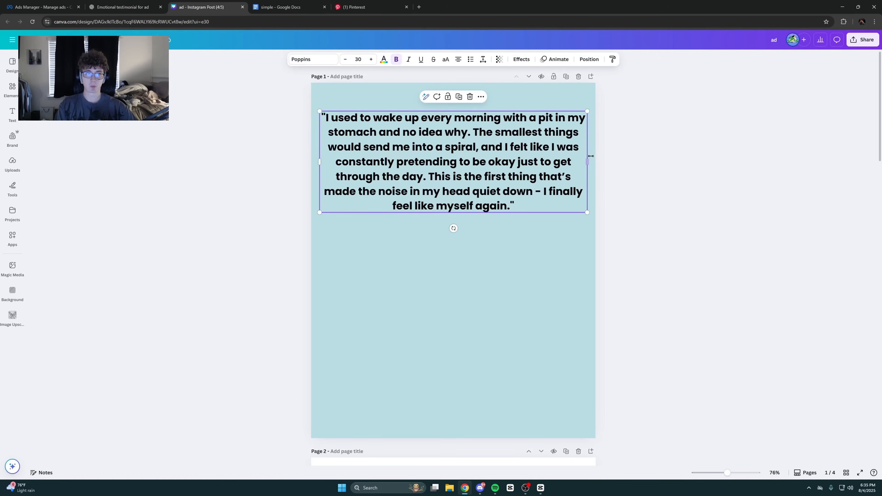
{"action": "left_click", "coordinate": [301, 157]}
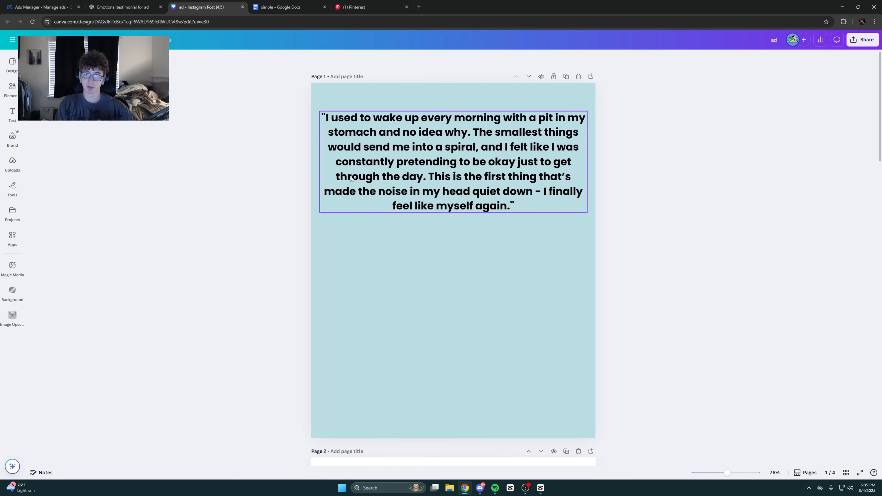
Delete ", and I felt like I was constantly pretending to be okay just to get through the day" from the testimonial, ending that sentence with a period
{"action": "left_click", "coordinate": [353, 153]}
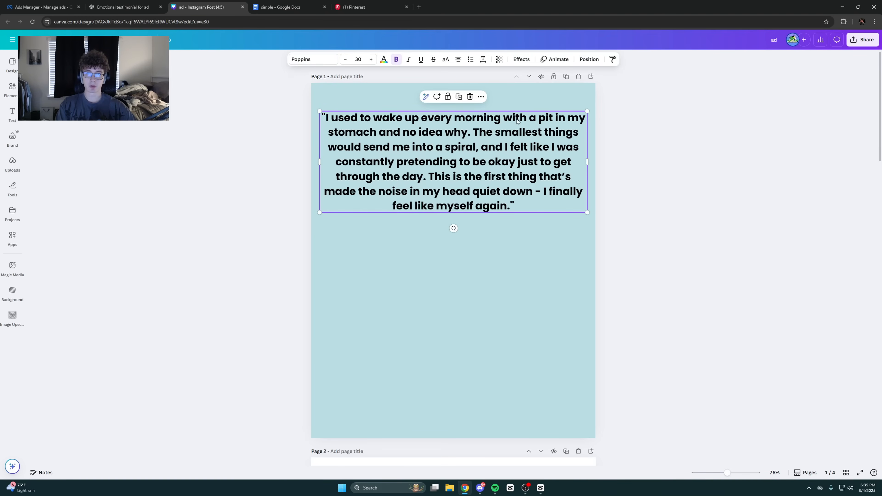
{"action": "left_click", "coordinate": [411, 118]}
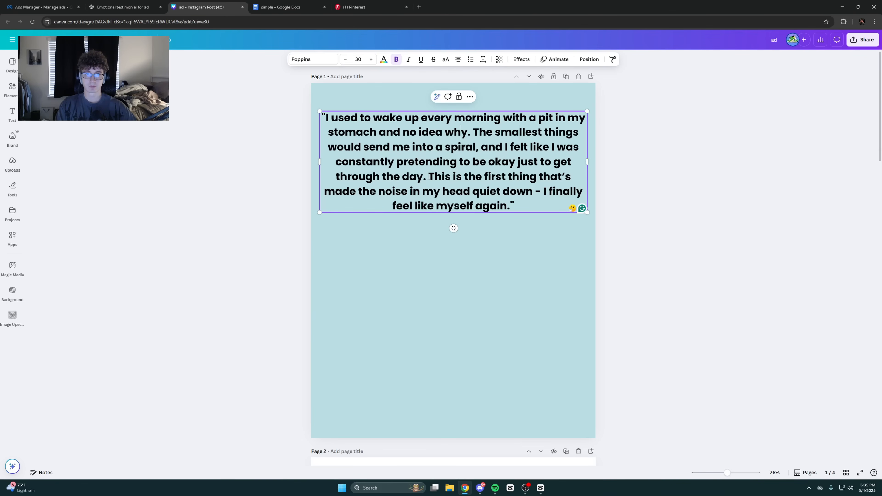
{"action": "left_click_drag", "start_coordinate": [428, 177], "coordinate": [479, 146]}
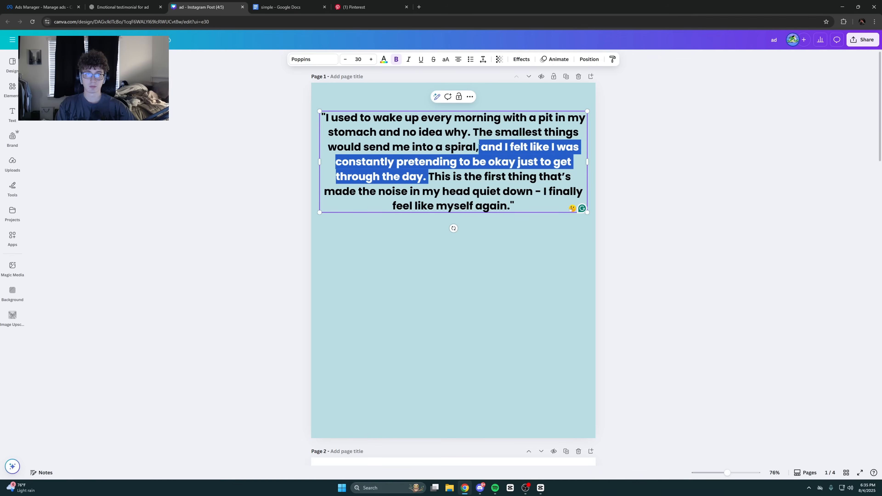
{"action": "key", "text": "BackSpace"}
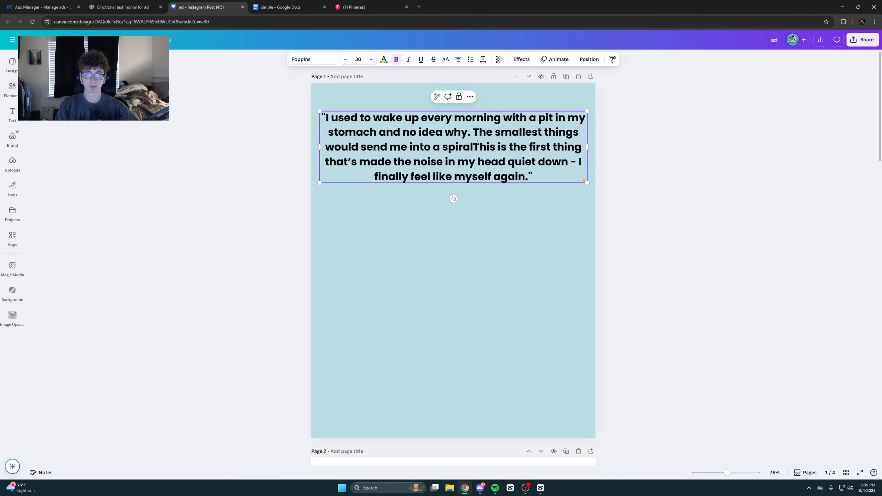
{"action": "type", "text": "."}
{"action": "left_click", "coordinate": [254, 150]}
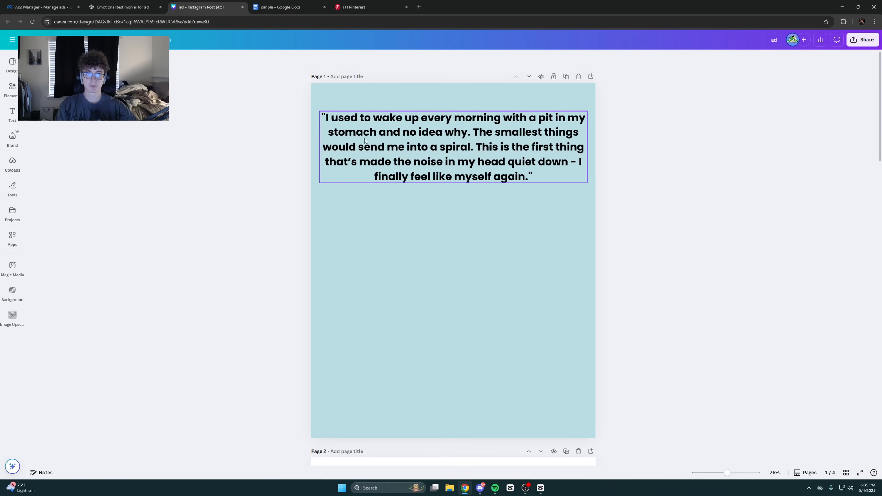
Replace the dash after "quiet down" in the testimonial with "..." and leave text editing
{"action": "left_click", "coordinate": [579, 160]}
{"action": "left_click", "coordinate": [579, 162]}
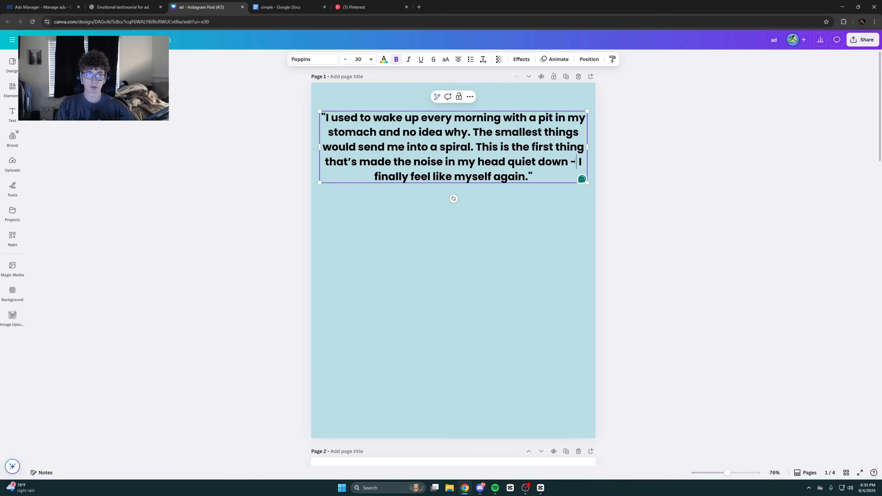
{"action": "key", "text": "BackSpace"}
{"action": "key", "text": "BackSpace"}
{"action": "type", "text": "..."}
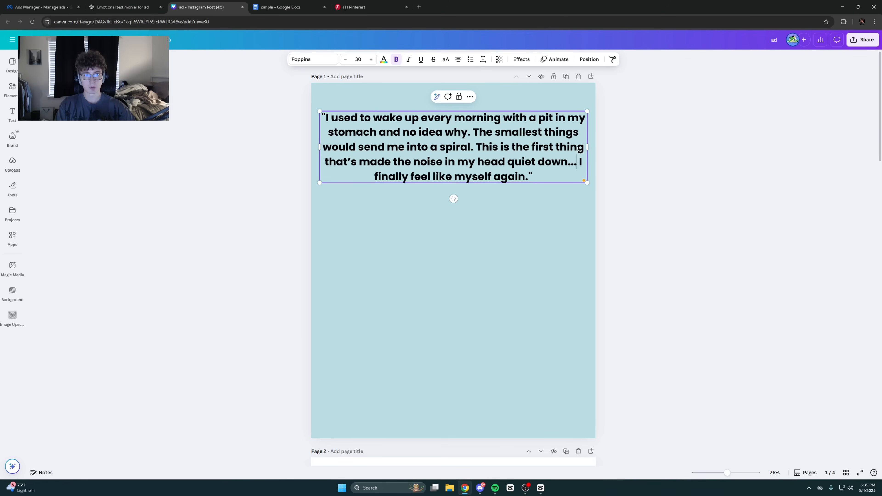
{"action": "right_click", "coordinate": [249, 176]}
{"action": "key", "text": "Escape"}
Move the testimonial text slightly lower on page 1
{"action": "left_click_drag", "start_coordinate": [455, 137], "coordinate": [462, 151]}
{"action": "left_click", "coordinate": [248, 212]}
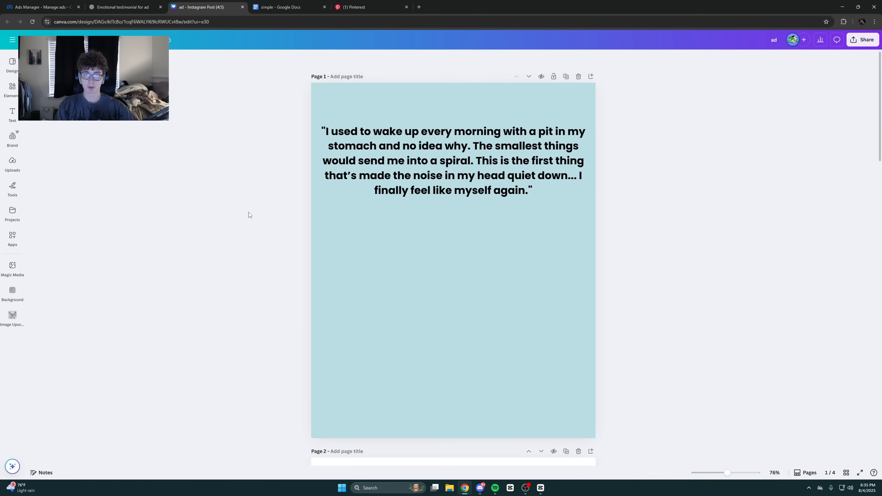
{"action": "left_click_drag", "start_coordinate": [456, 186], "coordinate": [456, 187]}
{"action": "left_click", "coordinate": [271, 180]}
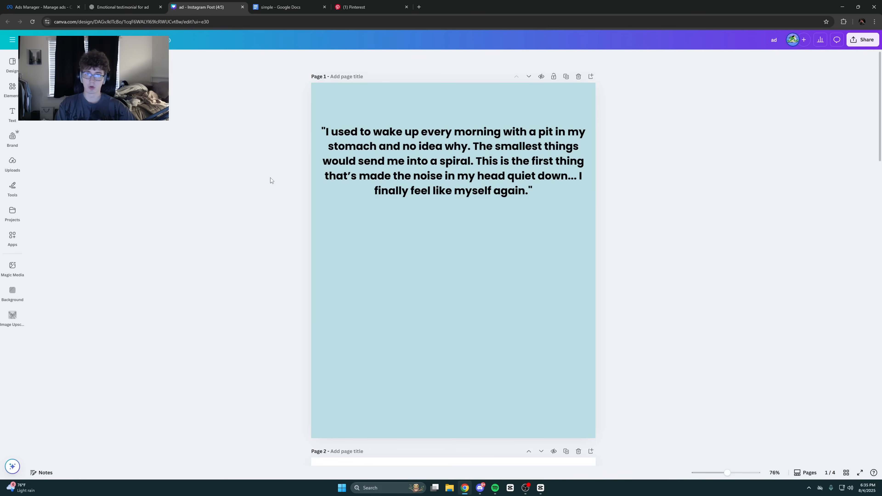
Narrow the testimonial text box from its right edge so that its first line ends at "with a pit in"
{"action": "left_click", "coordinate": [487, 196]}
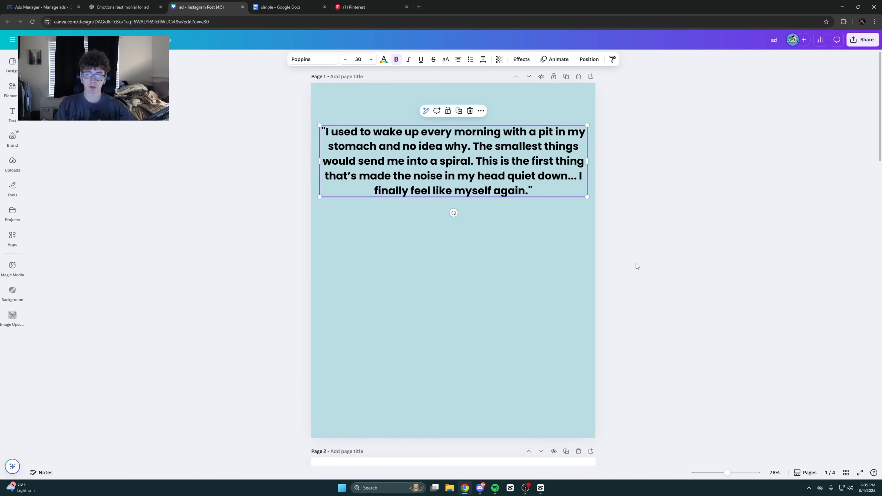
{"action": "left_click", "coordinate": [570, 433]}
{"action": "left_click_drag", "start_coordinate": [726, 473], "coordinate": [738, 473]}
{"action": "scroll", "coordinate": [563, 333], "scroll_direction": "up", "scroll_amount": 2}
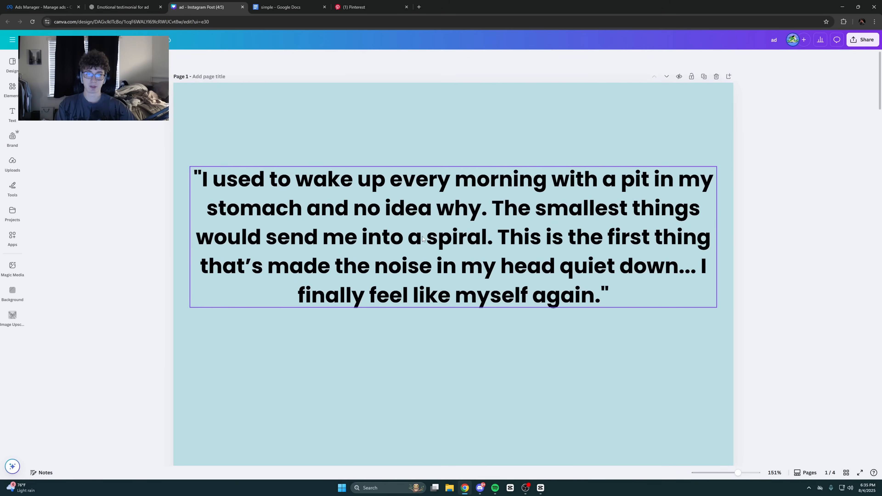
{"action": "left_click", "coordinate": [486, 271]}
{"action": "left_click", "coordinate": [448, 350]}
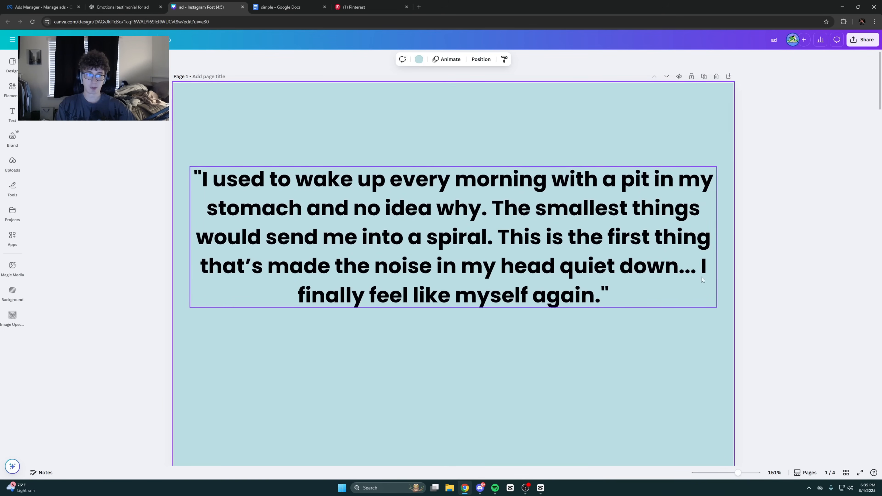
{"action": "left_click", "coordinate": [681, 238]}
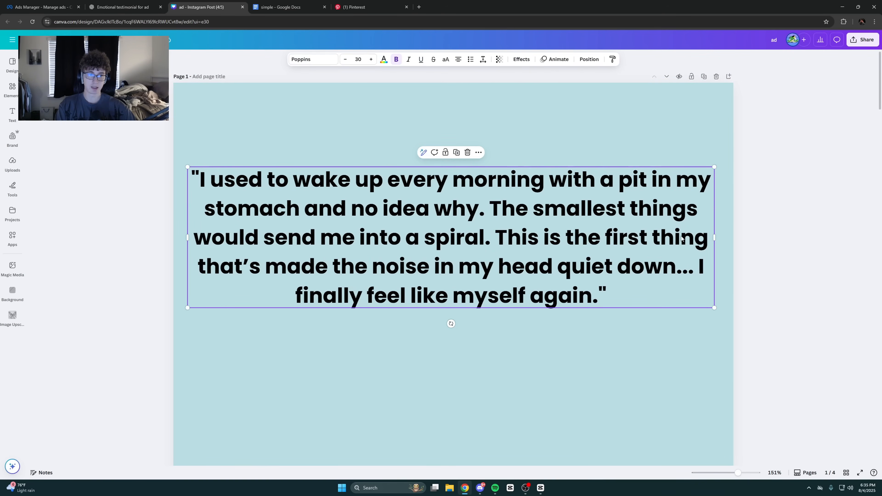
{"action": "left_click_drag", "start_coordinate": [714, 238], "coordinate": [682, 255]}
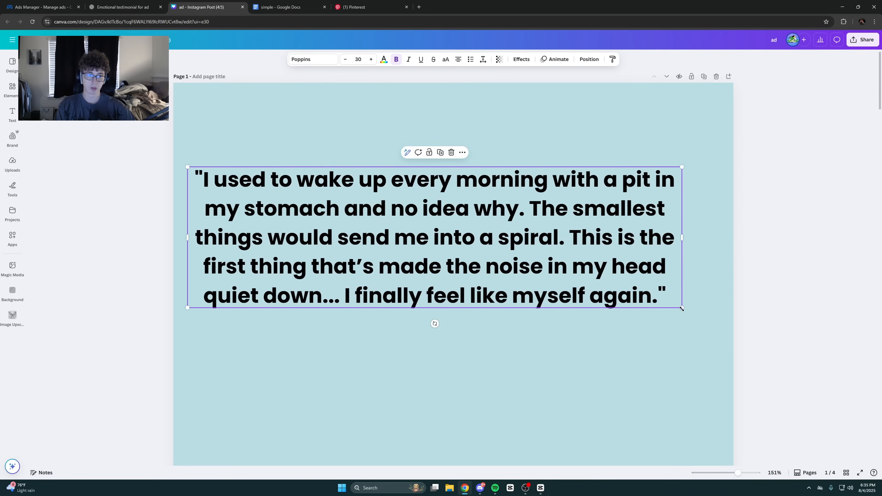
{"action": "left_click_drag", "start_coordinate": [680, 305], "coordinate": [688, 310]}
{"action": "left_click", "coordinate": [723, 438]}
Centre the testimonial text horizontally in the upper part of page 1, leaving a gap between it and the top edge
{"action": "left_click_drag", "start_coordinate": [737, 473], "coordinate": [724, 473]}
{"action": "scroll", "coordinate": [716, 427], "scroll_direction": "up", "scroll_amount": 3}
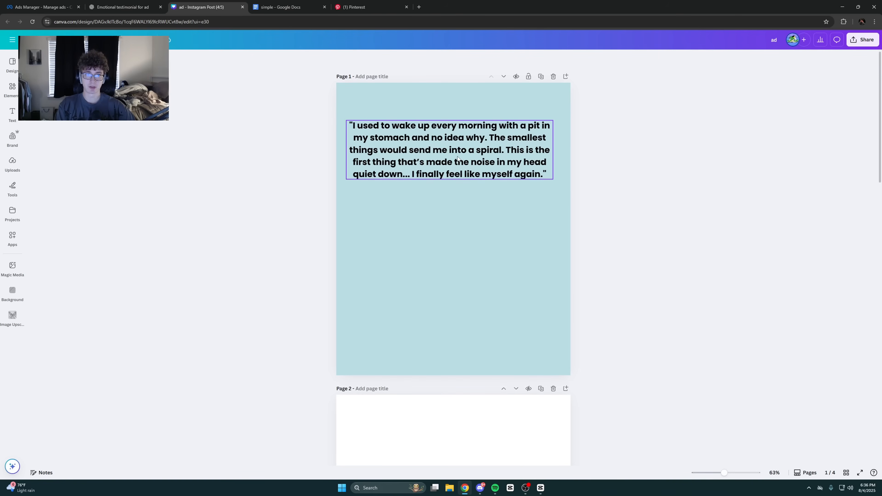
{"action": "left_click_drag", "start_coordinate": [457, 159], "coordinate": [423, 122]}
{"action": "left_click", "coordinate": [250, 154]}
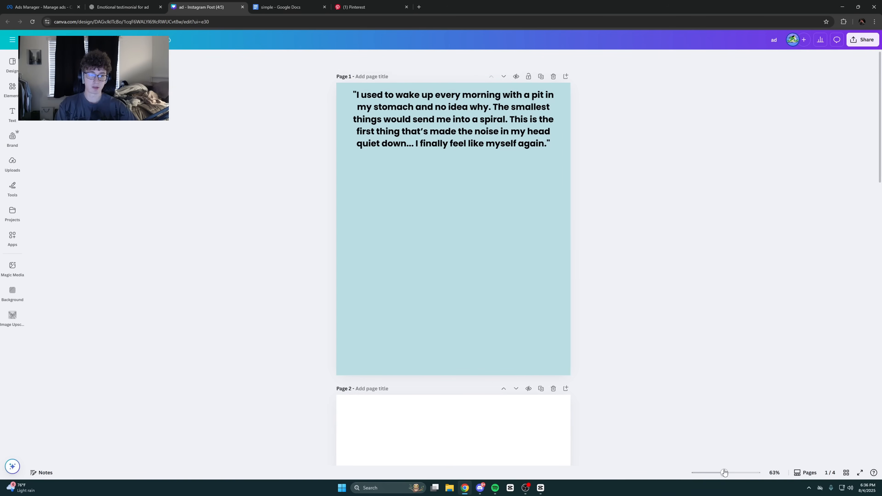
{"action": "left_click_drag", "start_coordinate": [725, 473], "coordinate": [727, 472]}
{"action": "scroll", "coordinate": [503, 231], "scroll_direction": "up", "scroll_amount": 2}
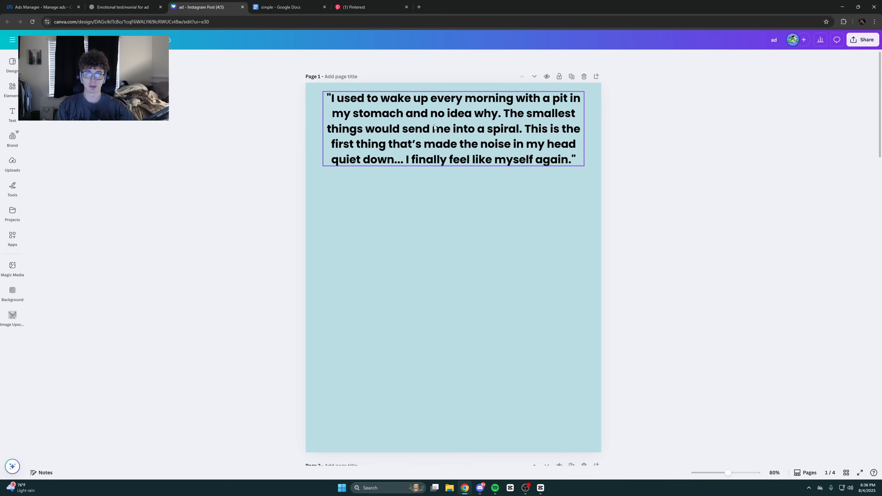
{"action": "left_click_drag", "start_coordinate": [434, 127], "coordinate": [445, 154]}
Enlarge the testimonial text to nearly the full page width and move it up against the page's top edge
{"action": "left_click_drag", "start_coordinate": [581, 191], "coordinate": [597, 202]}
{"action": "left_click_drag", "start_coordinate": [324, 195], "coordinate": [306, 203]}
{"action": "left_click", "coordinate": [306, 202]}
{"action": "left_click_drag", "start_coordinate": [414, 176], "coordinate": [418, 176]}
{"action": "left_click", "coordinate": [225, 188]}
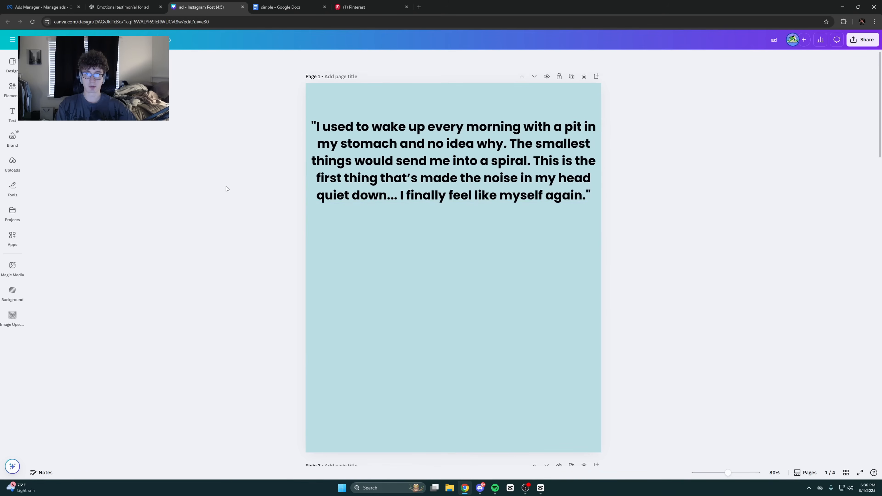
{"action": "left_click_drag", "start_coordinate": [385, 149], "coordinate": [384, 117]}
{"action": "left_click", "coordinate": [186, 176]}
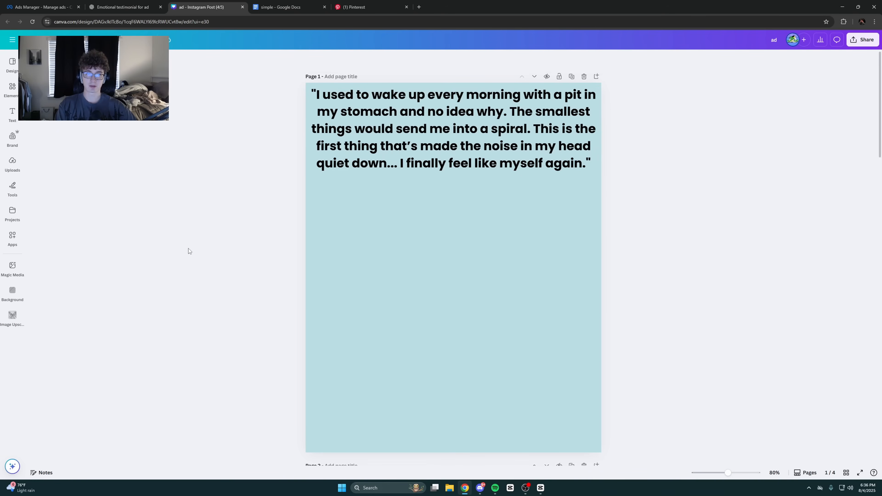
Undo the enlargement and repositioning of the testimonial text, and place it slightly lower while keeping it horizontally centred
{"action": "key", "text": "ctrl+z"}
{"action": "key", "text": "ctrl+z"}
{"action": "key", "text": "ctrl+z"}
{"action": "key", "text": "ctrl+z"}
{"action": "key", "text": "ctrl+z"}
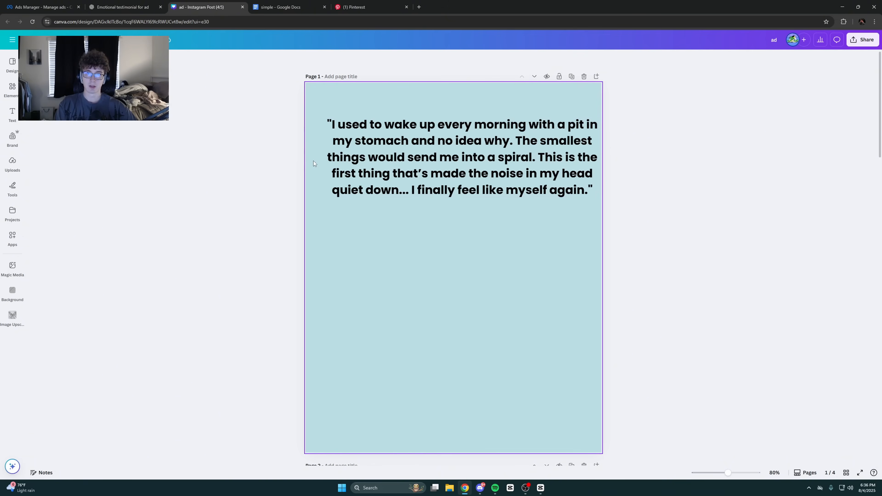
{"action": "left_click_drag", "start_coordinate": [454, 153], "coordinate": [454, 170]}
{"action": "left_click", "coordinate": [210, 153]}
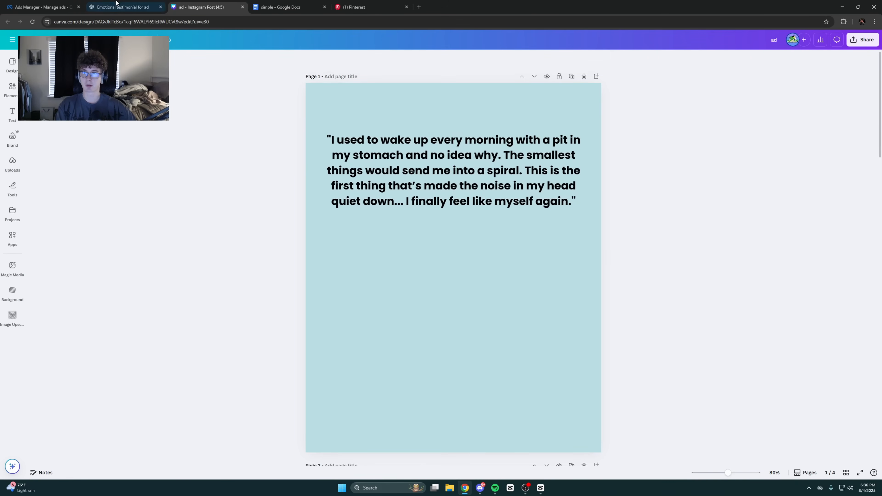
Switch to ChatGPT and copy the regenerated image of the hand holding the capsule
{"action": "left_click", "coordinate": [121, 7]}
{"action": "left_click", "coordinate": [345, 217]}
{"action": "right_click", "coordinate": [409, 284]}
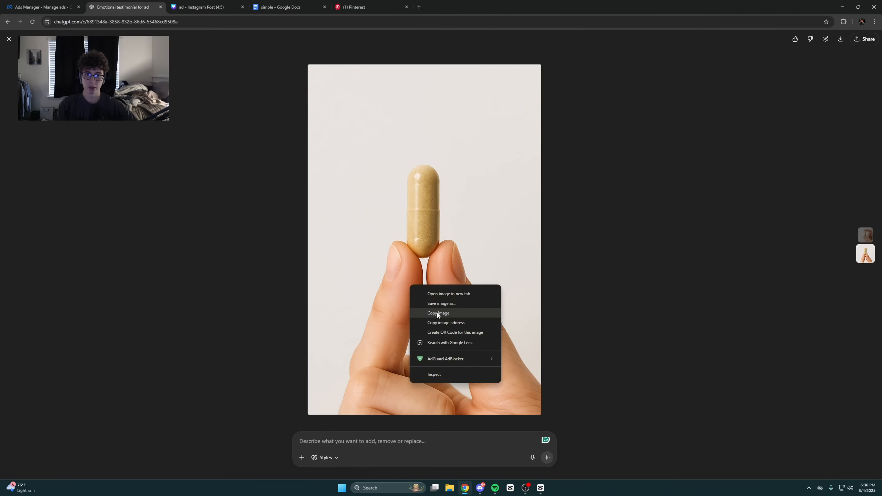
{"action": "left_click", "coordinate": [437, 312]}
Return to the Canva design, paste the hand-and-capsule image onto page 1 and remove its background
{"action": "left_click", "coordinate": [204, 7]}
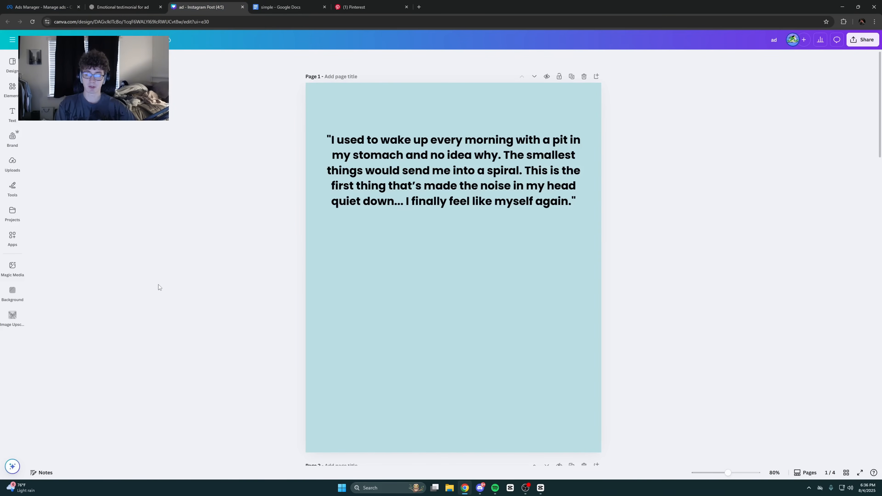
{"action": "key", "text": "ctrl+v"}
{"action": "left_click", "coordinate": [478, 327]}
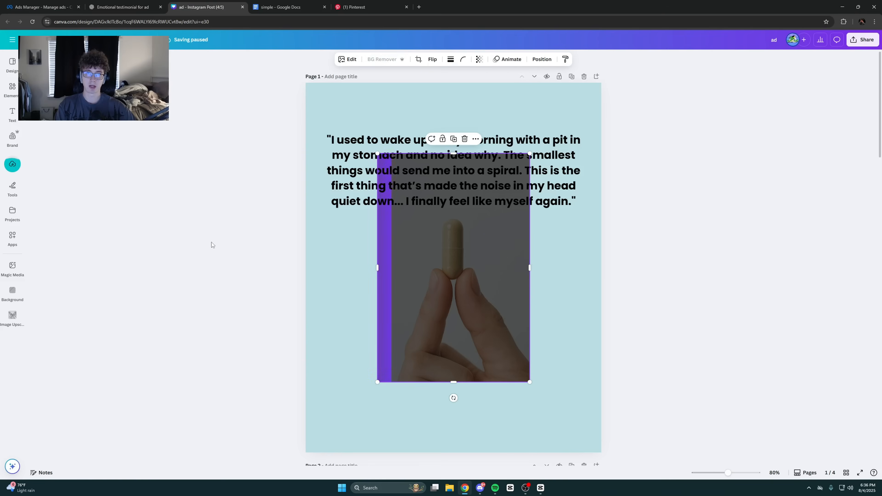
Move the cut-out hand down to page 1's bottom edge and enlarge it so the capsule reaches just below the testimonial
{"action": "scroll", "coordinate": [449, 272], "scroll_direction": "down", "scroll_amount": 1}
{"action": "left_click_drag", "start_coordinate": [449, 272], "coordinate": [450, 338]}
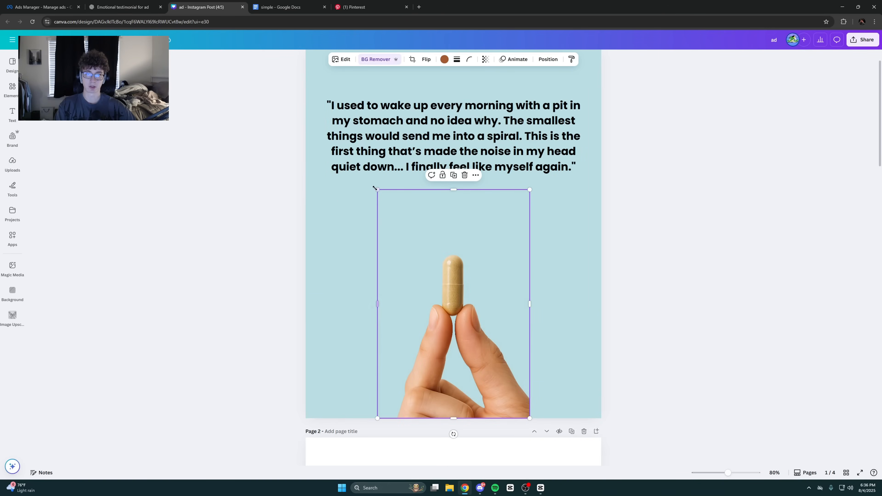
{"action": "left_click_drag", "start_coordinate": [377, 190], "coordinate": [279, 42]}
{"action": "key", "text": "ctrl+z"}
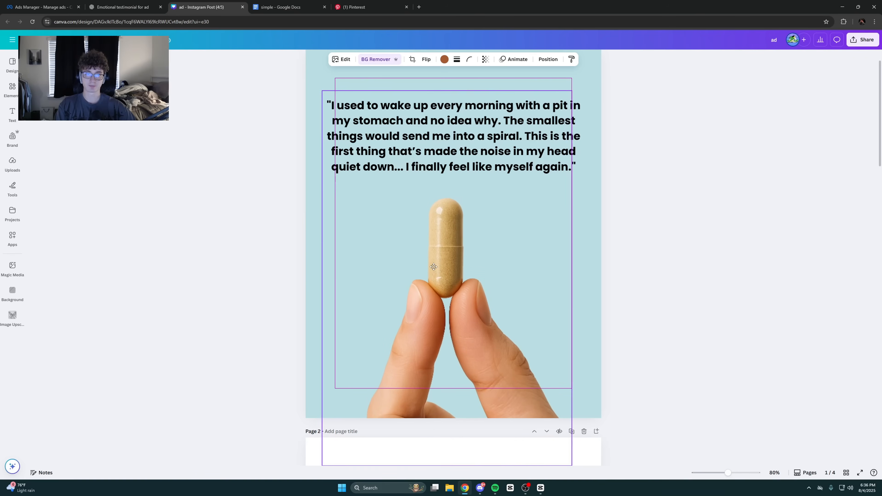
{"action": "left_click", "coordinate": [265, 247]}
{"action": "left_click_drag", "start_coordinate": [437, 280], "coordinate": [437, 273]}
{"action": "left_click", "coordinate": [278, 255]}
Nudge the enlarged hand image and the testimonial text slightly to balance their spacing on page 1
{"action": "scroll", "coordinate": [482, 371], "scroll_direction": "up", "scroll_amount": 5, "text": "ctrl"}
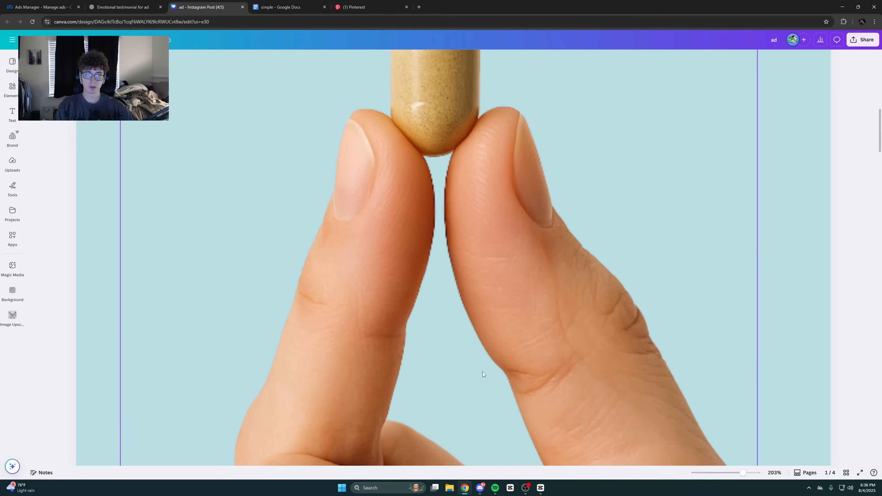
{"action": "scroll", "coordinate": [457, 162], "scroll_direction": "down", "scroll_amount": 2}
{"action": "scroll", "coordinate": [421, 299], "scroll_direction": "up", "scroll_amount": 3}
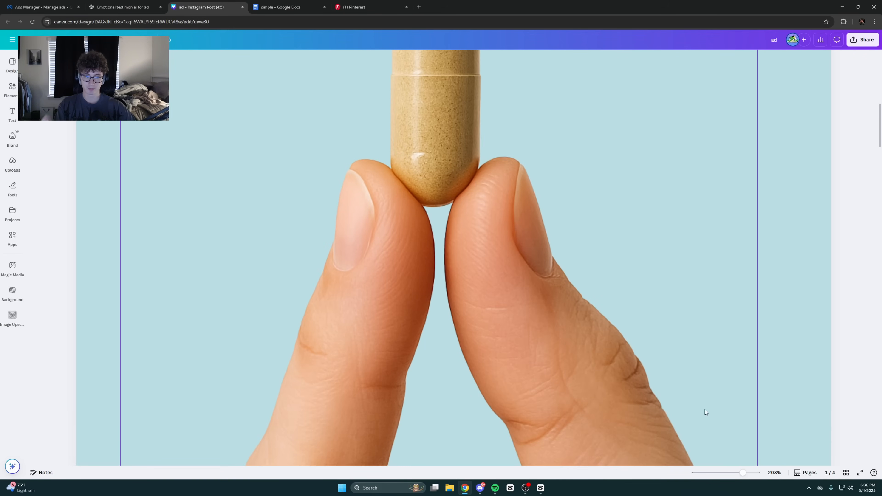
{"action": "left_click_drag", "start_coordinate": [741, 473], "coordinate": [727, 473]}
{"action": "scroll", "coordinate": [684, 433], "scroll_direction": "up", "scroll_amount": 6}
{"action": "left_click", "coordinate": [495, 366]}
{"action": "left_click_drag", "start_coordinate": [495, 366], "coordinate": [499, 367]}
{"action": "left_click", "coordinate": [230, 283]}
{"action": "left_click_drag", "start_coordinate": [477, 186], "coordinate": [476, 183]}
{"action": "left_click", "coordinate": [255, 198]}
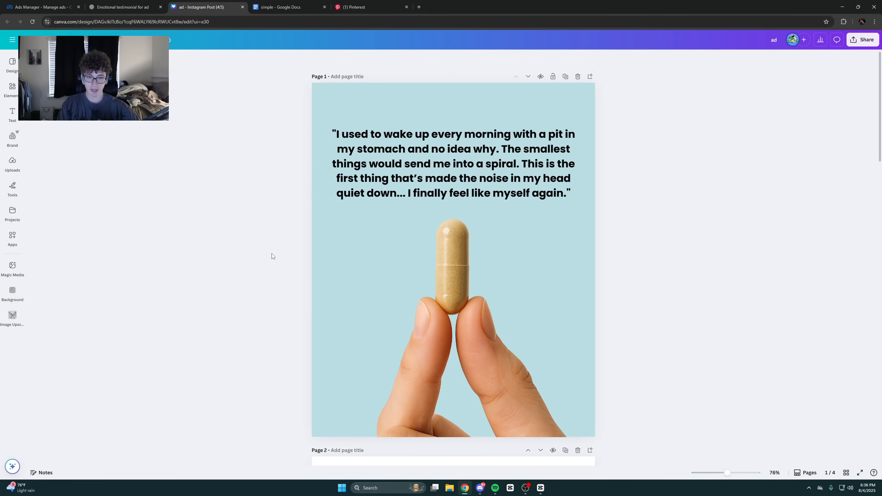
{"action": "left_click_drag", "start_coordinate": [418, 322], "coordinate": [421, 319]}
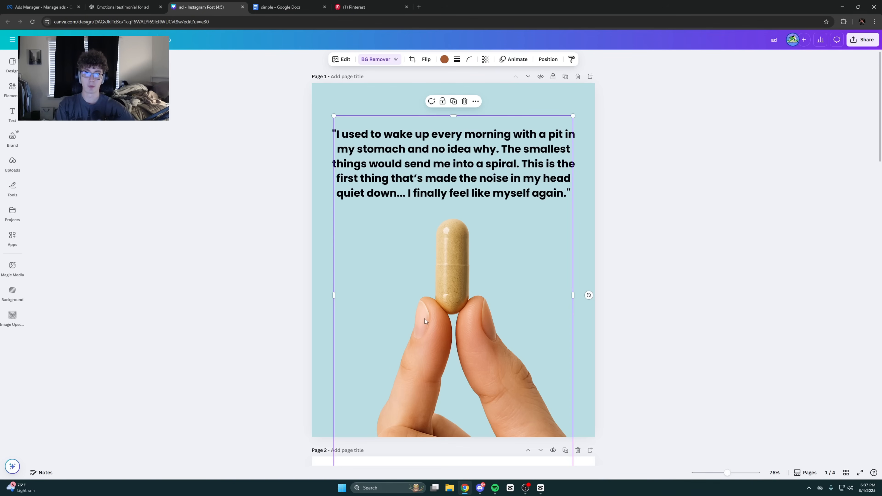
{"action": "left_click", "coordinate": [266, 263]}
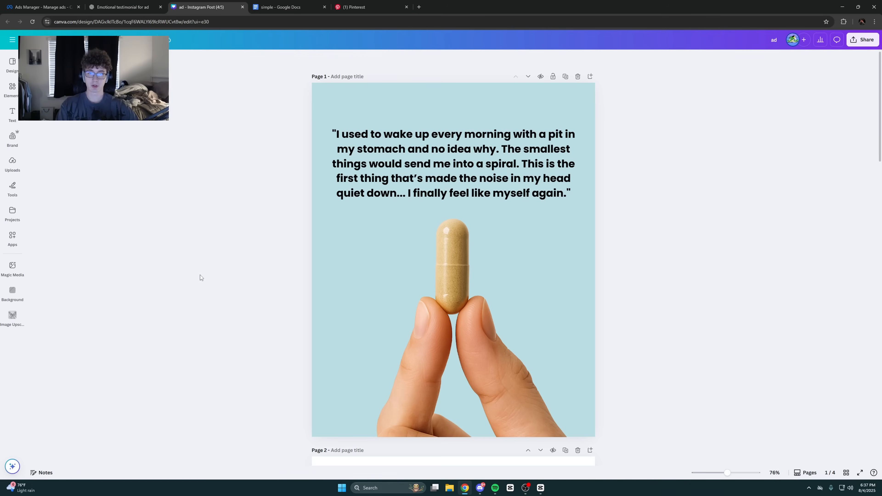
Change the testimonial text colour to a dark bluish grey and move the text up slightly
{"action": "left_click", "coordinate": [333, 154]}
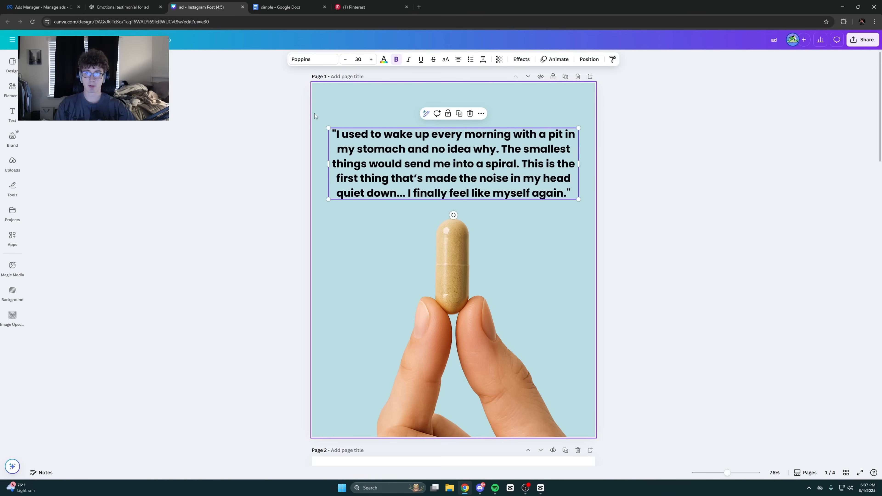
{"action": "left_click", "coordinate": [384, 60]}
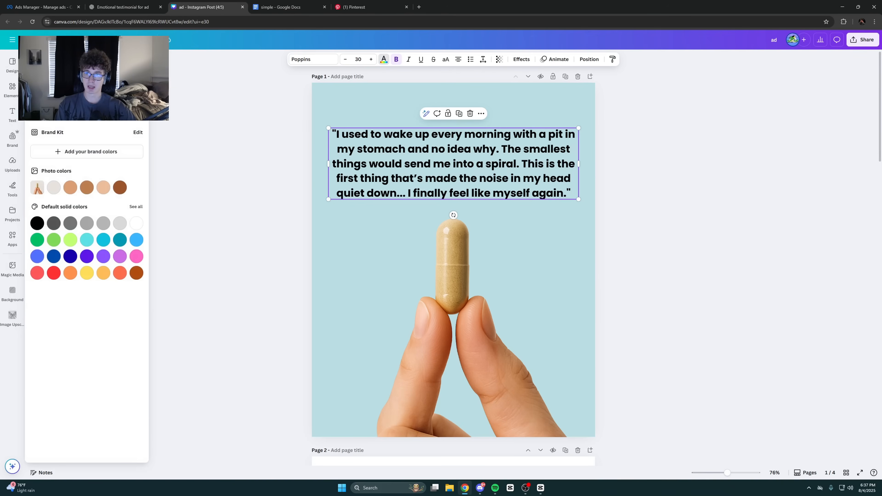
{"action": "left_click", "coordinate": [70, 113]}
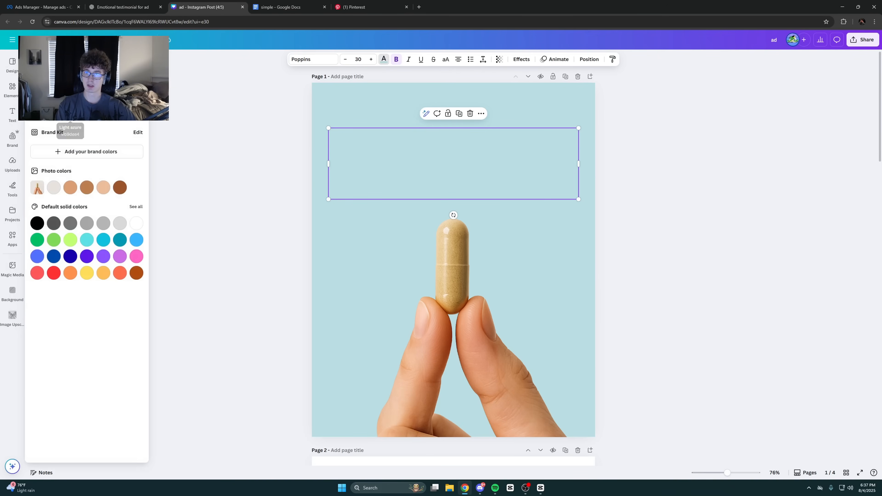
{"action": "left_click", "coordinate": [70, 114]}
{"action": "left_click_drag", "start_coordinate": [57, 147], "coordinate": [46, 153]}
{"action": "left_click", "coordinate": [220, 185]}
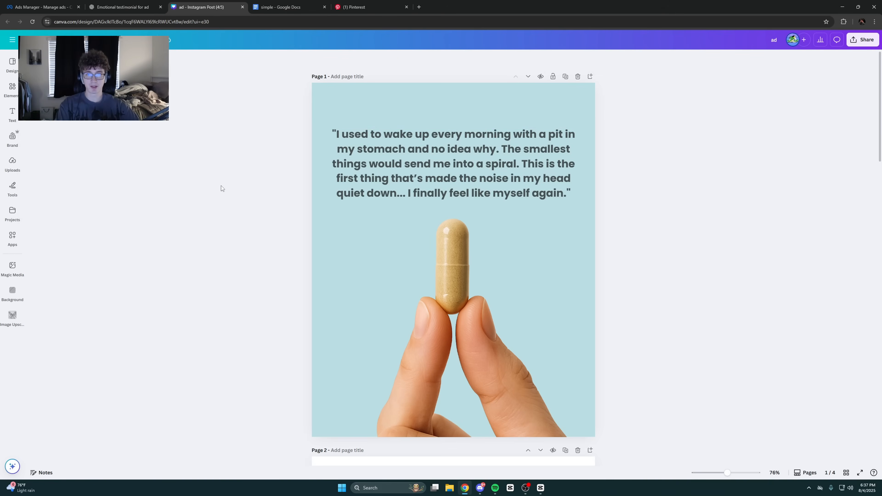
{"action": "left_click", "coordinate": [420, 182]}
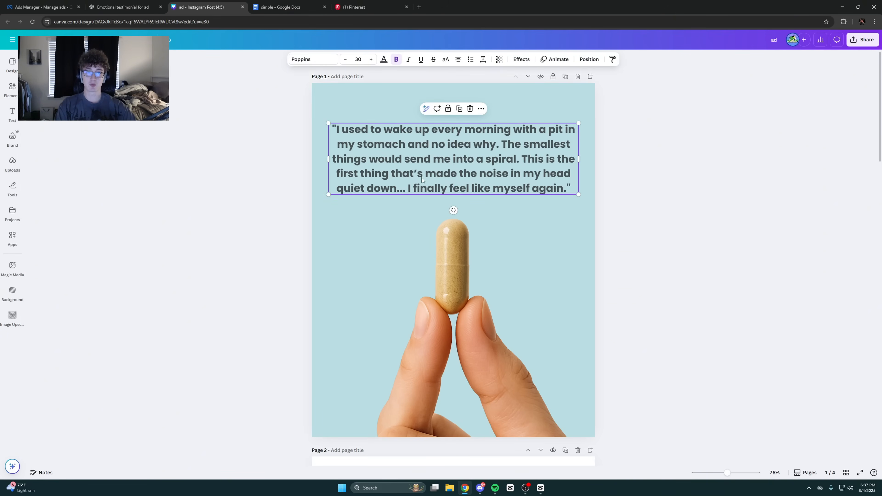
{"action": "left_click", "coordinate": [285, 216]}
Adjust the hand image's colours with temperature -30, vibrance 25 and saturation 3
{"action": "left_click", "coordinate": [433, 318]}
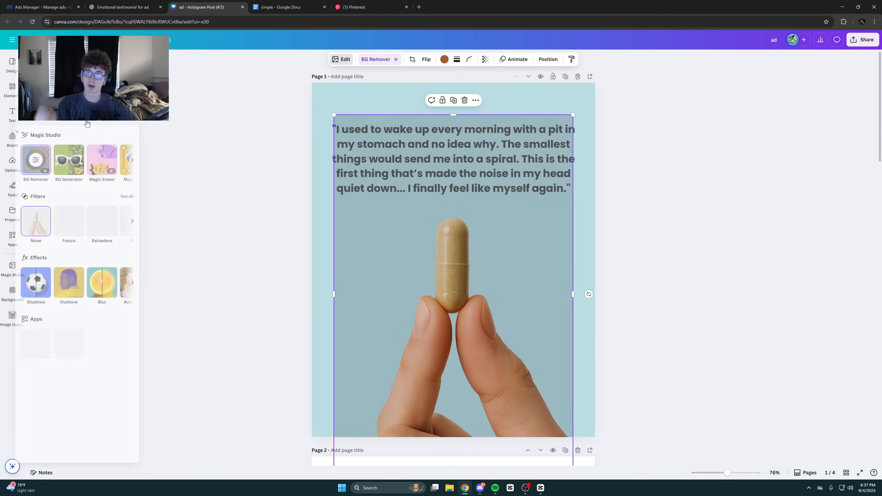
{"action": "left_click", "coordinate": [84, 111]}
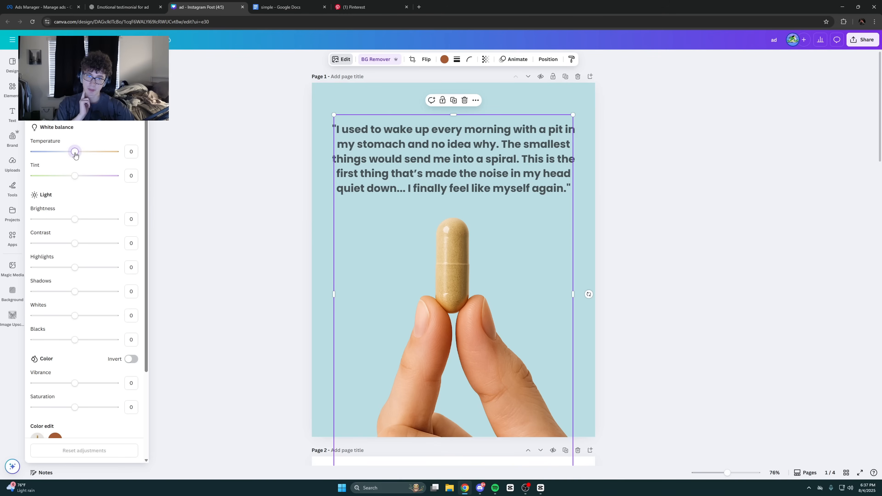
{"action": "left_click_drag", "start_coordinate": [76, 155], "coordinate": [60, 150]}
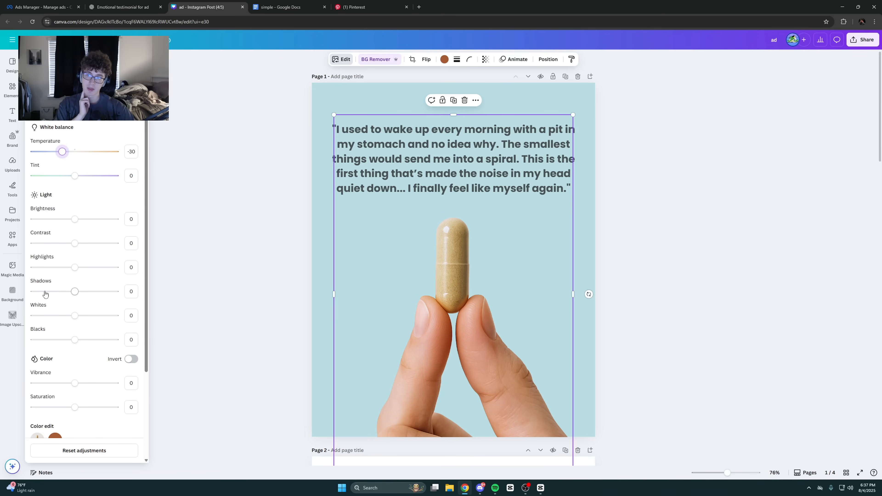
{"action": "scroll", "coordinate": [72, 318], "scroll_direction": "down", "scroll_amount": 3}
{"action": "left_click_drag", "start_coordinate": [71, 281], "coordinate": [76, 307]}
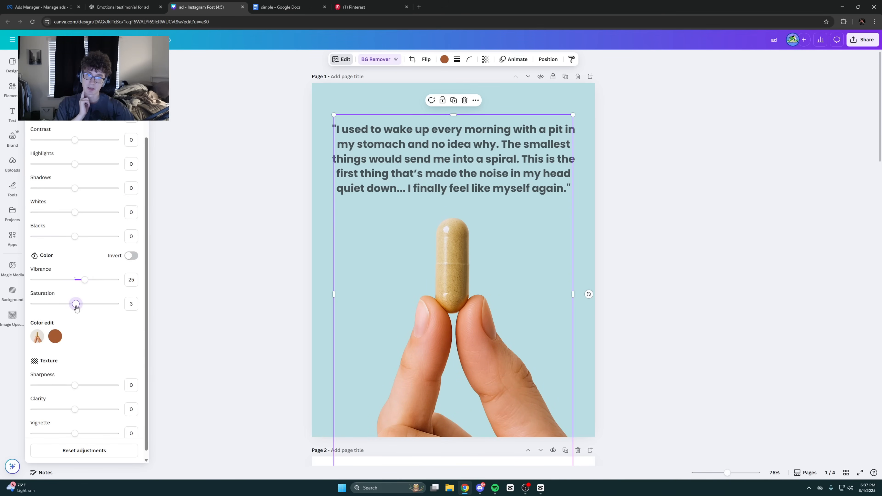
{"action": "left_click", "coordinate": [268, 300]}
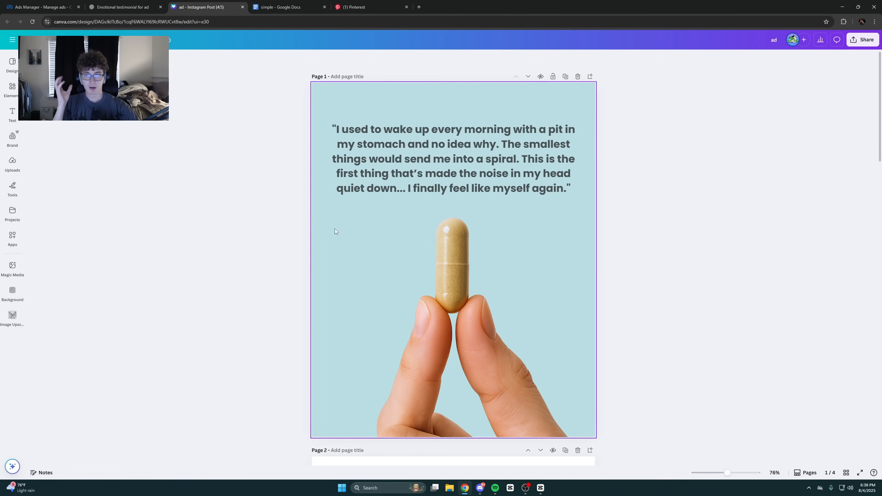
{"action": "left_click", "coordinate": [389, 159]}
{"action": "left_click", "coordinate": [262, 164]}
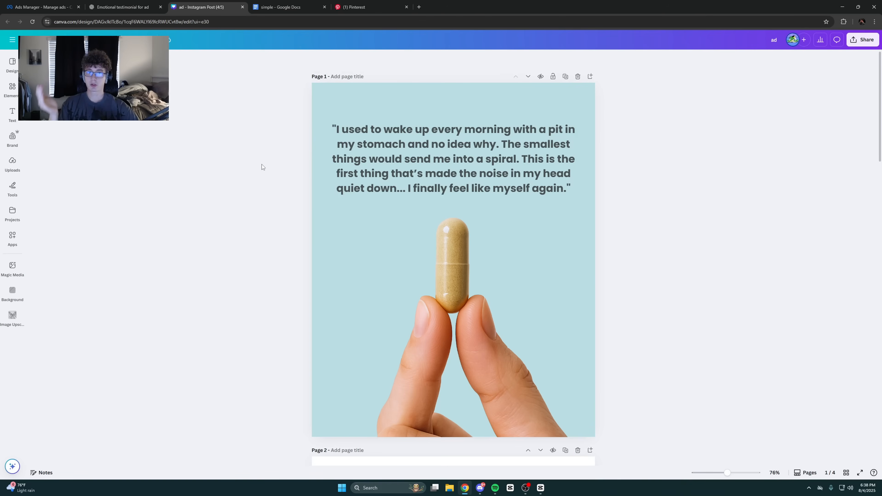
{"action": "left_click", "coordinate": [356, 147]}
{"action": "left_click", "coordinate": [406, 284]}
{"action": "left_click", "coordinate": [192, 241]}
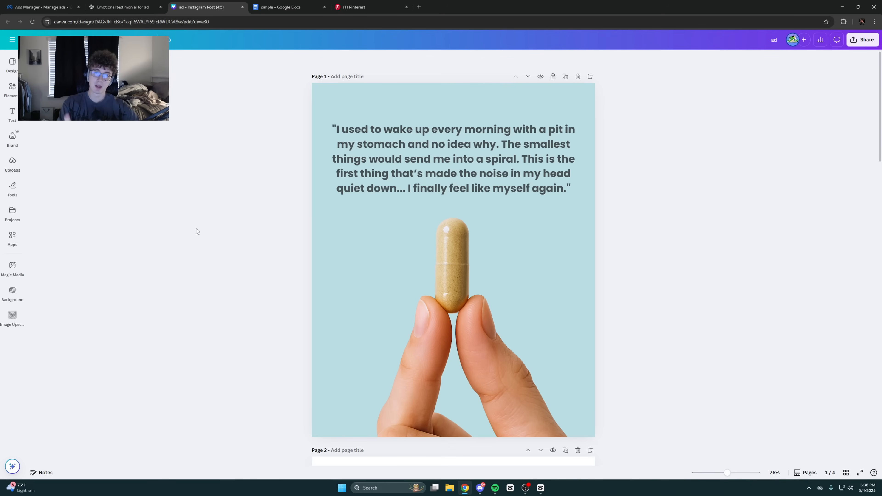
{"action": "left_click", "coordinate": [312, 222]}
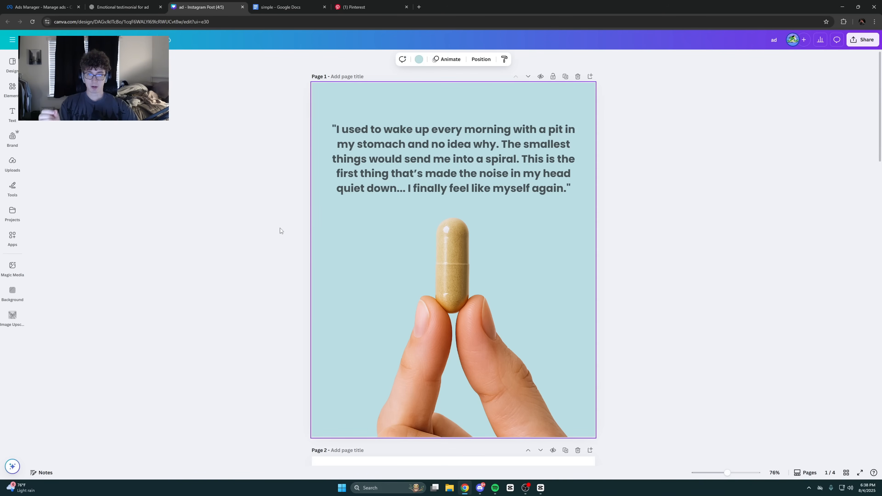
{"action": "left_click", "coordinate": [278, 229]}
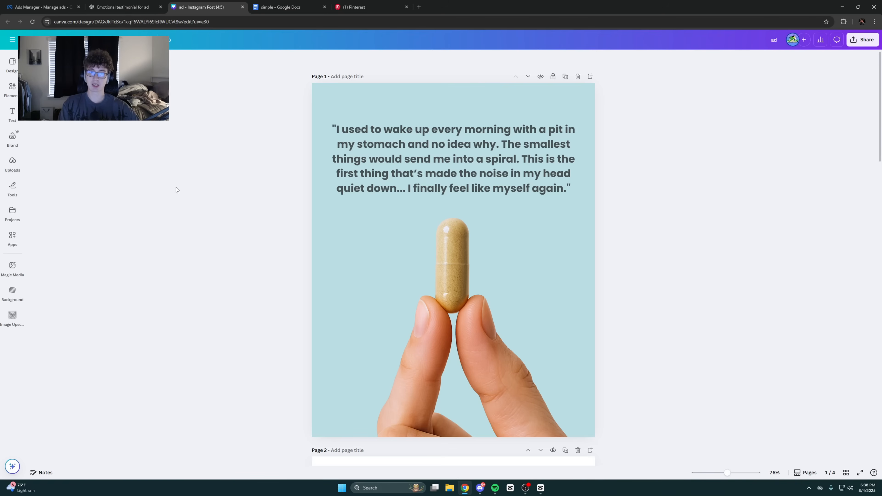
Add a salmon square shape, place it in page 1's bottom-left corner and narrow it to a thin vertical strip
{"action": "left_click", "coordinate": [12, 89]}
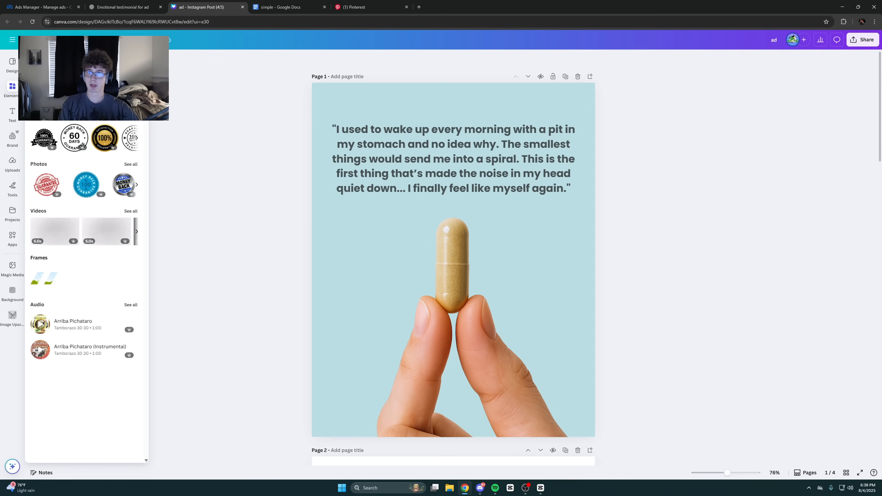
{"action": "left_click", "coordinate": [92, 131]}
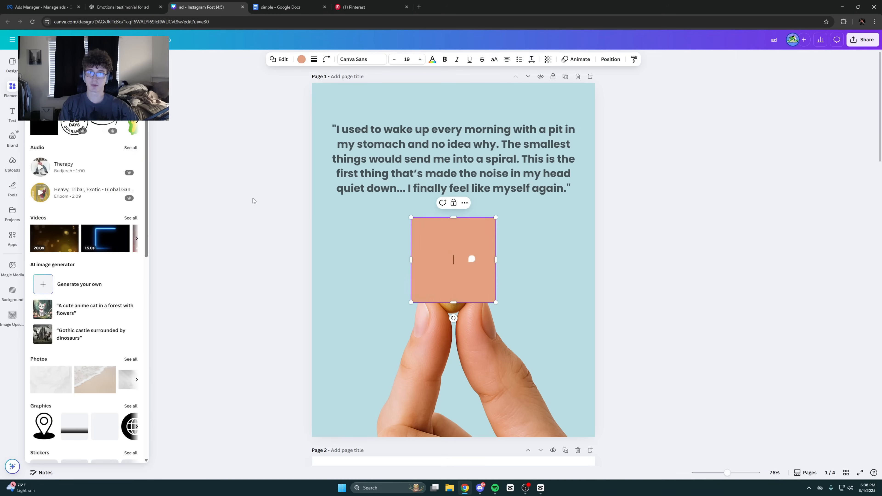
{"action": "left_click", "coordinate": [252, 198]}
{"action": "left_click_drag", "start_coordinate": [432, 271], "coordinate": [327, 385]}
{"action": "left_click_drag", "start_coordinate": [396, 394], "coordinate": [318, 394]}
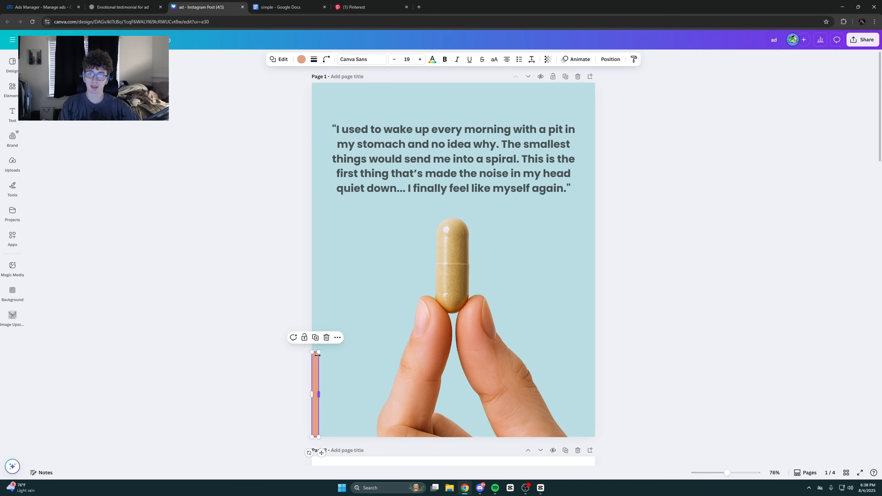
Stretch the salmon strip upward along page 1's left edge until it reaches the page's top edge
{"action": "left_click_drag", "start_coordinate": [726, 473], "coordinate": [741, 472]}
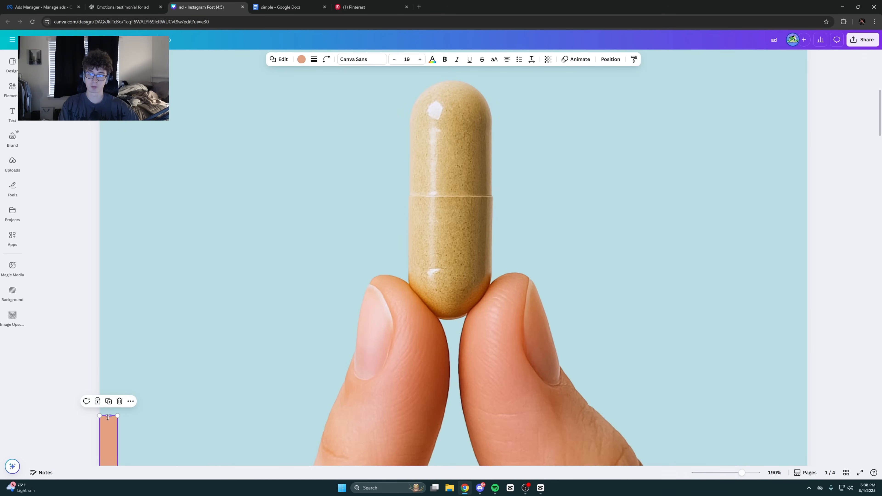
{"action": "left_click_drag", "start_coordinate": [107, 415], "coordinate": [108, 120]}
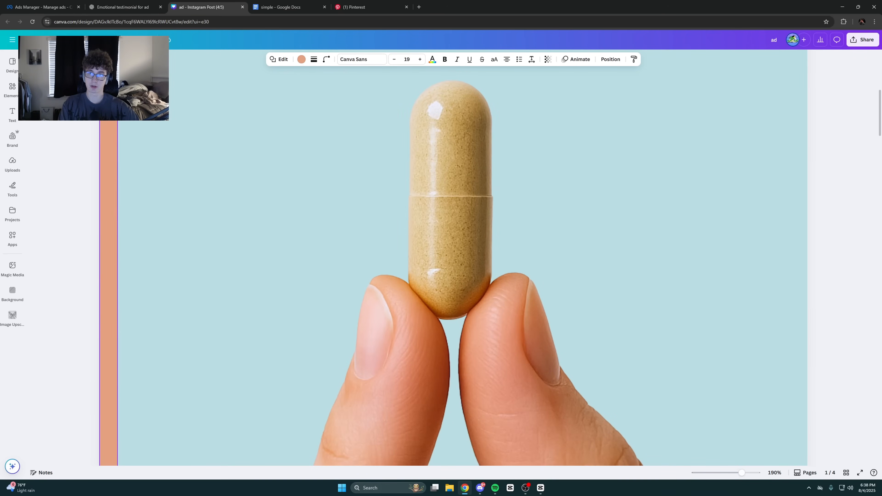
{"action": "left_click_drag", "start_coordinate": [742, 472], "coordinate": [725, 473]}
{"action": "left_click", "coordinate": [365, 287]}
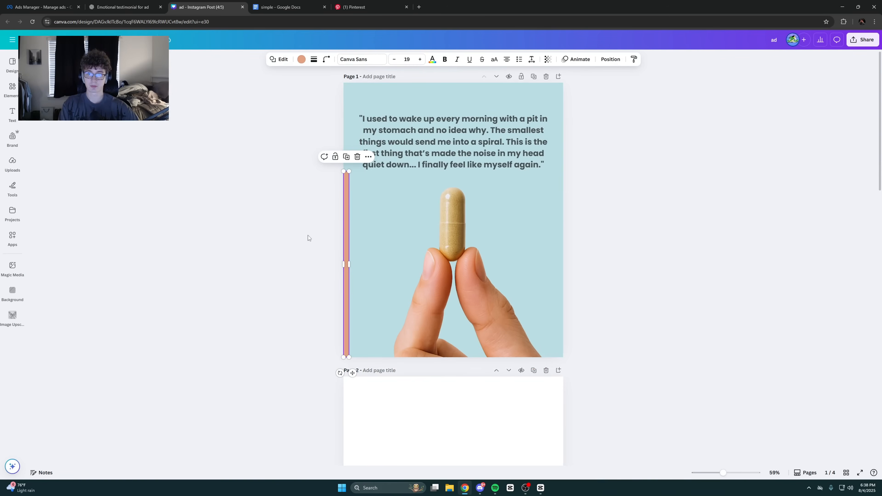
{"action": "scroll", "coordinate": [387, 196], "scroll_direction": "up", "scroll_amount": 3}
{"action": "scroll", "coordinate": [353, 200], "scroll_direction": "up", "scroll_amount": 2}
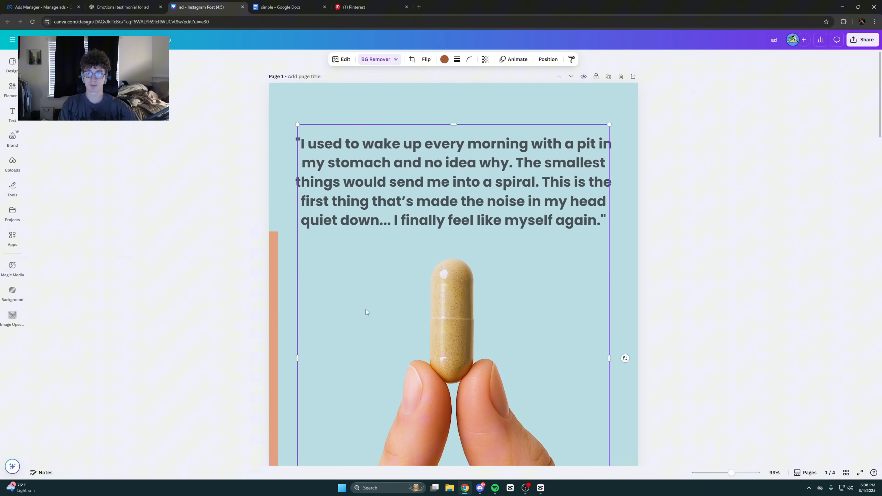
{"action": "left_click", "coordinate": [275, 244]}
{"action": "scroll", "coordinate": [289, 225], "scroll_direction": "up", "scroll_amount": 5}
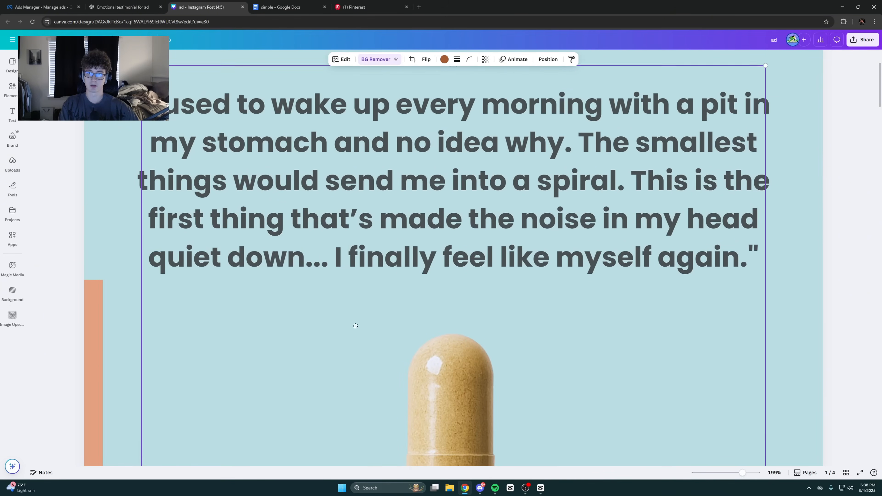
{"action": "left_click_drag", "start_coordinate": [95, 361], "coordinate": [95, 91]}
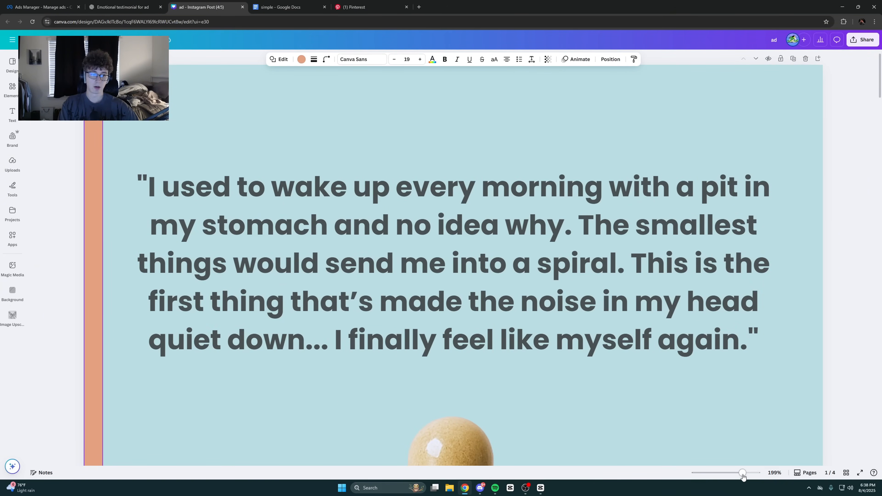
Duplicate the left salmon strip, rotate the copy to horizontal and place it along page 1's top edge
{"action": "left_click_drag", "start_coordinate": [742, 473], "coordinate": [726, 473]}
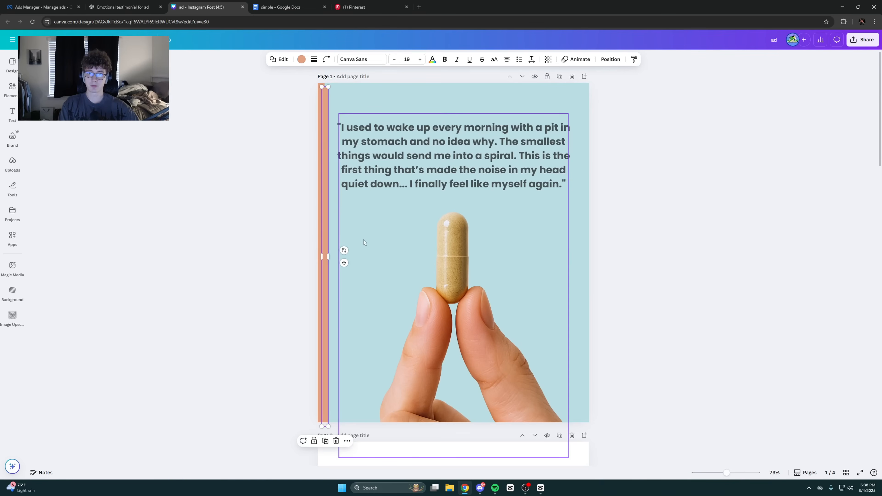
{"action": "left_click_drag", "start_coordinate": [343, 250], "coordinate": [333, 304]}
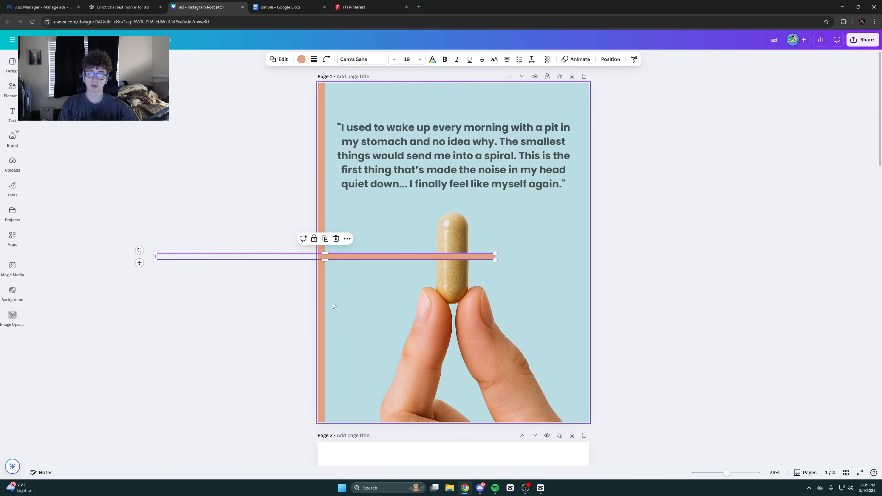
{"action": "left_click_drag", "start_coordinate": [139, 263], "coordinate": [275, 94]}
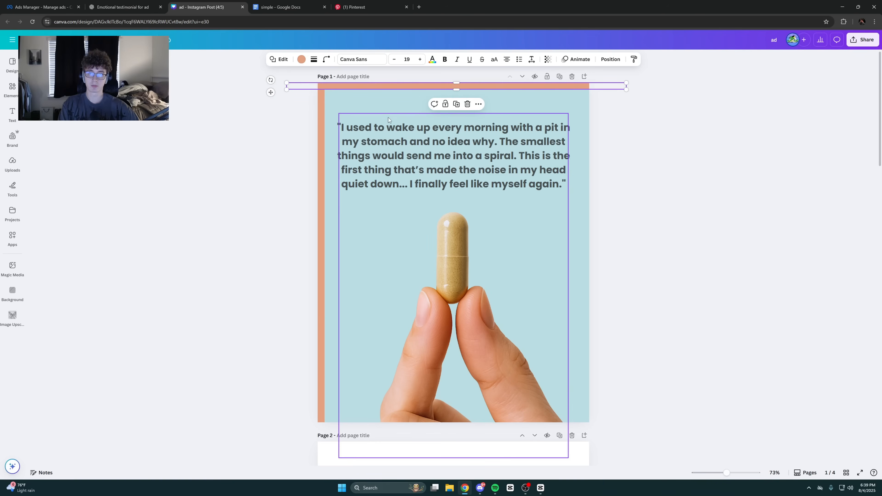
{"action": "left_click_drag", "start_coordinate": [353, 26], "coordinate": [350, 38]}
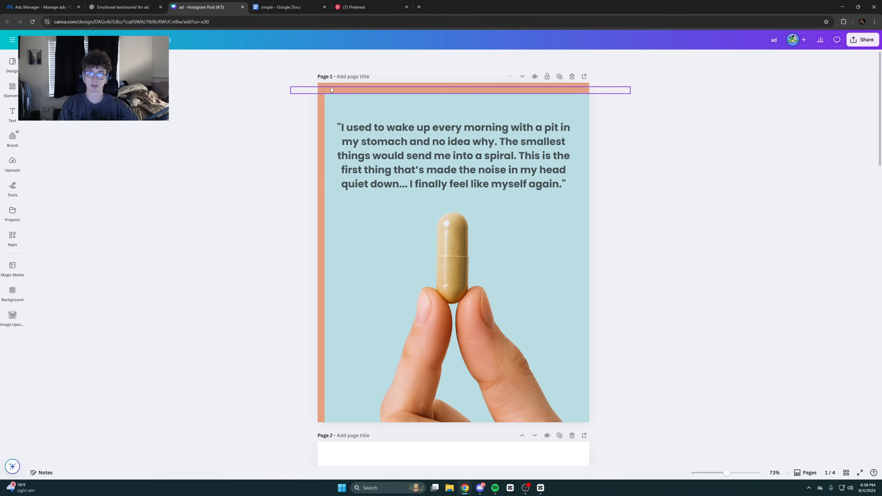
Duplicate the top salmon strip, rotate the copy to vertical and align it along page 1's right edge
{"action": "left_click", "coordinate": [362, 90]}
{"action": "left_click_drag", "start_coordinate": [355, 87], "coordinate": [431, 171]}
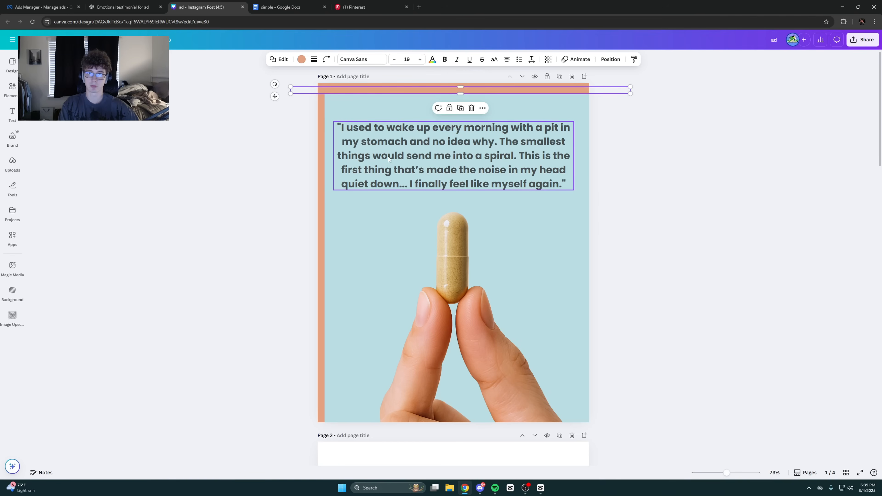
{"action": "left_click_drag", "start_coordinate": [275, 95], "coordinate": [620, 193]}
{"action": "left_click", "coordinate": [623, 174]}
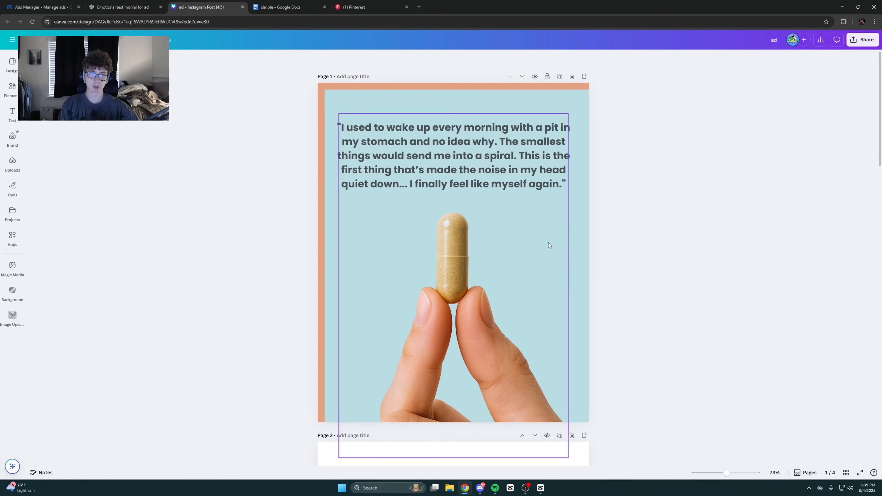
{"action": "key", "text": "ctrl+z"}
{"action": "left_click", "coordinate": [443, 285]}
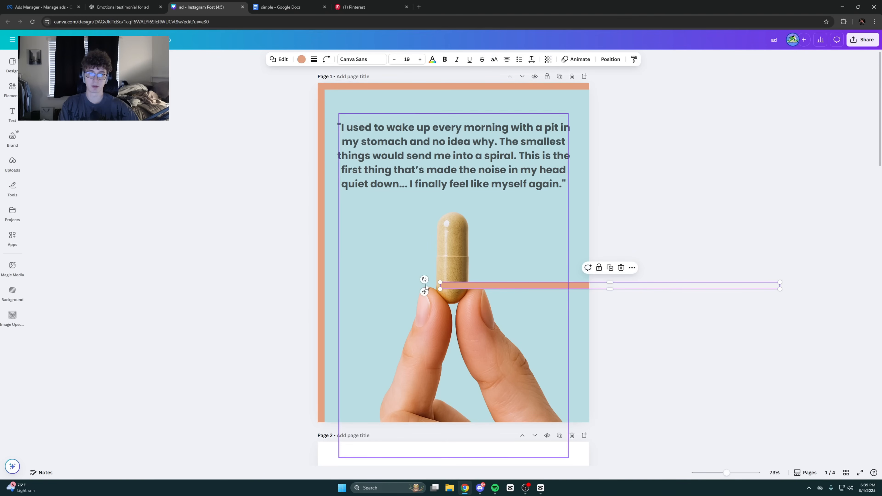
{"action": "left_click_drag", "start_coordinate": [424, 280], "coordinate": [485, 253]}
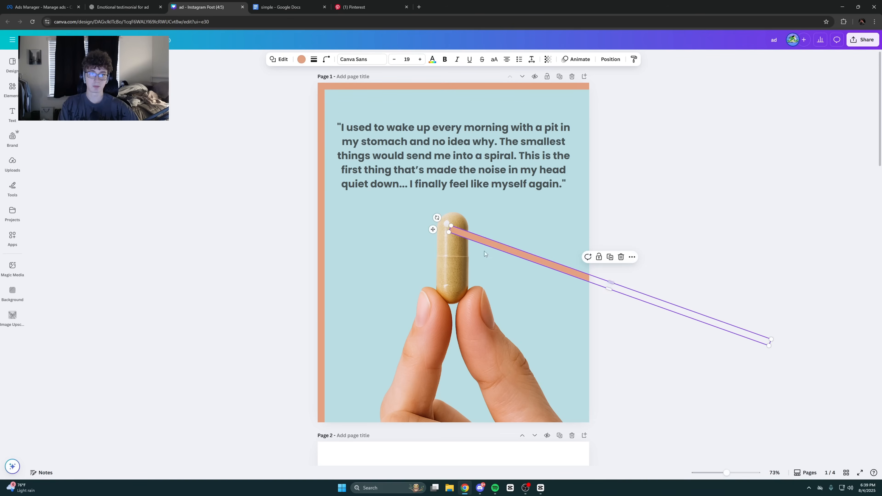
{"action": "left_click_drag", "start_coordinate": [432, 229], "coordinate": [469, 167]}
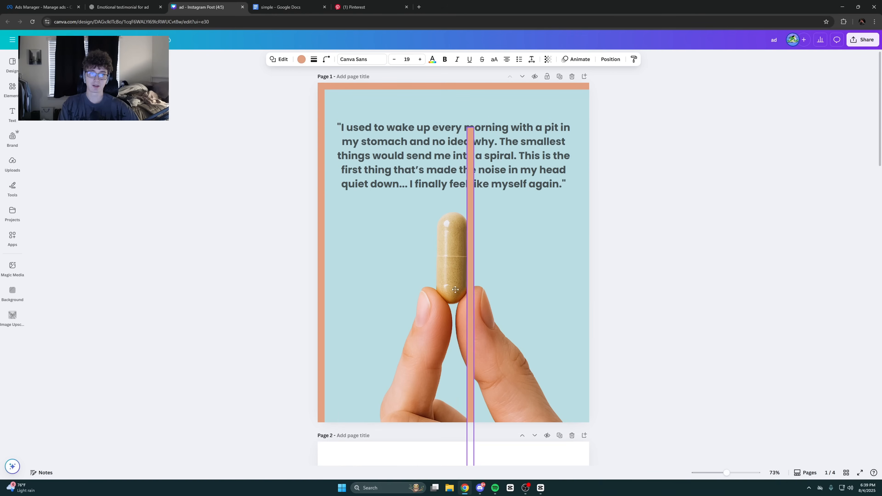
{"action": "left_click_drag", "start_coordinate": [449, 293], "coordinate": [570, 245]}
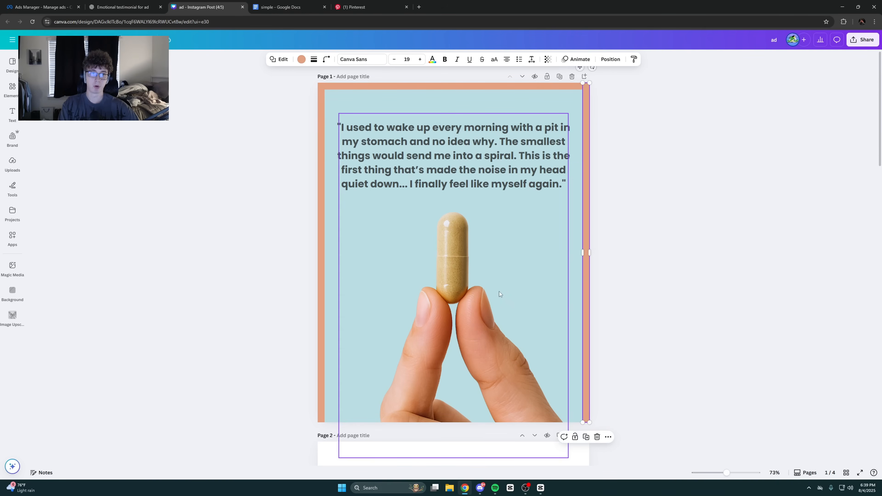
Duplicate the right salmon strip, rotate the copy to horizontal and place it along page 1's bottom edge
{"action": "key", "text": "ctrl+d"}
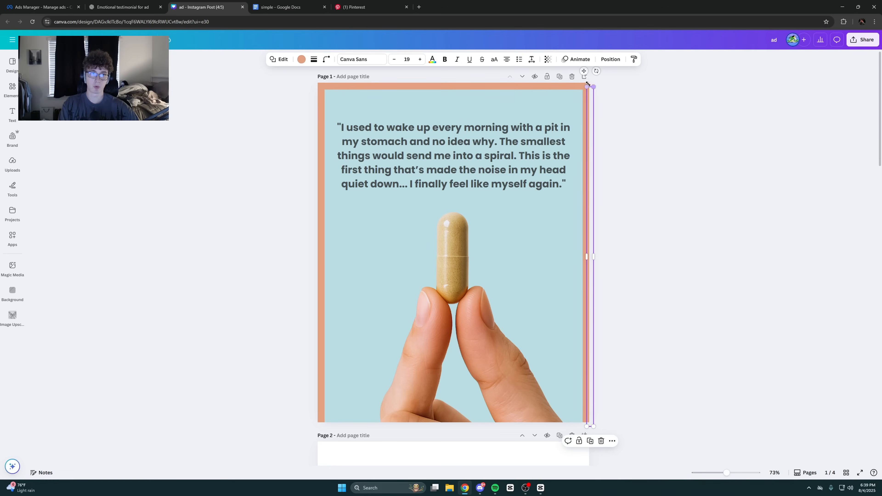
{"action": "left_click_drag", "start_coordinate": [582, 75], "coordinate": [436, 177]}
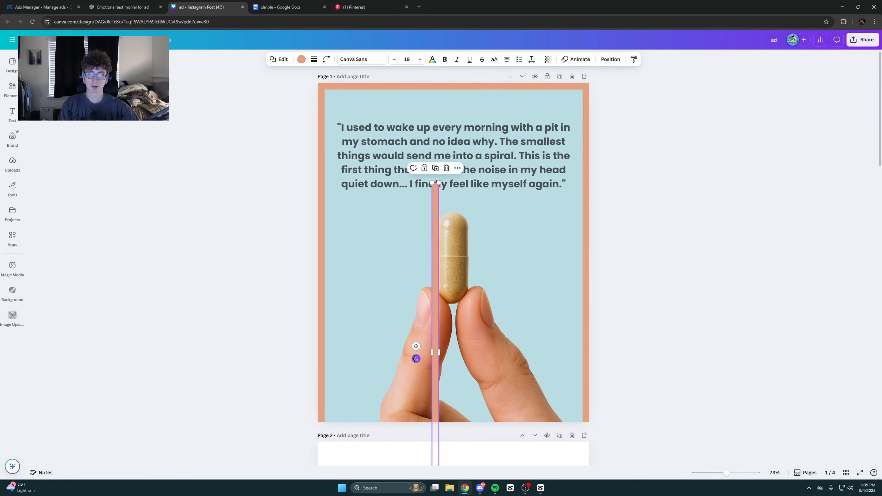
{"action": "left_click_drag", "start_coordinate": [416, 358], "coordinate": [429, 302]}
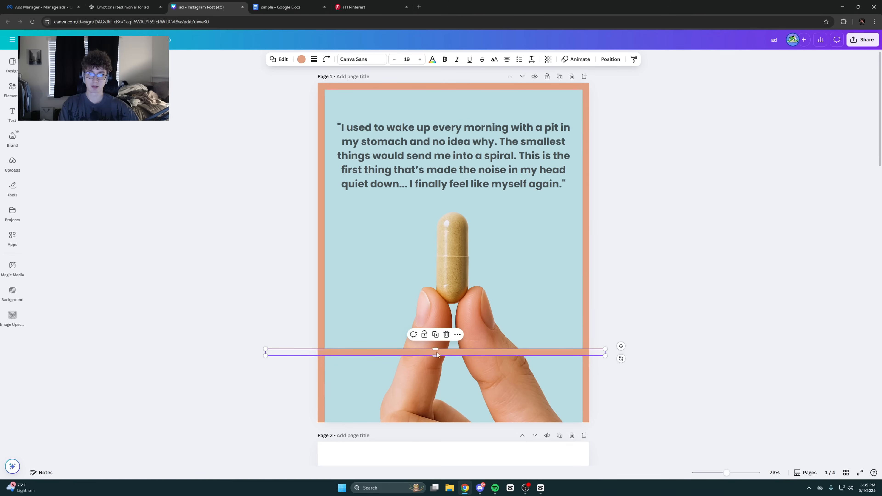
{"action": "left_click_drag", "start_coordinate": [621, 346], "coordinate": [629, 410]}
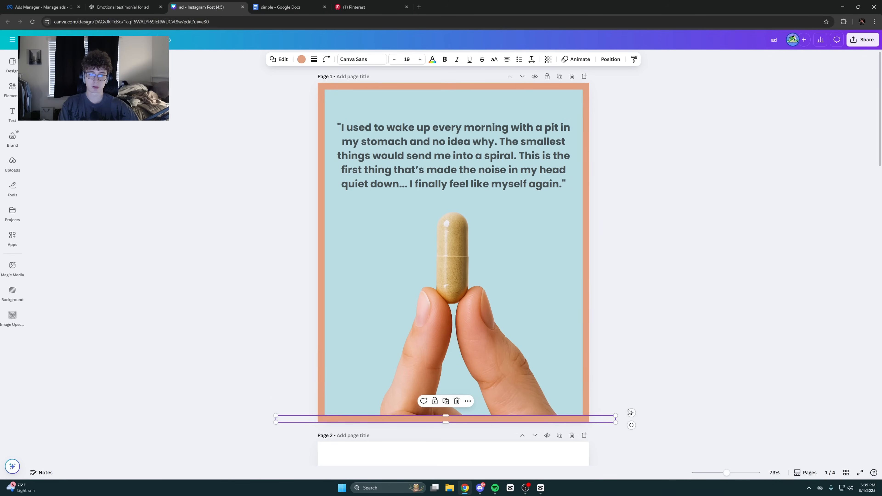
{"action": "left_click", "coordinate": [467, 341]}
Select all four salmon border strips, leaving out the testimonial text, and group them
{"action": "left_click", "coordinate": [414, 149]}
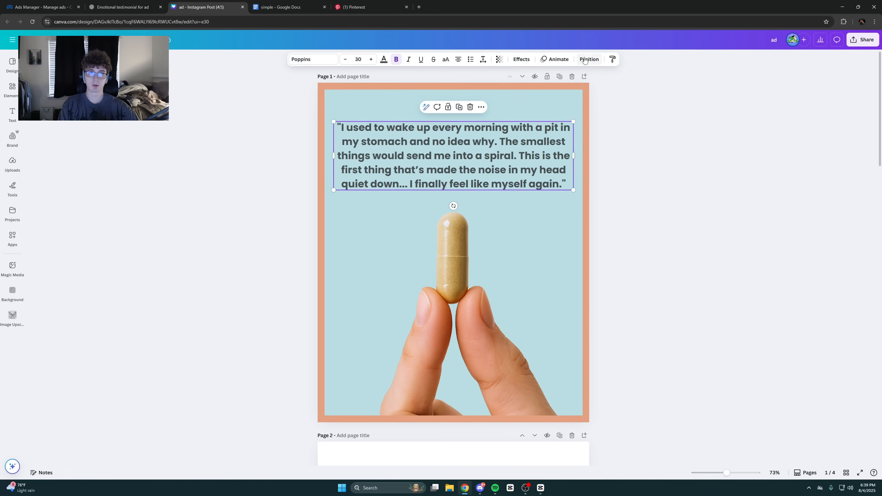
{"action": "left_click", "coordinate": [577, 62]}
{"action": "left_click", "coordinate": [114, 80]}
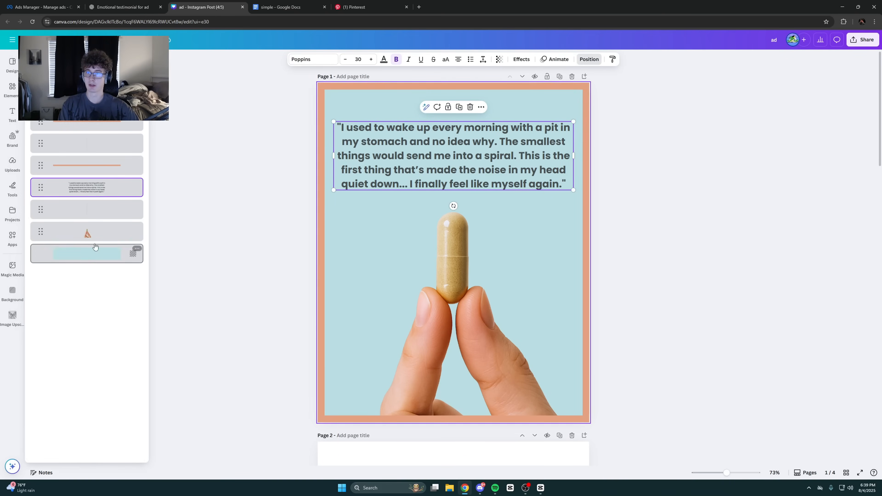
{"action": "left_click", "coordinate": [103, 164], "text": "shift"}
{"action": "left_click", "coordinate": [103, 143], "text": "shift"}
{"action": "left_click", "coordinate": [102, 123], "text": "shift"}
{"action": "left_click", "coordinate": [101, 210], "text": "shift"}
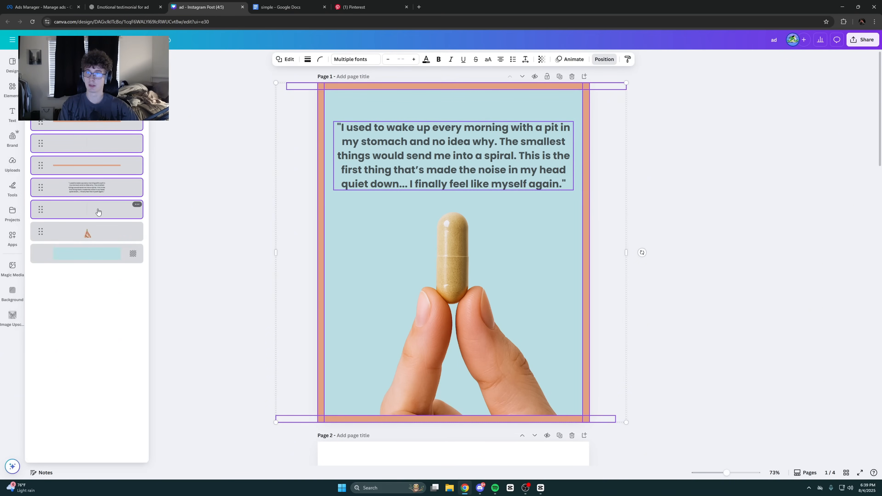
{"action": "left_click", "coordinate": [101, 187], "text": "shift"}
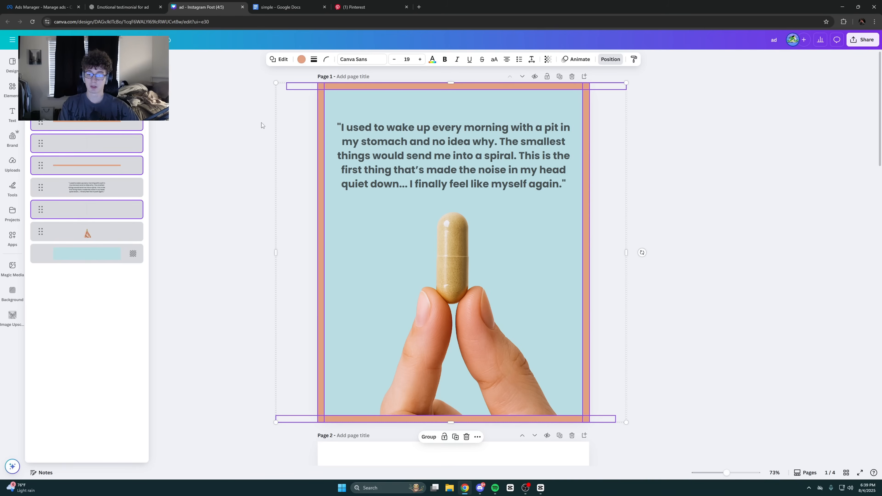
{"action": "key", "text": "ctrl+g"}
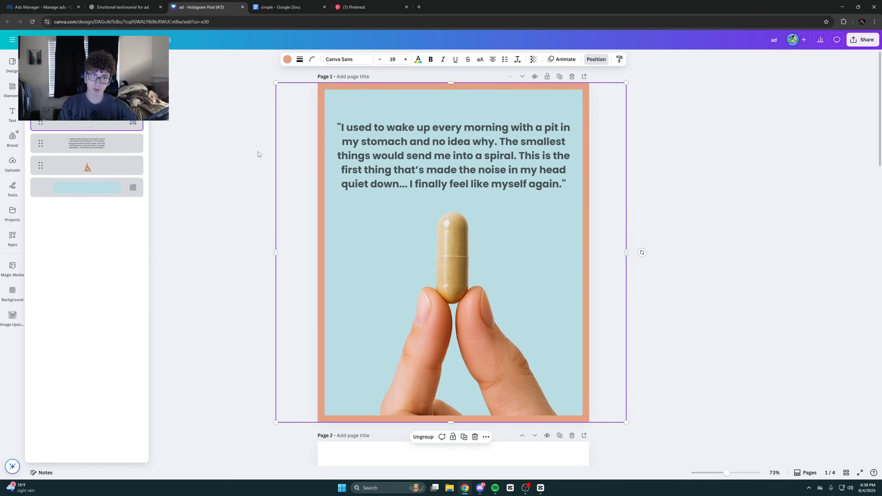
Undo the accidental move of the grouped border and recolour it dark grey
{"action": "left_click_drag", "start_coordinate": [293, 314], "coordinate": [335, 252]}
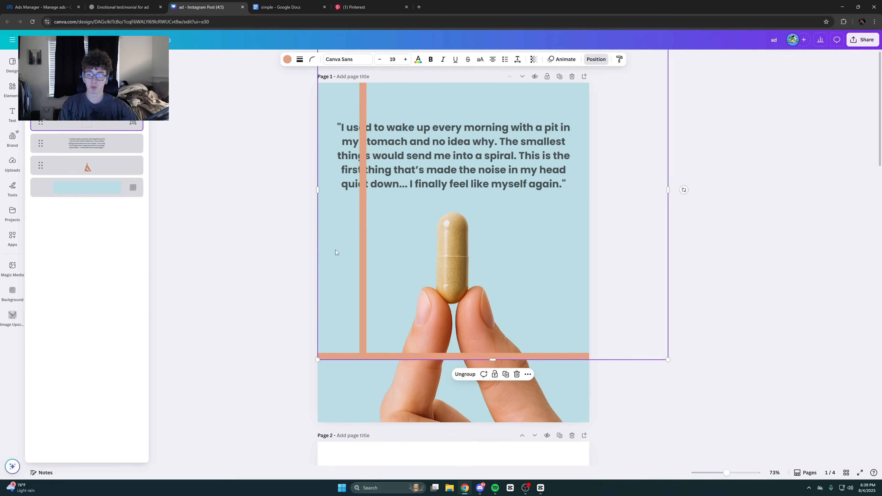
{"action": "key", "text": "ctrl+z"}
{"action": "left_click", "coordinate": [287, 59]}
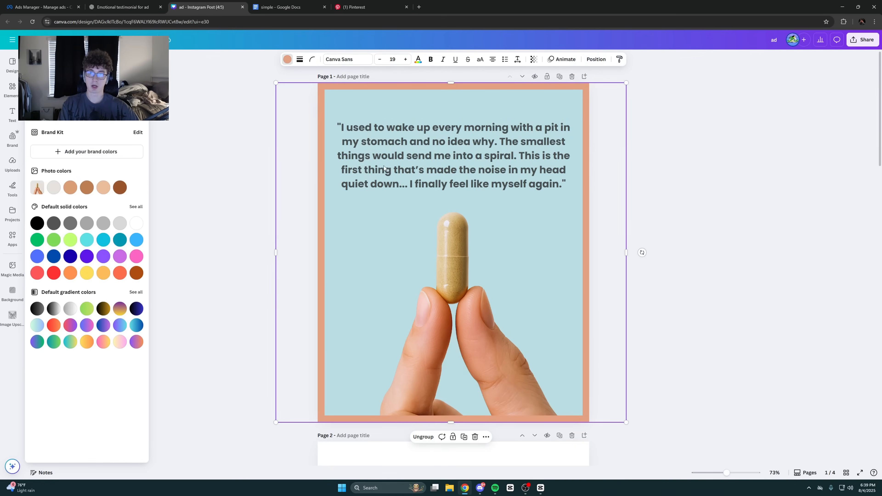
{"action": "left_click", "coordinate": [53, 223]}
{"action": "left_click", "coordinate": [199, 203]}
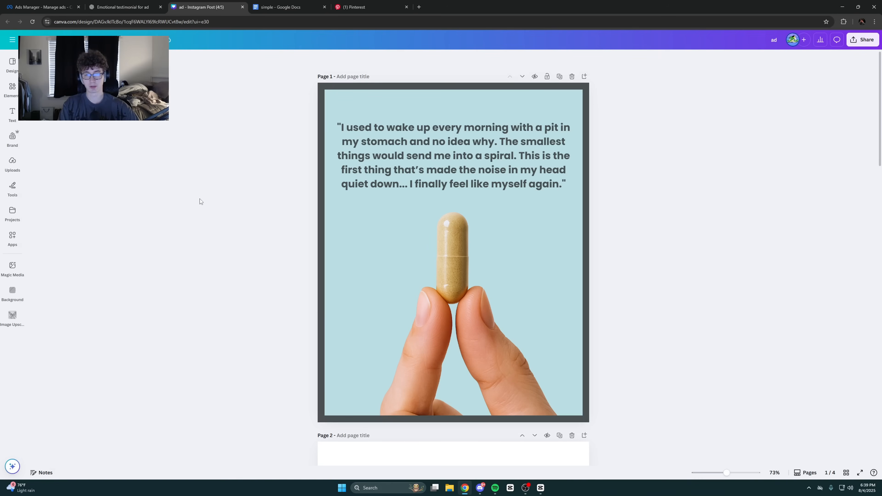
Move the hand-and-capsule image layer in front of the dark grey border
{"action": "left_click", "coordinate": [412, 320]}
{"action": "left_click", "coordinate": [596, 59]}
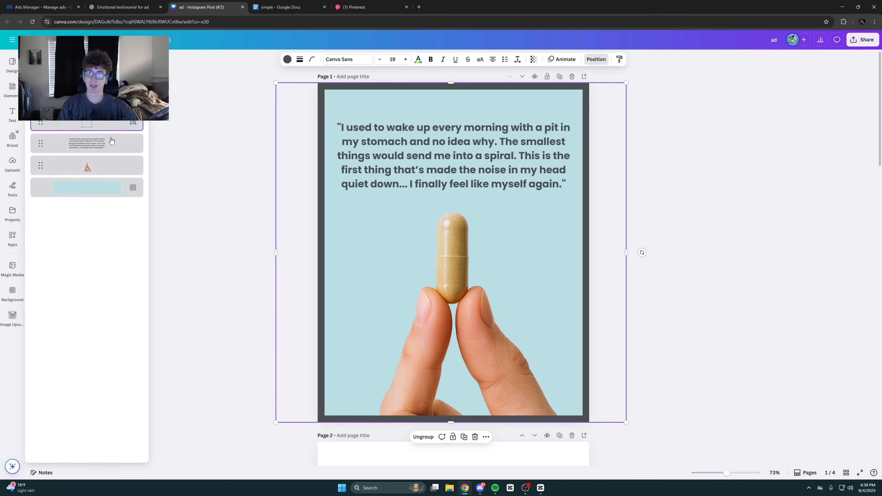
{"action": "left_click", "coordinate": [92, 163]}
{"action": "left_click", "coordinate": [183, 236]}
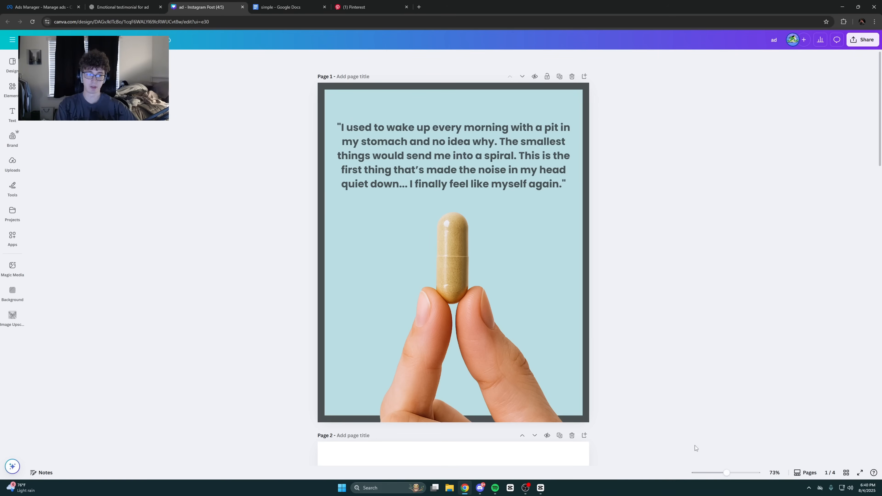
Examine the overlap between the hand image and the border at page 1's bottom edge and the overall layout
{"action": "left_click_drag", "start_coordinate": [726, 473], "coordinate": [731, 473]}
{"action": "scroll", "coordinate": [579, 420], "scroll_direction": "up", "scroll_amount": 5}
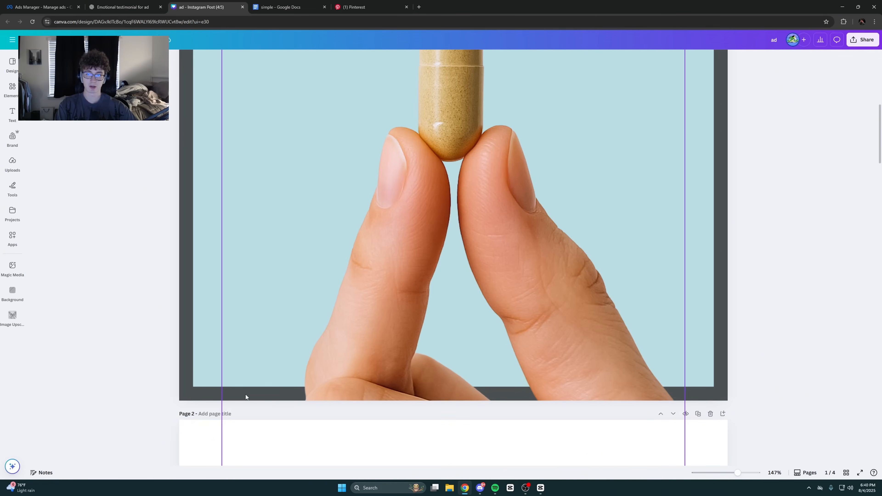
{"action": "mouse_move", "coordinate": [737, 476]}
{"action": "left_mouse_down"}
{"action": "mouse_move", "coordinate": [721, 477]}
{"action": "mouse_move", "coordinate": [729, 474]}
{"action": "left_mouse_up"}
{"action": "scroll", "coordinate": [721, 451], "scroll_direction": "up", "scroll_amount": 5}
{"action": "scroll", "coordinate": [681, 408], "scroll_direction": "down", "scroll_amount": 1}
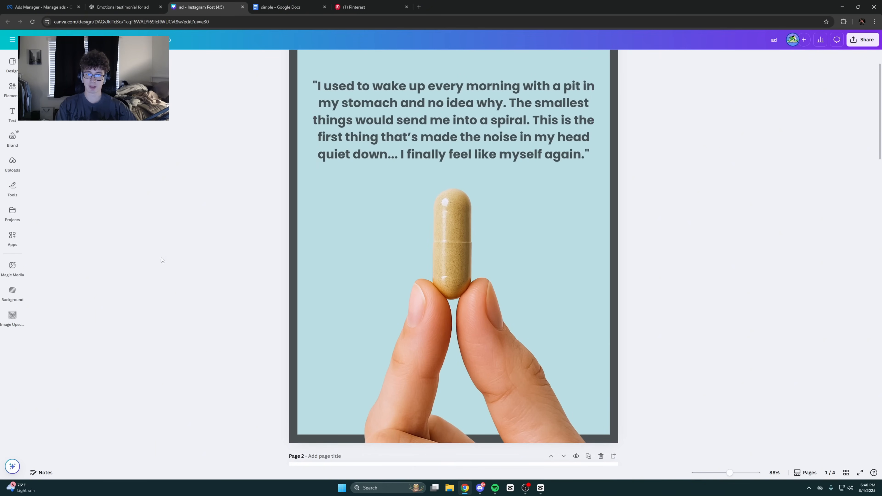
{"action": "scroll", "coordinate": [161, 262], "scroll_direction": "up", "scroll_amount": 1}
{"action": "left_click_drag", "start_coordinate": [729, 473], "coordinate": [727, 477]}
Search the elements for a wavy graphic and add a blue wavy line to page 1
{"action": "mouse_move", "coordinate": [13, 91]}
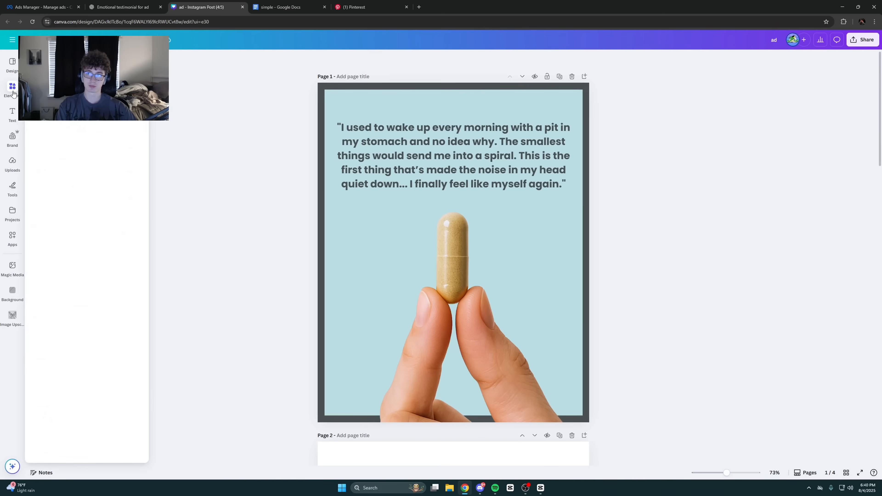
{"action": "left_click", "coordinate": [80, 63]}
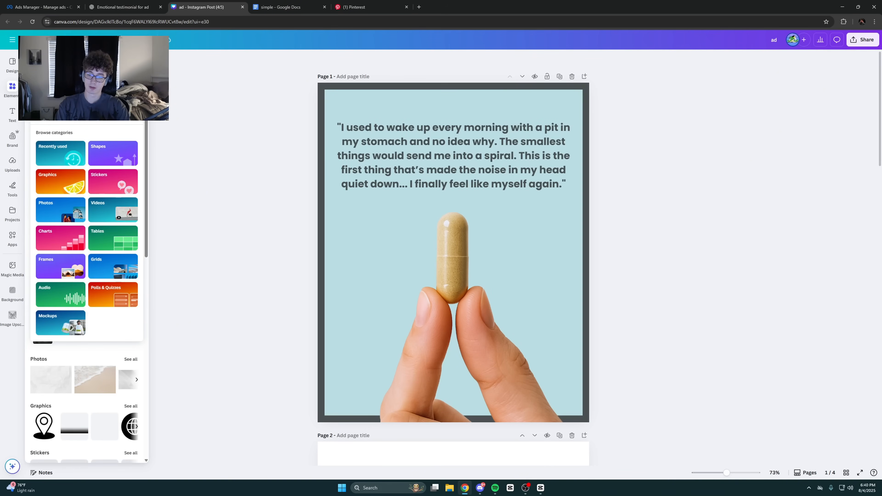
{"action": "type", "text": "wavy k"}
{"action": "key", "text": "Return"}
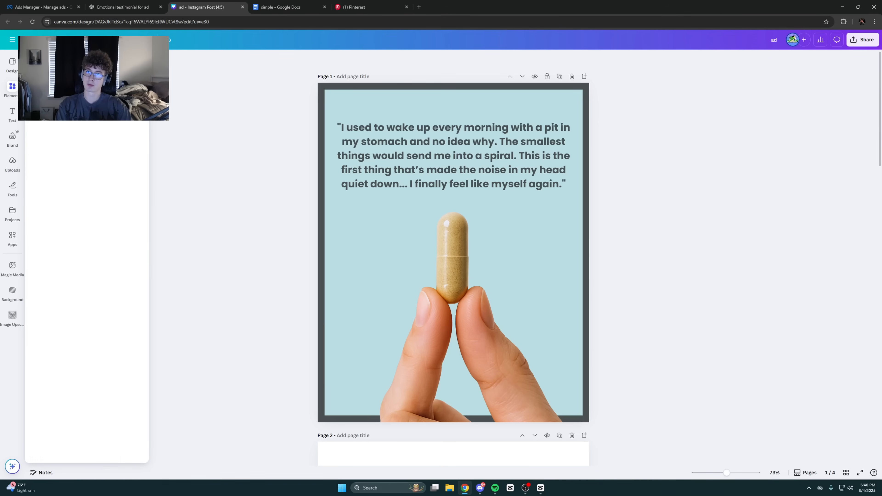
{"action": "left_click", "coordinate": [130, 159]}
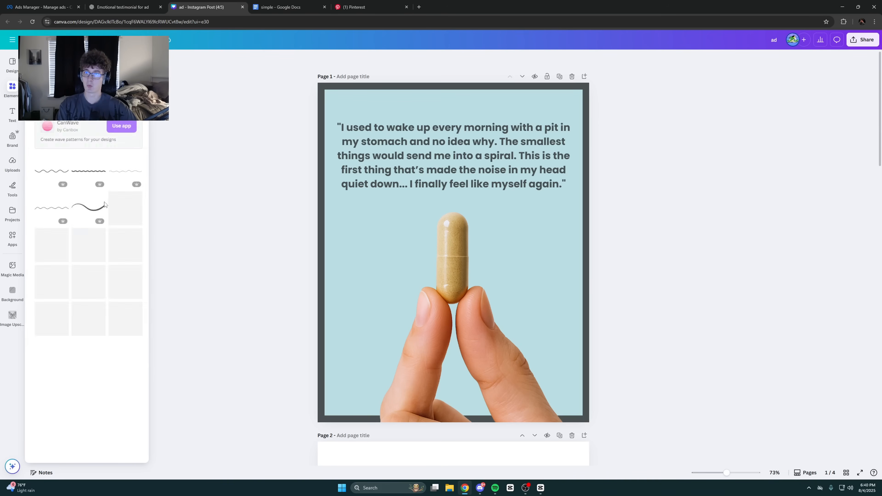
{"action": "left_click", "coordinate": [87, 246]}
{"action": "left_click", "coordinate": [230, 267]}
{"action": "left_click", "coordinate": [434, 253]}
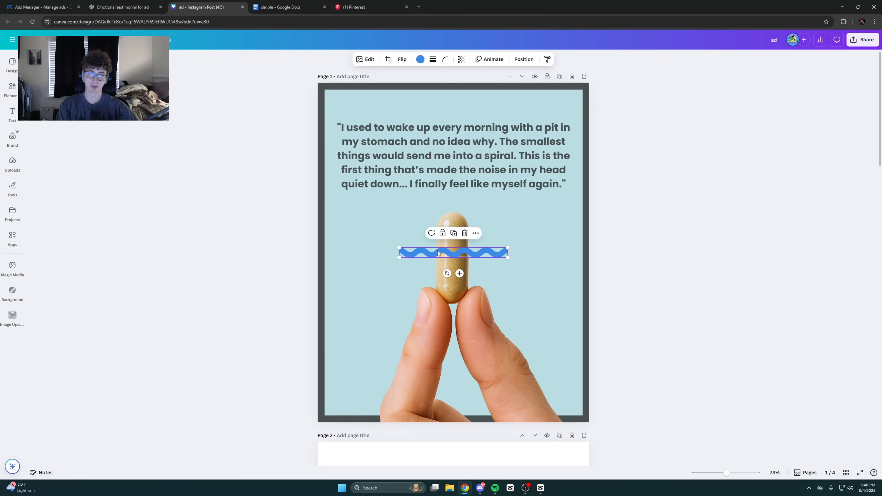
Enlarge the blue wave, tilt it diagonally and stack copies of it into a thick band across page 1
{"action": "left_click_drag", "start_coordinate": [508, 257], "coordinate": [879, 479]}
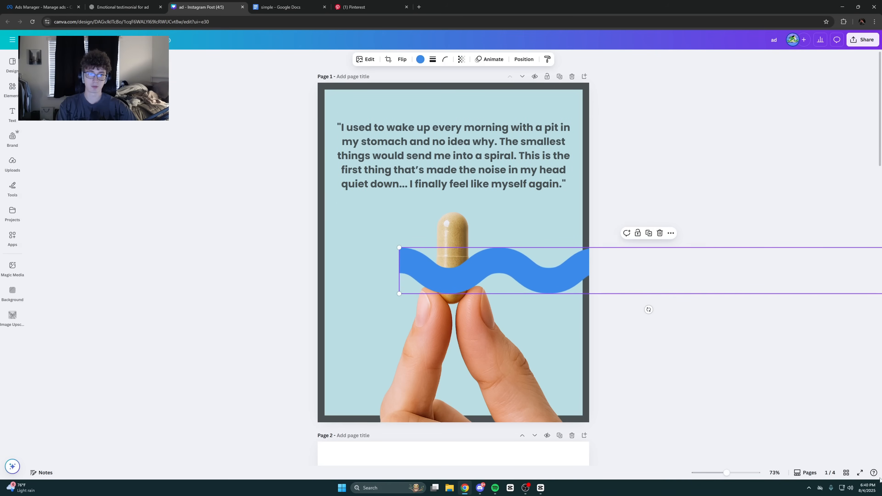
{"action": "left_click_drag", "start_coordinate": [398, 247], "coordinate": [378, 245]}
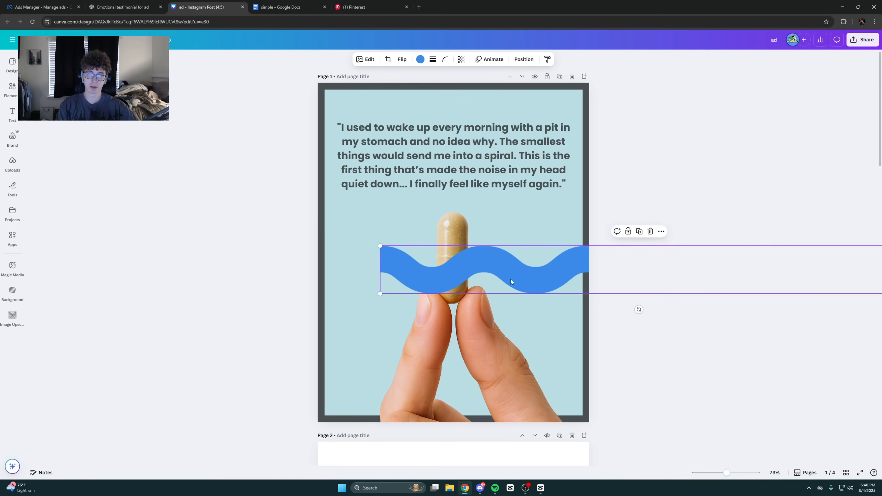
{"action": "left_click_drag", "start_coordinate": [513, 281], "coordinate": [332, 264]}
{"action": "left_click_drag", "start_coordinate": [456, 292], "coordinate": [471, 312]}
{"action": "left_click_drag", "start_coordinate": [427, 275], "coordinate": [408, 330]}
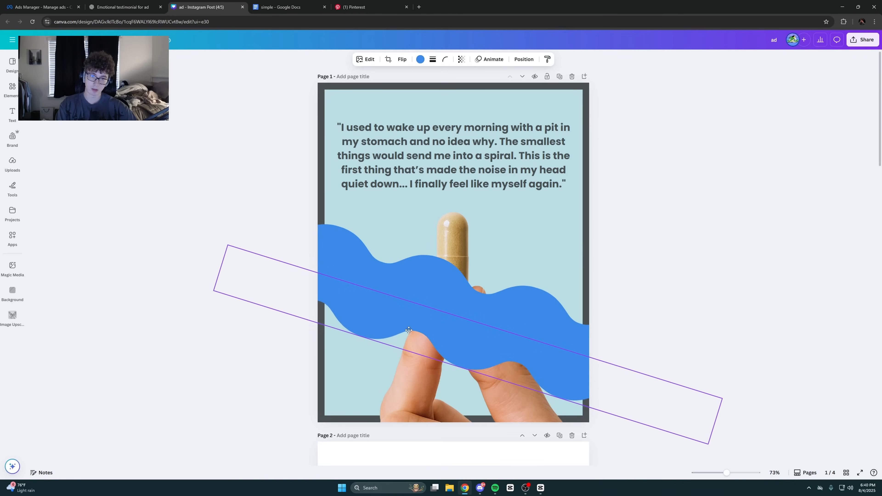
Try the dark grey #4a5152 colour on the lowest wave on page 1 and undo it
{"action": "left_click", "coordinate": [523, 59]}
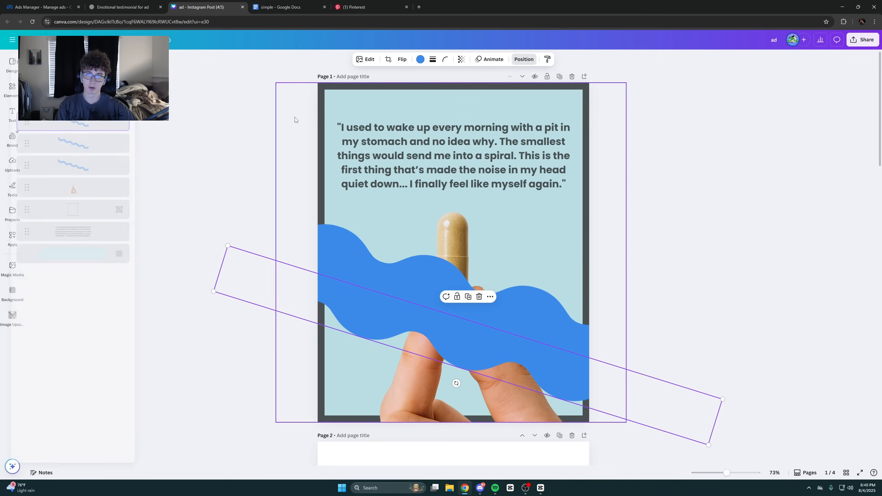
{"action": "left_click", "coordinate": [79, 163]}
{"action": "left_click", "coordinate": [91, 126]}
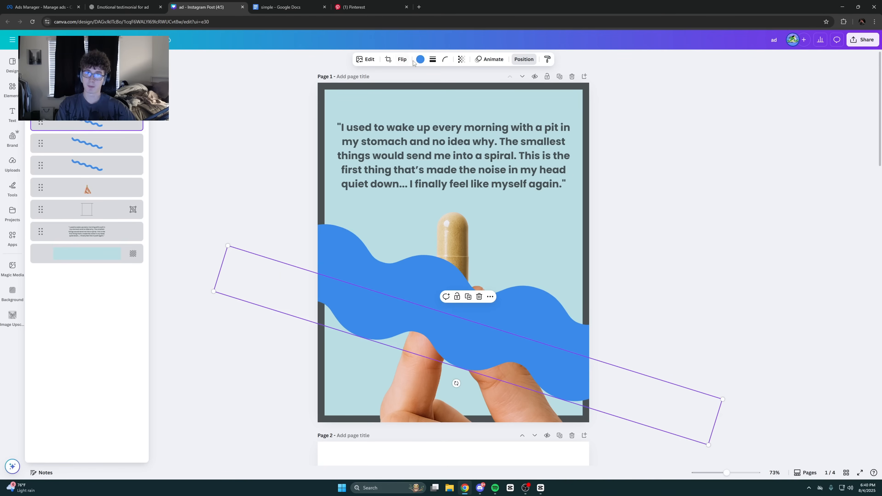
{"action": "left_click", "coordinate": [420, 59]}
{"action": "left_click", "coordinate": [89, 113]}
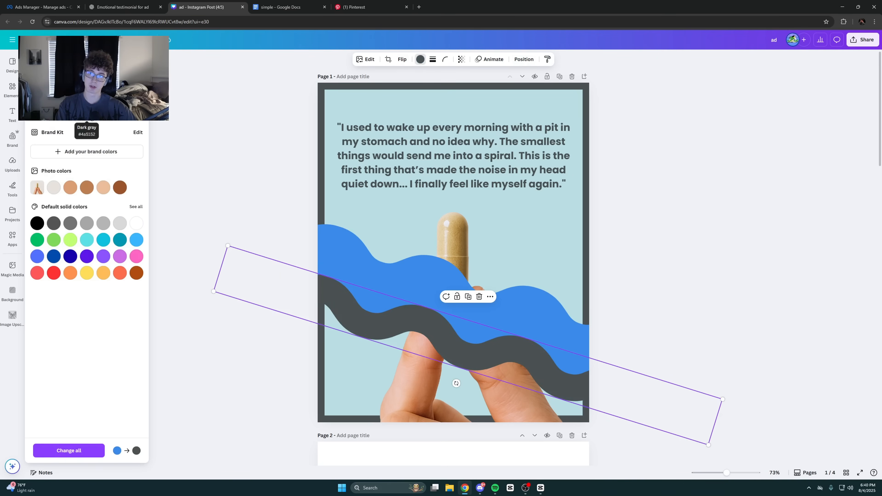
{"action": "key", "text": "ctrl+z"}
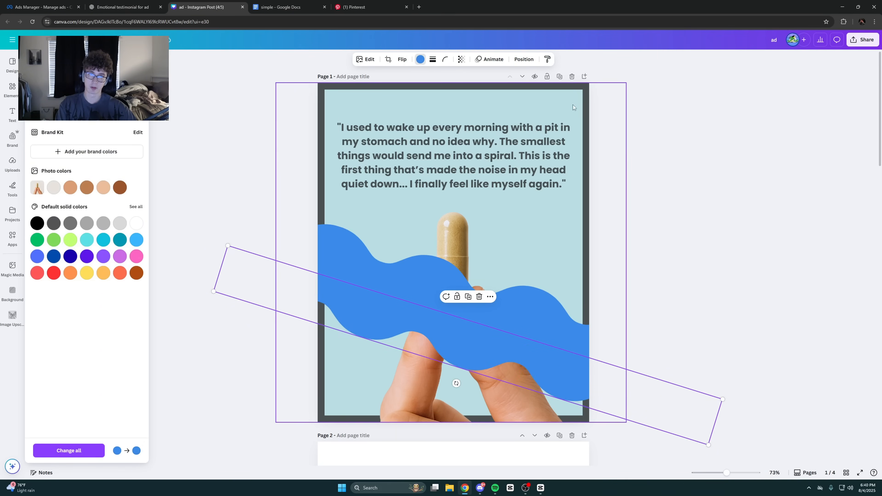
Recolour the uppermost wave on page 1 to the dark grey #4a5152 used in the design
{"action": "left_click", "coordinate": [524, 59]}
{"action": "left_click", "coordinate": [420, 59]}
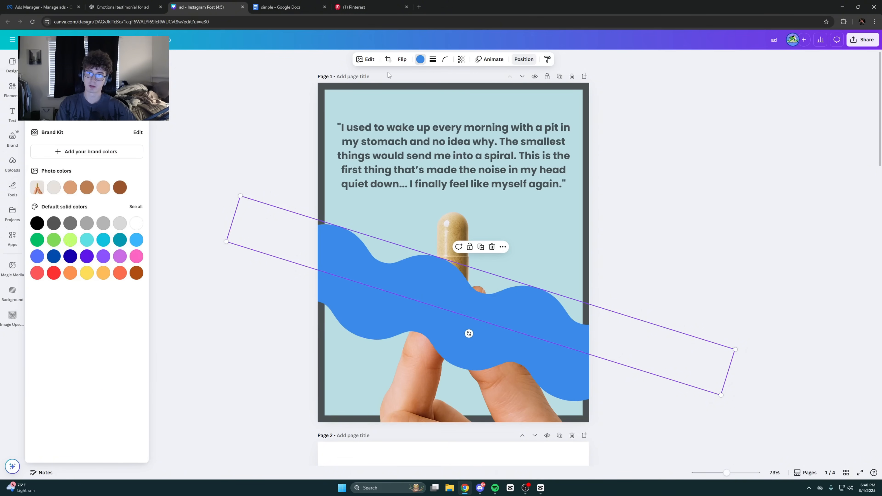
{"action": "left_click", "coordinate": [87, 113]}
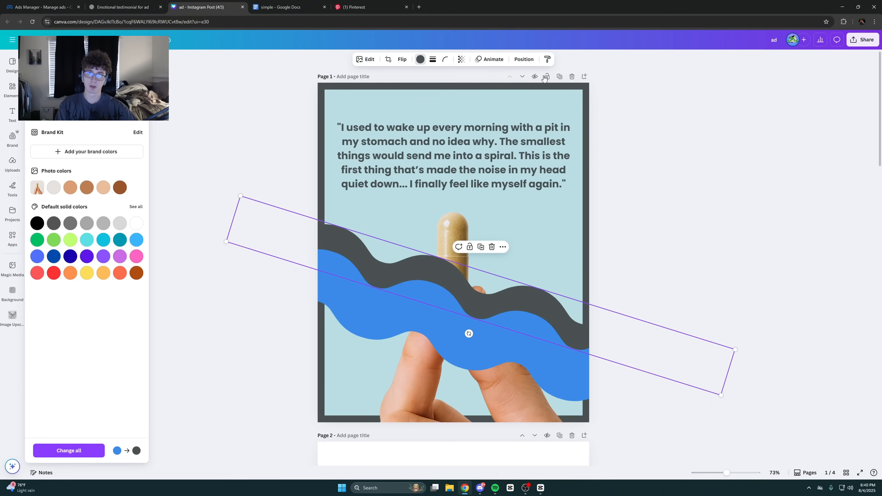
Recolour the middle wave to a slightly darker version of the light azure background, #9ABCC2
{"action": "left_click", "coordinate": [524, 59]}
{"action": "left_click", "coordinate": [114, 143]}
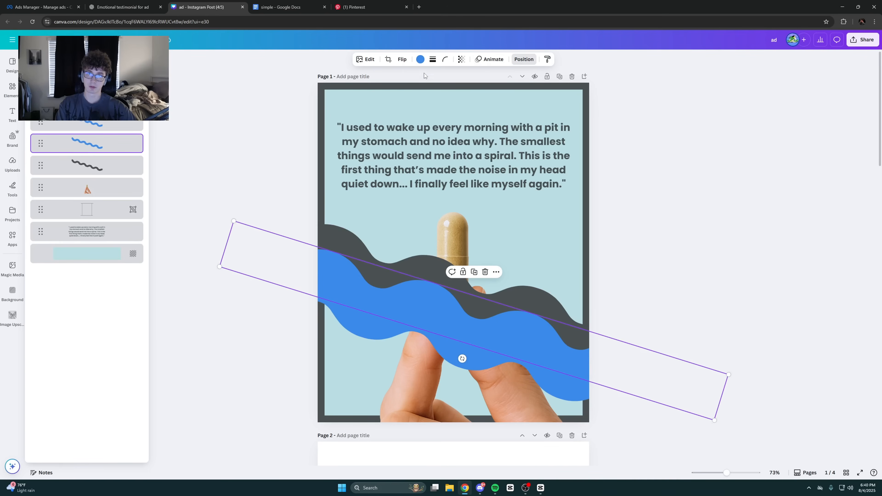
{"action": "left_click", "coordinate": [420, 59]}
{"action": "left_click", "coordinate": [103, 113]}
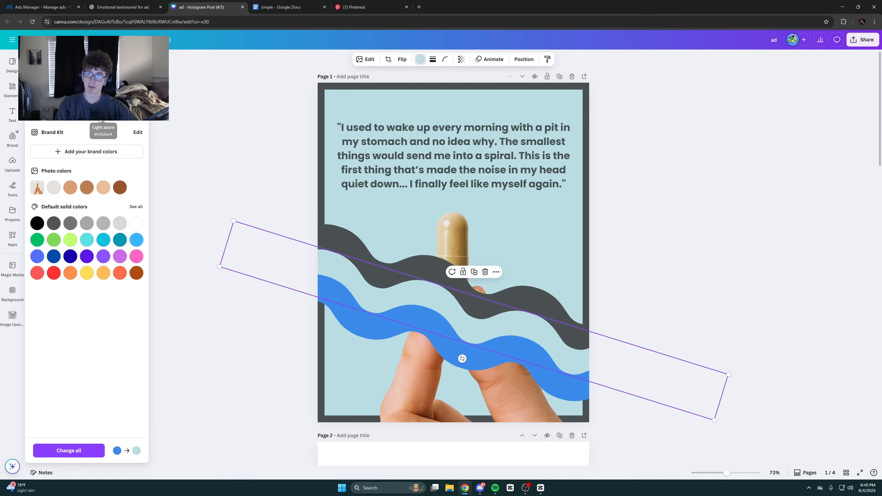
{"action": "left_click", "coordinate": [103, 113]}
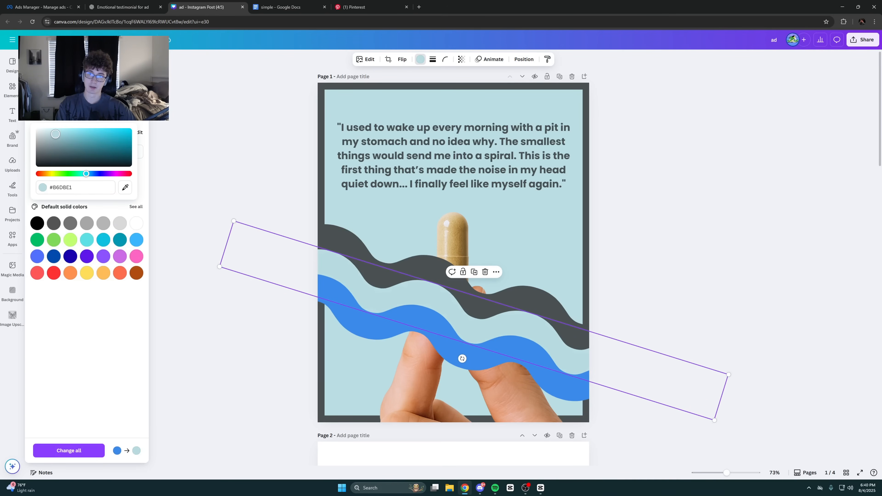
{"action": "left_click_drag", "start_coordinate": [55, 134], "coordinate": [56, 136]}
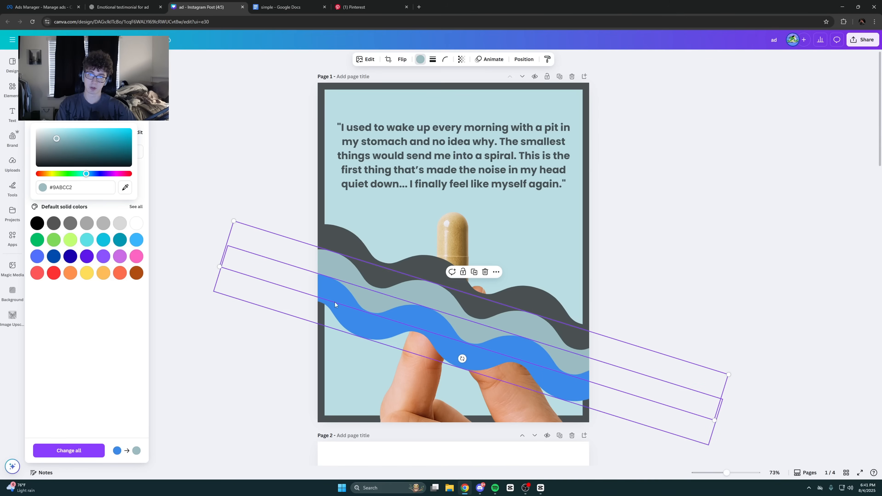
Recolour the lowest wave to a very pale version of the background blue, #E3F7FA
{"action": "left_click", "coordinate": [339, 315]}
{"action": "left_click", "coordinate": [118, 120]}
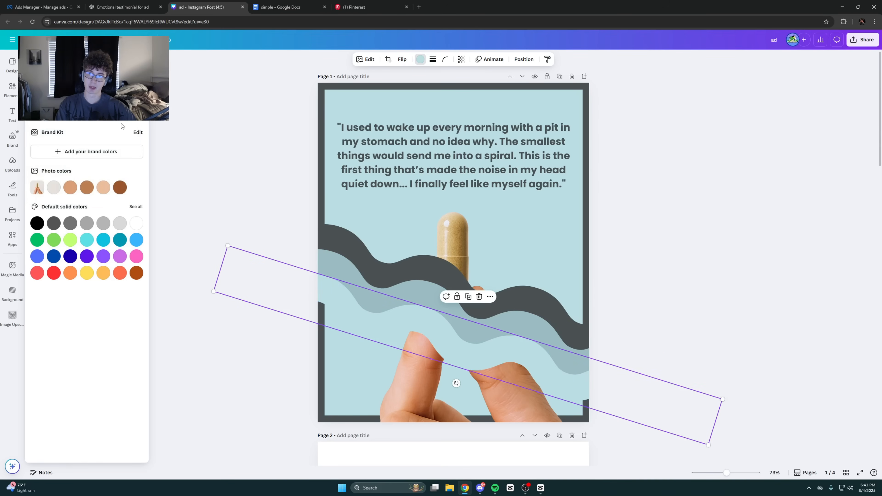
{"action": "left_click", "coordinate": [120, 122]}
{"action": "left_click_drag", "start_coordinate": [55, 135], "coordinate": [46, 131]}
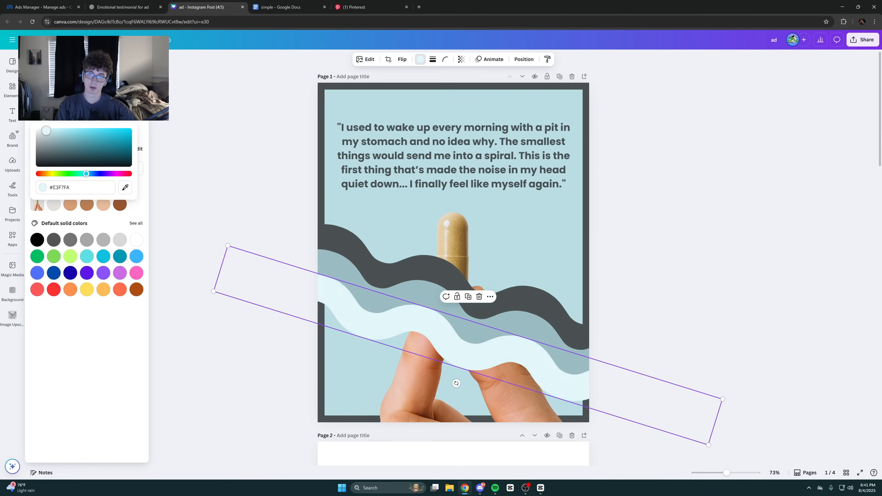
{"action": "left_click", "coordinate": [227, 159]}
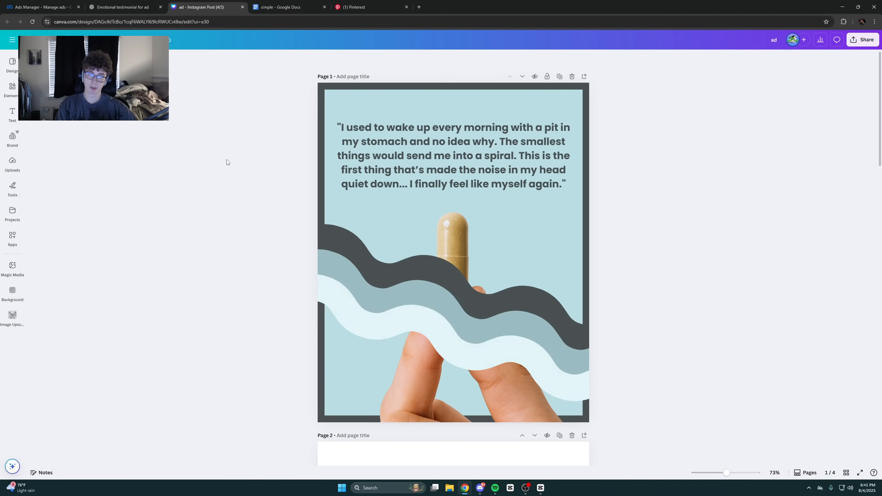
Move all three wave layers together behind the hand-and-capsule image and the dark grey border
{"action": "left_click", "coordinate": [444, 310]}
{"action": "left_click", "coordinate": [523, 59]}
{"action": "left_click", "coordinate": [79, 166], "text": "shift"}
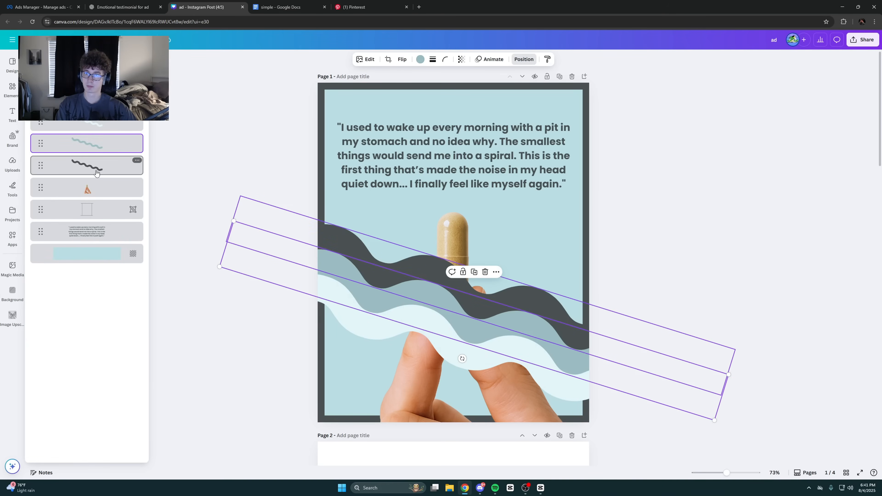
{"action": "left_click", "coordinate": [78, 127], "text": "shift"}
{"action": "left_click_drag", "start_coordinate": [84, 142], "coordinate": [87, 226]}
{"action": "left_click", "coordinate": [215, 348]}
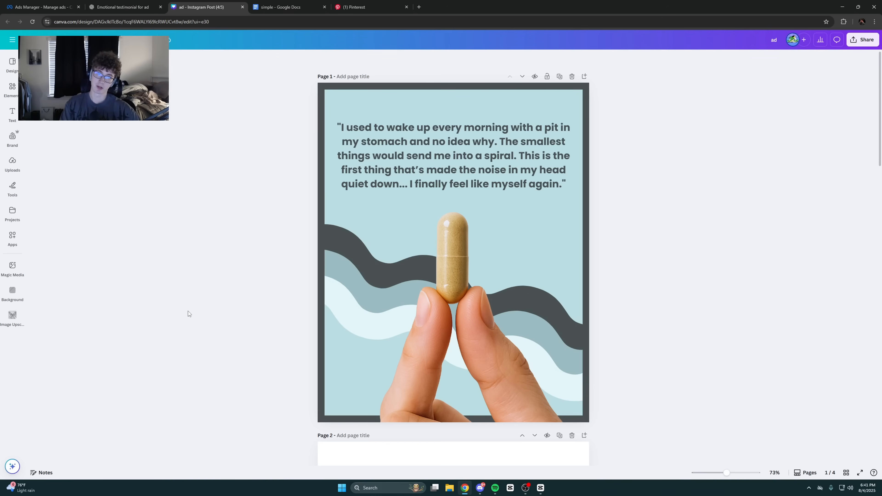
Move the testimonial text layer in front of the hand-and-capsule image and all other layers on page 1
{"action": "left_click", "coordinate": [432, 169]}
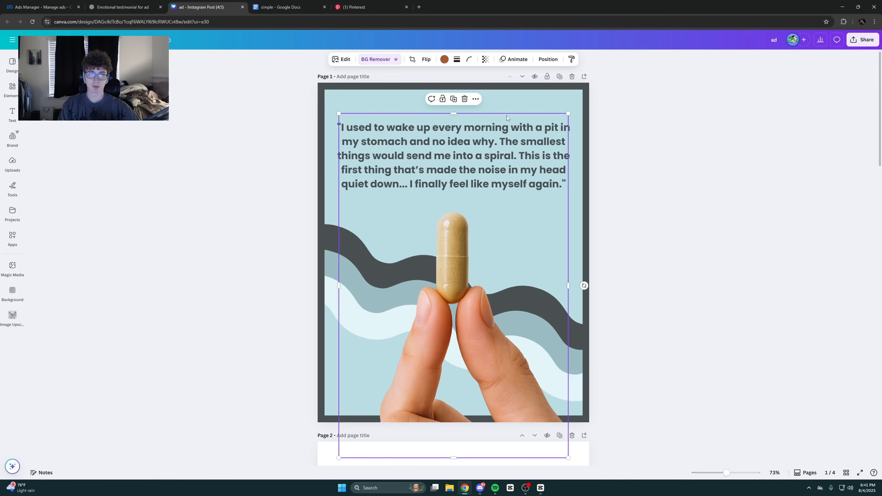
{"action": "left_click", "coordinate": [548, 59]}
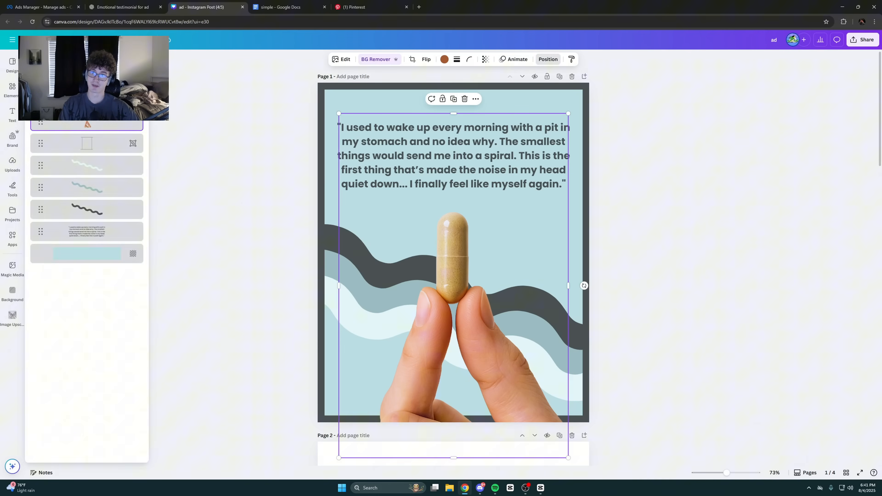
{"action": "left_click", "coordinate": [82, 143]}
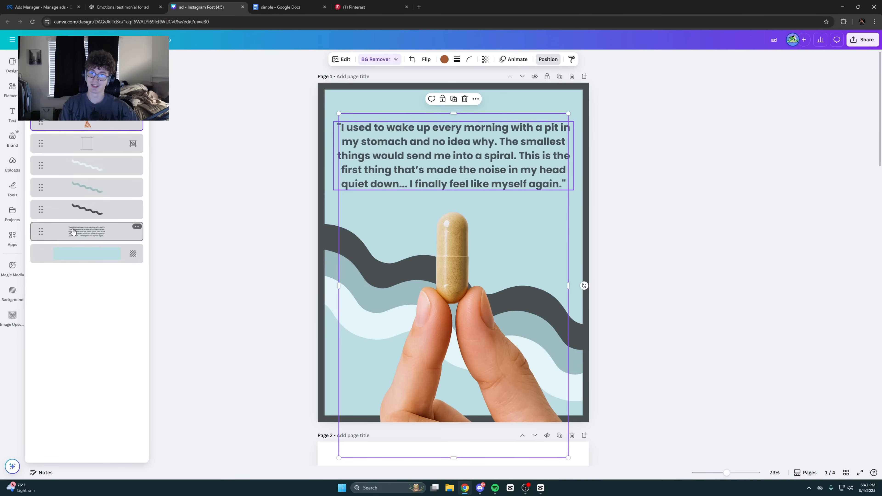
{"action": "left_click", "coordinate": [191, 208]}
{"action": "left_click", "coordinate": [478, 134]}
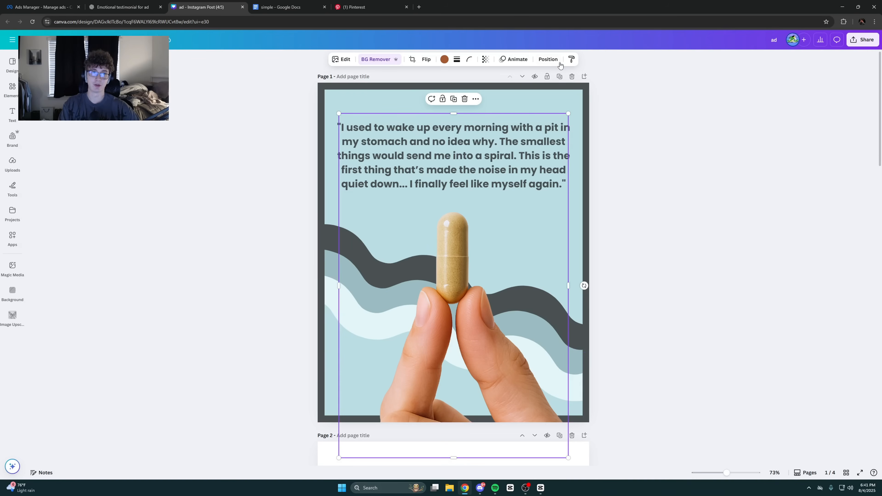
{"action": "left_click", "coordinate": [548, 60]}
{"action": "left_click", "coordinate": [89, 159]}
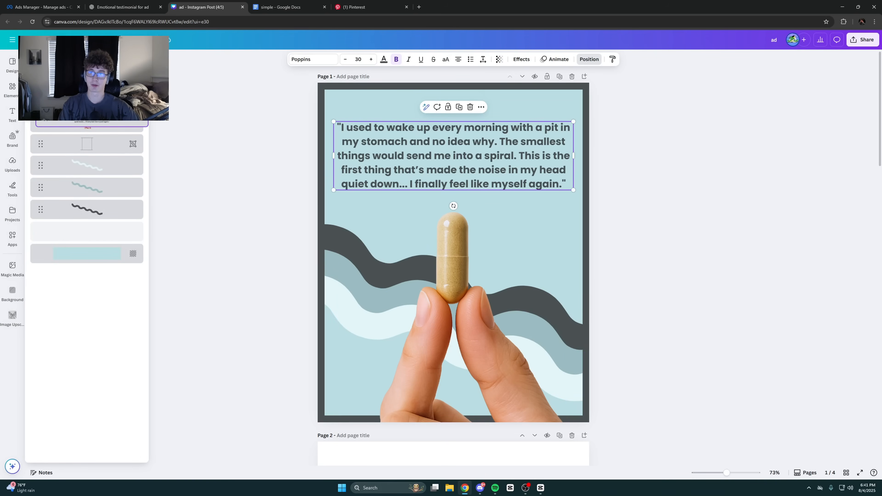
{"action": "left_click", "coordinate": [229, 203]}
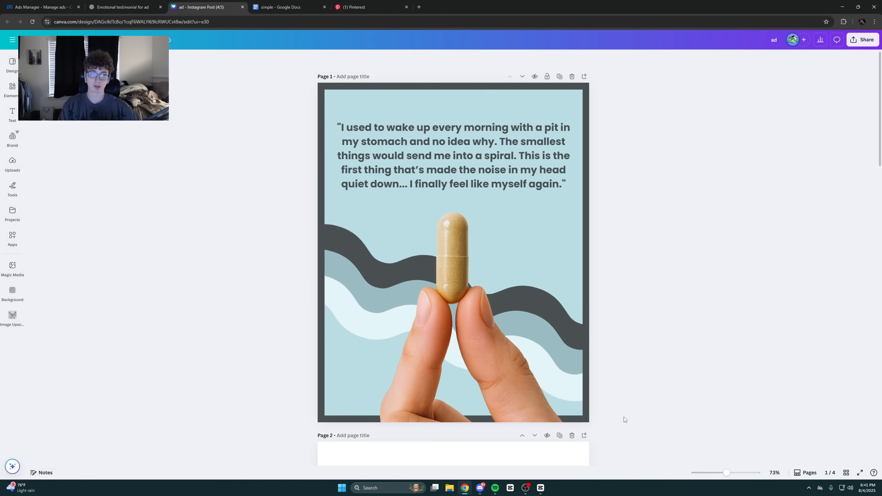
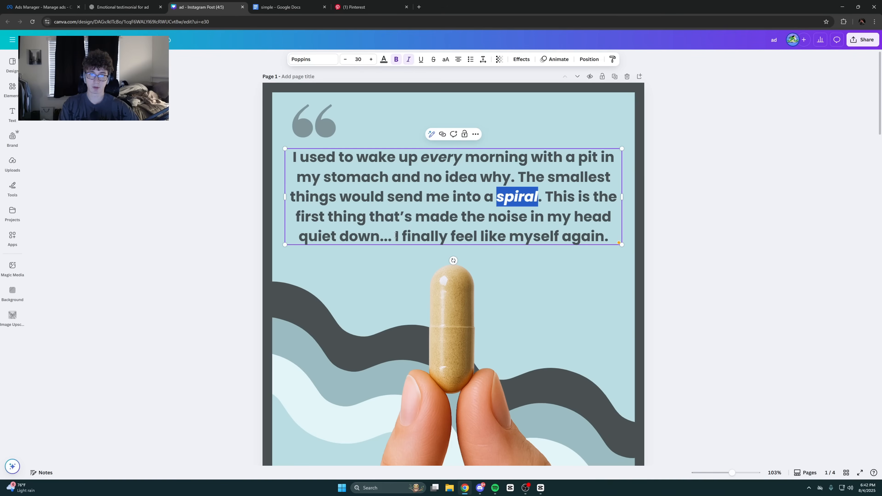
Underline and italicise the closing sentence "I finally feel like myself again." in the testimonial
{"action": "left_click_drag", "start_coordinate": [396, 236], "coordinate": [621, 233]}
{"action": "left_click", "coordinate": [419, 61]}
{"action": "left_click", "coordinate": [409, 60]}
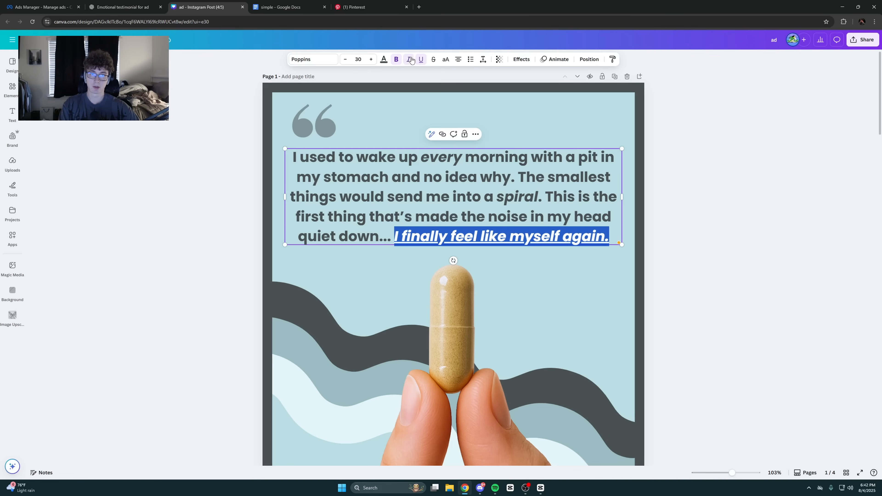
{"action": "left_click", "coordinate": [259, 188]}
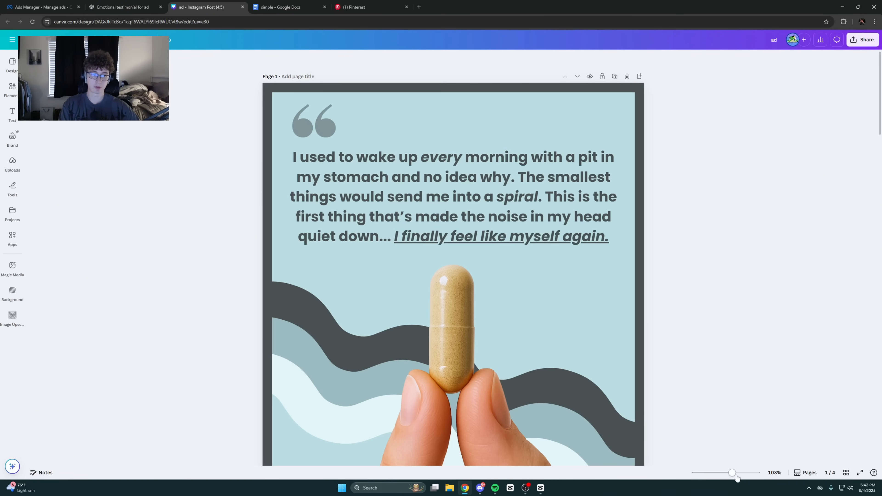
Delete two of the surplus blank pages that follow the ad on page 1
{"action": "left_click_drag", "start_coordinate": [735, 475], "coordinate": [728, 473]}
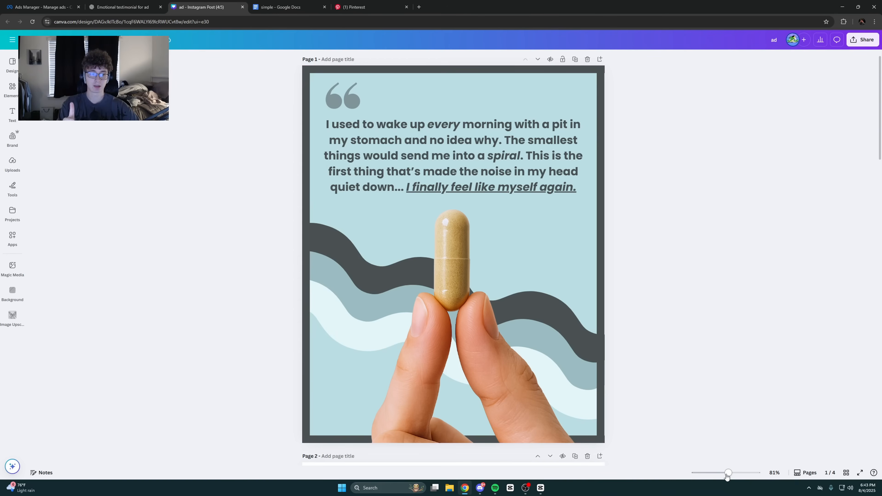
{"action": "scroll", "coordinate": [727, 475], "scroll_direction": "down", "scroll_amount": 2}
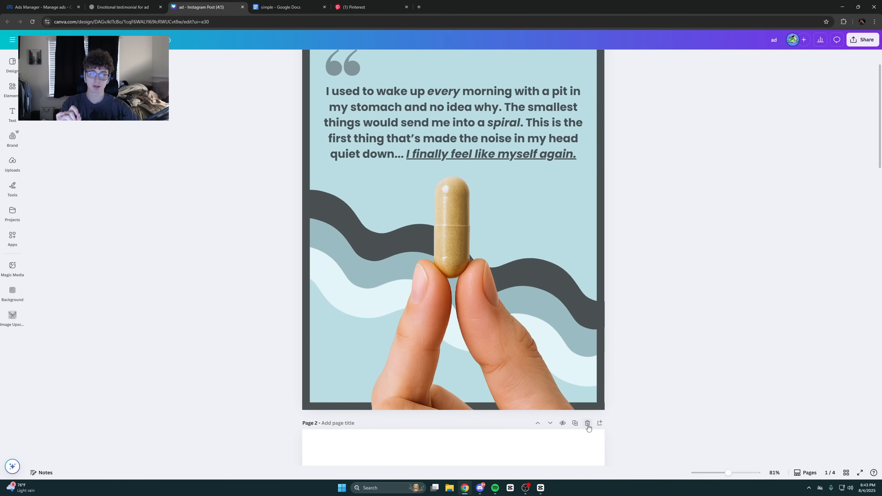
{"action": "left_click", "coordinate": [587, 424]}
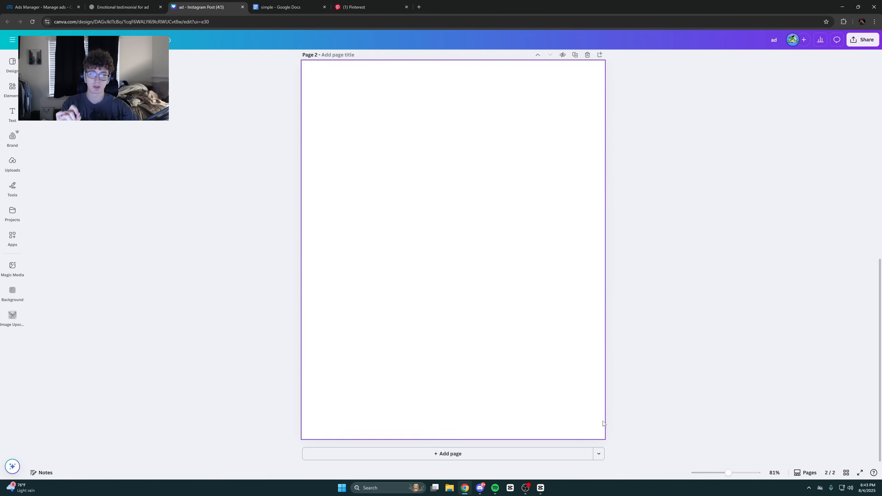
{"action": "scroll", "coordinate": [636, 382], "scroll_direction": "up", "scroll_amount": 5}
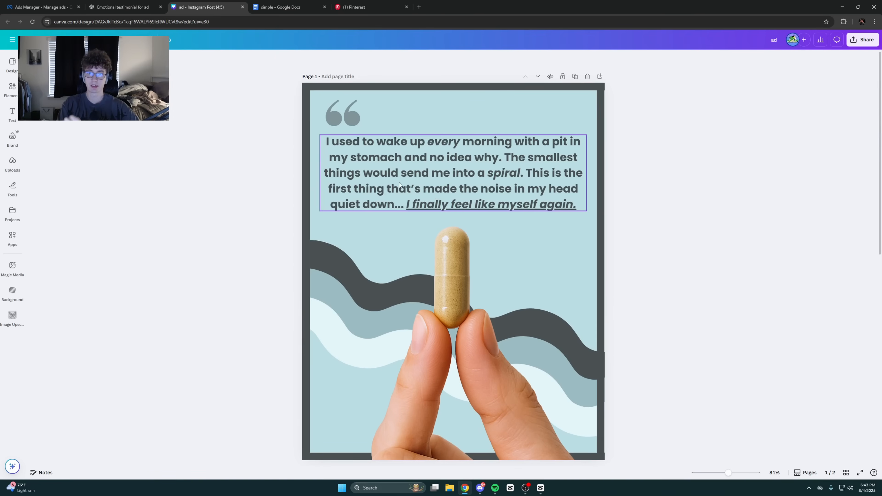
Duplicate page 1 to get a second copy of the finished ad
{"action": "left_click", "coordinate": [341, 161]}
{"action": "left_click", "coordinate": [245, 154]}
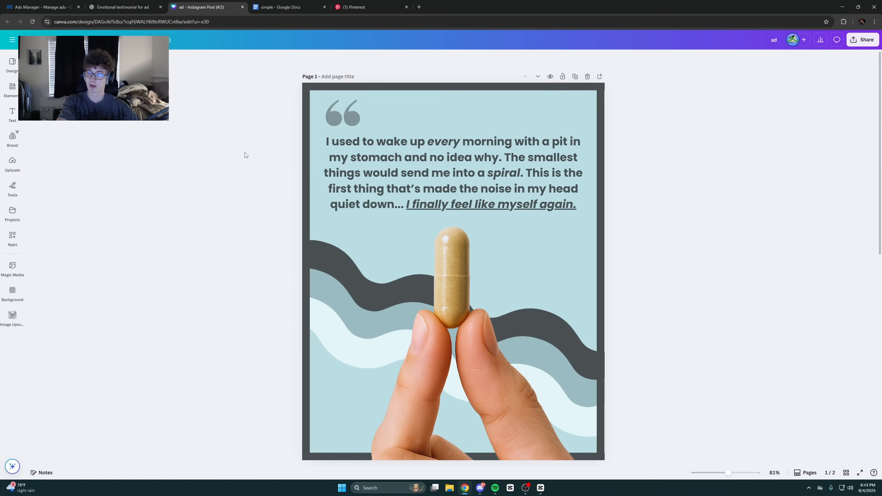
{"action": "left_click", "coordinate": [575, 77]}
Switch to the ChatGPT testimonial conversation, close the image view and send the prompt "make another 3 sentence testi"
{"action": "left_click", "coordinate": [121, 7]}
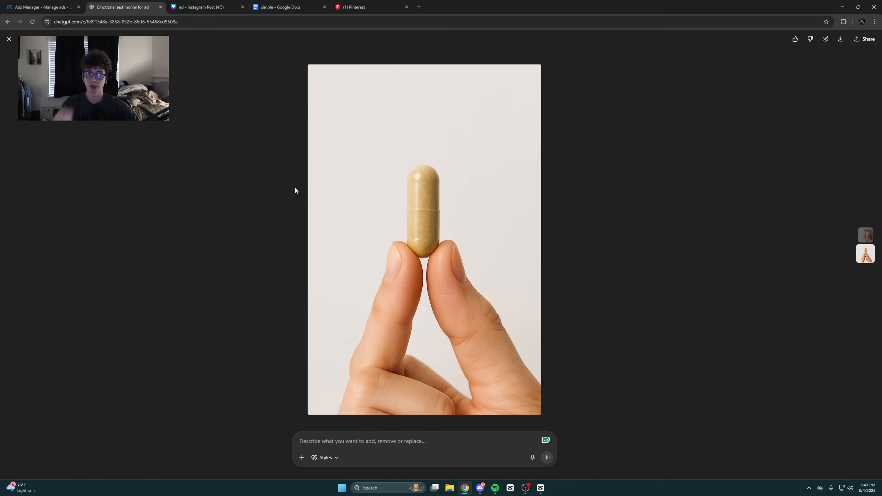
{"action": "left_click", "coordinate": [9, 39]}
{"action": "scroll", "coordinate": [300, 221], "scroll_direction": "up", "scroll_amount": 10}
{"action": "type", "text": "make another 3 sent"}
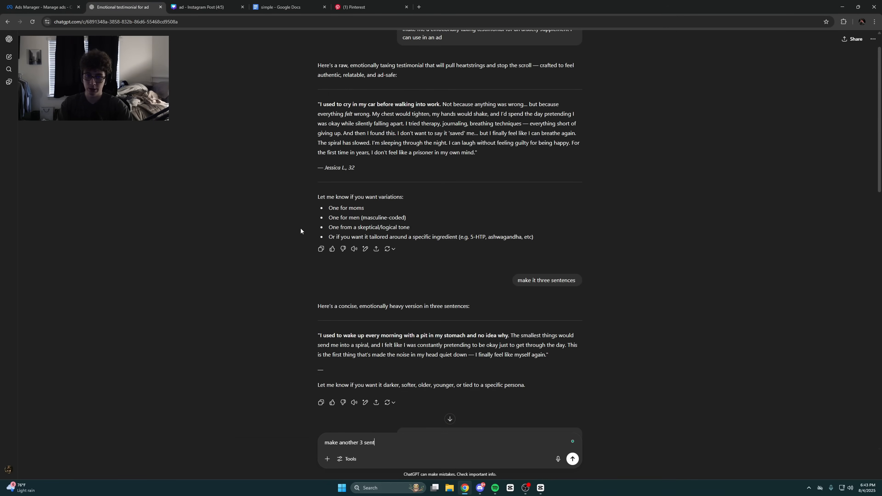
{"action": "type", "text": "ence testi"}
{"action": "key", "text": "Return"}
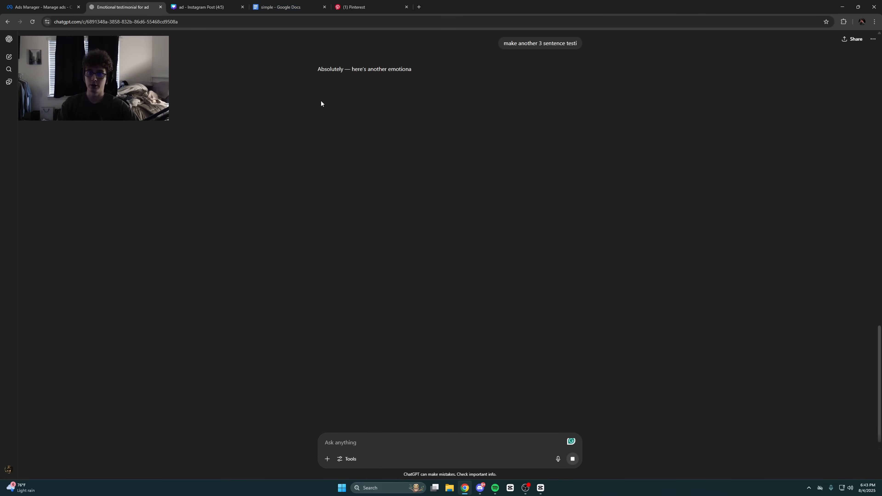
Switch to the Canva ad and change page 2's background from light blue to the design's dark grey
{"action": "left_click", "coordinate": [217, 8]}
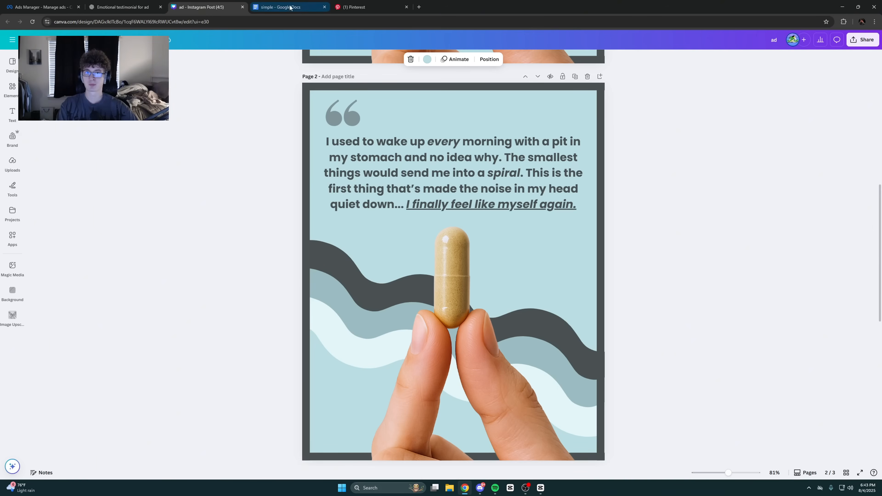
{"action": "left_click", "coordinate": [388, 237]}
{"action": "left_click", "coordinate": [548, 59]}
{"action": "left_click", "coordinate": [87, 276]}
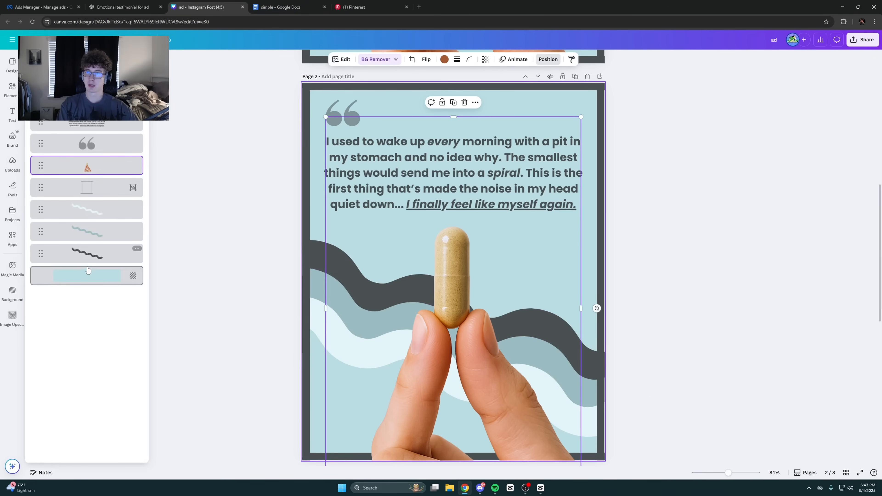
{"action": "left_click", "coordinate": [419, 59]}
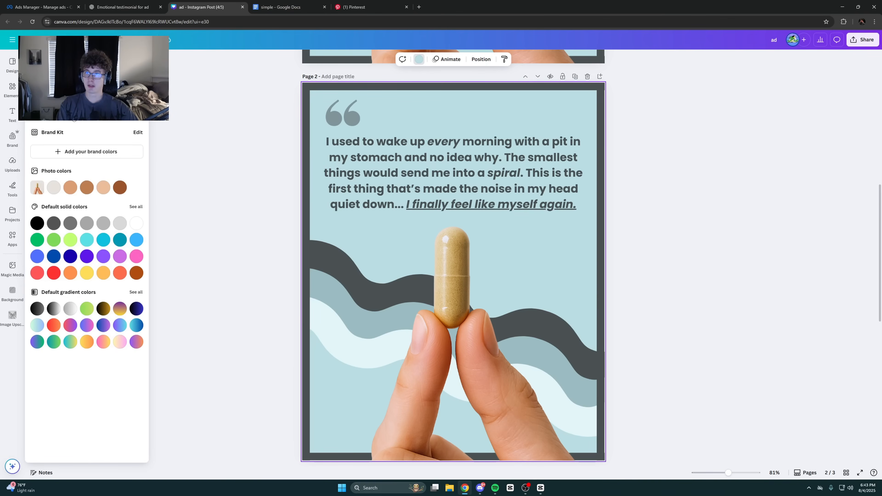
{"action": "left_click", "coordinate": [74, 119]}
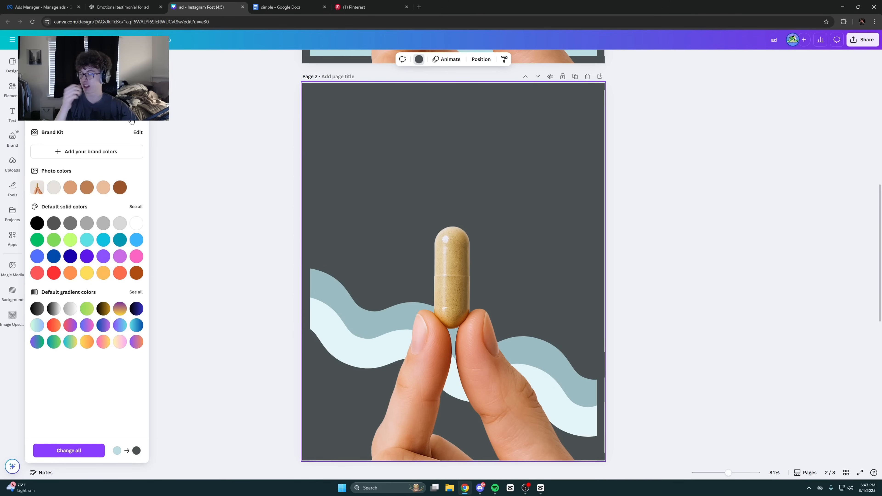
Recolour the frame around page 2 to the design's light azure
{"action": "left_click", "coordinate": [481, 59]}
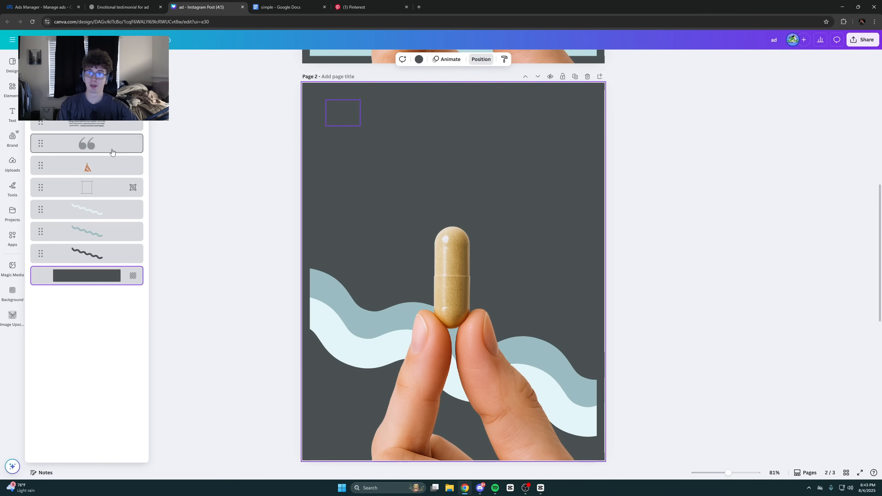
{"action": "left_click", "coordinate": [92, 188]}
{"action": "left_click", "coordinate": [286, 59]}
{"action": "left_click", "coordinate": [52, 129]}
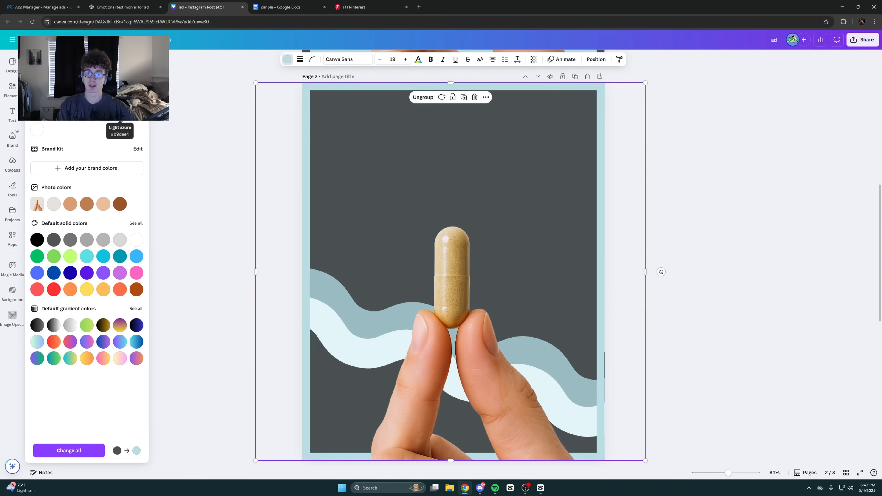
Recolour the uppermost, dark grey wave on page 2 to the same light azure as the frame
{"action": "left_click", "coordinate": [596, 59]}
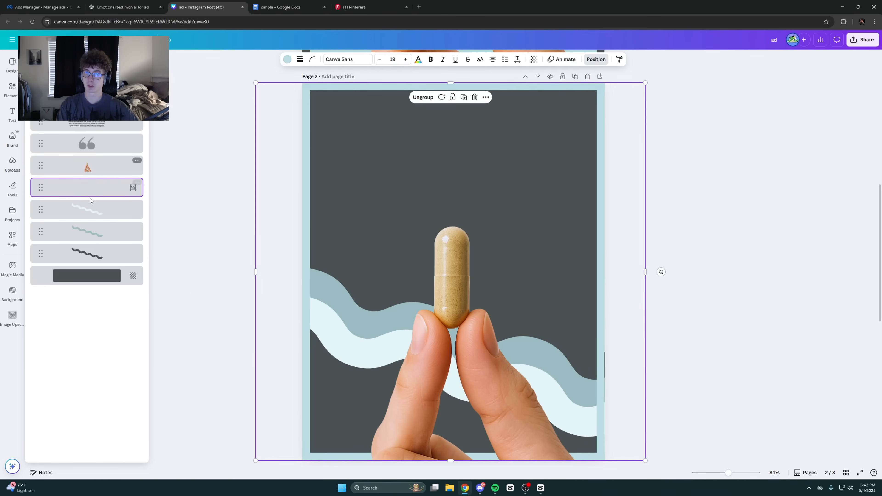
{"action": "left_click", "coordinate": [83, 254]}
{"action": "left_click", "coordinate": [420, 59]}
{"action": "left_click", "coordinate": [103, 114]}
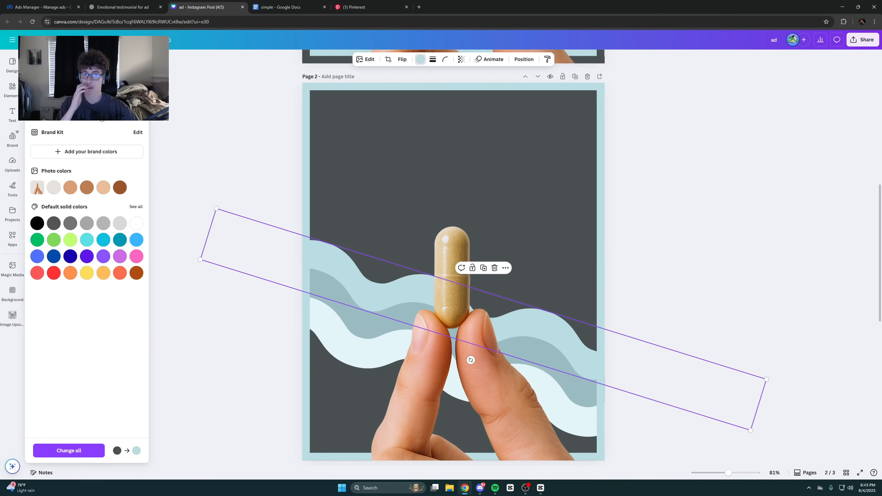
{"action": "left_click", "coordinate": [183, 273]}
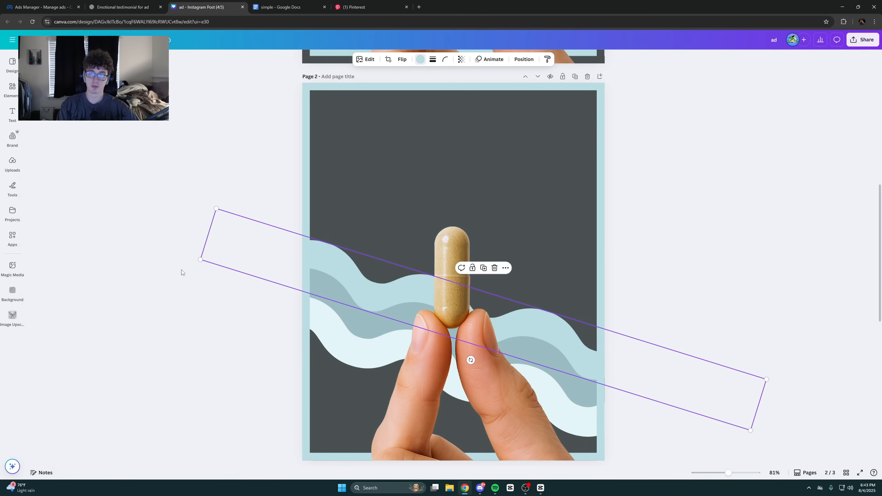
Recolour the testimonial text on page 2 to the light azure of the frame so it reads on the dark background
{"action": "left_click", "coordinate": [523, 59]}
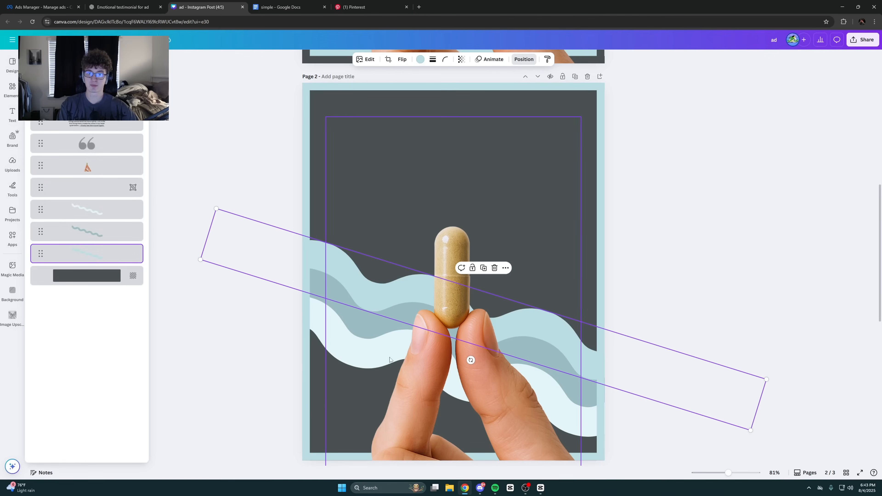
{"action": "left_click", "coordinate": [87, 187]}
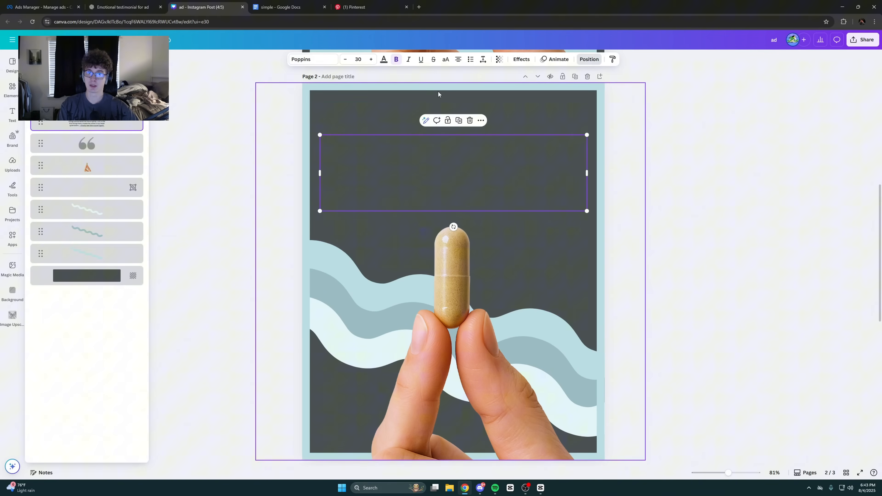
{"action": "left_click", "coordinate": [383, 59]}
{"action": "left_click", "coordinate": [136, 113]}
{"action": "left_click", "coordinate": [120, 113]}
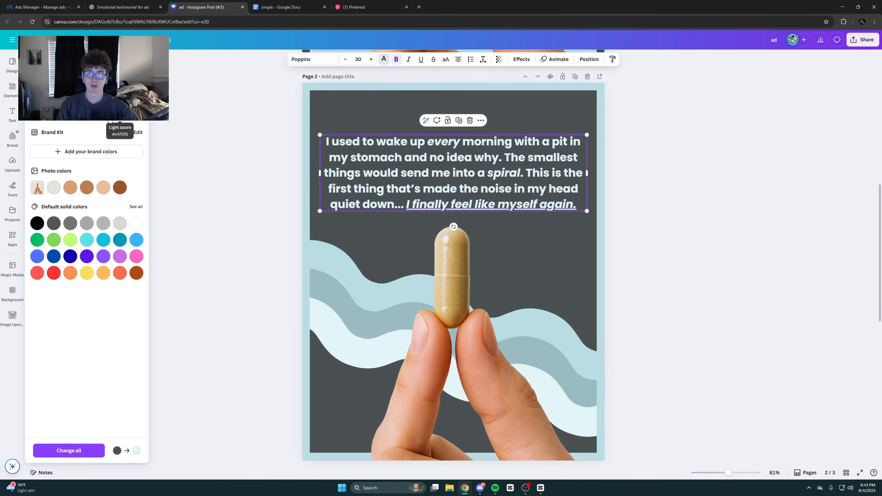
{"action": "left_click", "coordinate": [103, 113]}
{"action": "left_click", "coordinate": [213, 230]}
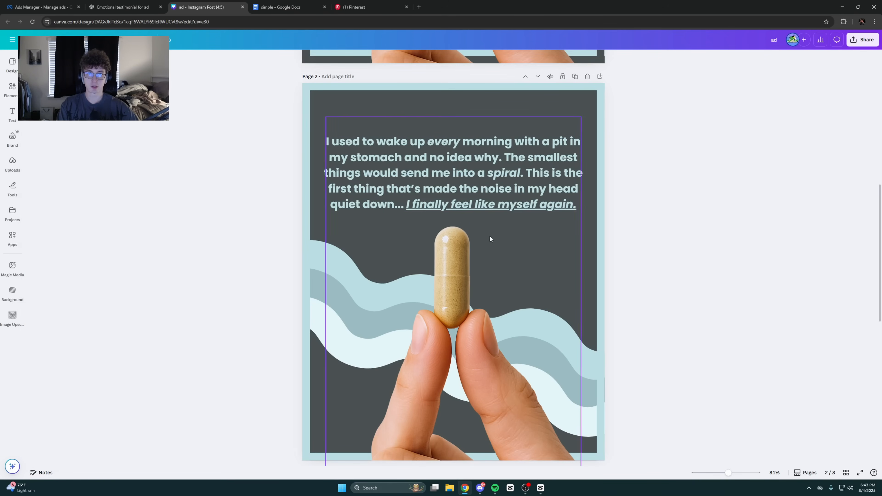
Change page 2's background to a custom dark blue-green, #42575B, derived from the middle wave's colour
{"action": "left_click", "coordinate": [531, 103]}
{"action": "left_click", "coordinate": [594, 60]}
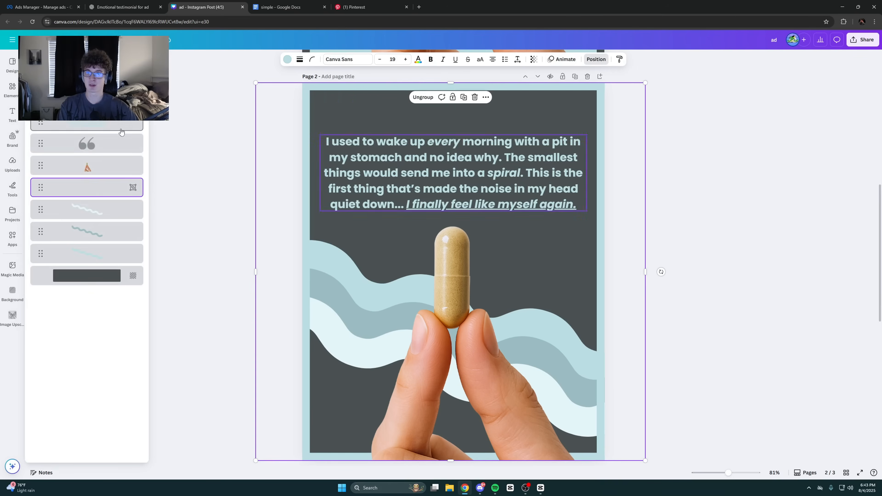
{"action": "left_click", "coordinate": [86, 273]}
{"action": "left_click", "coordinate": [419, 59]}
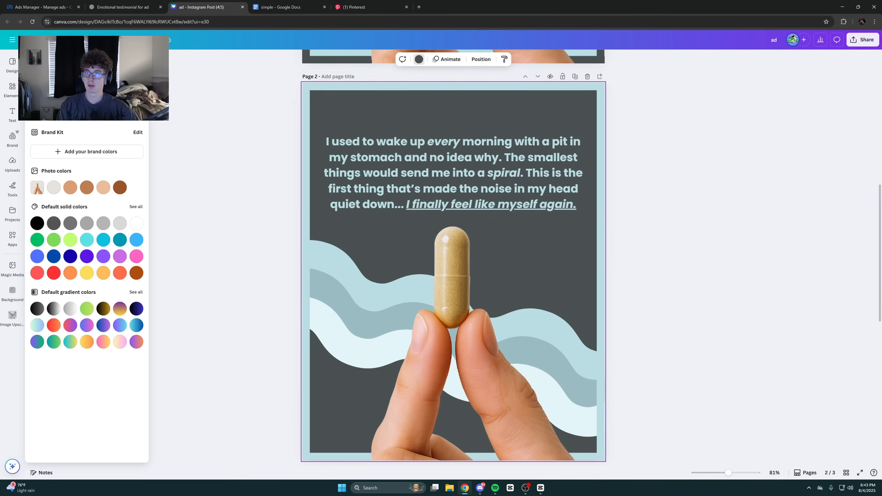
{"action": "left_click", "coordinate": [54, 113]}
{"action": "left_click", "coordinate": [86, 113]}
{"action": "left_click", "coordinate": [37, 113]}
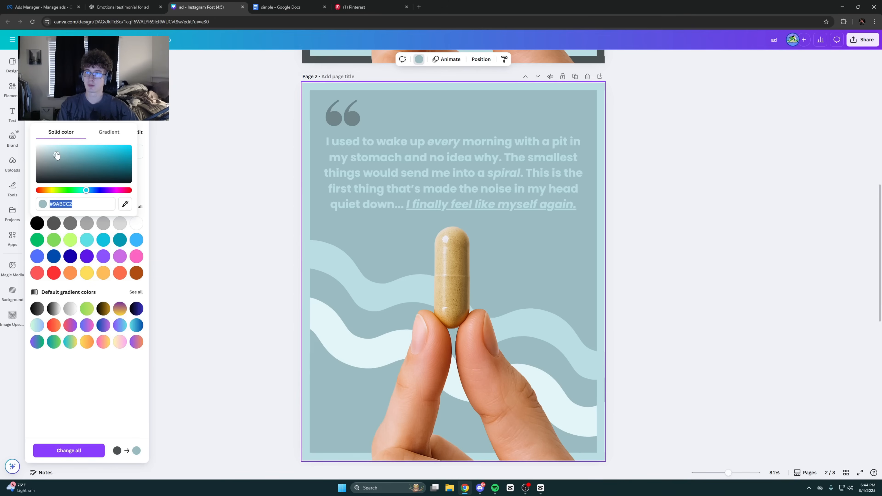
{"action": "left_click_drag", "start_coordinate": [56, 155], "coordinate": [63, 169]}
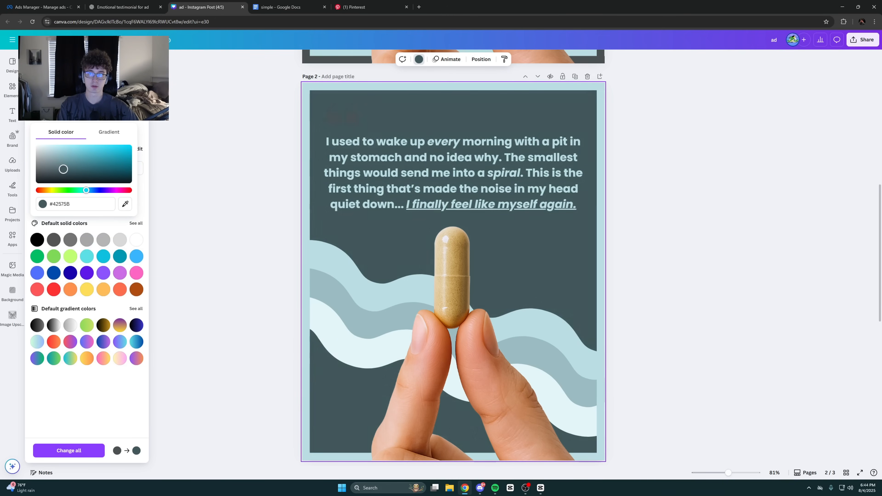
{"action": "left_click", "coordinate": [257, 197]}
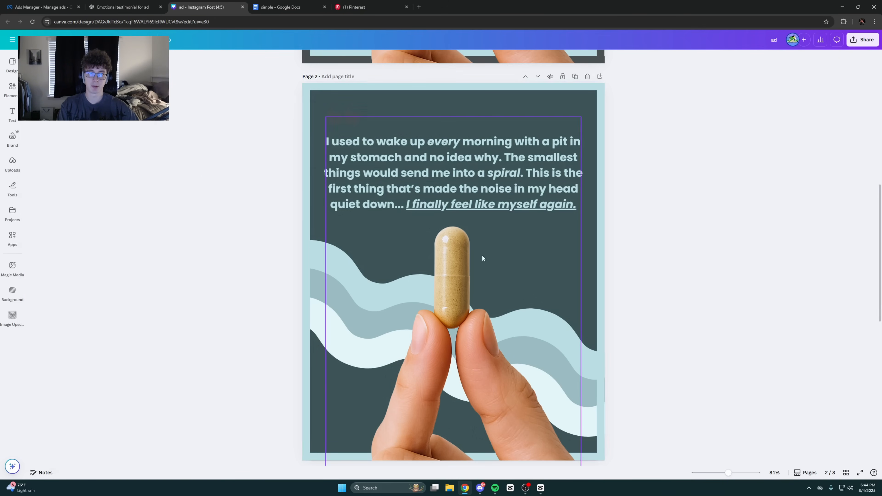
Recolour the large quotation mark above the testimonial on page 2 to light blue
{"action": "left_click", "coordinate": [473, 293]}
{"action": "left_click", "coordinate": [554, 64]}
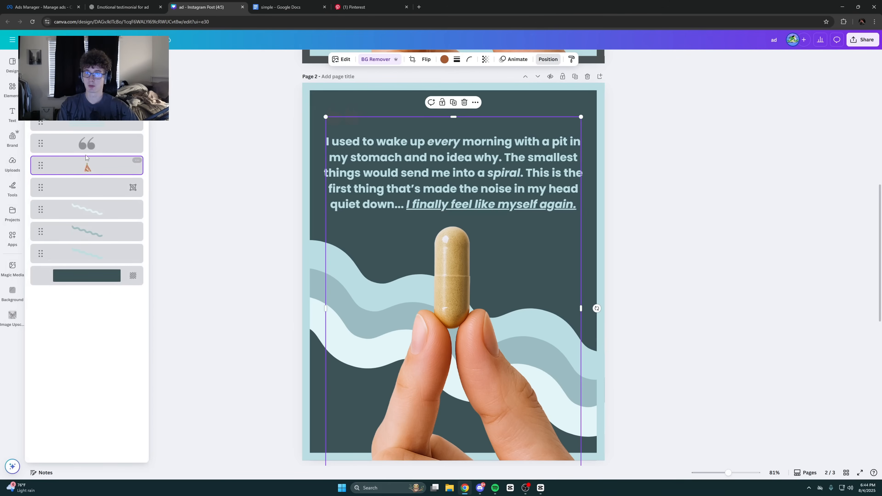
{"action": "left_click", "coordinate": [87, 143]}
{"action": "left_click", "coordinate": [421, 60]}
{"action": "left_click", "coordinate": [120, 112]}
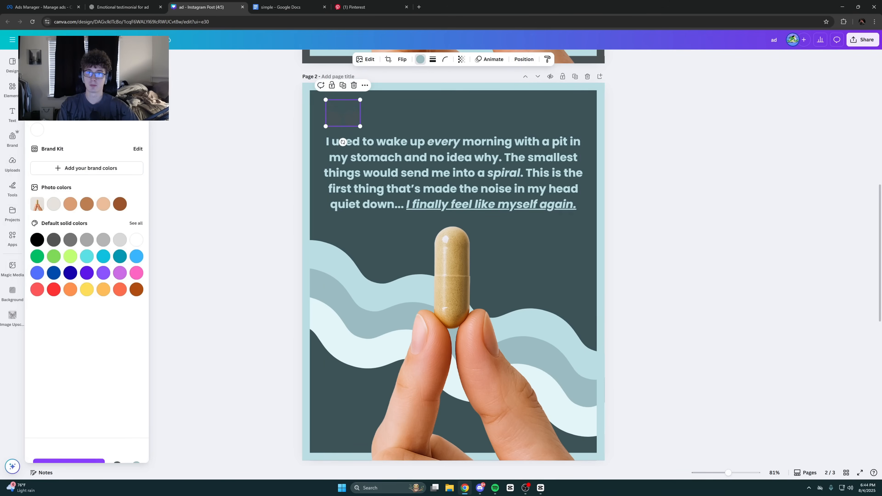
{"action": "left_click", "coordinate": [229, 149]}
Delete the image of the hand holding the capsule from page 2
{"action": "left_click_drag", "start_coordinate": [426, 341], "coordinate": [426, 349]}
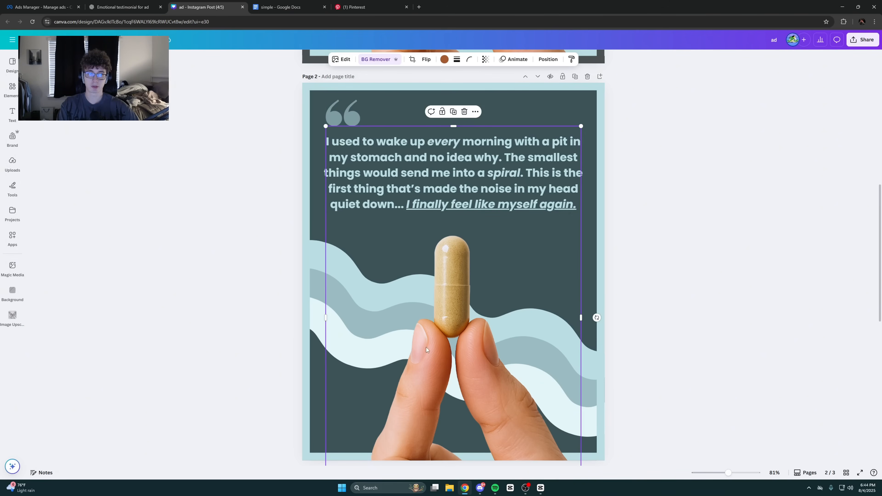
{"action": "key", "text": "Delete"}
{"action": "scroll", "coordinate": [262, 236], "scroll_direction": "down", "scroll_amount": 1}
{"action": "scroll", "coordinate": [330, 177], "scroll_direction": "up", "scroll_amount": 1}
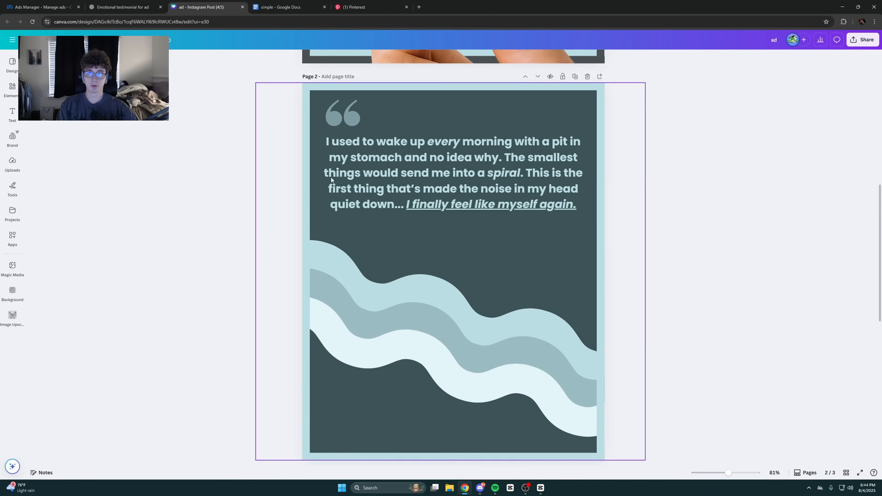
Copy the new three-sentence testimonial starting "I used to cancel plans" from the ChatGPT conversation
{"action": "left_click", "coordinate": [122, 7]}
{"action": "scroll", "coordinate": [319, 184], "scroll_direction": "up", "scroll_amount": 2}
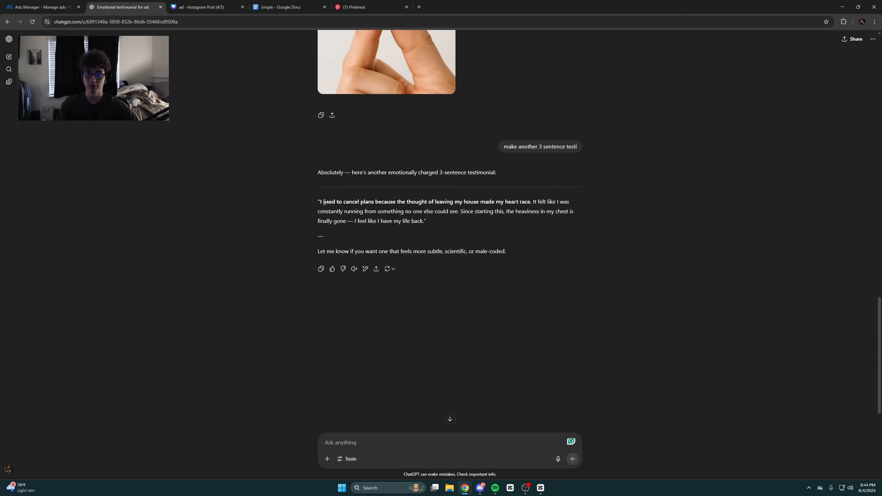
{"action": "left_click_drag", "start_coordinate": [320, 202], "coordinate": [429, 220]}
{"action": "right_click", "coordinate": [425, 218]}
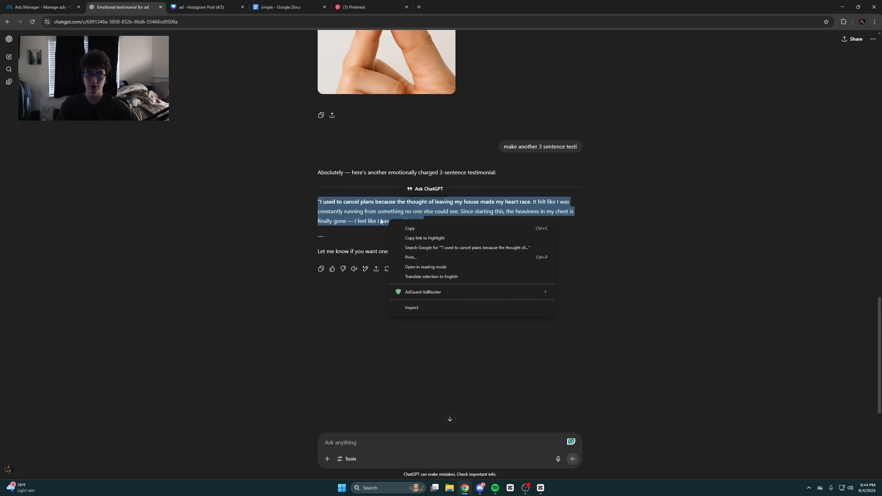
{"action": "left_click", "coordinate": [405, 226]}
Switch to the Canva ad and replace page 2's testimonial text with the copied one
{"action": "left_click", "coordinate": [204, 6]}
{"action": "double_click", "coordinate": [372, 168]}
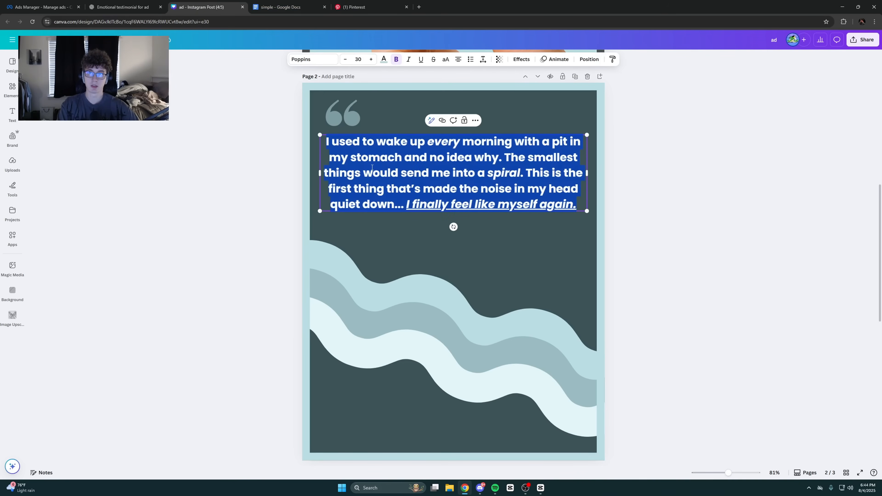
{"action": "key", "text": "ctrl+v"}
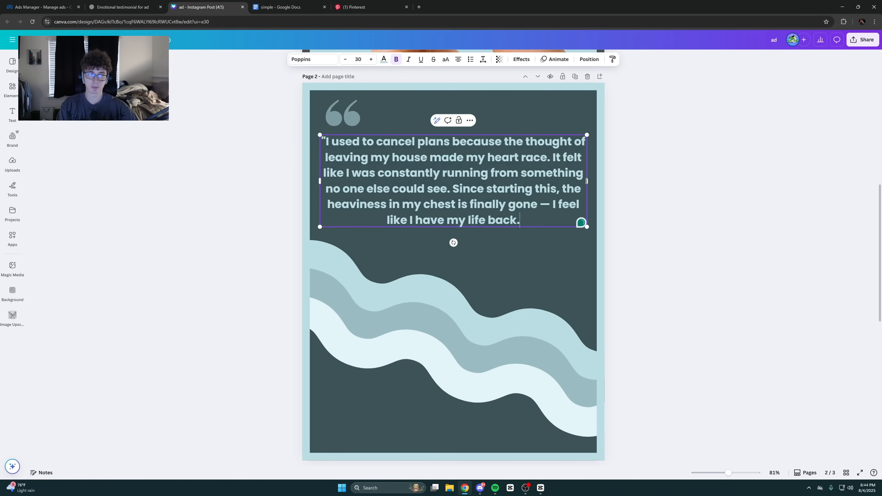
{"action": "left_click", "coordinate": [640, 211]}
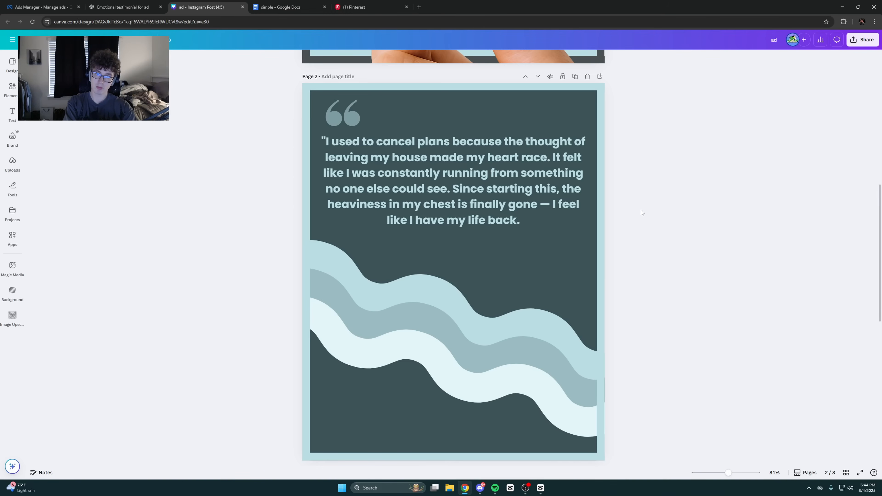
Narrow page 2's testimonial text box slightly and left-align its text
{"action": "left_click", "coordinate": [587, 181]}
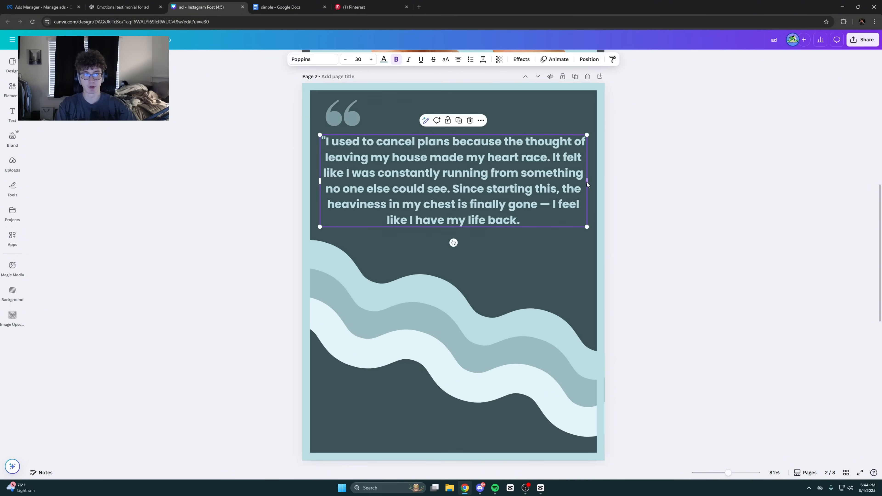
{"action": "mouse_move", "coordinate": [587, 181]}
{"action": "left_mouse_down"}
{"action": "mouse_move", "coordinate": [611, 181]}
{"action": "mouse_move", "coordinate": [569, 176]}
{"action": "mouse_move", "coordinate": [621, 175]}
{"action": "mouse_move", "coordinate": [579, 174]}
{"action": "left_mouse_up"}
{"action": "left_click", "coordinate": [459, 59]}
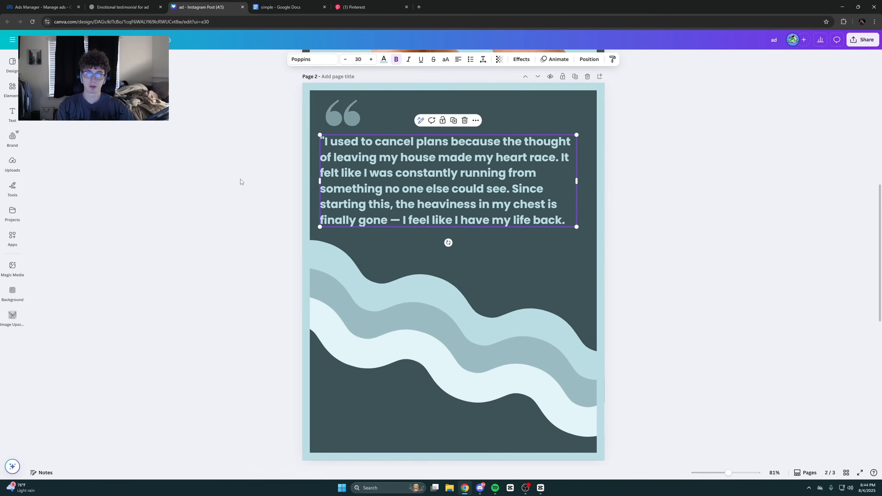
{"action": "left_click", "coordinate": [242, 182]}
Shift page 2's testimonial text slightly left, closer to the frame's inner edge
{"action": "left_click_drag", "start_coordinate": [420, 201], "coordinate": [423, 202]}
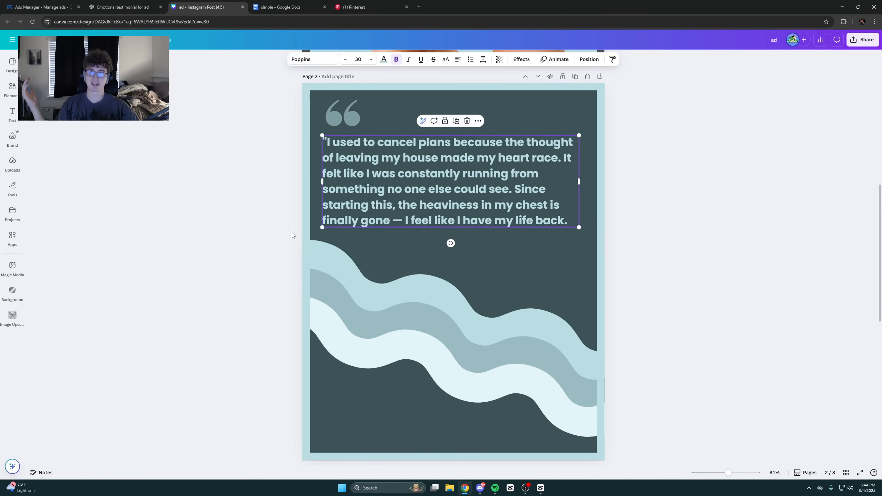
{"action": "left_click", "coordinate": [276, 222]}
{"action": "scroll", "coordinate": [276, 223], "scroll_direction": "up", "scroll_amount": 2}
{"action": "left_click_drag", "start_coordinate": [446, 239], "coordinate": [441, 239]}
{"action": "left_click", "coordinate": [262, 219]}
Move the large quotation mark so it lines up with the left edge of the testimonial text
{"action": "scroll", "coordinate": [262, 218], "scroll_direction": "up", "scroll_amount": 1}
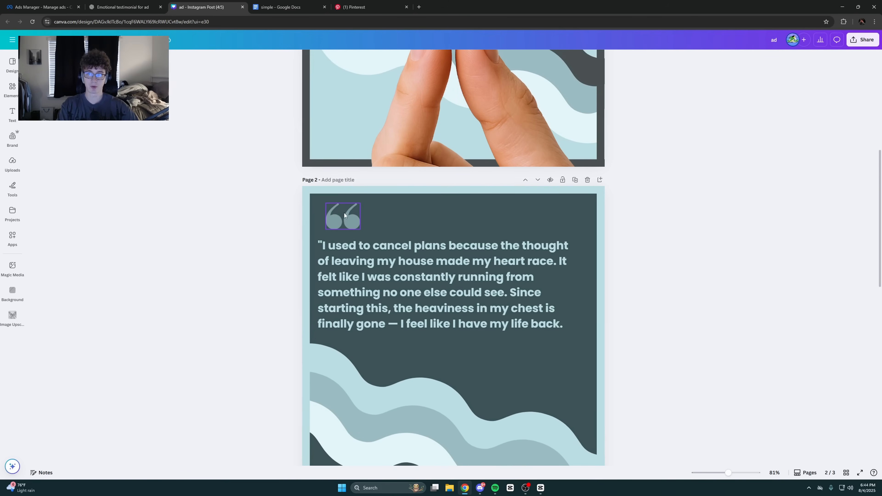
{"action": "left_click", "coordinate": [336, 224]}
{"action": "left_click_drag", "start_coordinate": [337, 223], "coordinate": [336, 224]}
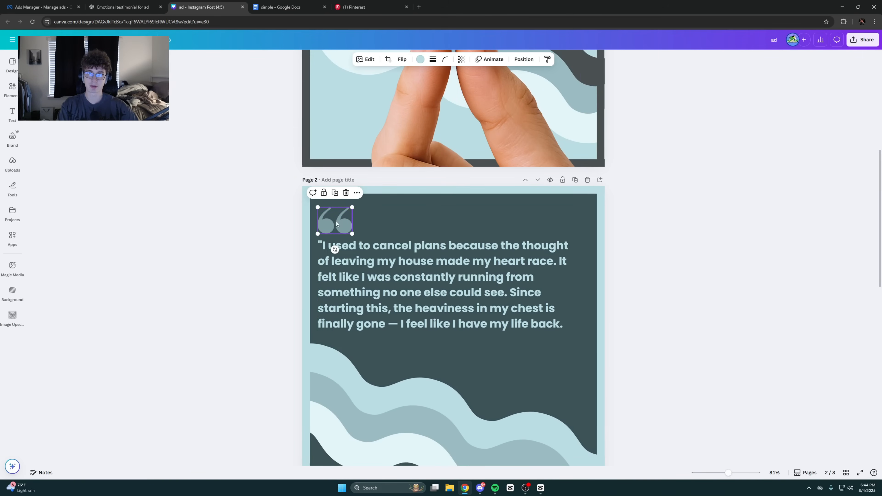
{"action": "left_click", "coordinate": [229, 201]}
Nudge the testimonial text down slightly to leave a larger gap below the quotation mark
{"action": "scroll", "coordinate": [223, 215], "scroll_direction": "down", "scroll_amount": 3}
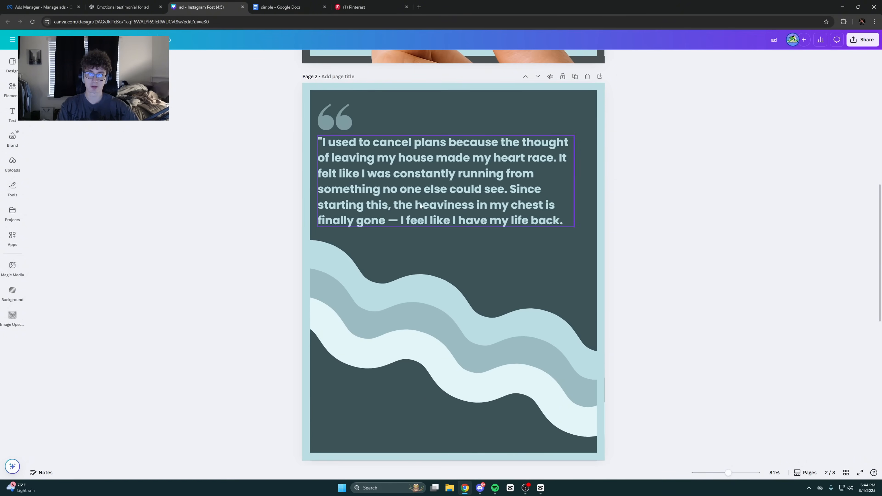
{"action": "left_click_drag", "start_coordinate": [415, 192], "coordinate": [415, 192]}
{"action": "left_click", "coordinate": [239, 205]}
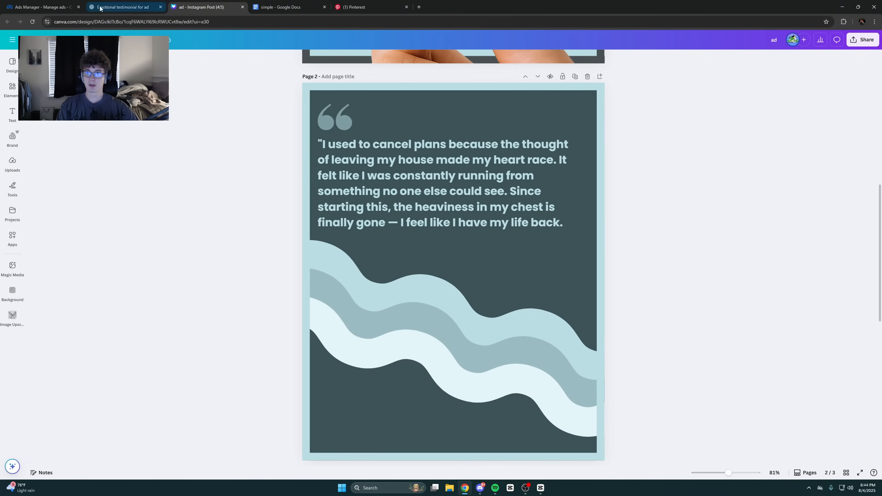
Switch to the ChatGPT conversation and draft the follow-up prompt "now can you make a new visual?" without sending it
{"action": "left_click", "coordinate": [121, 7]}
{"action": "type", "text": "now can you"}
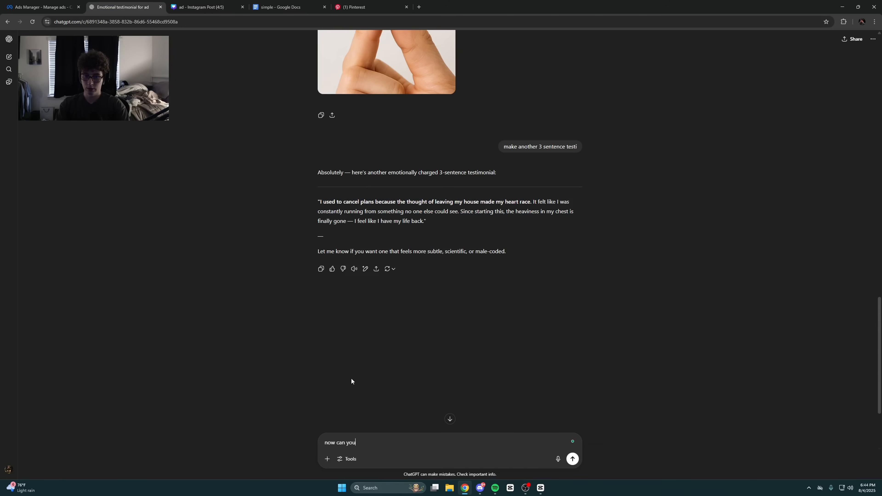
{"action": "type", "text": " make a new visua"}
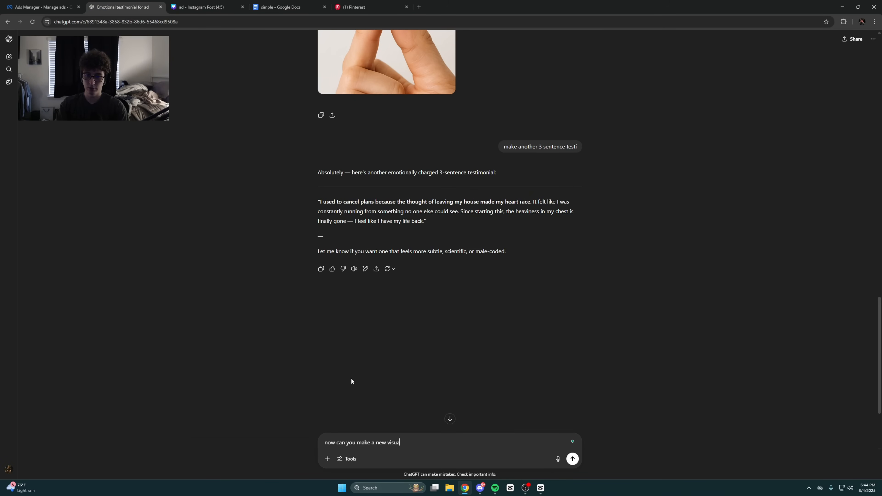
{"action": "type", "text": "l?"}
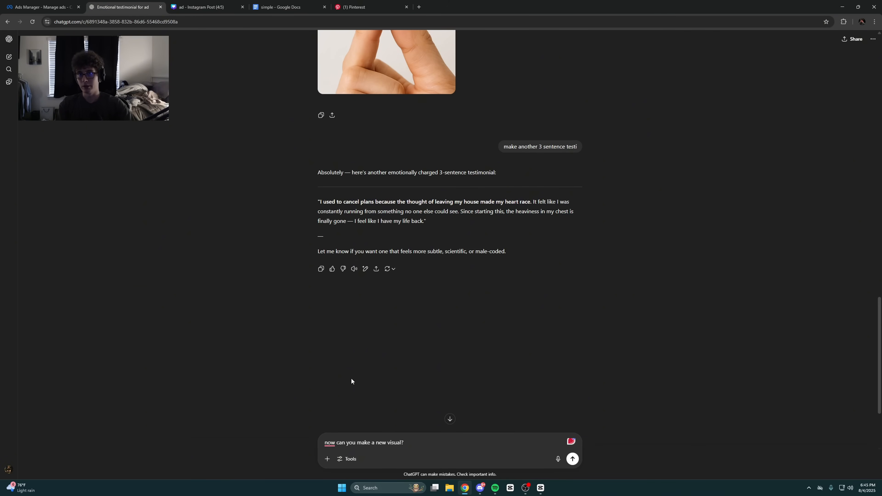
Switch to Pinterest and browse the supplement testimonial pins for visual ideas for the new ad variation
{"action": "left_click", "coordinate": [358, 7]}
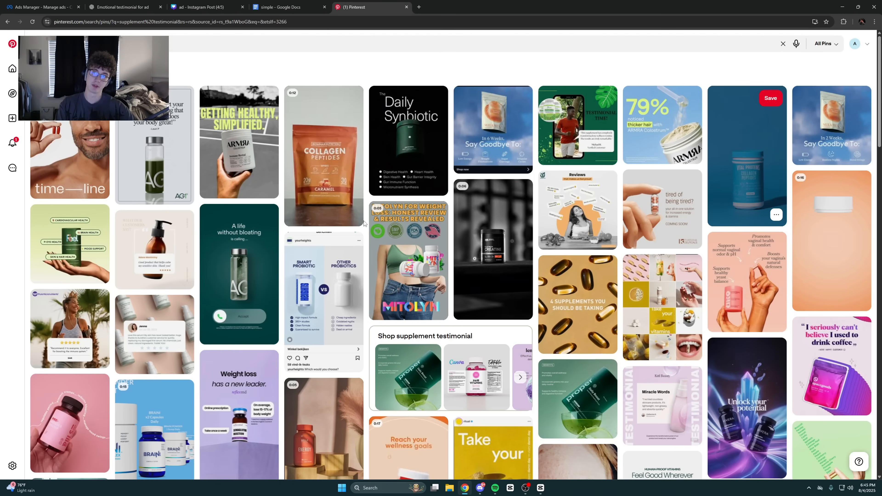
{"action": "scroll", "coordinate": [469, 226], "scroll_direction": "down", "scroll_amount": 7}
{"action": "scroll", "coordinate": [311, 203], "scroll_direction": "down", "scroll_amount": 9}
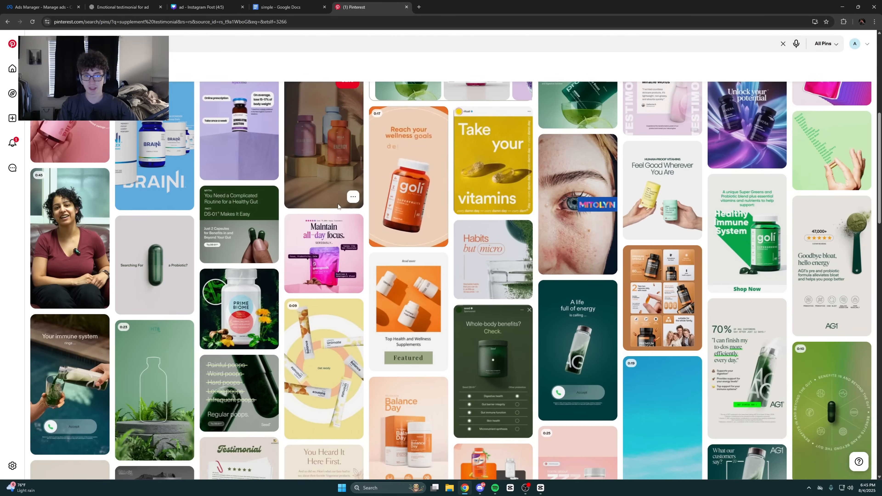
{"action": "scroll", "coordinate": [354, 220], "scroll_direction": "down", "scroll_amount": 20}
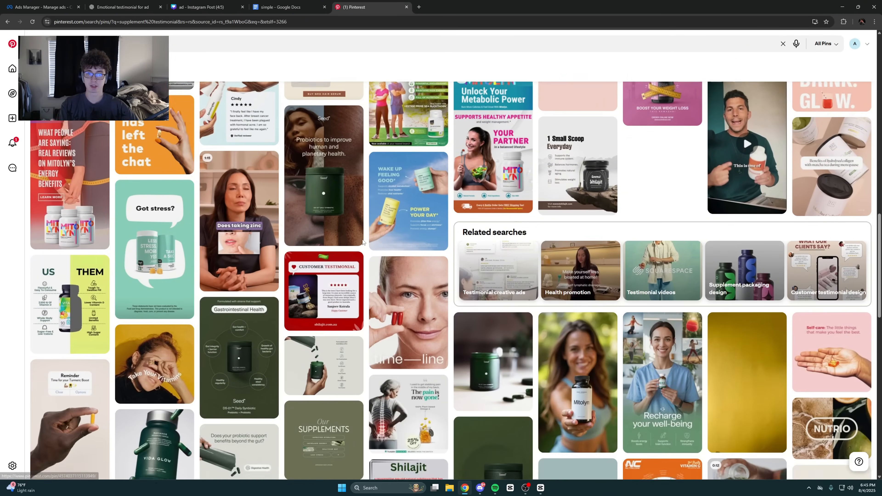
{"action": "scroll", "coordinate": [360, 242], "scroll_direction": "down", "scroll_amount": 6}
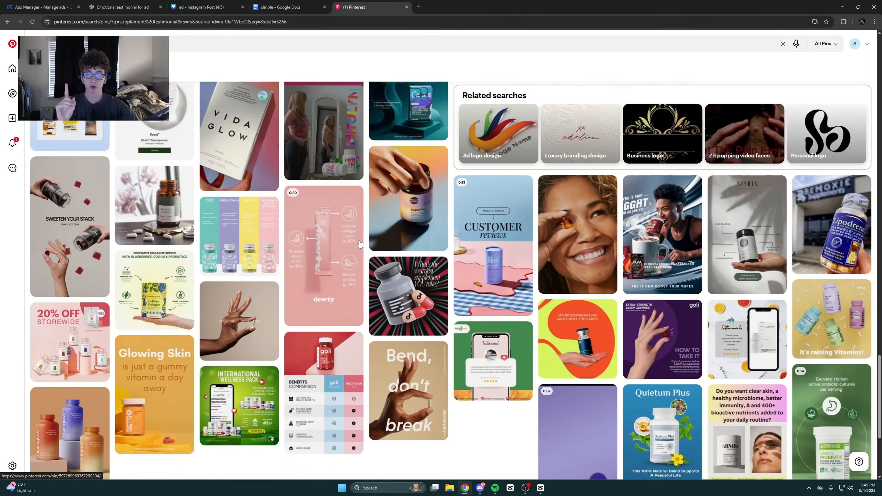
{"action": "scroll", "coordinate": [261, 230], "scroll_direction": "up", "scroll_amount": 13}
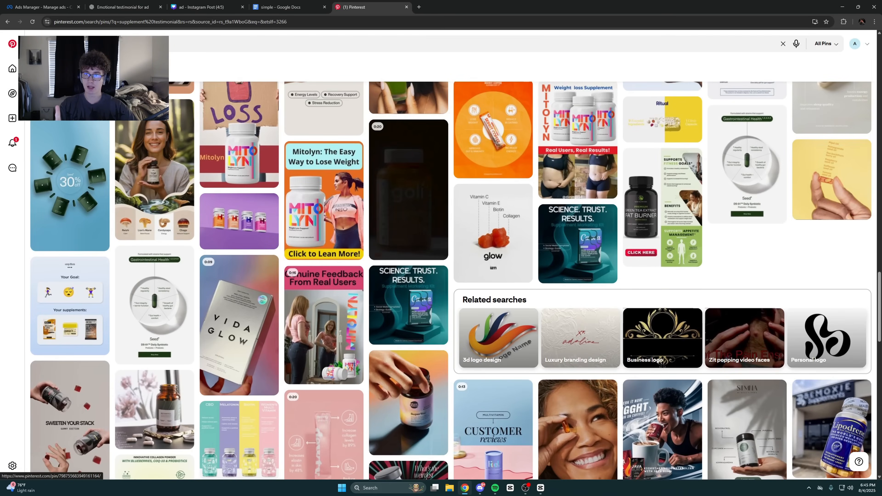
Browse the supplement testimonial results, open the Arrae pin of a woman in profile holding a capsule, and copy its image
{"action": "scroll", "coordinate": [261, 229], "scroll_direction": "up", "scroll_amount": 15}
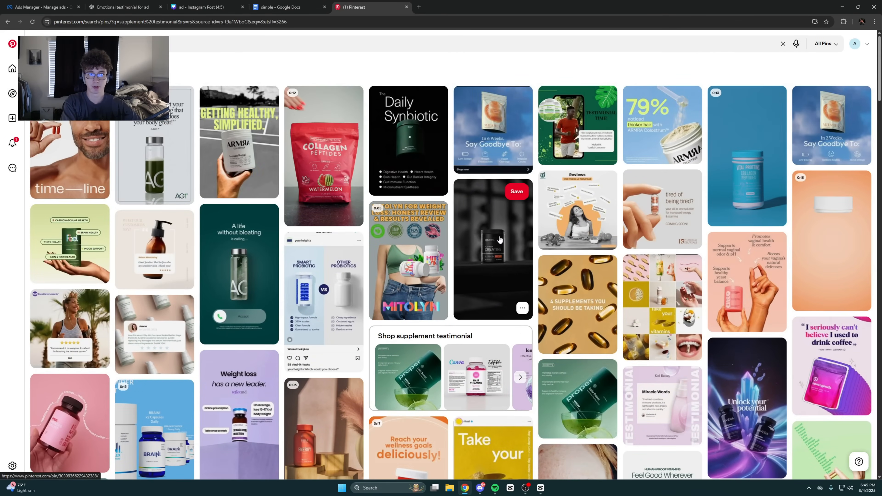
{"action": "scroll", "coordinate": [467, 285], "scroll_direction": "down", "scroll_amount": 20}
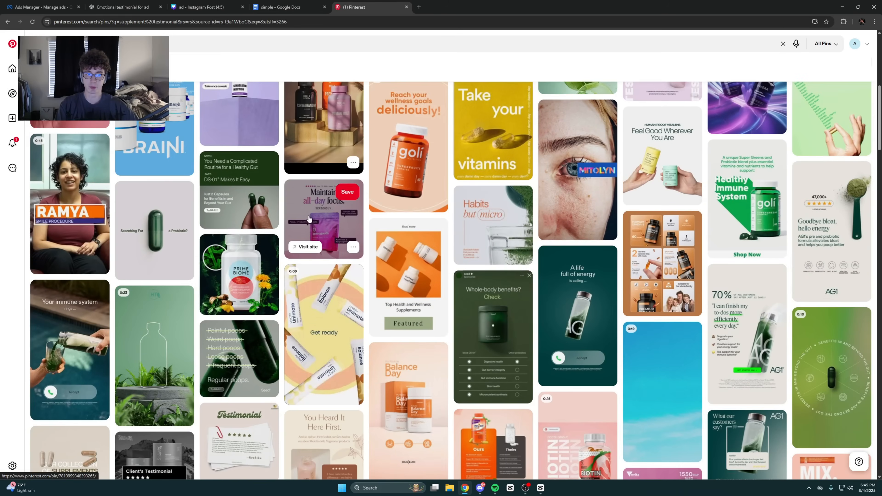
{"action": "scroll", "coordinate": [269, 243], "scroll_direction": "down", "scroll_amount": 8}
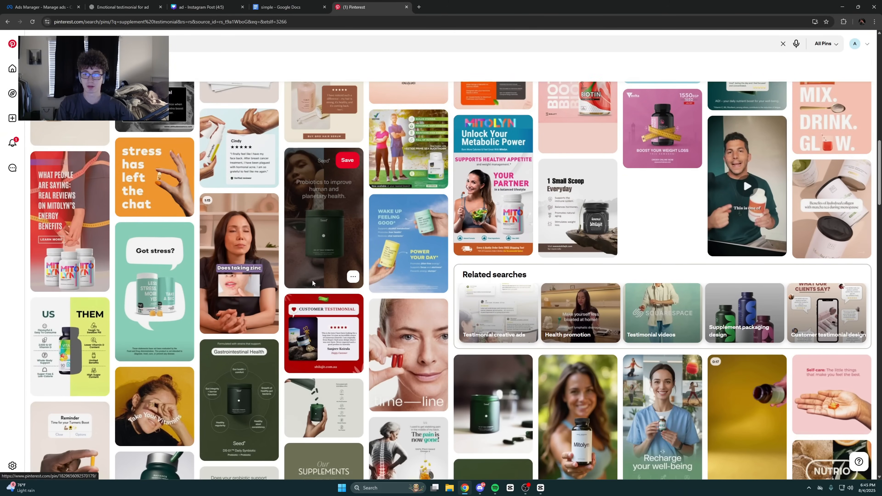
{"action": "scroll", "coordinate": [290, 273], "scroll_direction": "down", "scroll_amount": 3}
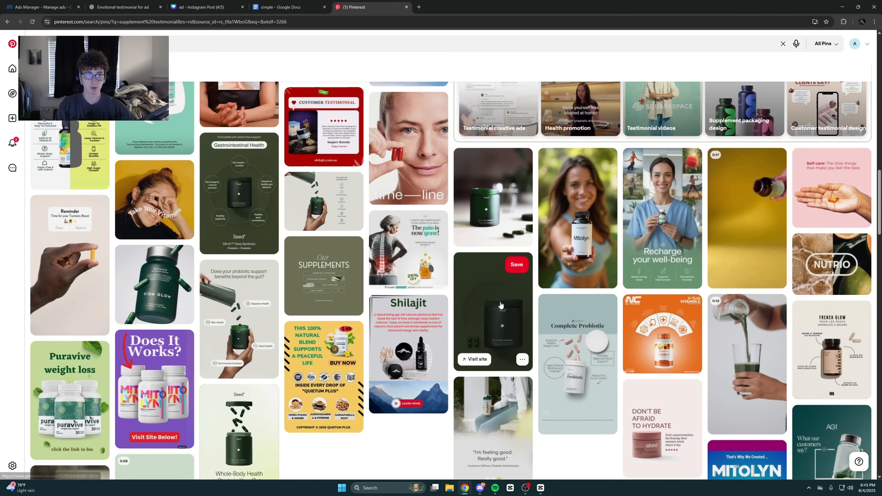
{"action": "scroll", "coordinate": [537, 264], "scroll_direction": "down", "scroll_amount": 5}
{"action": "scroll", "coordinate": [537, 262], "scroll_direction": "down", "scroll_amount": 17}
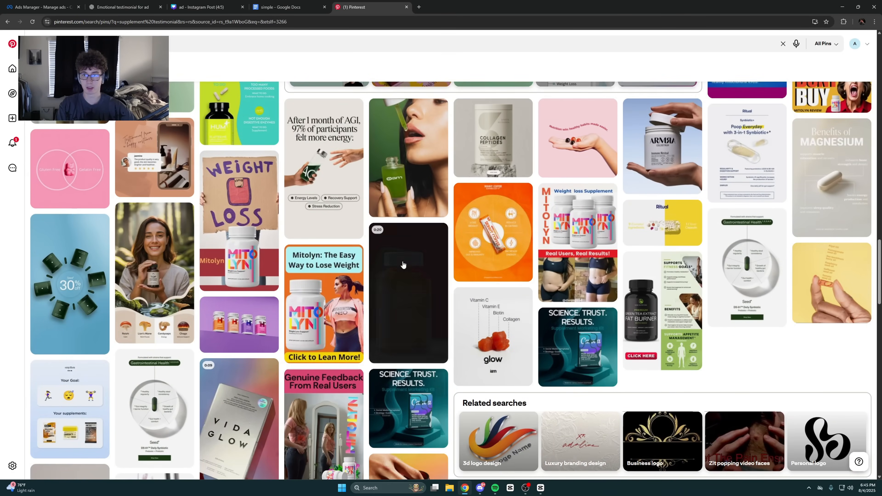
{"action": "scroll", "coordinate": [342, 255], "scroll_direction": "down", "scroll_amount": 16}
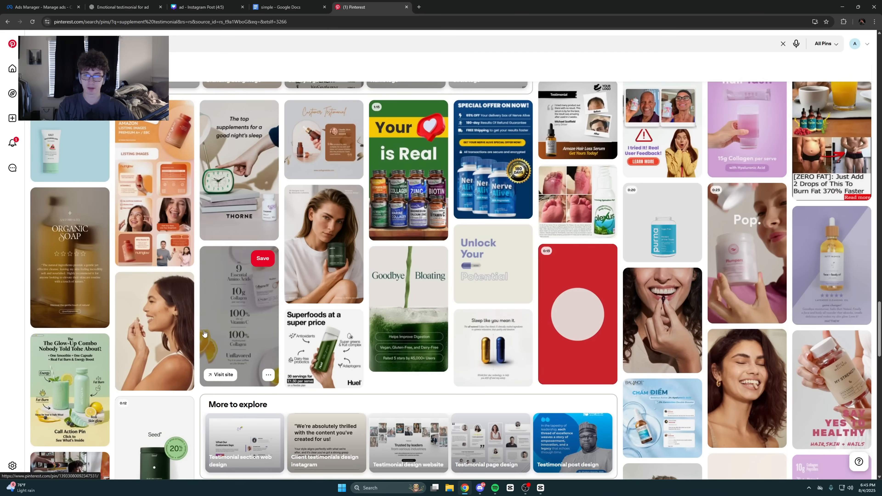
{"action": "left_click", "coordinate": [163, 338]}
{"action": "right_click", "coordinate": [277, 258]}
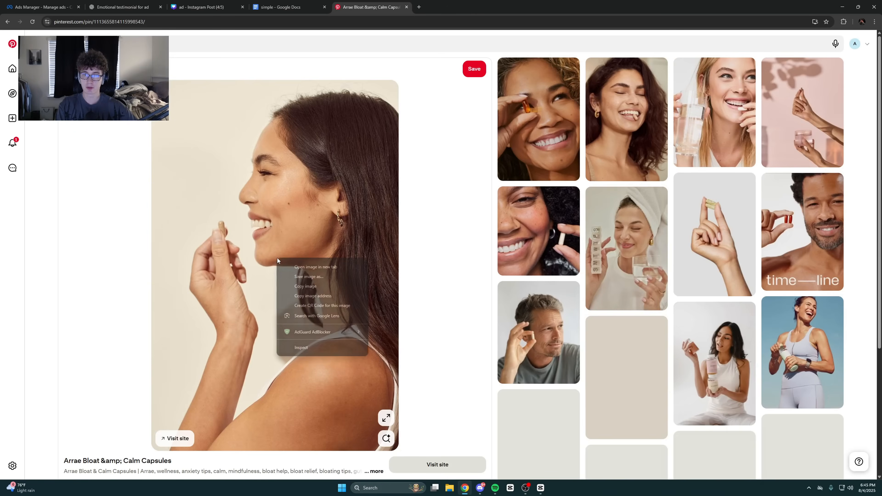
{"action": "left_click", "coordinate": [306, 286]}
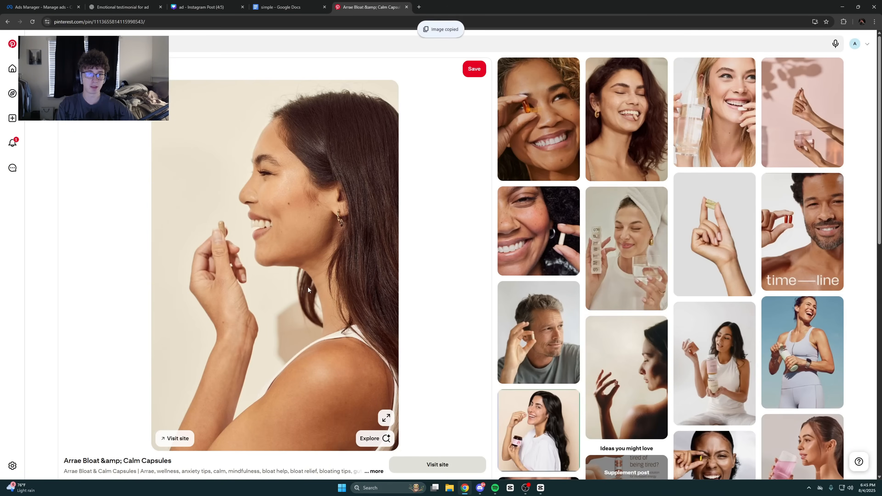
Among the related pins, open the photo of the woman holding gummies over her eyes and copy its image
{"action": "scroll", "coordinate": [382, 244], "scroll_direction": "down", "scroll_amount": 5}
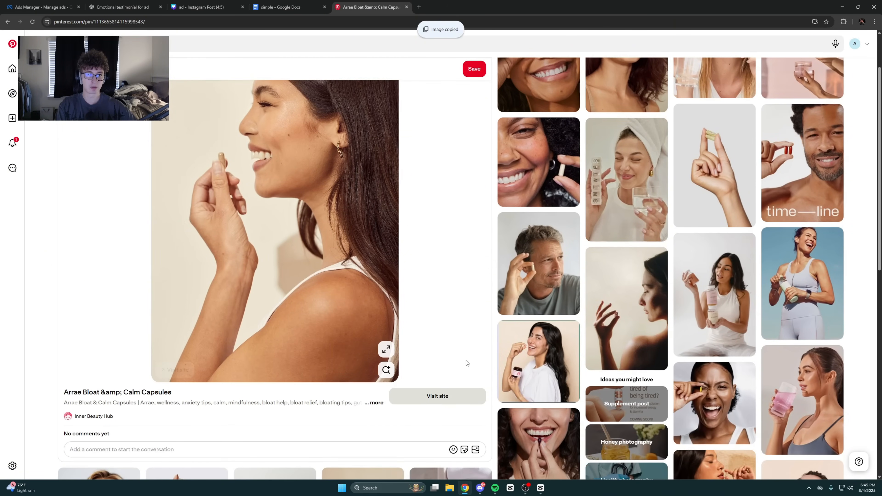
{"action": "scroll", "coordinate": [616, 334], "scroll_direction": "down", "scroll_amount": 15}
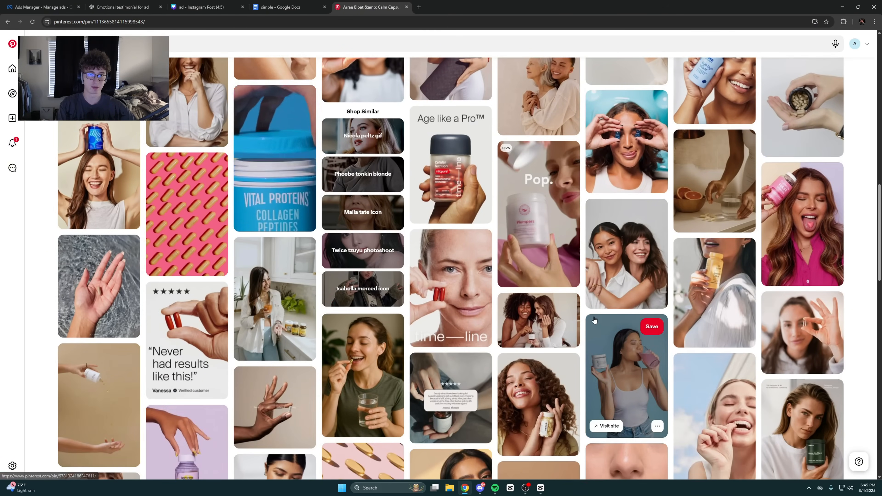
{"action": "left_click", "coordinate": [612, 174]}
{"action": "right_click", "coordinate": [294, 288]}
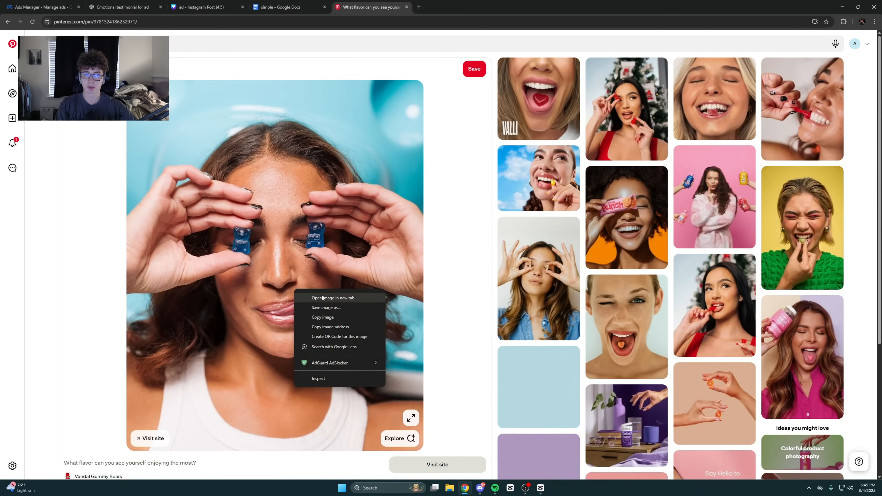
{"action": "left_click", "coordinate": [329, 318]}
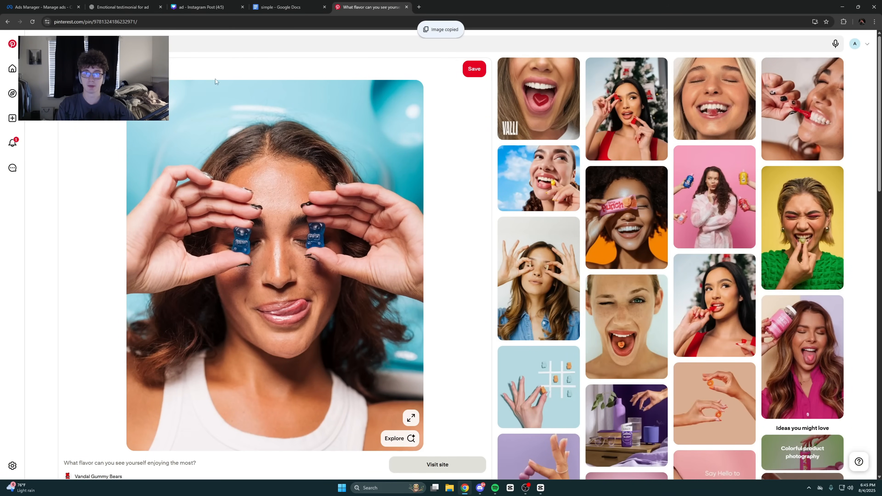
In the ChatGPT chat, paste the copied image and request a new visual replacing the gummies with those capsules, zoomed out and uncropped for a Canva square
{"action": "left_click", "coordinate": [123, 7]}
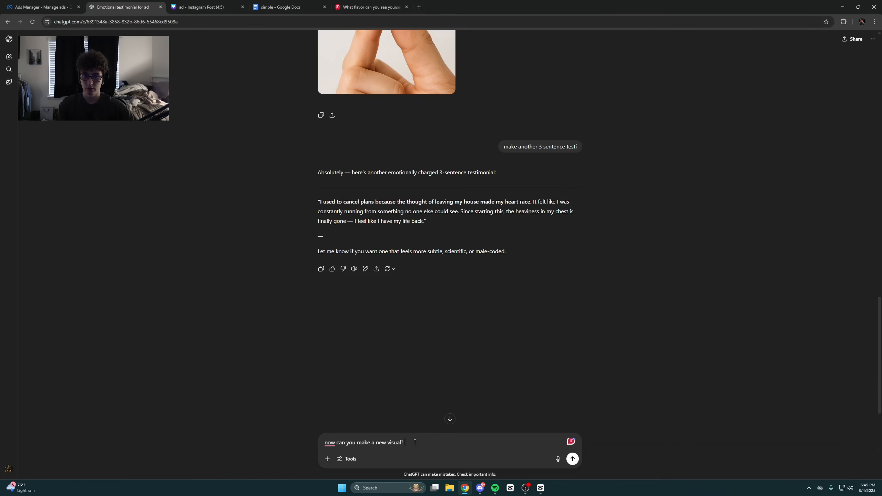
{"action": "key", "text": "ctrl+v"}
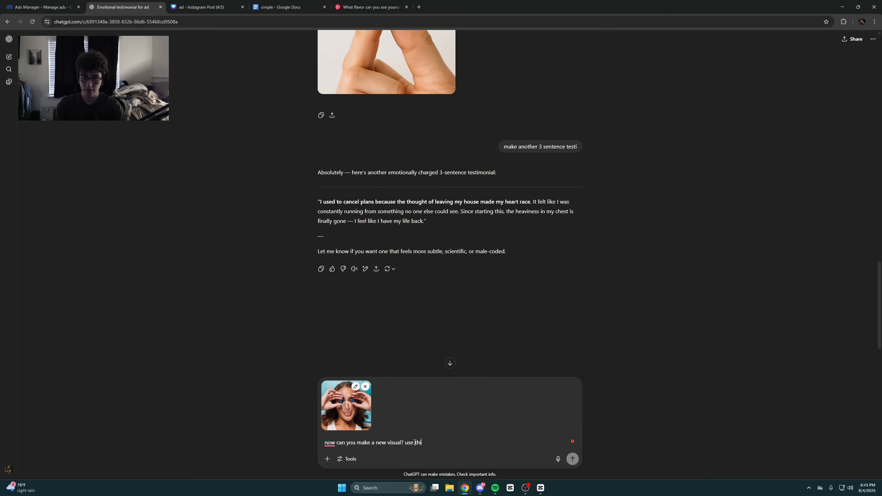
{"action": "type", "text": "renc e"}
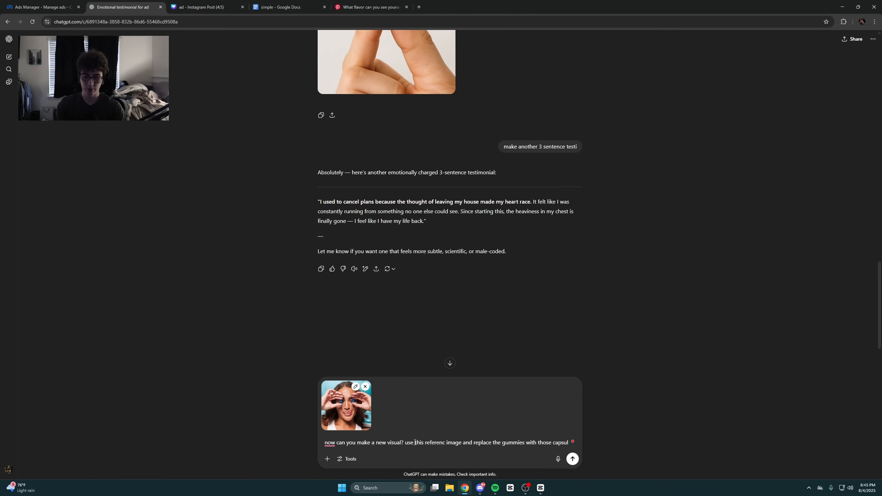
{"action": "type", "text": "ma"}
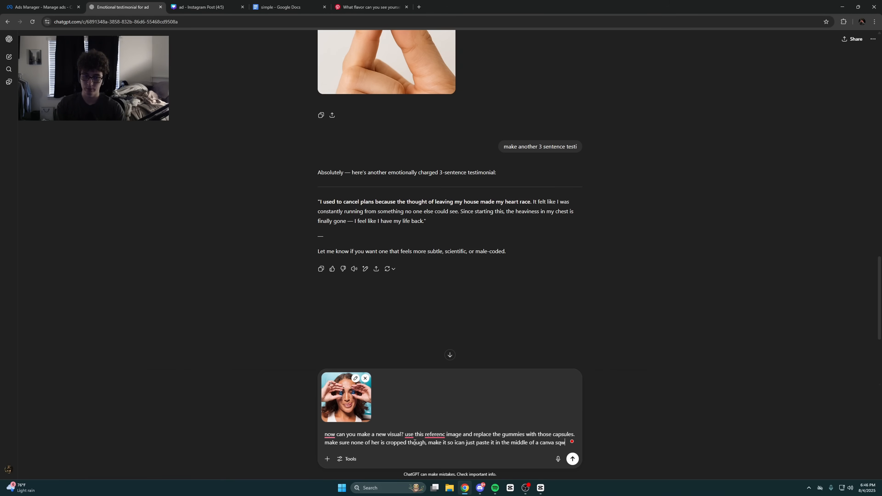
{"action": "type", "text": "ua"}
{"action": "type", "text": "are and nothing is cut off. so zoom out basicallyt"}
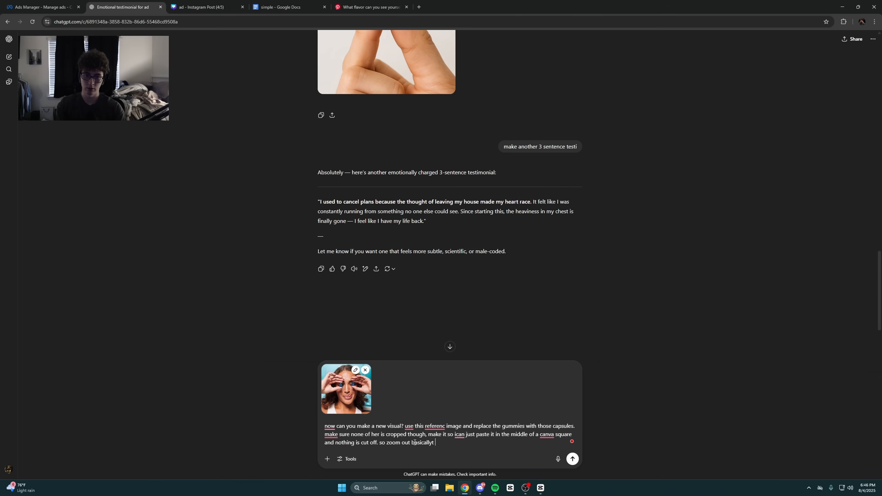
{"action": "key", "text": "Return"}
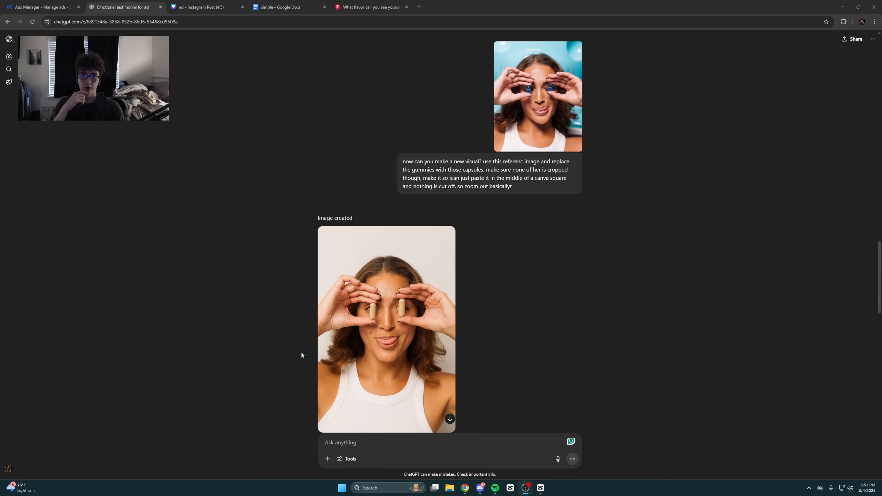
Review the generated images of the woman with capsules over her eyes, viewing the first off-white background version full size
{"action": "scroll", "coordinate": [262, 332], "scroll_direction": "down", "scroll_amount": 15}
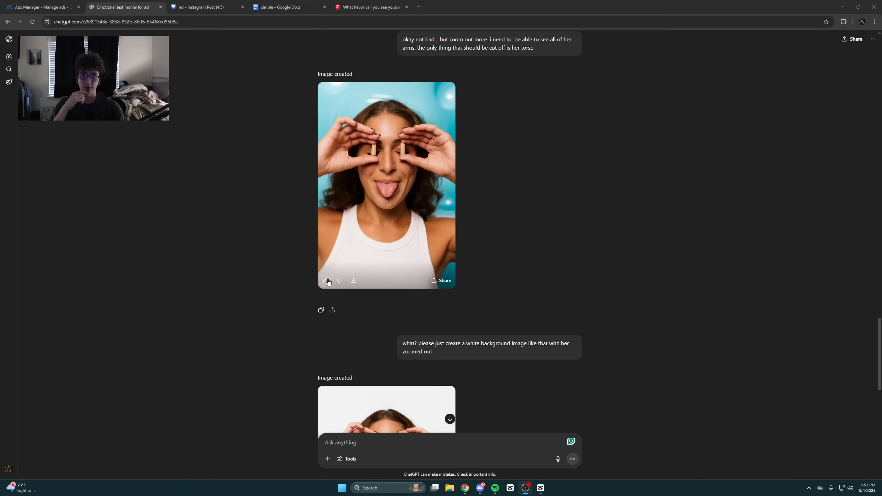
{"action": "scroll", "coordinate": [337, 253], "scroll_direction": "up", "scroll_amount": 15}
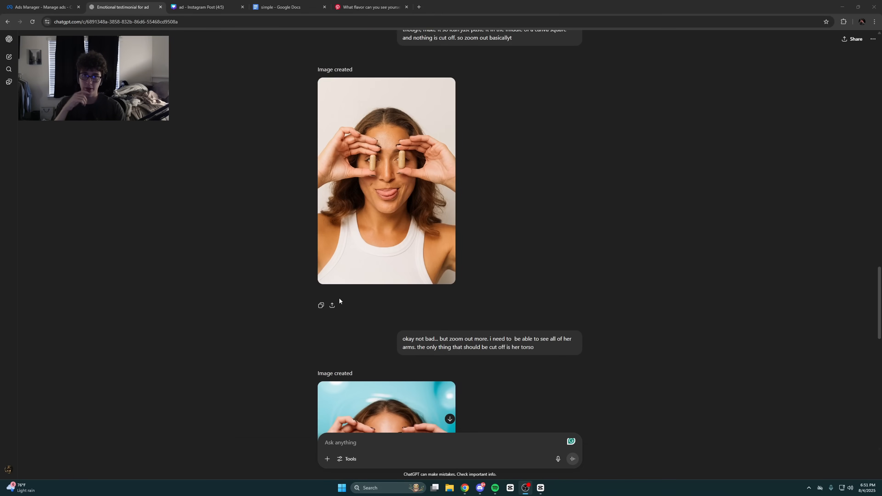
{"action": "left_click", "coordinate": [333, 270]}
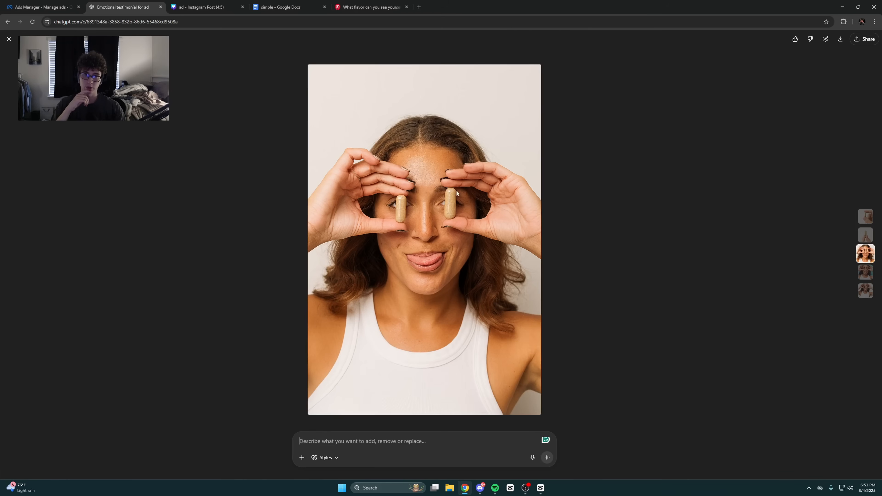
{"action": "left_click", "coordinate": [8, 40]}
Switch to Pinterest and browse the pins related to the gummy photo for another reference image
{"action": "left_click", "coordinate": [370, 6]}
{"action": "scroll", "coordinate": [242, 309], "scroll_direction": "down", "scroll_amount": 5}
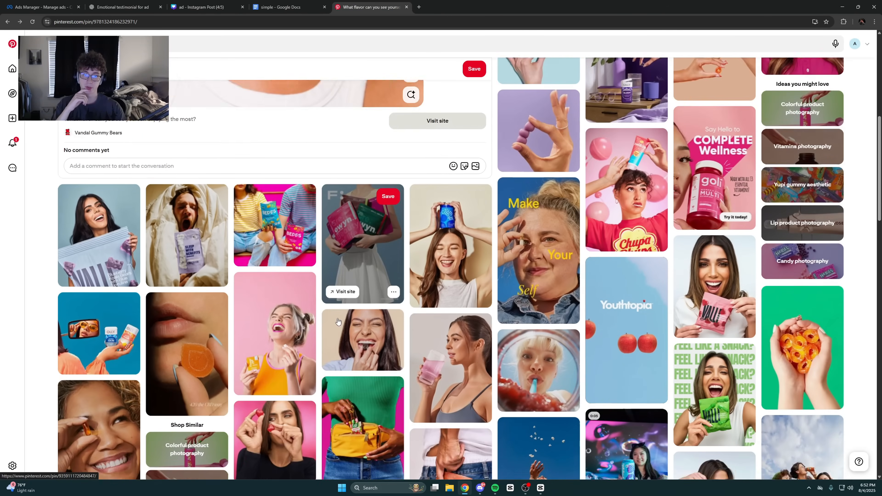
{"action": "scroll", "coordinate": [242, 309], "scroll_direction": "down", "scroll_amount": 10}
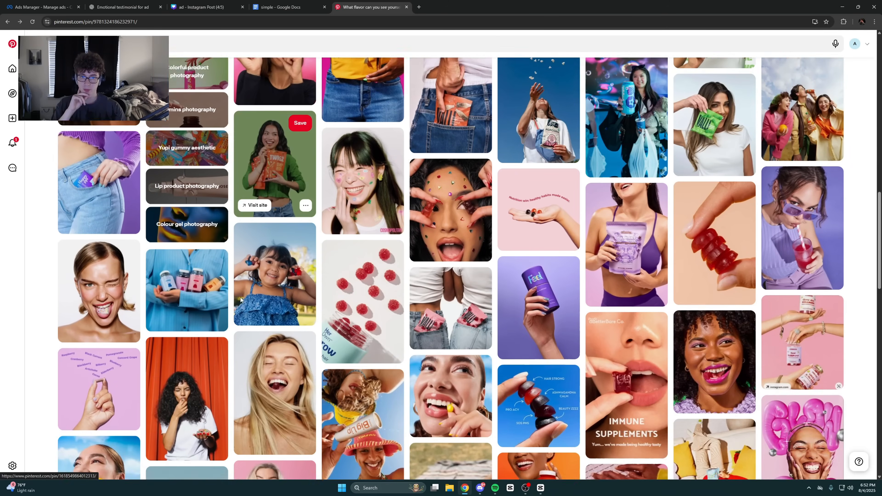
{"action": "scroll", "coordinate": [207, 247], "scroll_direction": "down", "scroll_amount": 15}
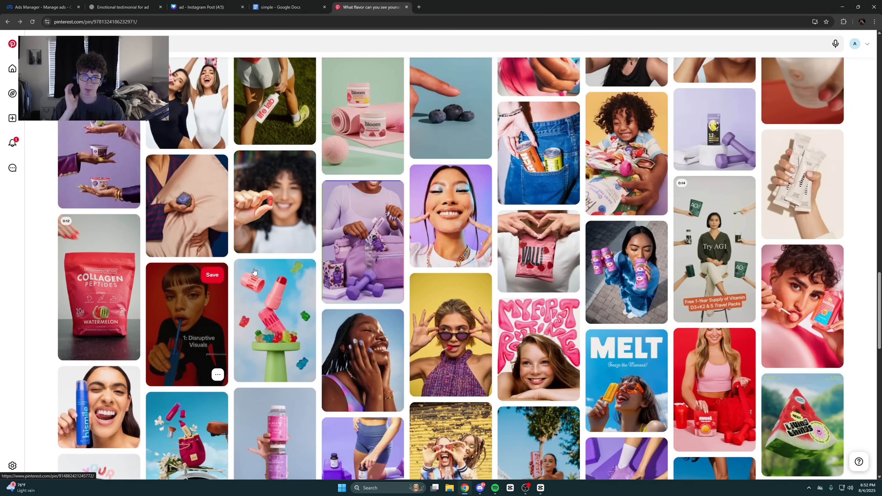
{"action": "scroll", "coordinate": [242, 278], "scroll_direction": "down", "scroll_amount": 5}
{"action": "scroll", "coordinate": [241, 274], "scroll_direction": "down", "scroll_amount": 12}
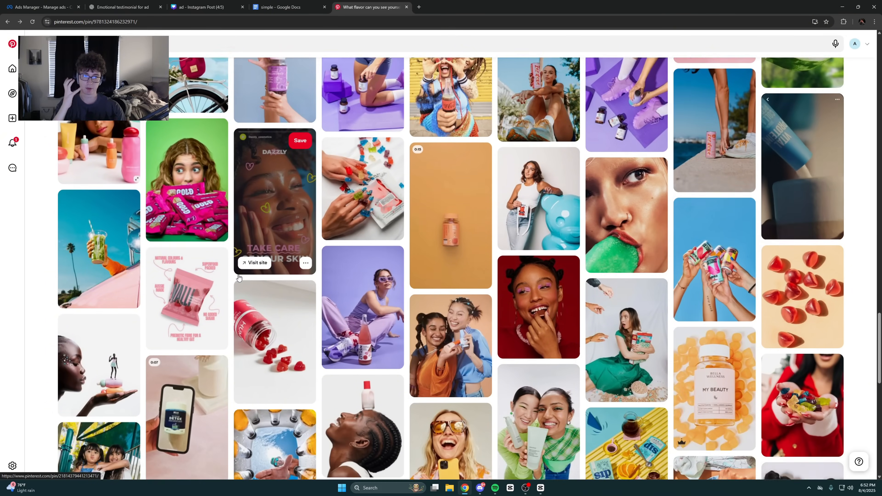
{"action": "scroll", "coordinate": [317, 297], "scroll_direction": "up", "scroll_amount": 20}
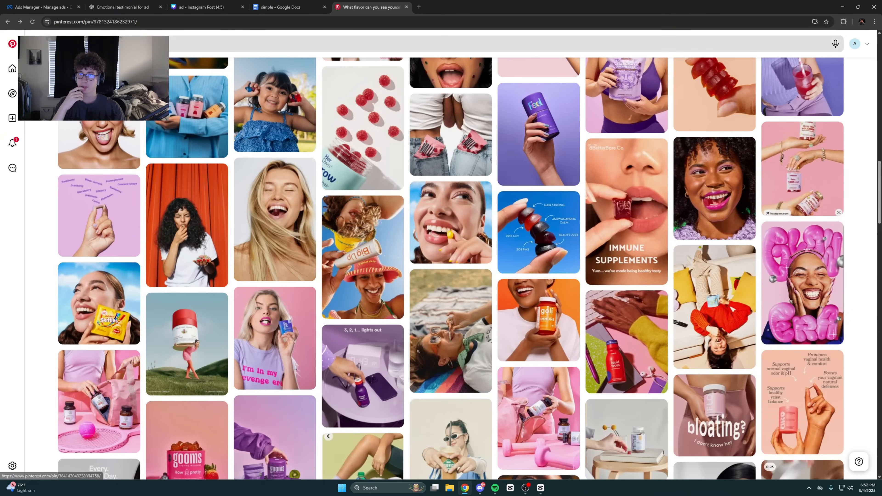
Rerun the recent "supplement ad" search on Pinterest and browse the results for another reference image
{"action": "left_click", "coordinate": [146, 44]}
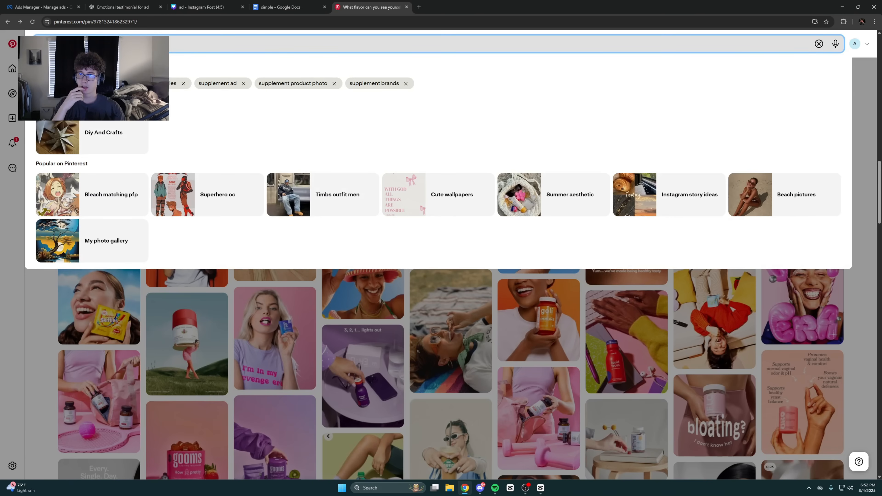
{"action": "left_click", "coordinate": [225, 88]}
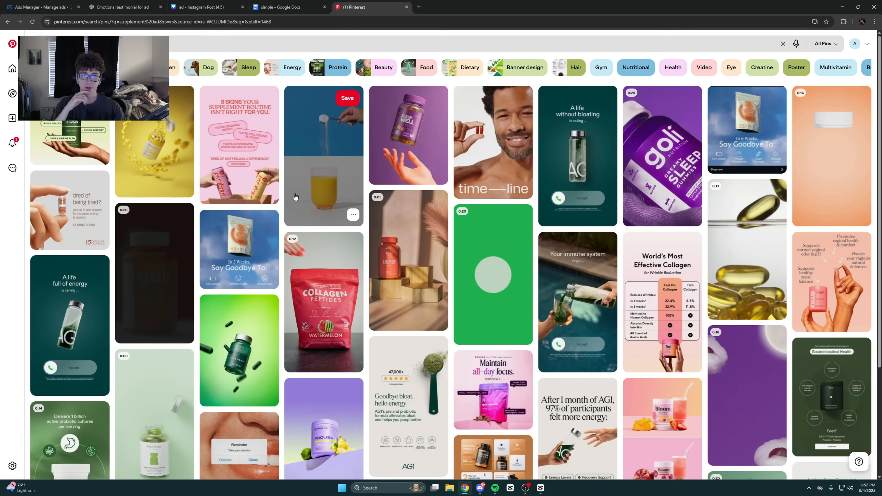
{"action": "scroll", "coordinate": [295, 197], "scroll_direction": "down", "scroll_amount": 20}
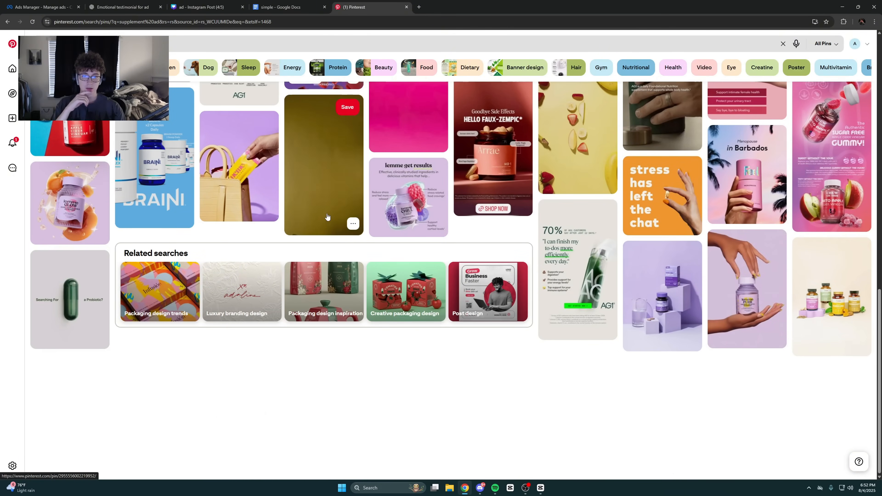
{"action": "scroll", "coordinate": [327, 217], "scroll_direction": "down", "scroll_amount": 10}
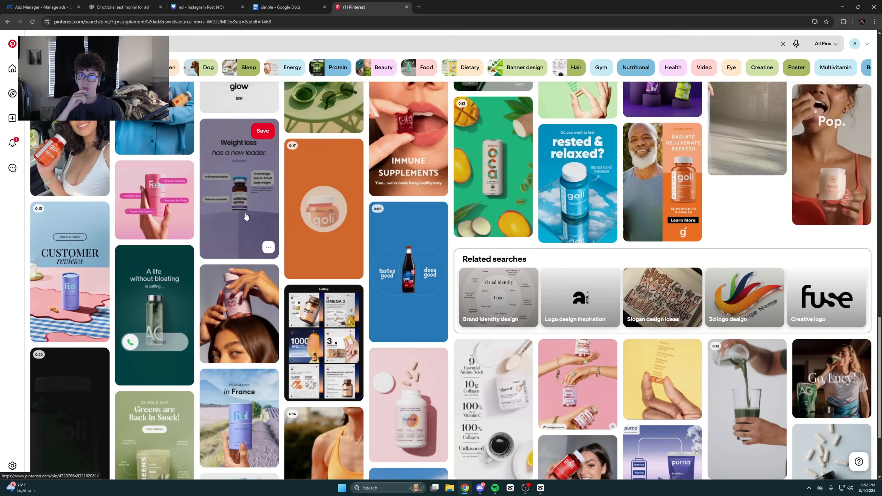
{"action": "scroll", "coordinate": [246, 216], "scroll_direction": "down", "scroll_amount": 6}
{"action": "scroll", "coordinate": [266, 220], "scroll_direction": "up", "scroll_amount": 3}
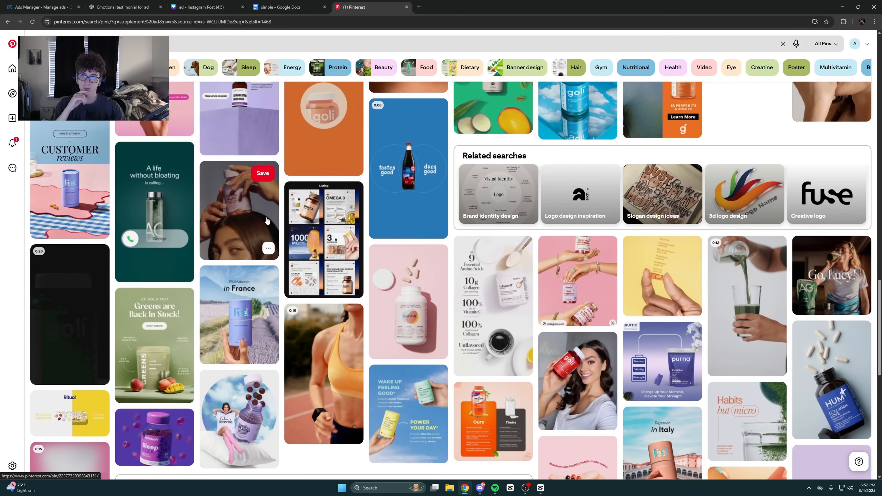
{"action": "scroll", "coordinate": [314, 228], "scroll_direction": "down", "scroll_amount": 6}
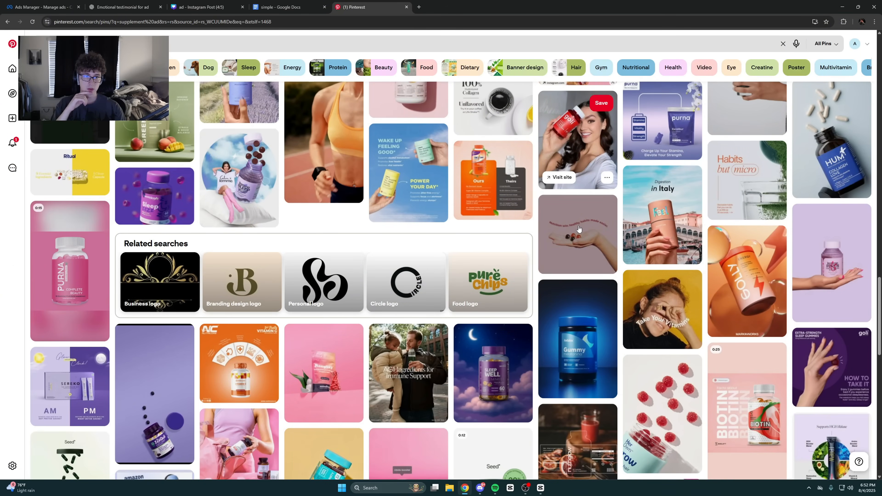
{"action": "scroll", "coordinate": [556, 262], "scroll_direction": "down", "scroll_amount": 5}
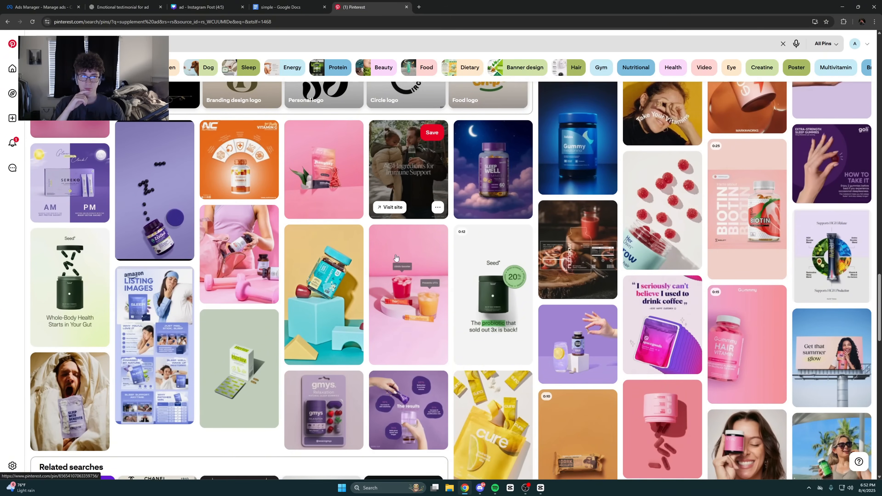
{"action": "scroll", "coordinate": [390, 262], "scroll_direction": "up", "scroll_amount": 3}
{"action": "scroll", "coordinate": [366, 264], "scroll_direction": "down", "scroll_amount": 8}
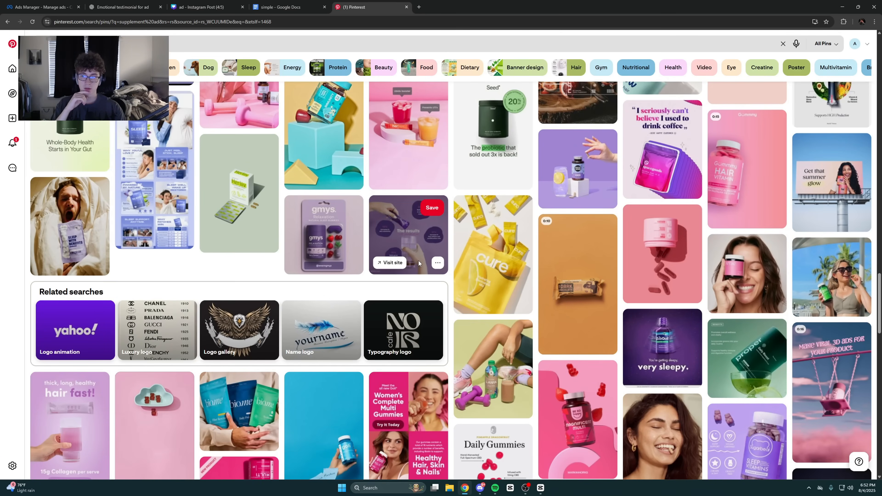
{"action": "scroll", "coordinate": [419, 260], "scroll_direction": "down", "scroll_amount": 12}
{"action": "scroll", "coordinate": [410, 262], "scroll_direction": "down", "scroll_amount": 9}
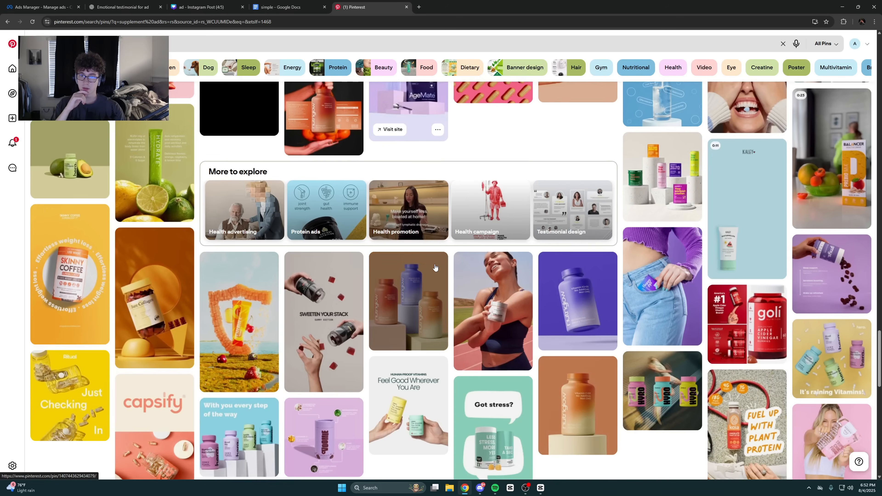
{"action": "scroll", "coordinate": [408, 258], "scroll_direction": "up", "scroll_amount": 1}
{"action": "scroll", "coordinate": [408, 255], "scroll_direction": "down", "scroll_amount": 5}
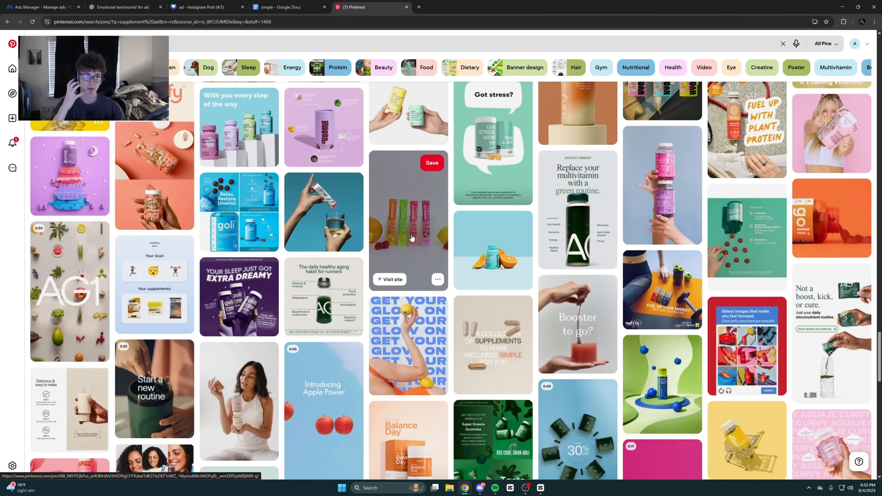
{"action": "scroll", "coordinate": [411, 237], "scroll_direction": "down", "scroll_amount": 9}
{"action": "scroll", "coordinate": [416, 241], "scroll_direction": "up", "scroll_amount": 5}
{"action": "scroll", "coordinate": [423, 245], "scroll_direction": "down", "scroll_amount": 6}
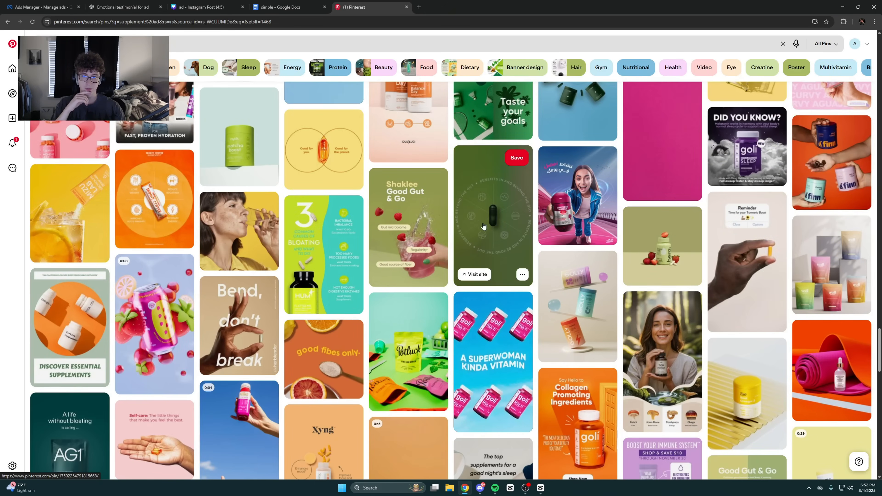
{"action": "scroll", "coordinate": [482, 225], "scroll_direction": "down", "scroll_amount": 6}
{"action": "scroll", "coordinate": [347, 216], "scroll_direction": "up", "scroll_amount": 4}
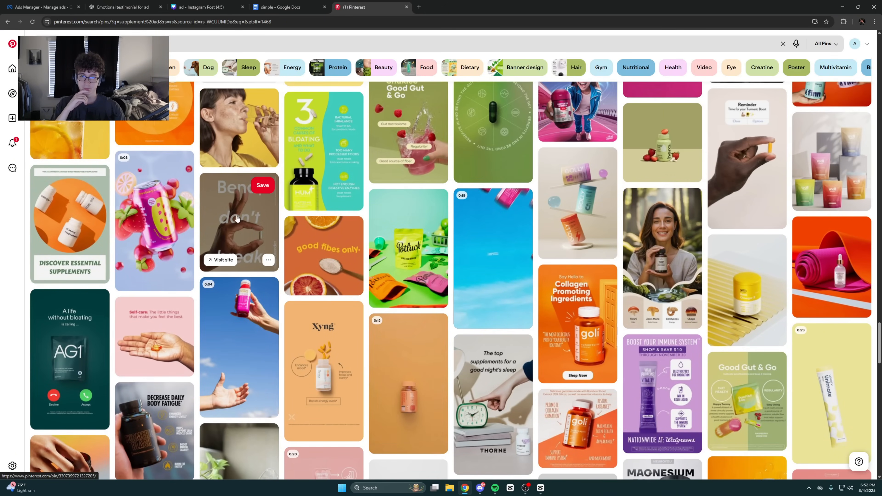
{"action": "scroll", "coordinate": [236, 218], "scroll_direction": "down", "scroll_amount": 10}
{"action": "scroll", "coordinate": [541, 306], "scroll_direction": "up", "scroll_amount": 2}
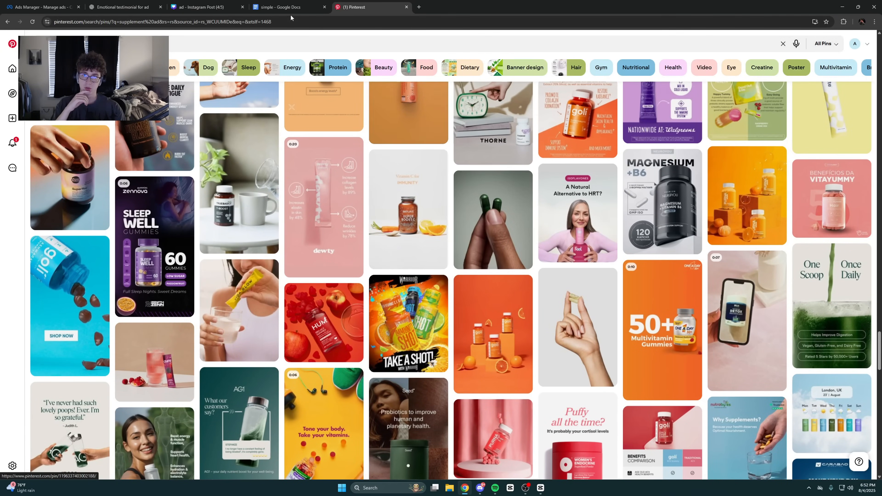
Look further down the "supplement ad" results, examining pins of people holding or taking capsules as possible references
{"action": "left_click", "coordinate": [180, 5]}
{"action": "left_click", "coordinate": [355, 12]}
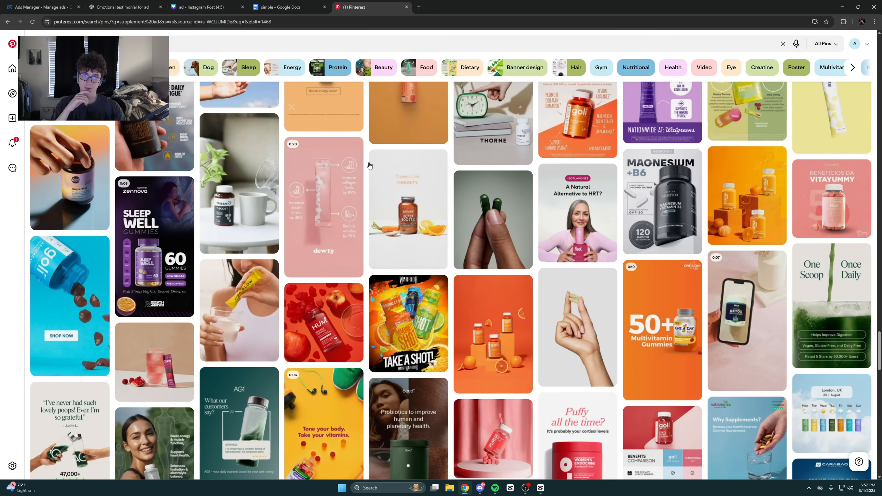
{"action": "scroll", "coordinate": [356, 232], "scroll_direction": "down", "scroll_amount": 2}
{"action": "scroll", "coordinate": [336, 235], "scroll_direction": "down", "scroll_amount": 4}
{"action": "scroll", "coordinate": [336, 235], "scroll_direction": "up", "scroll_amount": 6}
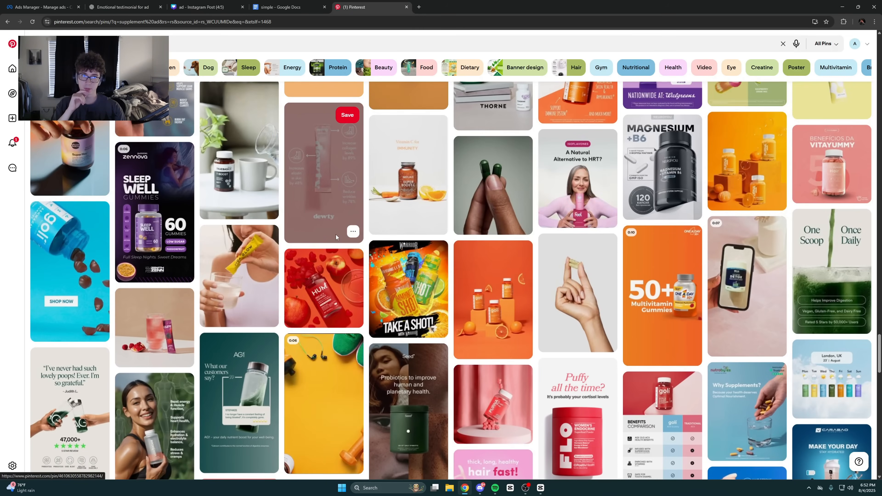
{"action": "scroll", "coordinate": [335, 237], "scroll_direction": "down", "scroll_amount": 8}
{"action": "scroll", "coordinate": [335, 237], "scroll_direction": "down", "scroll_amount": 10}
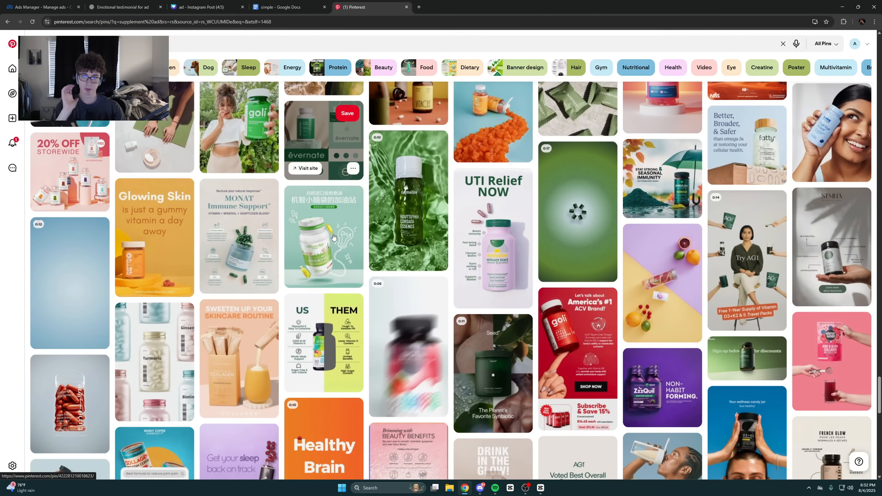
{"action": "scroll", "coordinate": [331, 236], "scroll_direction": "down", "scroll_amount": 6}
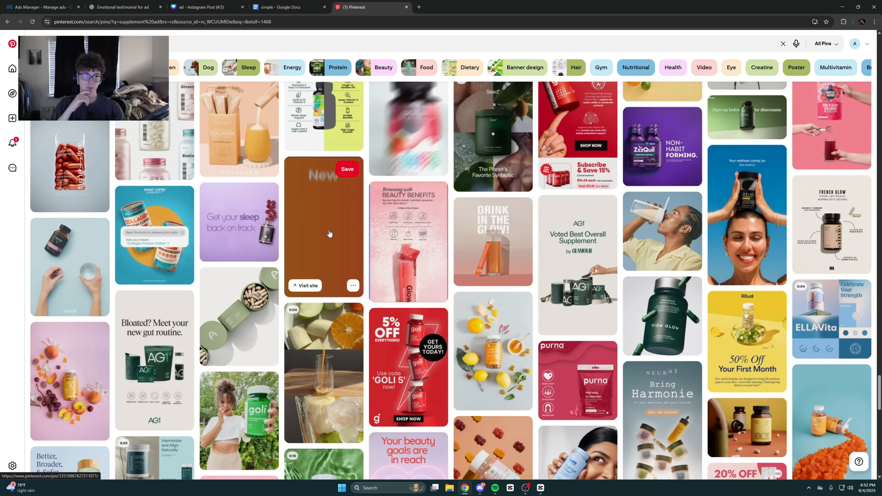
{"action": "scroll", "coordinate": [329, 235], "scroll_direction": "down", "scroll_amount": 10}
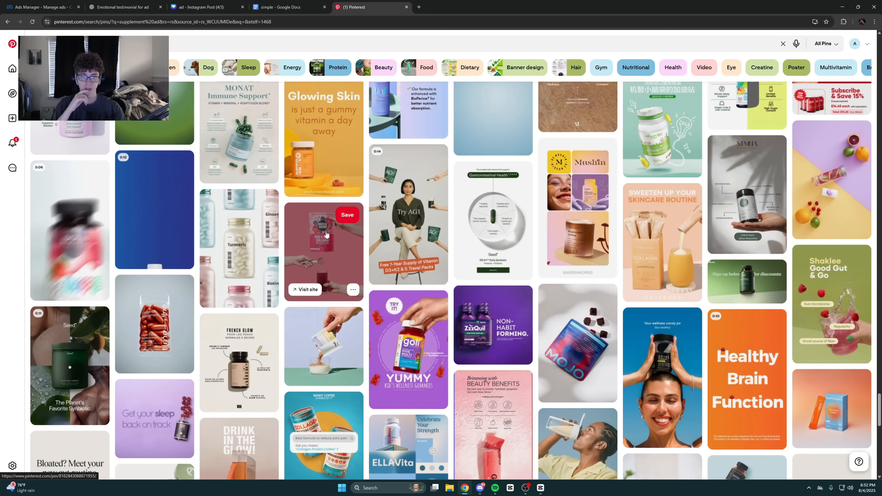
{"action": "scroll", "coordinate": [325, 233], "scroll_direction": "down", "scroll_amount": 5}
{"action": "scroll", "coordinate": [324, 227], "scroll_direction": "down", "scroll_amount": 4}
{"action": "scroll", "coordinate": [322, 226], "scroll_direction": "down", "scroll_amount": 2}
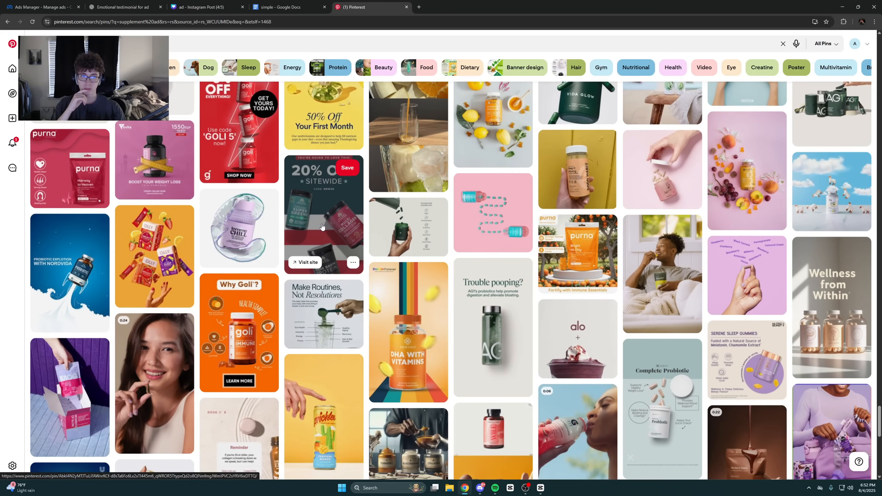
{"action": "scroll", "coordinate": [322, 226], "scroll_direction": "down", "scroll_amount": 12}
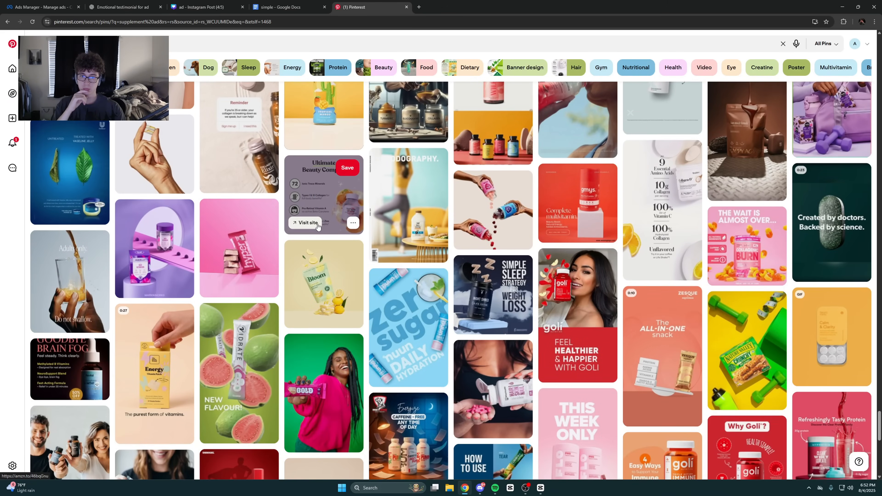
{"action": "scroll", "coordinate": [245, 198], "scroll_direction": "down", "scroll_amount": 15}
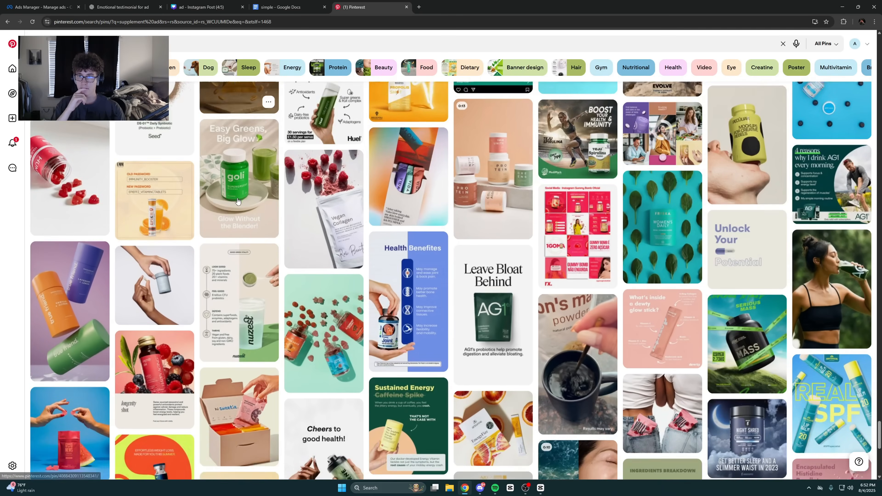
{"action": "scroll", "coordinate": [245, 199], "scroll_direction": "down", "scroll_amount": 20}
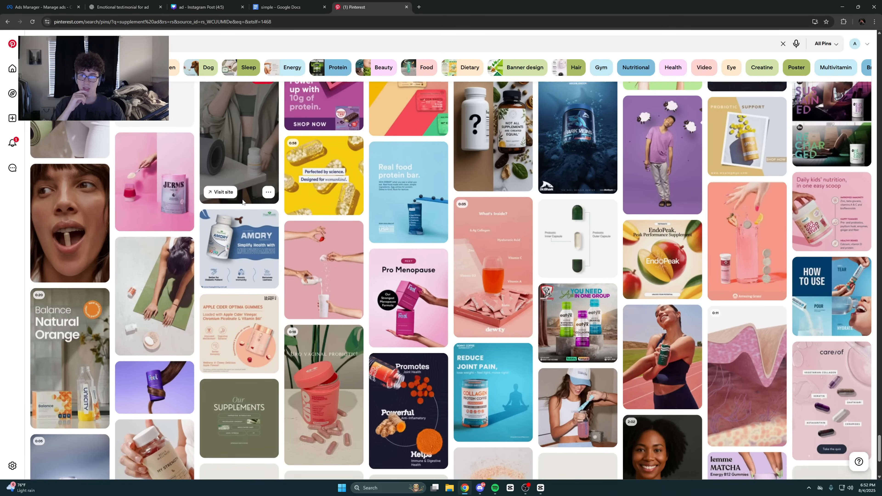
{"action": "scroll", "coordinate": [242, 202], "scroll_direction": "down", "scroll_amount": 10}
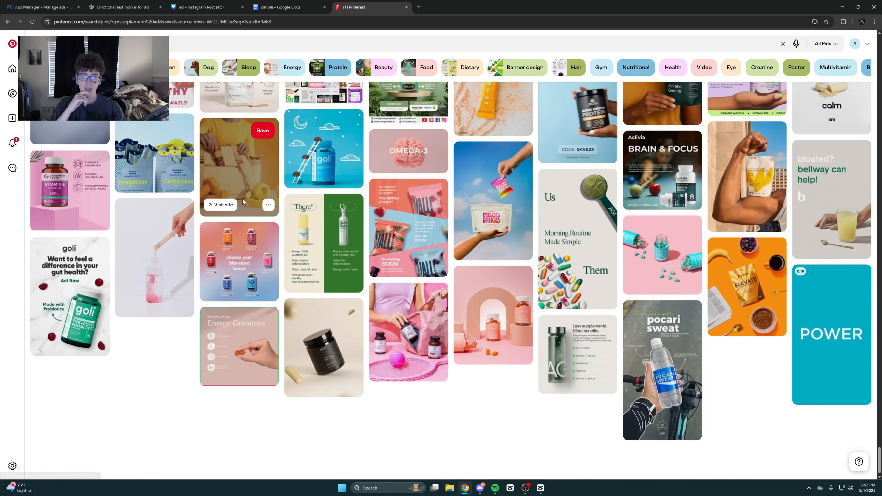
{"action": "scroll", "coordinate": [242, 202], "scroll_direction": "down", "scroll_amount": 15}
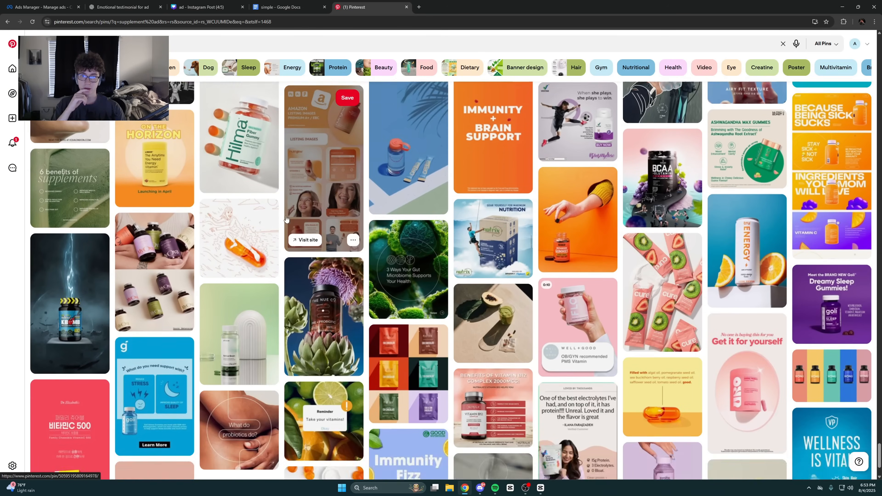
{"action": "scroll", "coordinate": [262, 212], "scroll_direction": "down", "scroll_amount": 15}
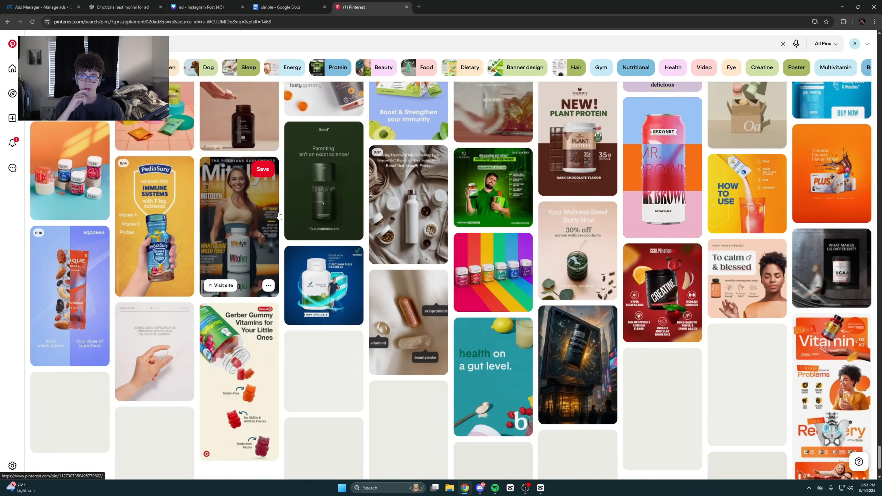
{"action": "scroll", "coordinate": [210, 202], "scroll_direction": "down", "scroll_amount": 15}
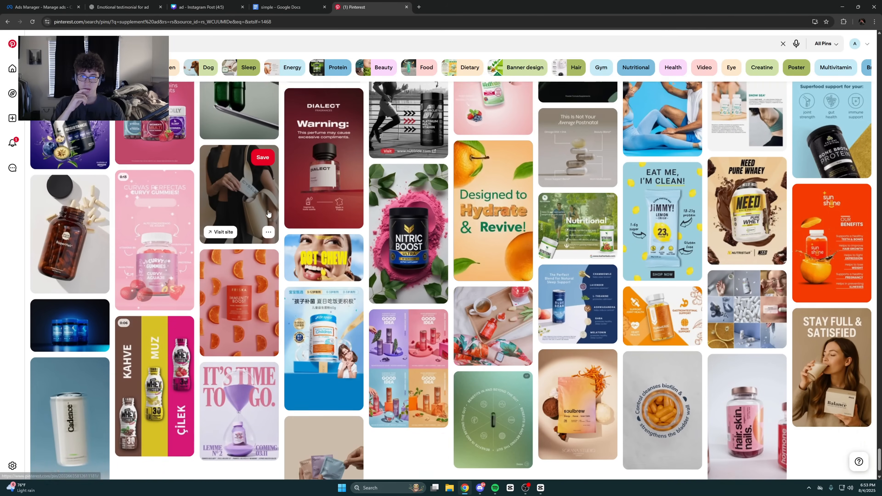
{"action": "scroll", "coordinate": [269, 213], "scroll_direction": "down", "scroll_amount": 15}
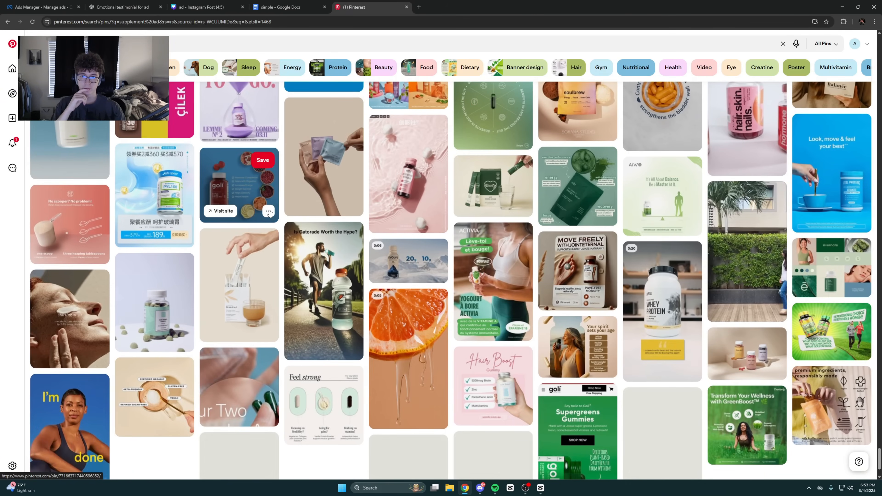
{"action": "scroll", "coordinate": [270, 212], "scroll_direction": "down", "scroll_amount": 2}
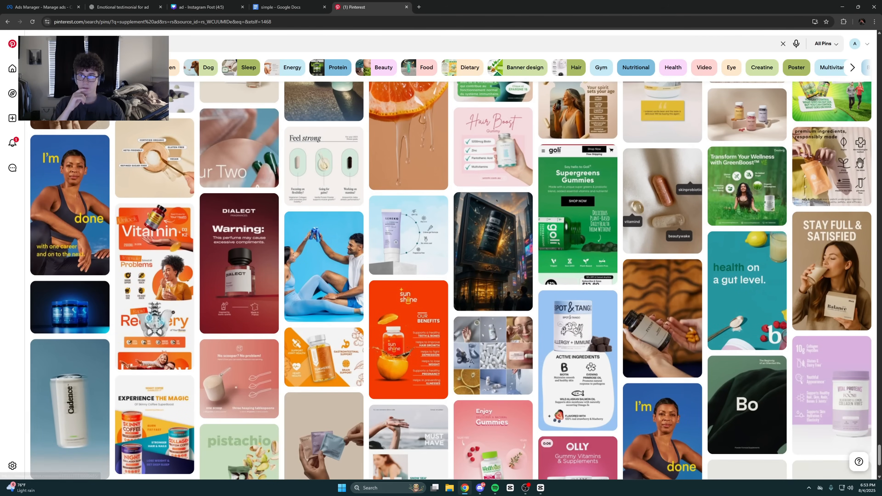
Search Pinterest for "supplement ad capsules" and browse the results for another reference image
{"action": "left_click", "coordinate": [115, 44]}
{"action": "type", "text": "capsules"}
{"action": "key", "text": "Return"}
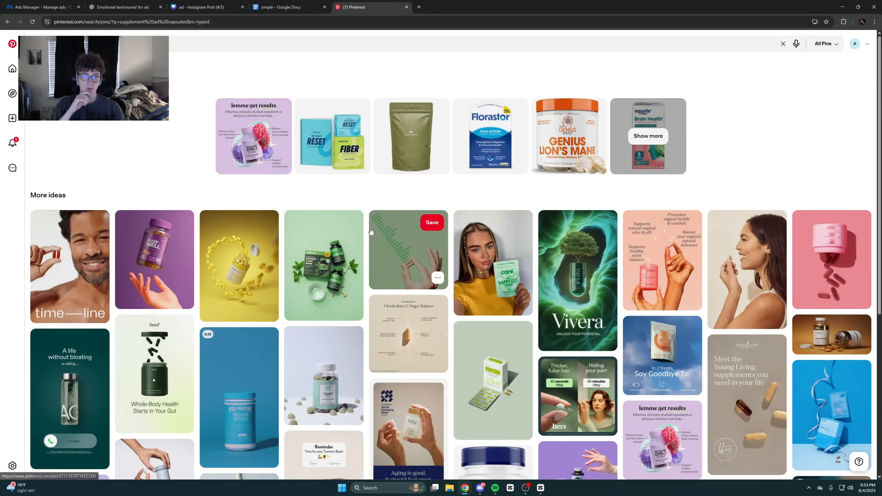
{"action": "scroll", "coordinate": [475, 267], "scroll_direction": "down", "scroll_amount": 6}
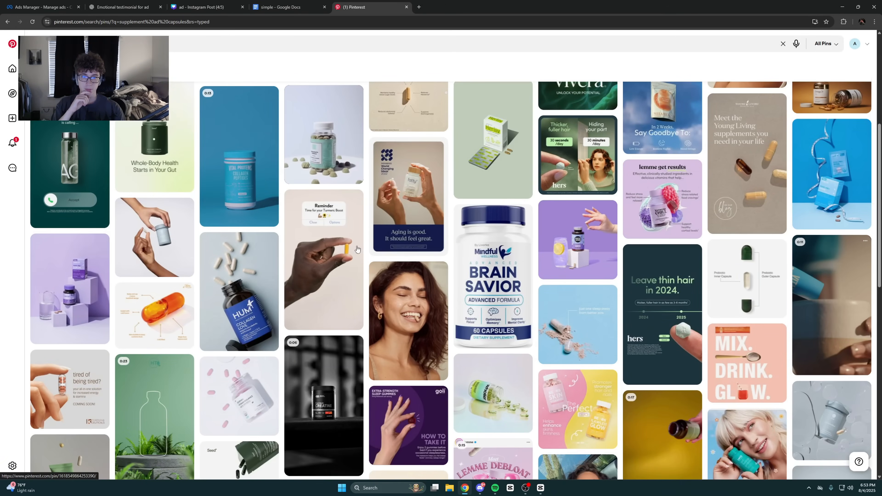
{"action": "scroll", "coordinate": [324, 248], "scroll_direction": "down", "scroll_amount": 6}
{"action": "scroll", "coordinate": [324, 247], "scroll_direction": "down", "scroll_amount": 6}
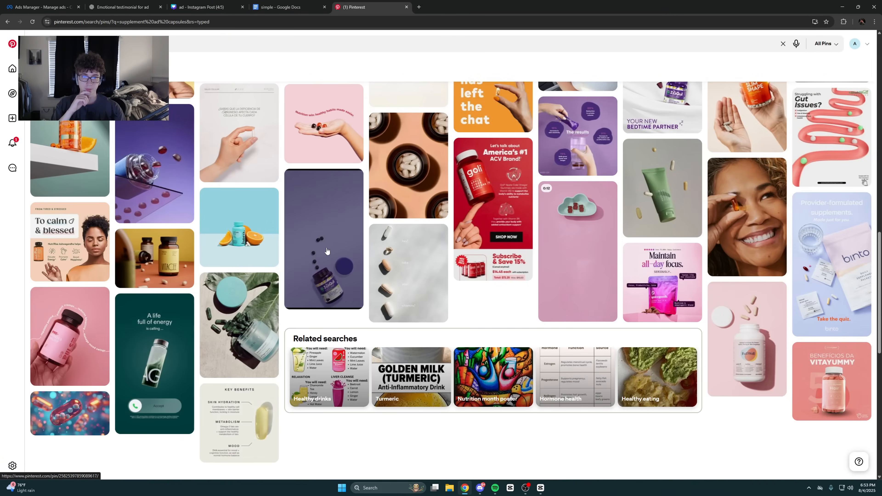
{"action": "scroll", "coordinate": [329, 252], "scroll_direction": "down", "scroll_amount": 6}
{"action": "scroll", "coordinate": [260, 231], "scroll_direction": "down", "scroll_amount": 6}
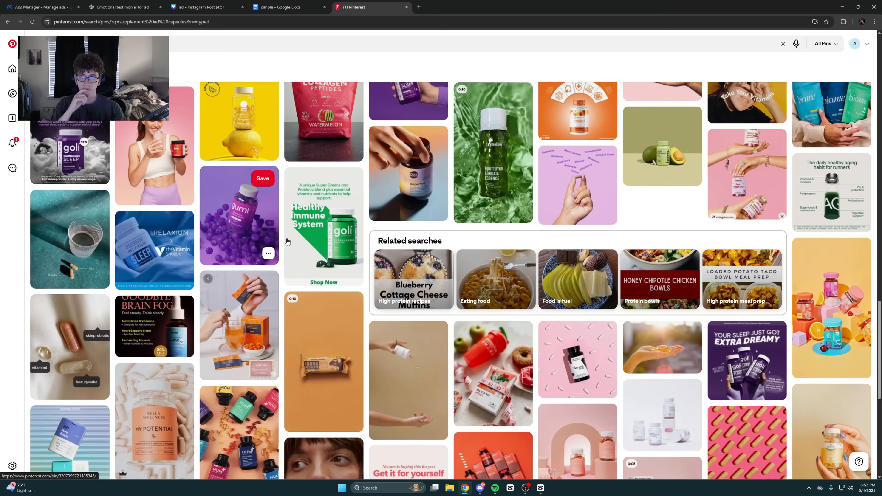
{"action": "scroll", "coordinate": [261, 239], "scroll_direction": "down", "scroll_amount": 5}
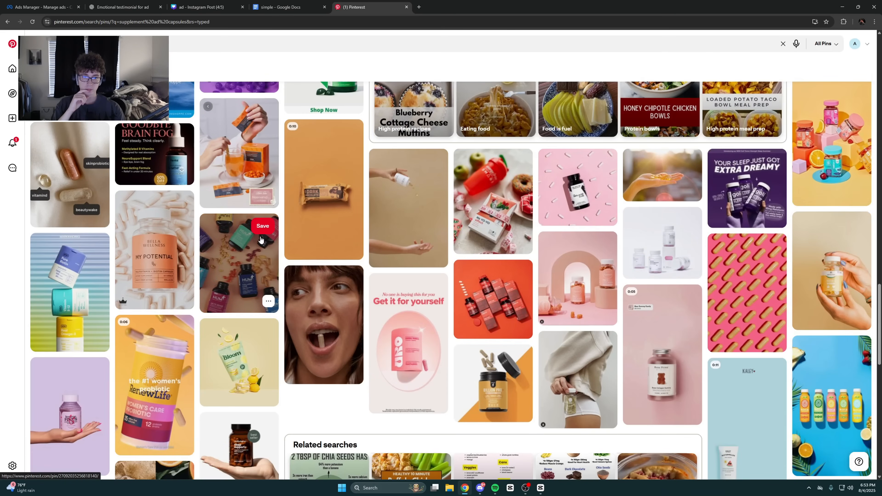
{"action": "scroll", "coordinate": [260, 239], "scroll_direction": "down", "scroll_amount": 6}
{"action": "scroll", "coordinate": [255, 239], "scroll_direction": "down", "scroll_amount": 3}
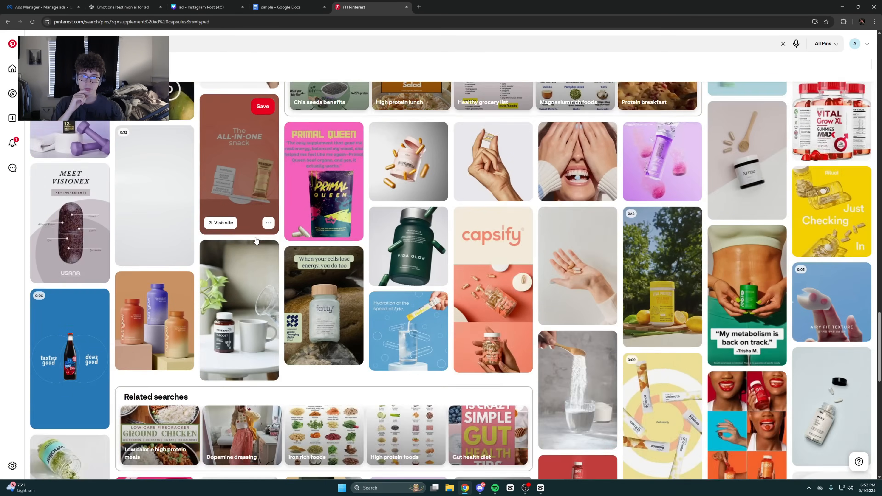
{"action": "scroll", "coordinate": [256, 239], "scroll_direction": "down", "scroll_amount": 5}
{"action": "scroll", "coordinate": [253, 240], "scroll_direction": "down", "scroll_amount": 7}
{"action": "scroll", "coordinate": [251, 241], "scroll_direction": "up", "scroll_amount": 2}
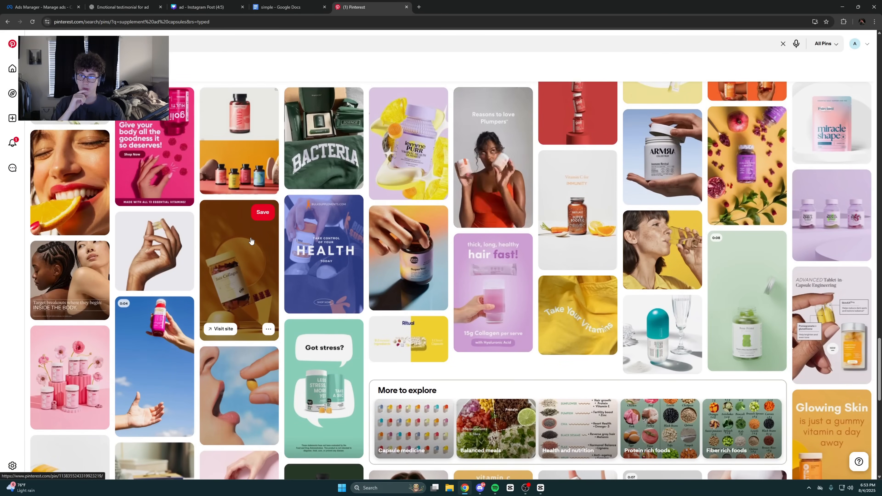
{"action": "scroll", "coordinate": [251, 239], "scroll_direction": "down", "scroll_amount": 6}
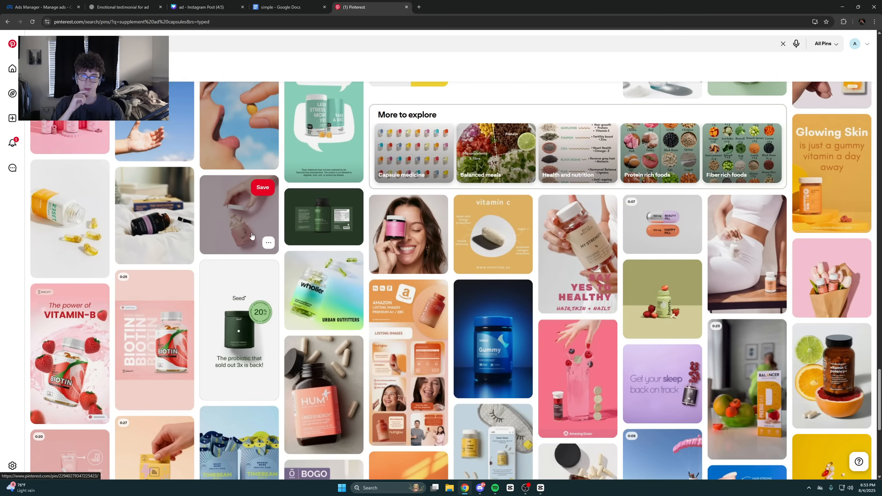
Open the pin of the smiling woman holding a pink Arrae jar, and from its related pins open the woman holding a yellow capsule to her eye
{"action": "left_click", "coordinate": [403, 239]}
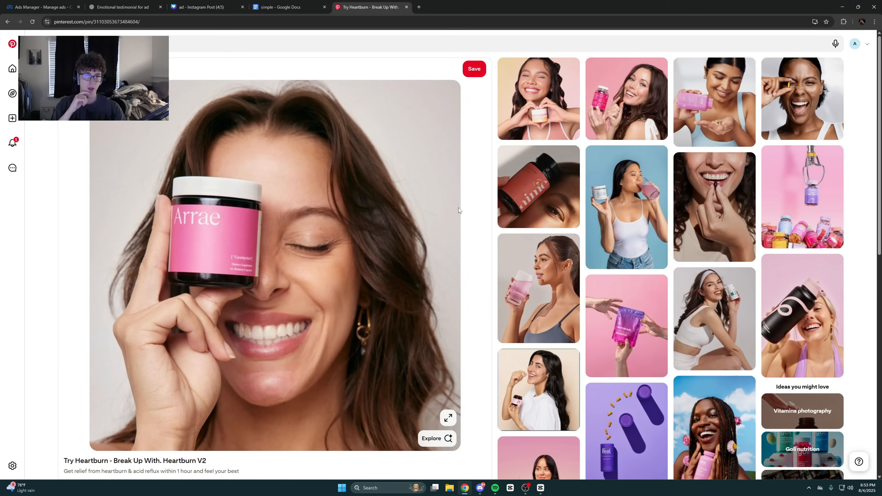
{"action": "scroll", "coordinate": [538, 208], "scroll_direction": "down", "scroll_amount": 5}
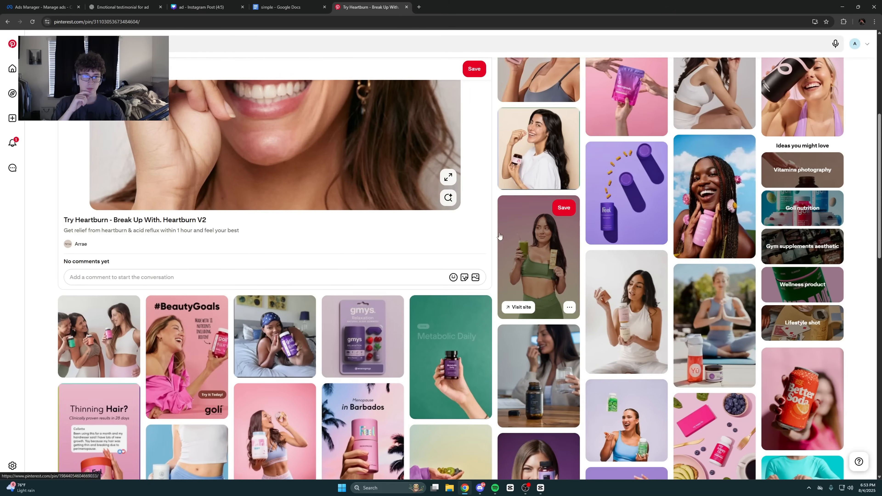
{"action": "scroll", "coordinate": [620, 279], "scroll_direction": "up", "scroll_amount": 5}
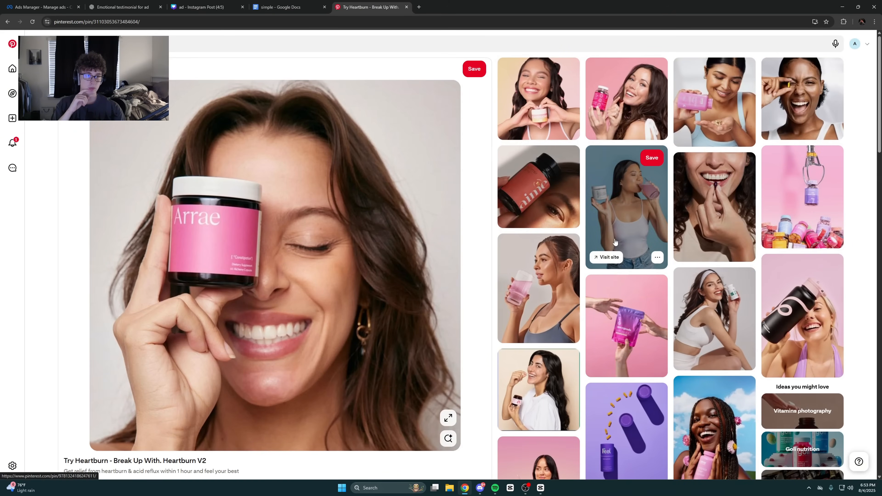
{"action": "left_click", "coordinate": [788, 115]}
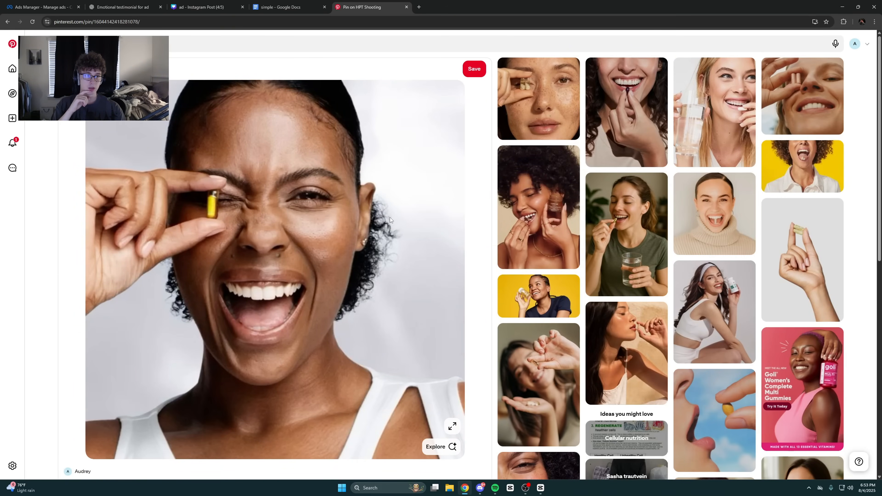
Open the related pin of the woman in a beige turtleneck with a capsule in her mouth and examine its similar pins
{"action": "left_click", "coordinate": [698, 217]}
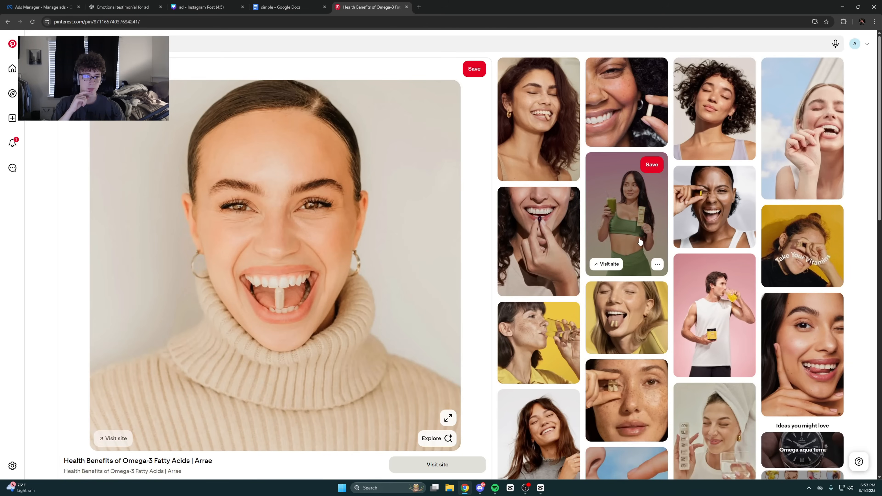
{"action": "scroll", "coordinate": [590, 243], "scroll_direction": "down", "scroll_amount": 4}
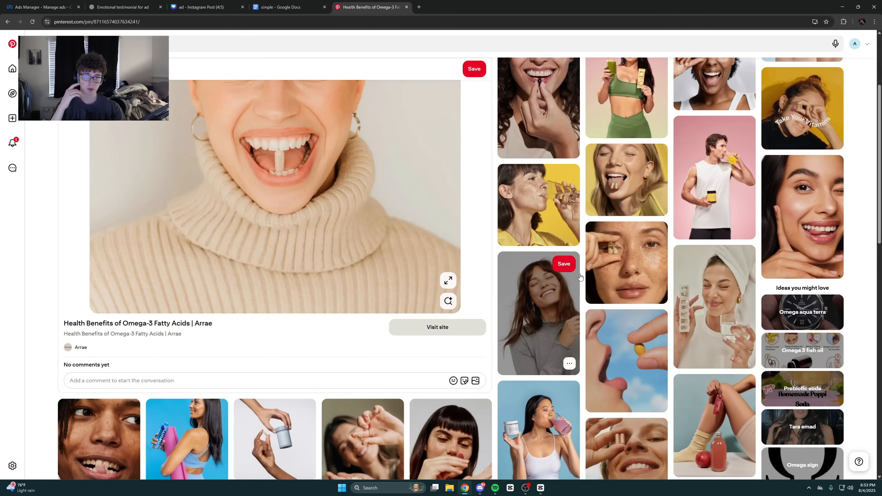
{"action": "scroll", "coordinate": [565, 250], "scroll_direction": "up", "scroll_amount": 4}
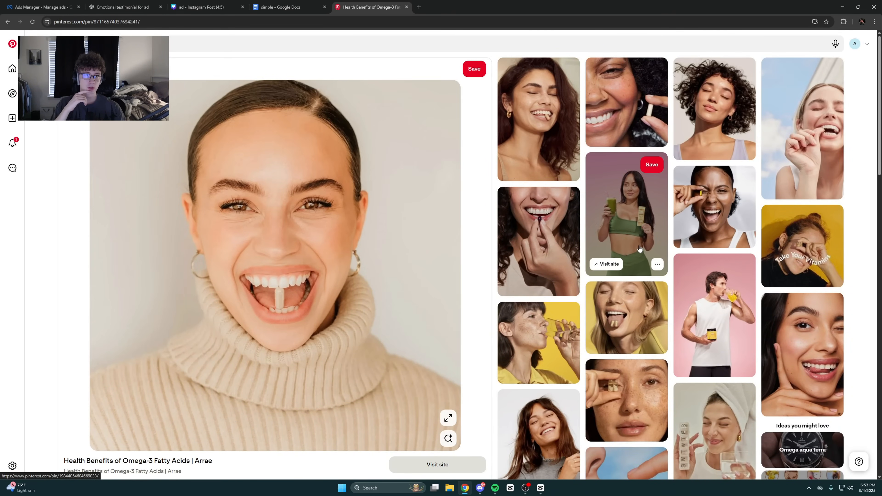
{"action": "scroll", "coordinate": [638, 247], "scroll_direction": "down", "scroll_amount": 15}
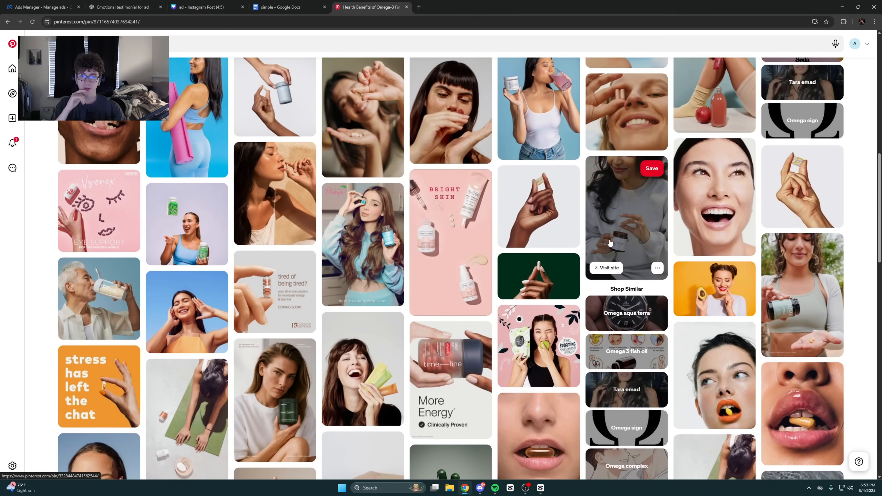
{"action": "scroll", "coordinate": [319, 238], "scroll_direction": "up", "scroll_amount": 2}
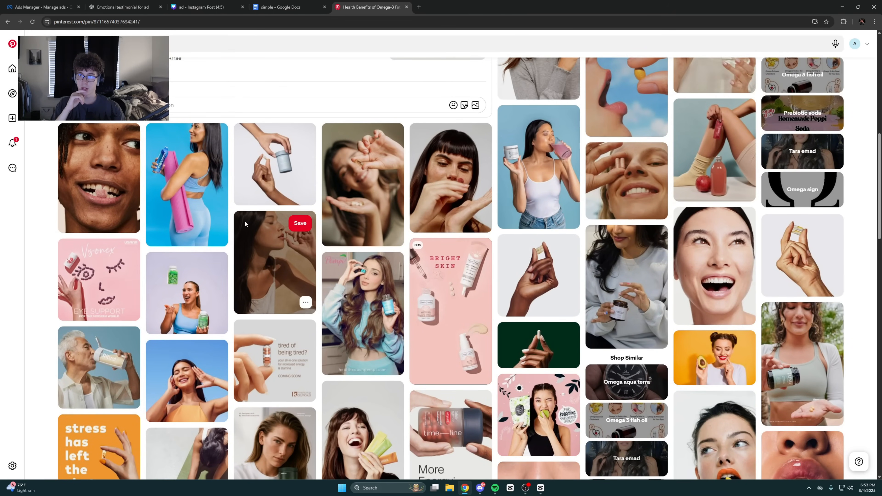
{"action": "scroll", "coordinate": [243, 223], "scroll_direction": "down", "scroll_amount": 10}
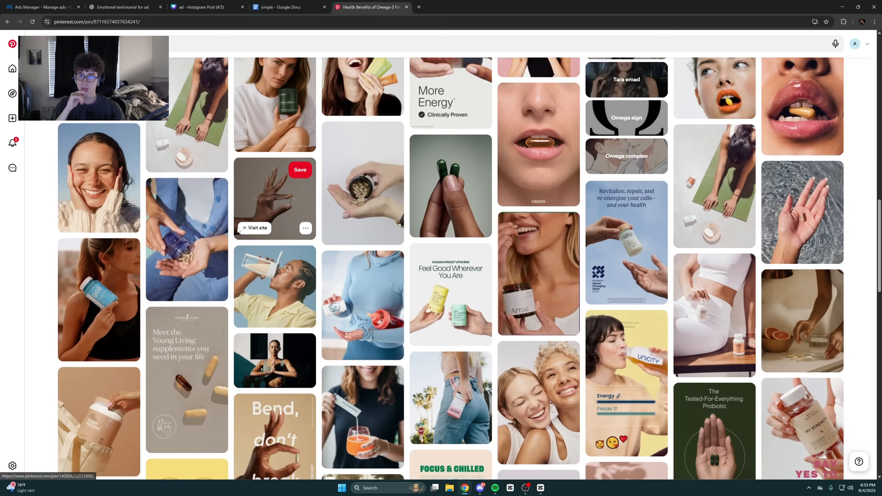
{"action": "scroll", "coordinate": [571, 229], "scroll_direction": "down", "scroll_amount": 6}
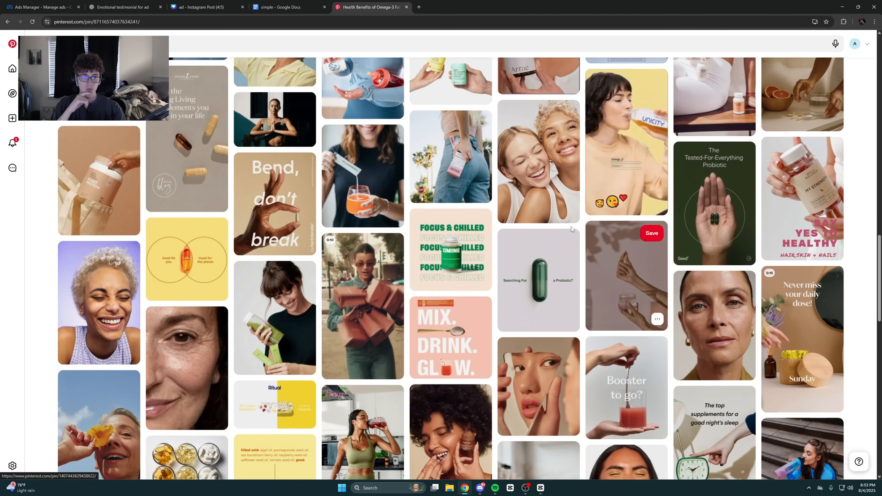
{"action": "scroll", "coordinate": [503, 240], "scroll_direction": "down", "scroll_amount": 5}
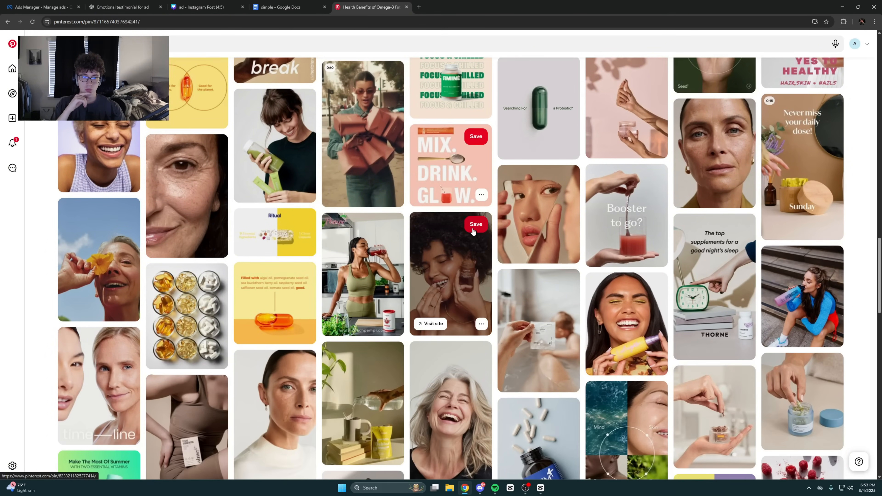
{"action": "scroll", "coordinate": [535, 237], "scroll_direction": "down", "scroll_amount": 5}
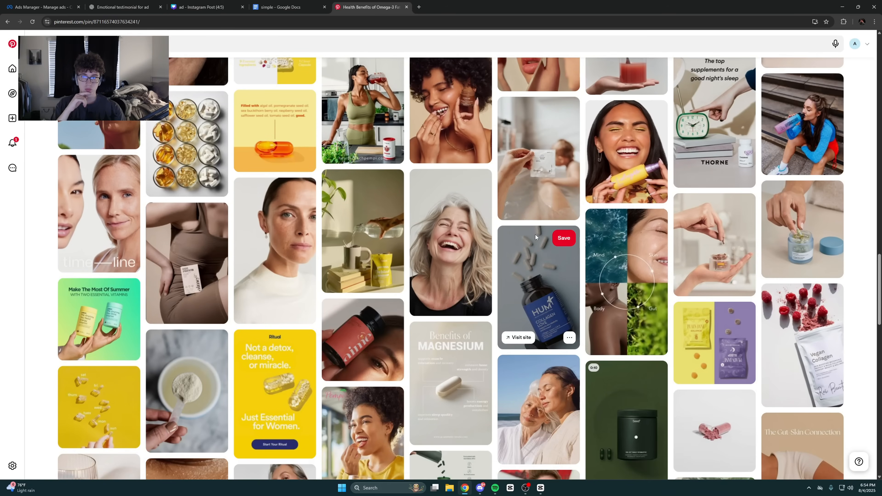
{"action": "scroll", "coordinate": [536, 236], "scroll_direction": "up", "scroll_amount": 20}
{"action": "scroll", "coordinate": [537, 267], "scroll_direction": "down", "scroll_amount": 5}
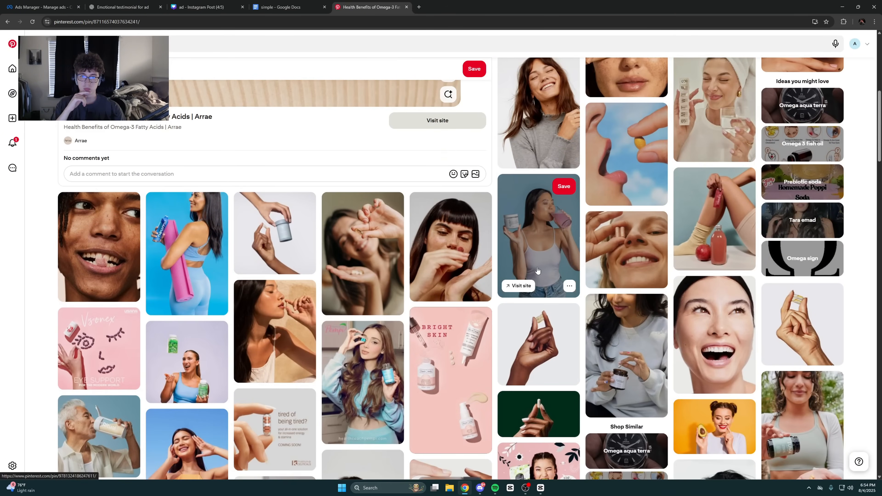
{"action": "scroll", "coordinate": [537, 268], "scroll_direction": "up", "scroll_amount": 10}
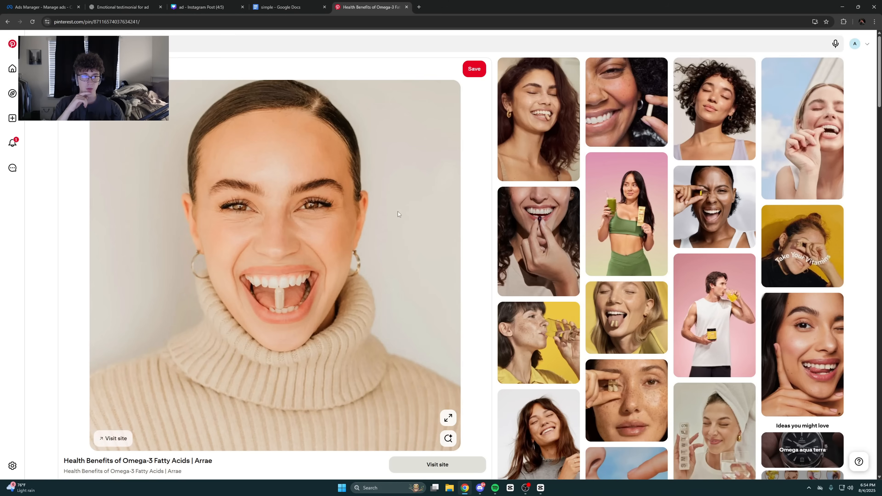
Return to the pin of the woman holding a yellow capsule to her eye and copy its image
{"action": "left_click", "coordinate": [627, 215]}
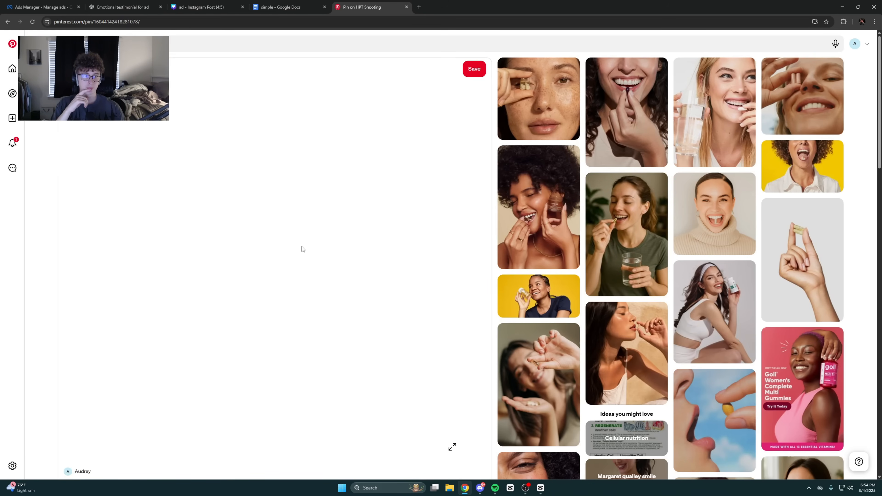
{"action": "scroll", "coordinate": [302, 249], "scroll_direction": "down", "scroll_amount": 5}
{"action": "scroll", "coordinate": [437, 284], "scroll_direction": "down", "scroll_amount": 5}
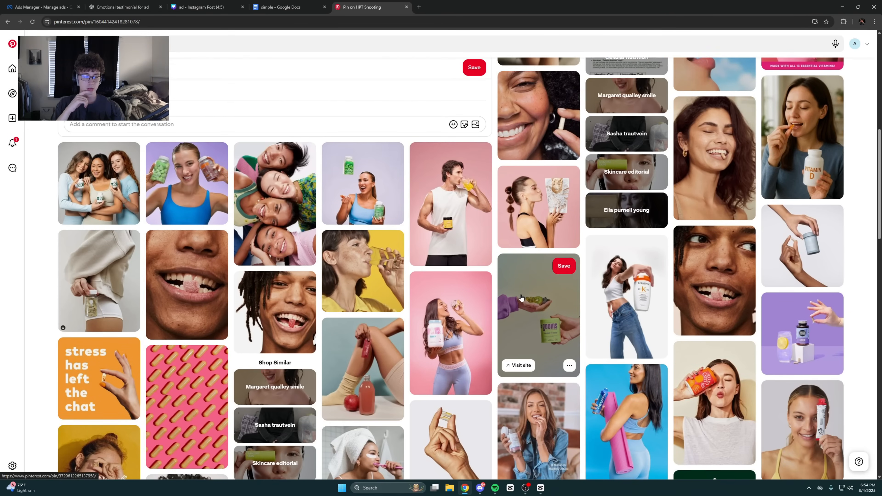
{"action": "scroll", "coordinate": [521, 297], "scroll_direction": "down", "scroll_amount": 1}
{"action": "scroll", "coordinate": [322, 264], "scroll_direction": "up", "scroll_amount": 10}
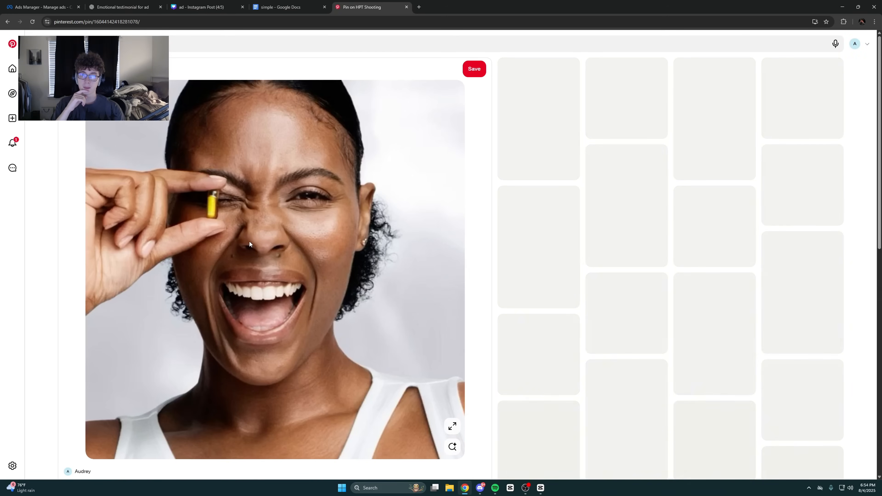
{"action": "right_click", "coordinate": [250, 242]}
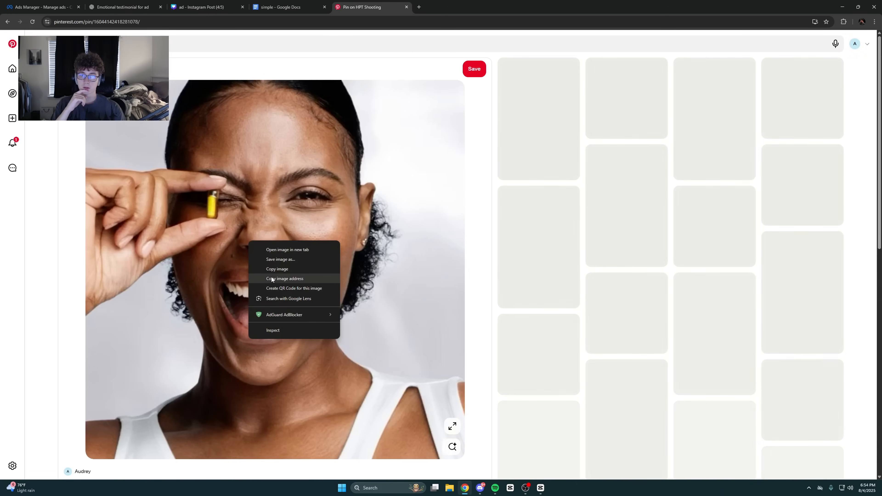
{"action": "left_click", "coordinate": [277, 269]}
In the ChatGPT chat, send the copied photo, asking to recreate it with a tan capsule and fill in her cut-off head top and arm/hand
{"action": "left_click", "coordinate": [123, 7]}
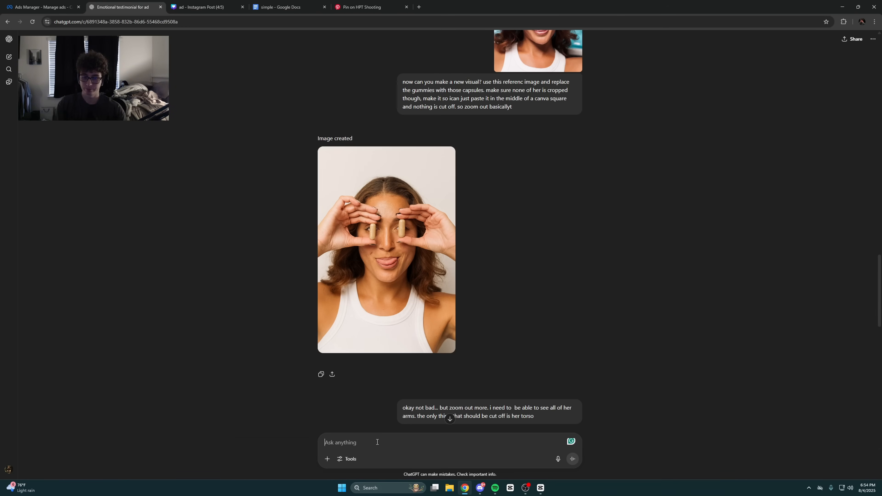
{"action": "key", "text": "ctrl+v"}
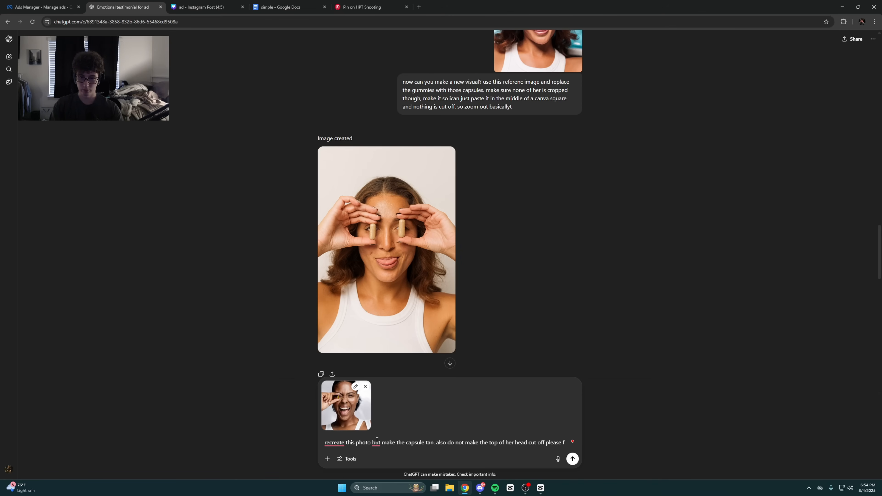
{"action": "type", "text": "l that in and also fill in the rest of her arm / hand"}
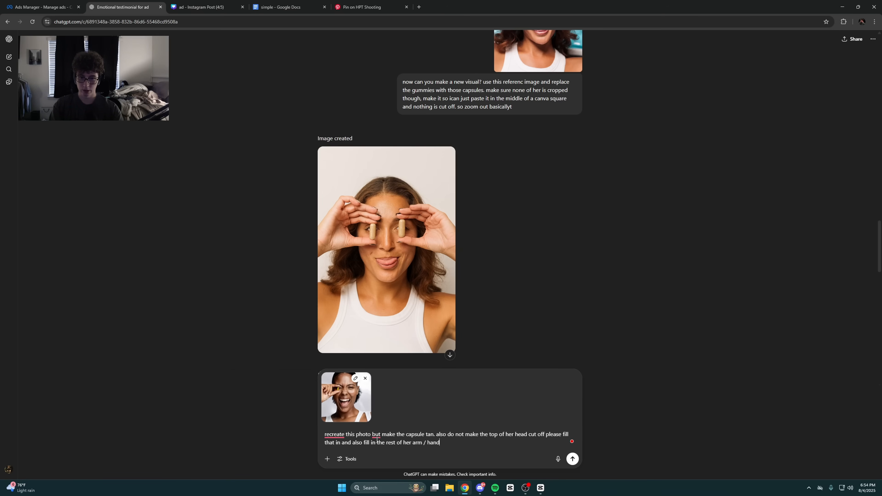
{"action": "key", "text": "Return"}
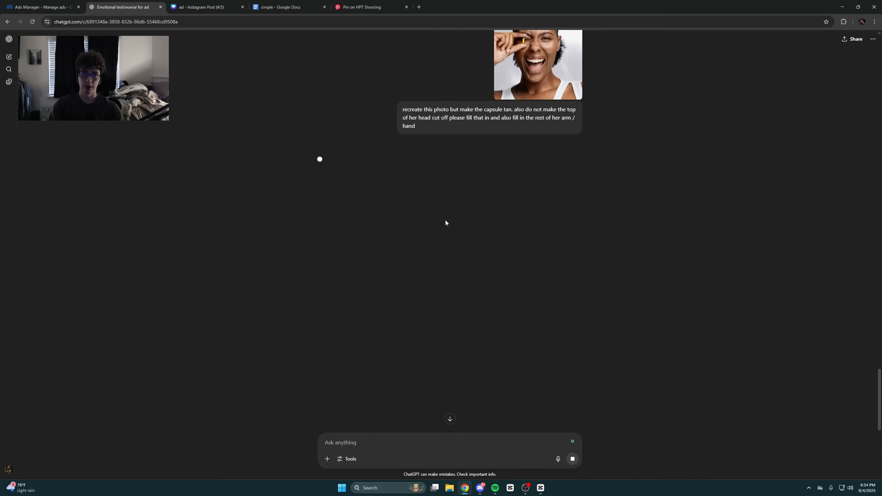
Copy the full-size generated image of the woman with the tan capsule and switch to the Canva ad design
{"action": "scroll", "coordinate": [471, 187], "scroll_direction": "down", "scroll_amount": 2}
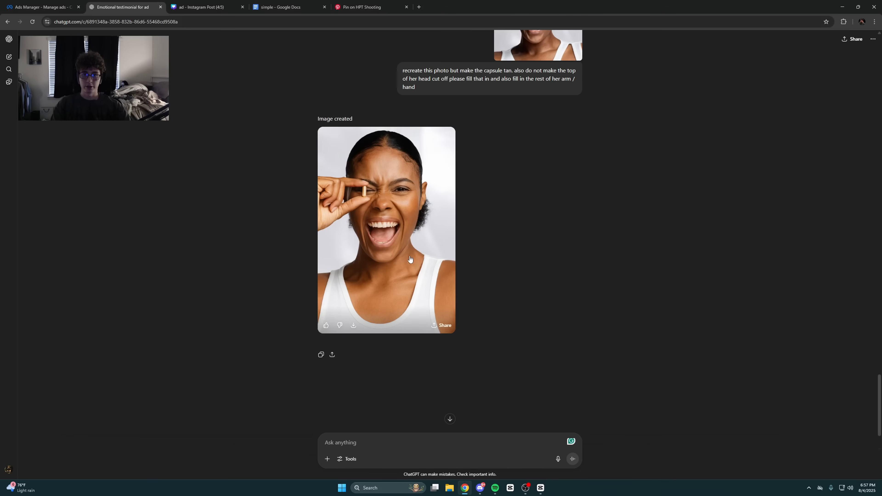
{"action": "left_click", "coordinate": [322, 256]}
{"action": "right_click", "coordinate": [442, 243]}
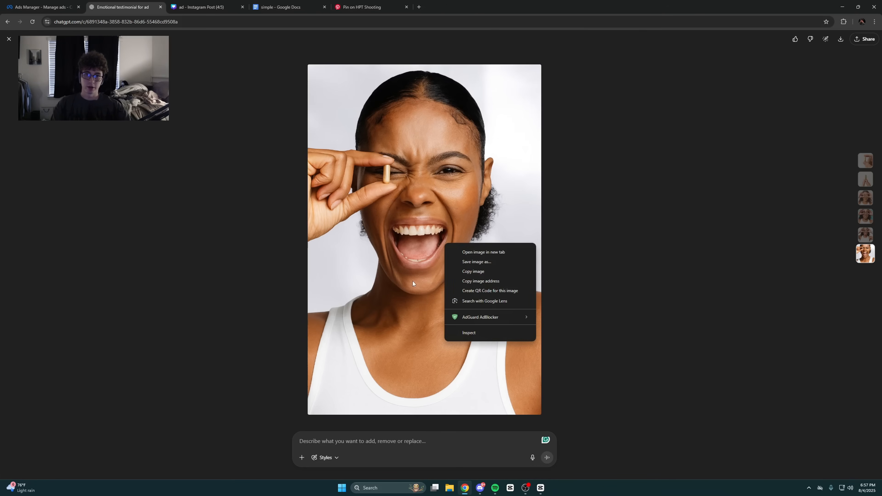
{"action": "left_click", "coordinate": [472, 271]}
{"action": "left_click", "coordinate": [8, 38]}
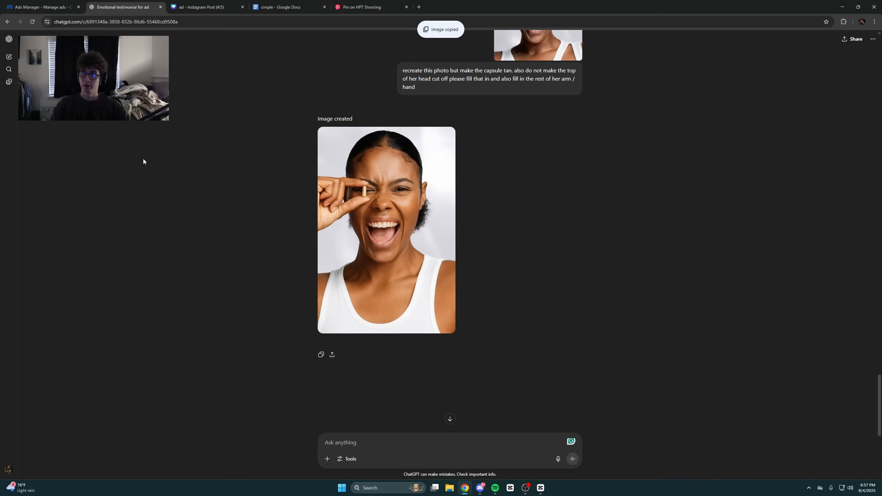
{"action": "left_click", "coordinate": [201, 7]}
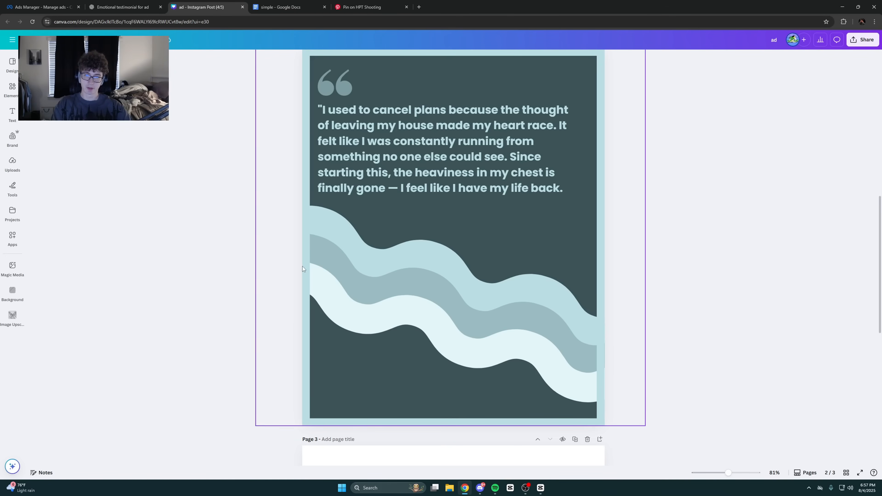
Paste the copied woman-with-capsule image onto page 2, remove its background, enlarge it and place it below the quote at the page's left edge
{"action": "key", "text": "ctrl+v"}
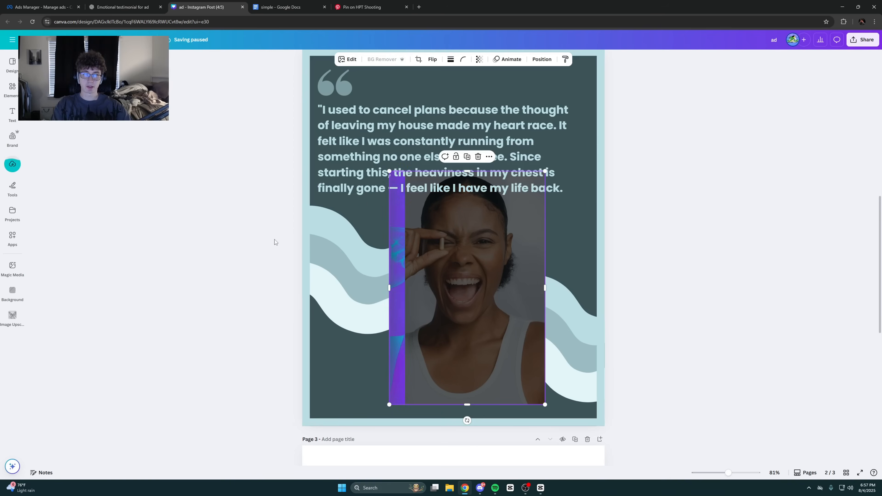
{"action": "left_click_drag", "start_coordinate": [458, 277], "coordinate": [461, 359]}
{"action": "left_click_drag", "start_coordinate": [380, 279], "coordinate": [252, 207]}
{"action": "left_click_drag", "start_coordinate": [379, 267], "coordinate": [377, 286]}
{"action": "left_click_drag", "start_coordinate": [309, 196], "coordinate": [294, 187]}
{"action": "left_click_drag", "start_coordinate": [353, 235], "coordinate": [353, 247]}
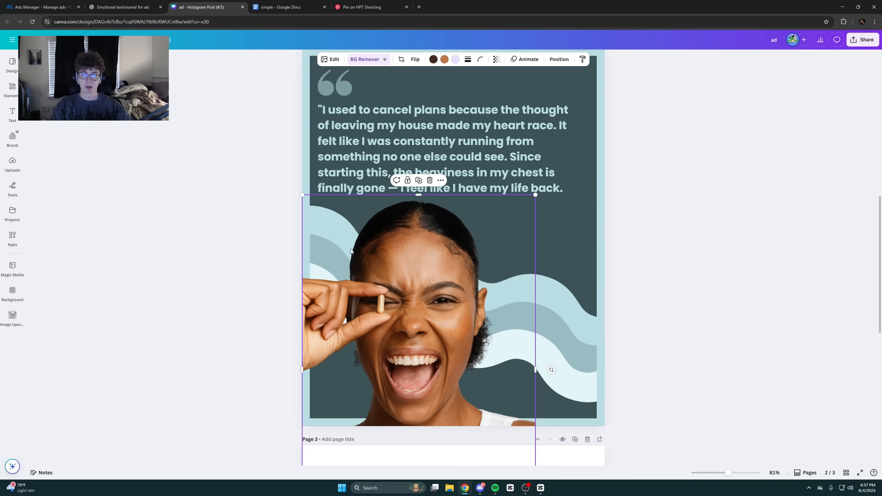
Try moving the woman cutout slightly lower, and undo the move
{"action": "left_click", "coordinate": [235, 238]}
{"action": "left_click_drag", "start_coordinate": [529, 414], "coordinate": [529, 421]}
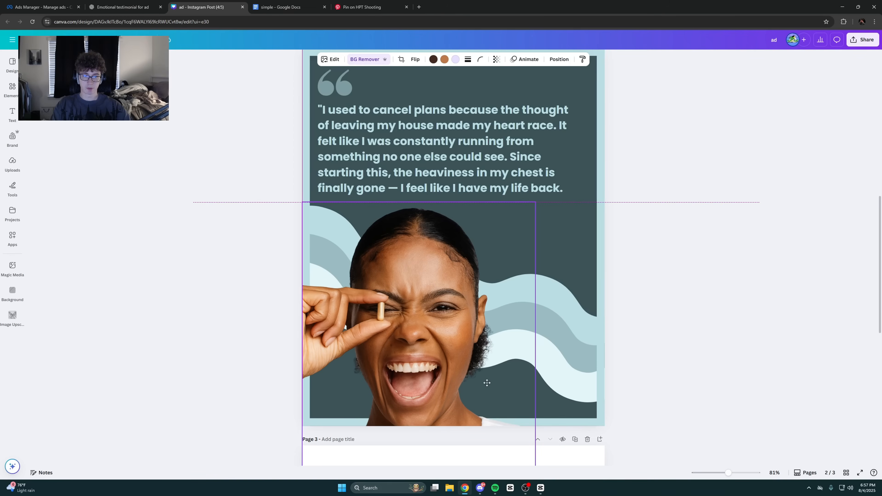
{"action": "left_click", "coordinate": [215, 313]}
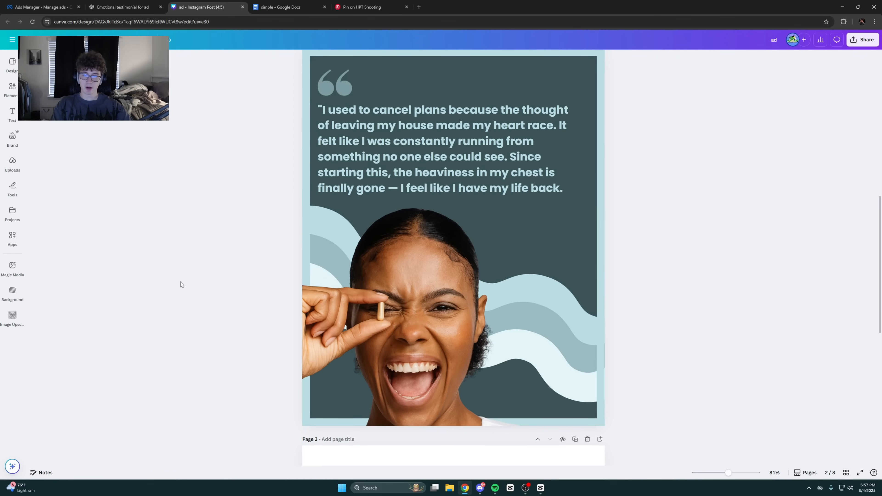
{"action": "key", "text": "ctrl+z"}
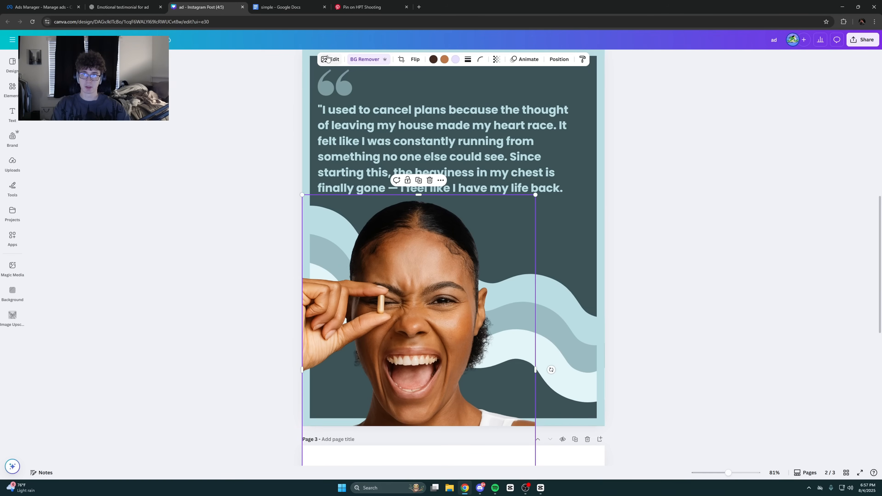
Try widening the woman image on its right side with Magic Expand and removing the background of the expanded result
{"action": "left_click", "coordinate": [330, 59]}
{"action": "left_click", "coordinate": [140, 159]}
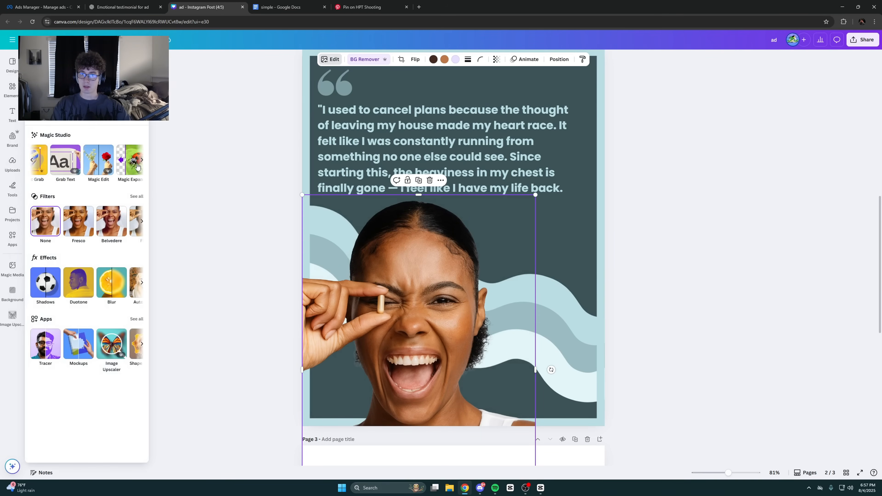
{"action": "left_click", "coordinate": [117, 165]}
{"action": "left_click_drag", "start_coordinate": [536, 198], "coordinate": [557, 195]}
{"action": "left_click", "coordinate": [118, 449]}
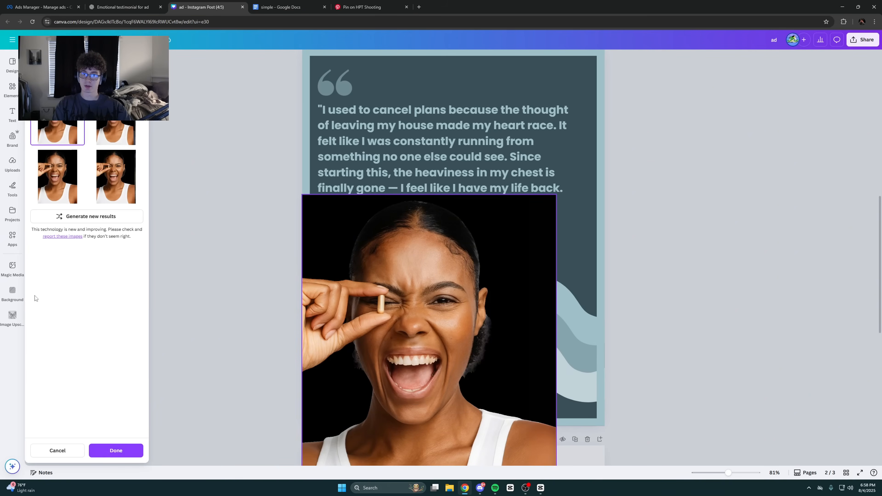
{"action": "left_click", "coordinate": [122, 450]}
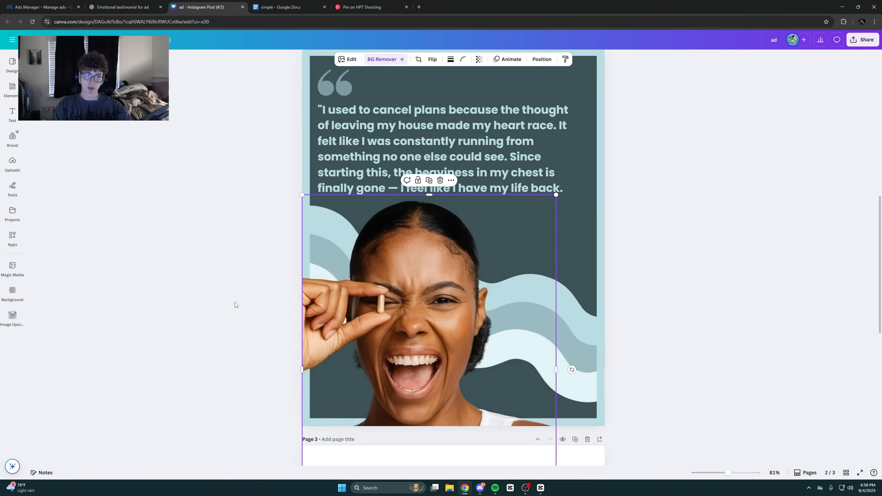
{"action": "left_click", "coordinate": [235, 302]}
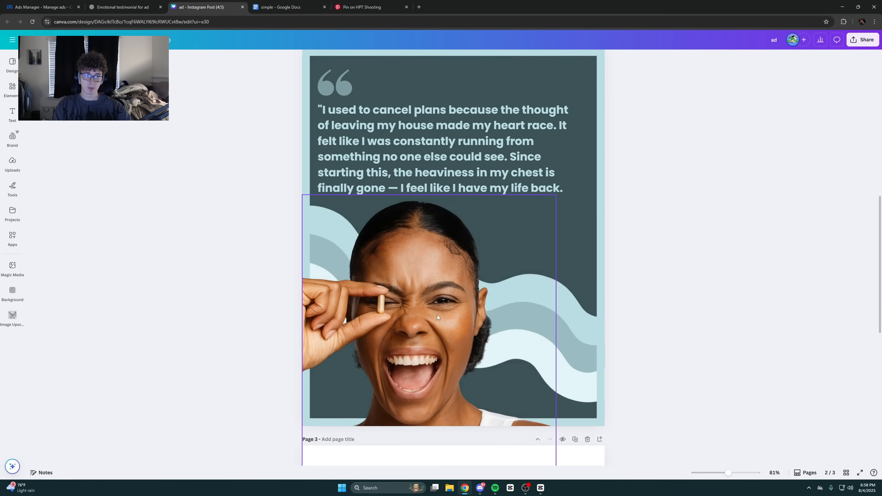
Enlarge the woman cutout slightly and shift it down so her head clears the quote's last line
{"action": "mouse_move", "coordinate": [728, 472]}
{"action": "left_mouse_down"}
{"action": "mouse_move", "coordinate": [756, 469]}
{"action": "mouse_move", "coordinate": [727, 473]}
{"action": "left_mouse_up"}
{"action": "scroll", "coordinate": [739, 455], "scroll_direction": "down", "scroll_amount": 8}
{"action": "scroll", "coordinate": [538, 313], "scroll_direction": "up", "scroll_amount": 3}
{"action": "scroll", "coordinate": [538, 312], "scroll_direction": "down", "scroll_amount": 3}
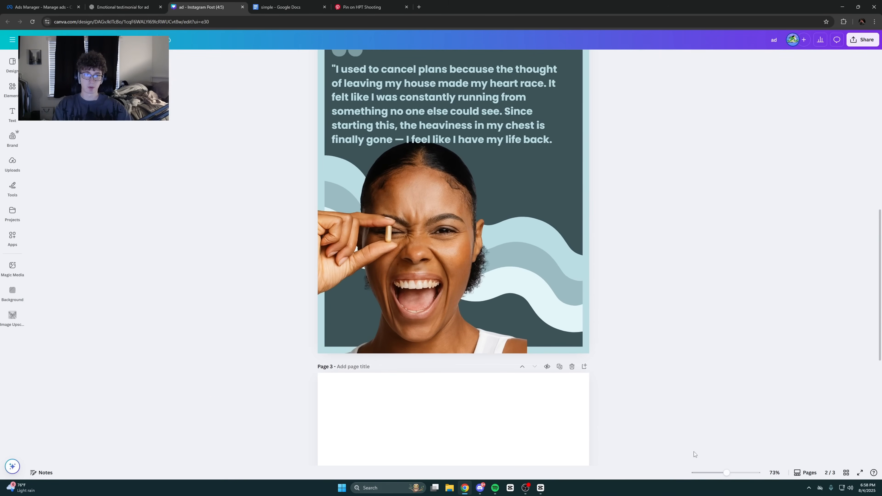
{"action": "scroll", "coordinate": [693, 454], "scroll_direction": "up", "scroll_amount": 2}
{"action": "left_click", "coordinate": [476, 385]}
{"action": "left_click_drag", "start_coordinate": [494, 361], "coordinate": [532, 370]}
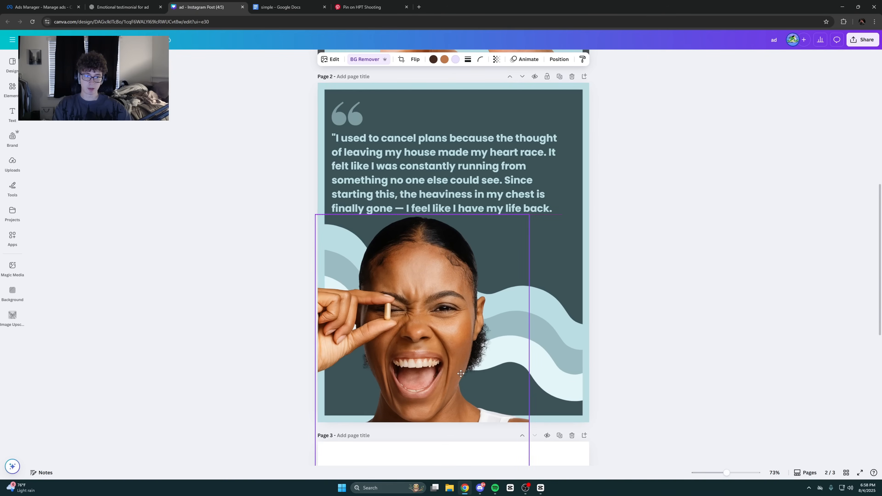
Fine-tune the woman cutout's position so the cut-off end of her shoulder meets the bottom edge of page 2
{"action": "scroll", "coordinate": [573, 377], "scroll_direction": "up", "scroll_amount": 10}
{"action": "scroll", "coordinate": [582, 378], "scroll_direction": "down", "scroll_amount": 10}
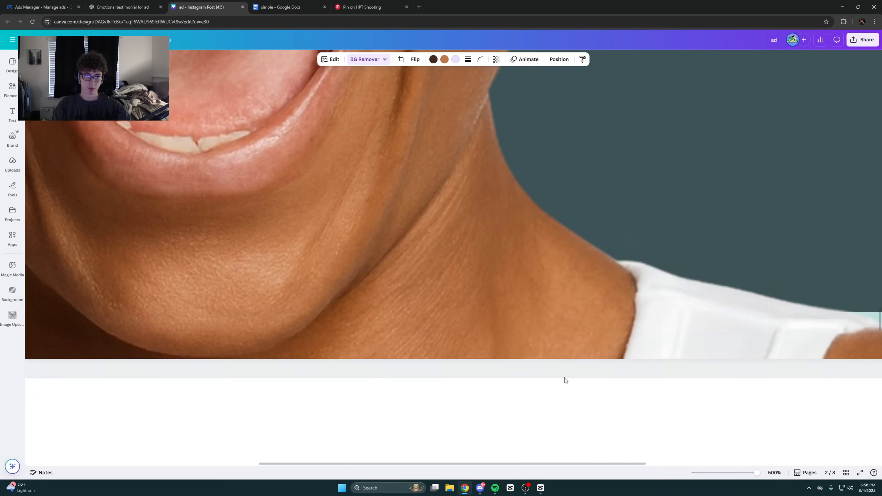
{"action": "scroll", "coordinate": [461, 301], "scroll_direction": "right", "scroll_amount": 6}
{"action": "left_click_drag", "start_coordinate": [461, 302], "coordinate": [459, 317]}
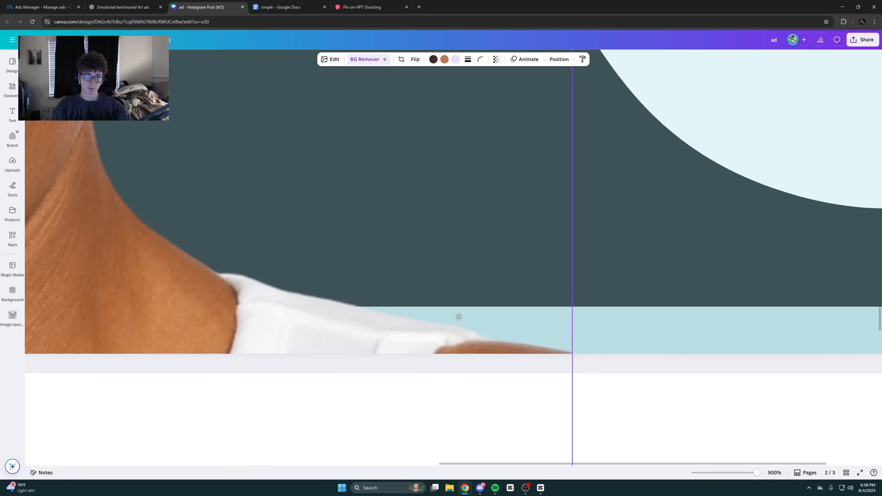
{"action": "left_click", "coordinate": [607, 364]}
{"action": "left_click", "coordinate": [539, 351]}
{"action": "left_click", "coordinate": [594, 365]}
{"action": "left_click_drag", "start_coordinate": [756, 472], "coordinate": [728, 473]}
{"action": "scroll", "coordinate": [723, 421], "scroll_direction": "up", "scroll_amount": 6}
{"action": "scroll", "coordinate": [173, 300], "scroll_direction": "down", "scroll_amount": 2}
{"action": "scroll", "coordinate": [200, 283], "scroll_direction": "up", "scroll_amount": 2}
{"action": "scroll", "coordinate": [687, 403], "scroll_direction": "down", "scroll_amount": 2}
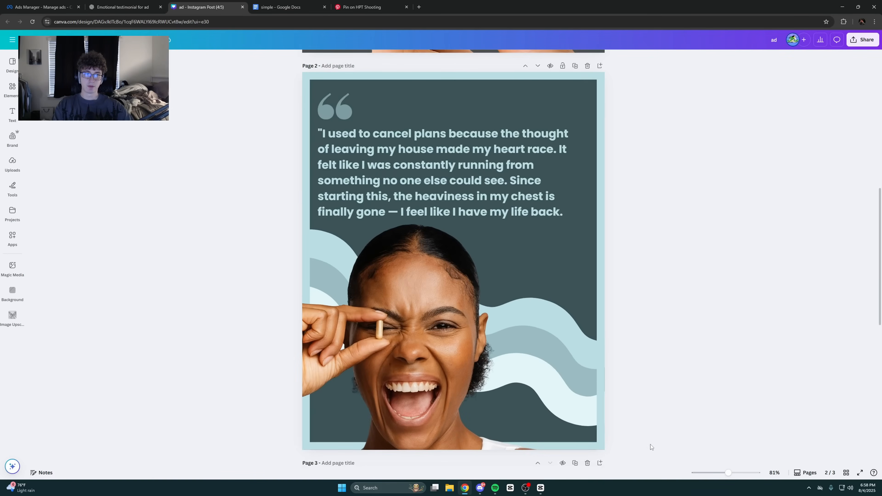
Shrink and reposition the quotation-mark graphic on page 2, and move the testimonial text up closer to it
{"action": "left_click", "coordinate": [405, 200]}
{"action": "scroll", "coordinate": [388, 194], "scroll_direction": "up", "scroll_amount": 2}
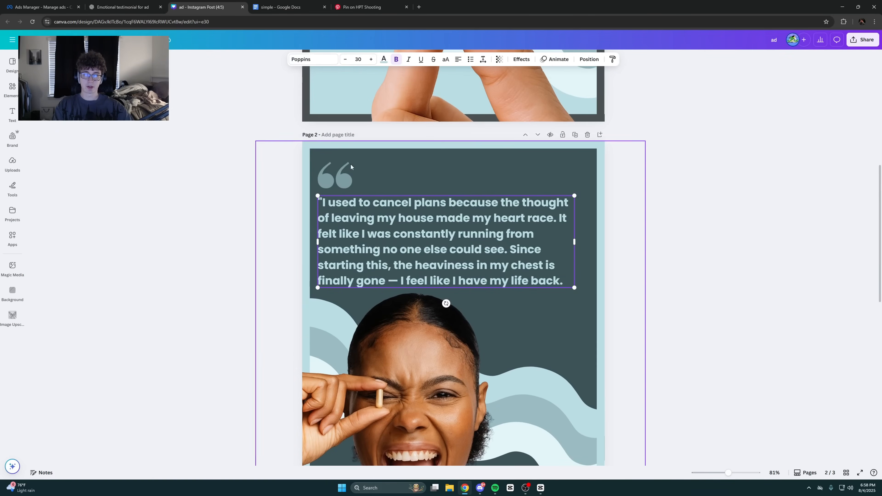
{"action": "left_click", "coordinate": [342, 178]}
{"action": "left_click_drag", "start_coordinate": [351, 187], "coordinate": [345, 182]}
{"action": "left_click_drag", "start_coordinate": [335, 175], "coordinate": [339, 174]}
{"action": "left_click", "coordinate": [244, 203]}
{"action": "left_click_drag", "start_coordinate": [421, 245], "coordinate": [420, 245]}
{"action": "left_click", "coordinate": [251, 248]}
{"action": "scroll", "coordinate": [208, 248], "scroll_direction": "down", "scroll_amount": 2}
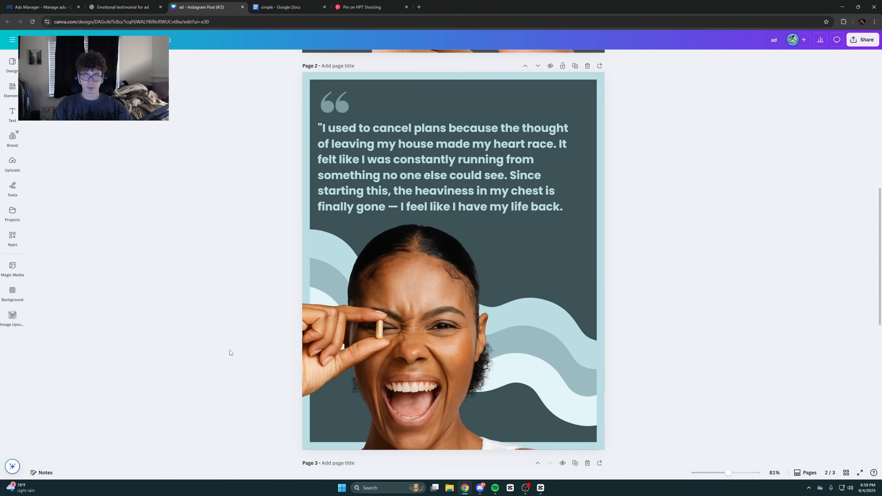
Lower one of the photo adjustment settings on the woman cutout
{"action": "left_click", "coordinate": [359, 347]}
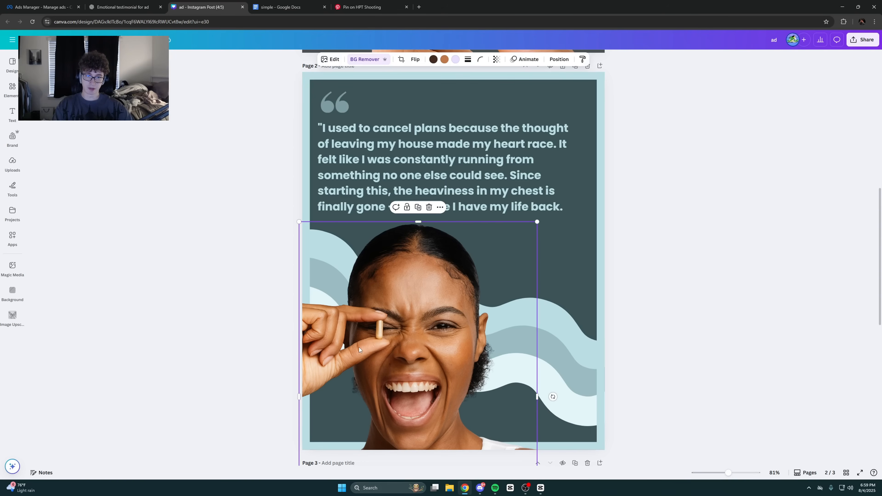
{"action": "left_click", "coordinate": [327, 52]}
{"action": "left_click", "coordinate": [389, 337]}
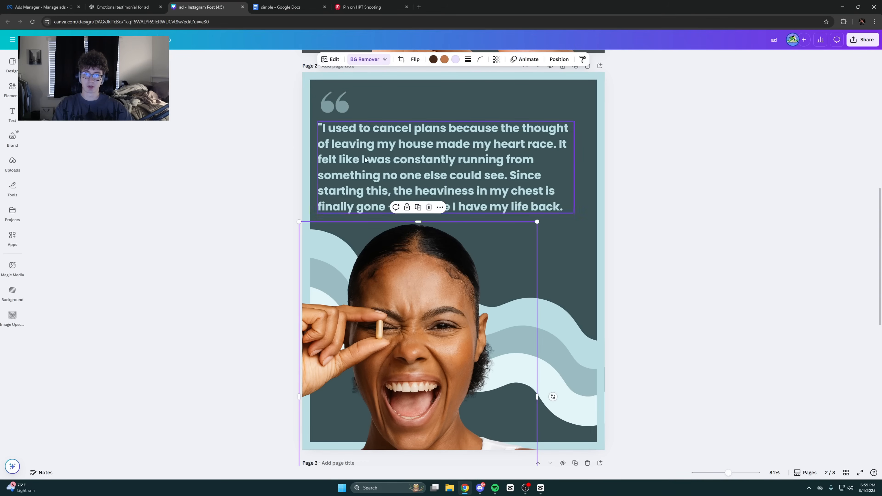
{"action": "left_click", "coordinate": [329, 59]}
{"action": "scroll", "coordinate": [90, 166], "scroll_direction": "down", "scroll_amount": 8}
{"action": "left_click_drag", "start_coordinate": [75, 152], "coordinate": [58, 152]}
{"action": "left_click", "coordinate": [259, 271]}
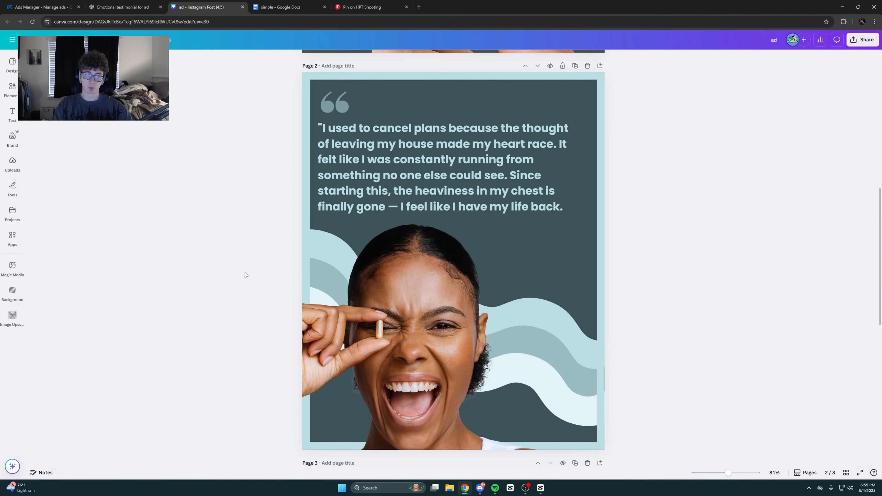
{"action": "left_click", "coordinate": [328, 285]}
{"action": "left_click", "coordinate": [224, 248]}
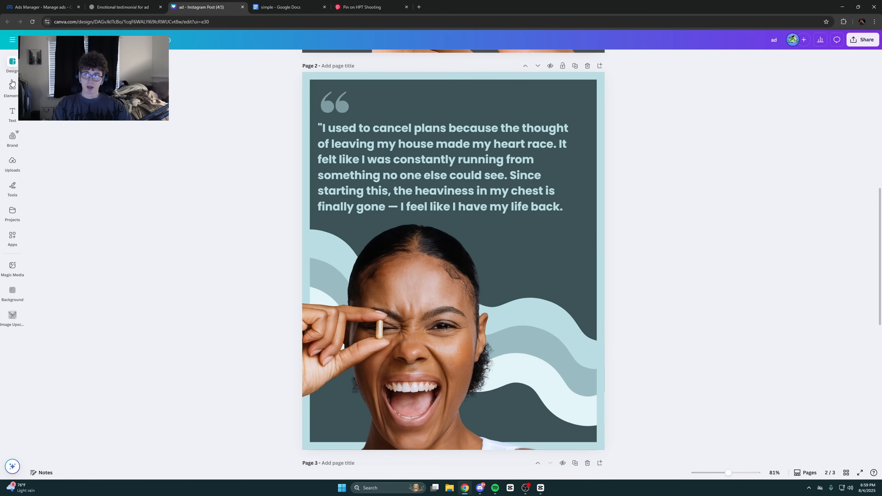
Search the elements for 30-day money-back guarantee graphics and insert the round 100% money back guarantee badge
{"action": "left_click", "coordinate": [12, 86]}
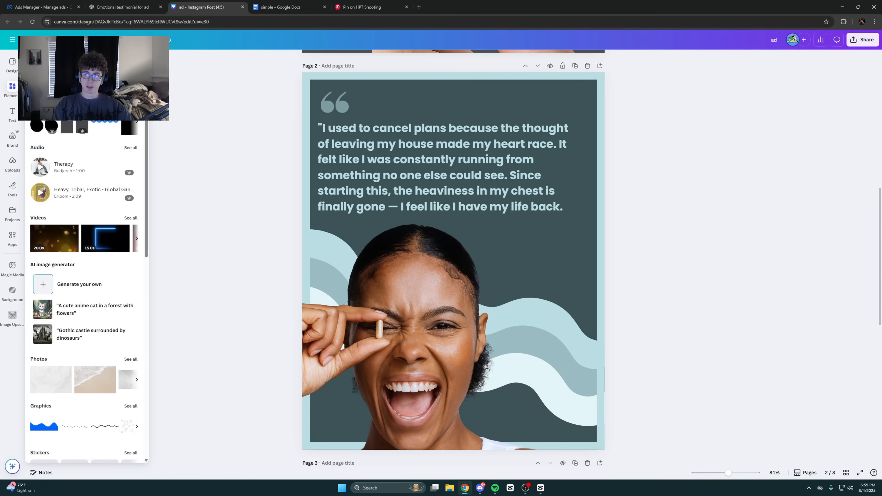
{"action": "type", "text": "3"}
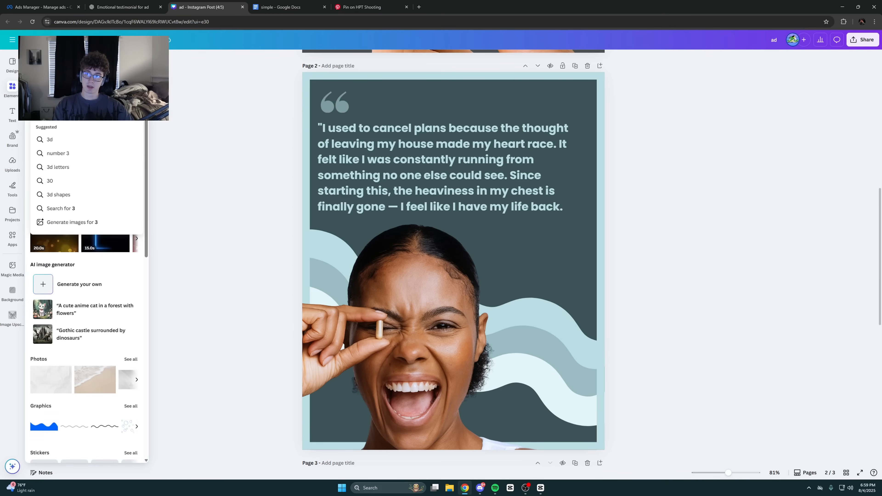
{"action": "left_click", "coordinate": [177, 195]}
{"action": "left_click", "coordinate": [12, 89]}
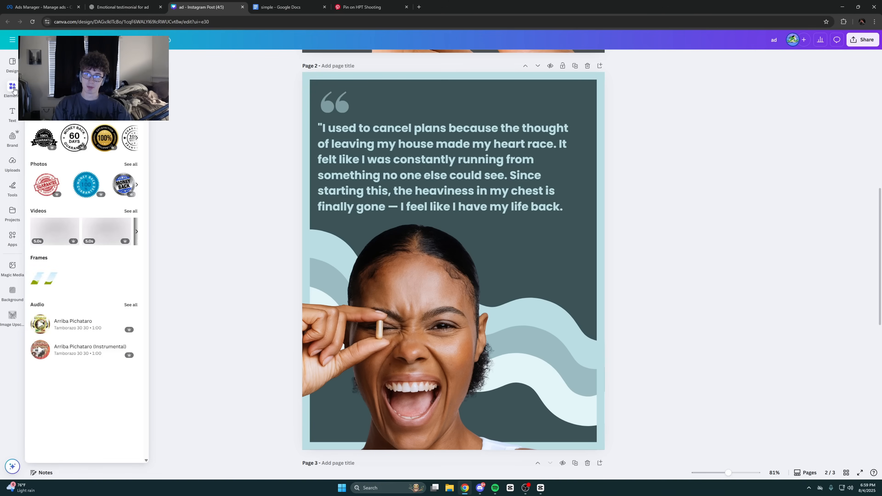
{"action": "left_click", "coordinate": [130, 124]}
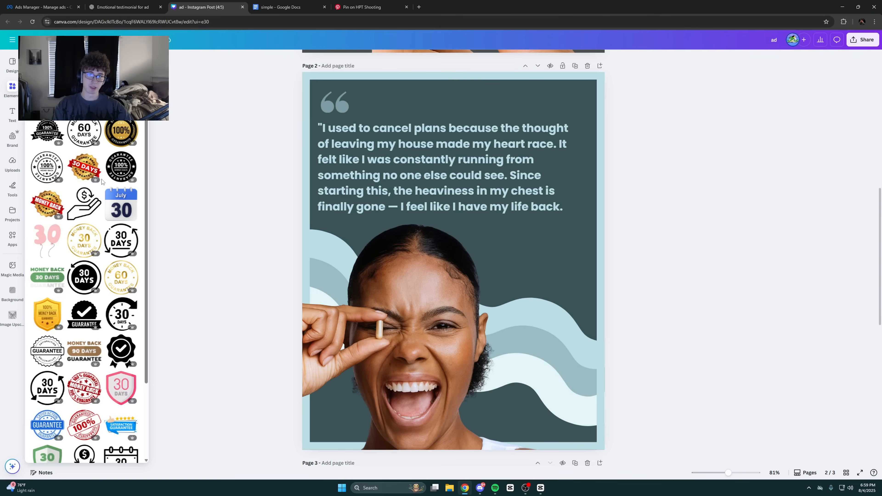
{"action": "left_click", "coordinate": [45, 158]}
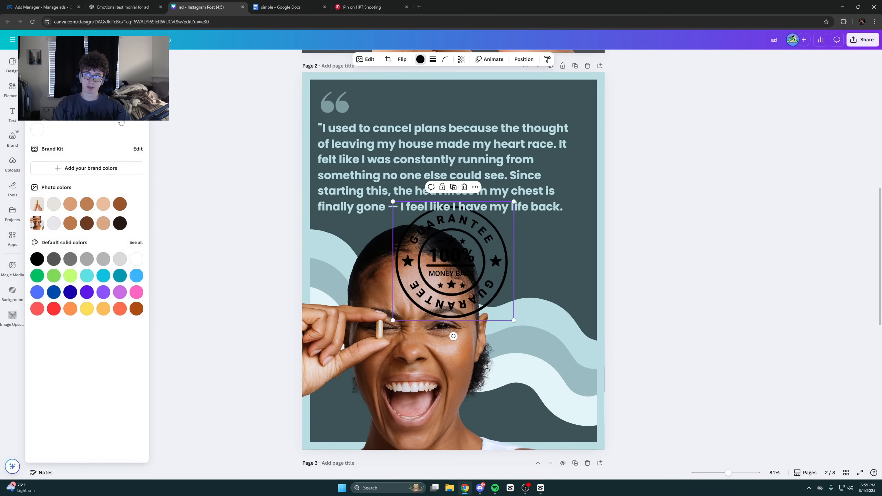
Recolor the guarantee badge light blue, shrink it and place it beside the woman's head, under the quote
{"action": "left_click", "coordinate": [120, 118]}
{"action": "left_click_drag", "start_coordinate": [490, 226], "coordinate": [541, 253]}
{"action": "key", "text": "Escape"}
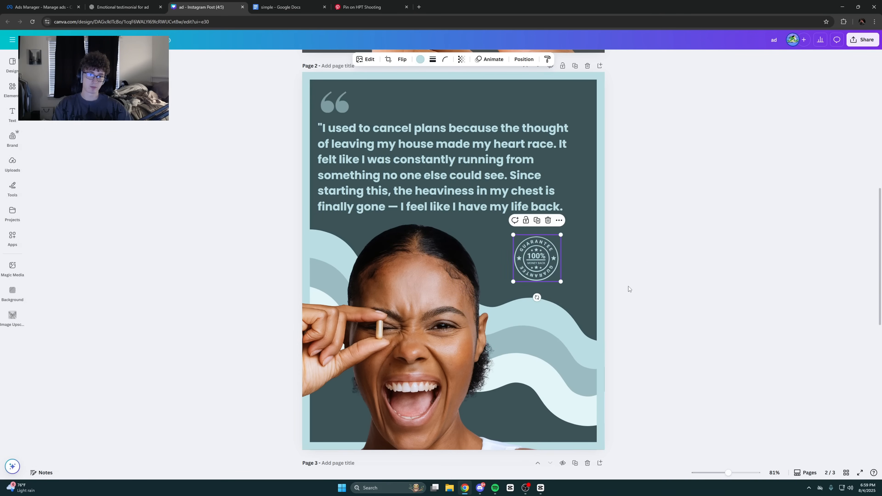
{"action": "left_click", "coordinate": [208, 245]}
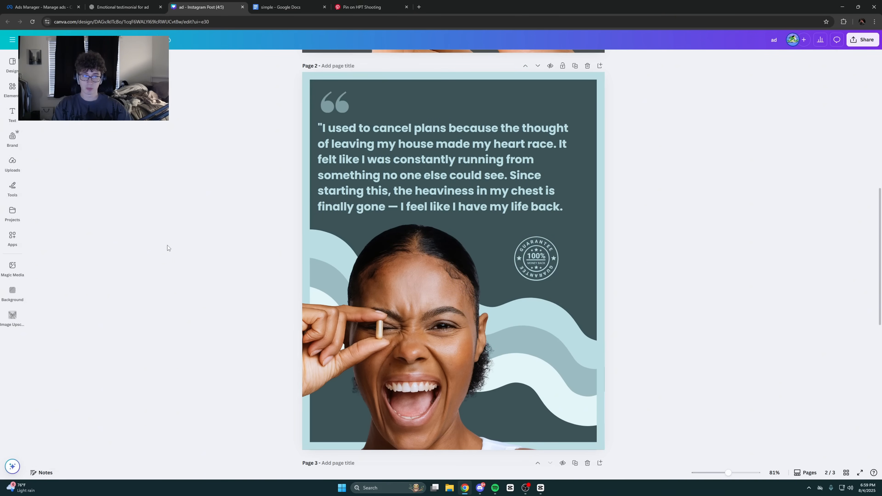
Enlarge the guarantee badge moderately and position it between the quote text and the waves, level with the top of her head
{"action": "left_click", "coordinate": [525, 270]}
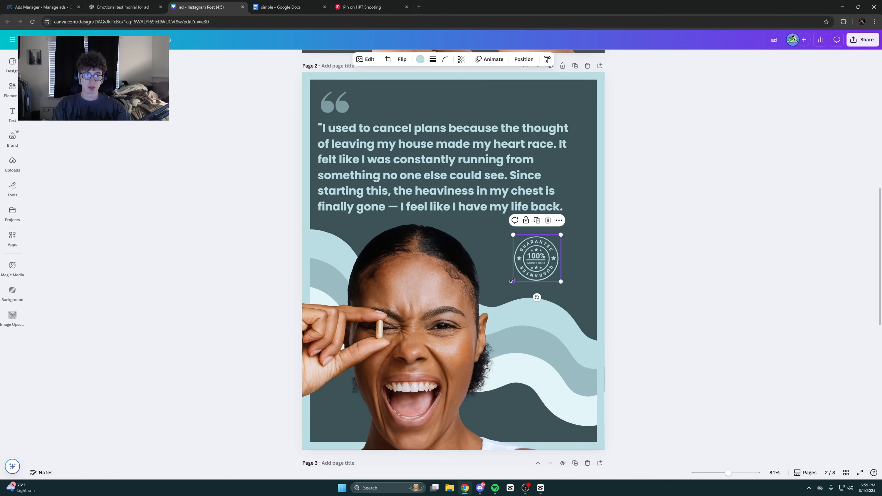
{"action": "mouse_move", "coordinate": [512, 280]}
{"action": "left_mouse_down"}
{"action": "mouse_move", "coordinate": [472, 321]}
{"action": "mouse_move", "coordinate": [509, 277]}
{"action": "left_mouse_up"}
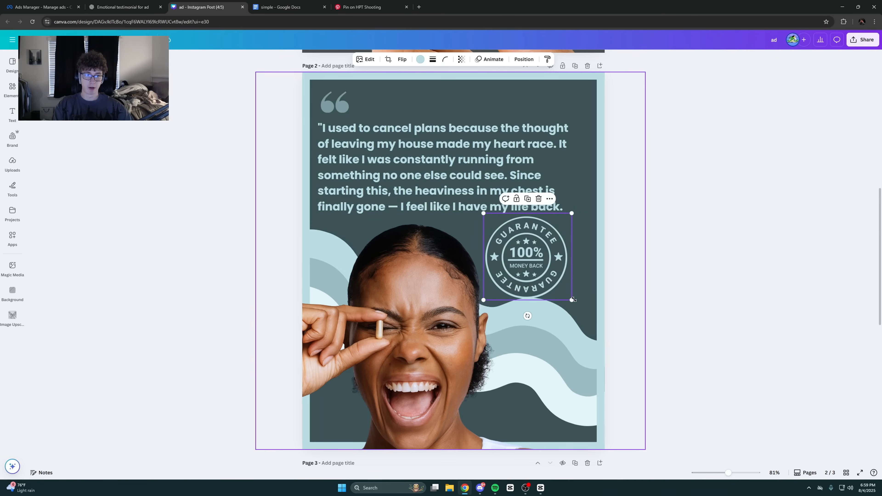
{"action": "left_click_drag", "start_coordinate": [572, 300], "coordinate": [552, 280]}
{"action": "left_click_drag", "start_coordinate": [528, 265], "coordinate": [547, 278]}
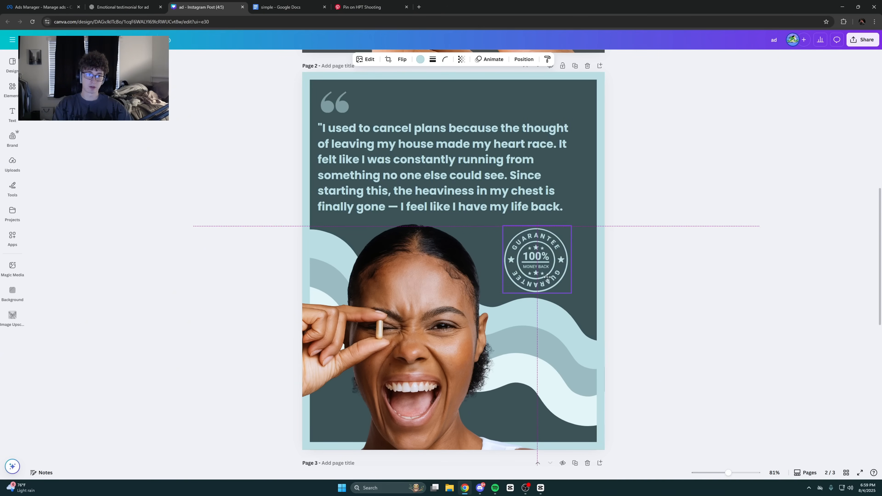
{"action": "left_click", "coordinate": [653, 295]}
{"action": "left_click", "coordinate": [536, 275]}
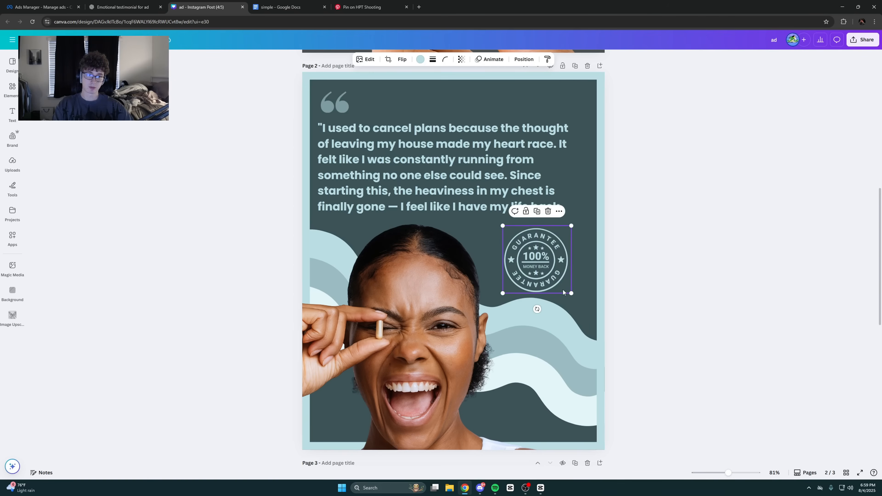
{"action": "left_click_drag", "start_coordinate": [572, 293], "coordinate": [545, 274]}
{"action": "left_click", "coordinate": [612, 296]}
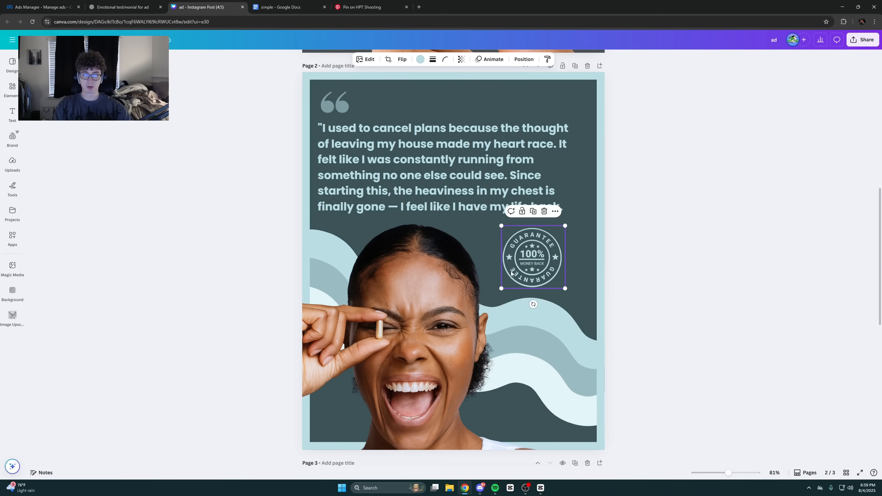
{"action": "left_click", "coordinate": [258, 205]}
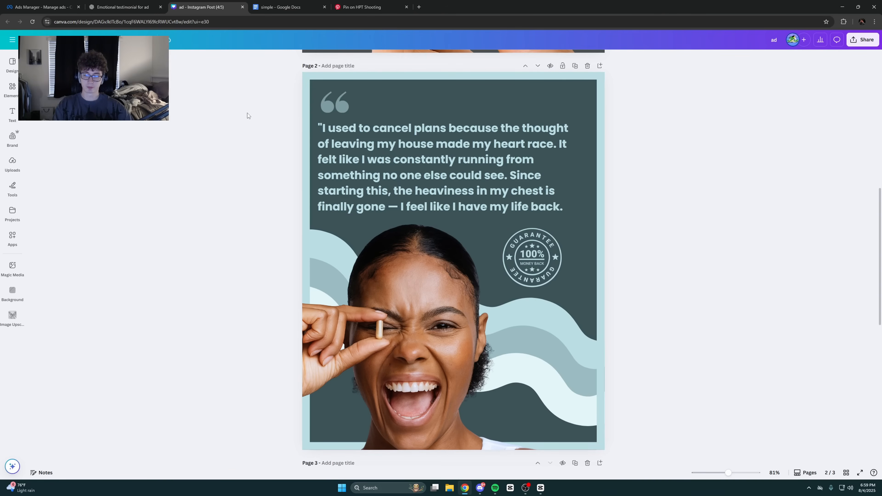
Capture a rectangular screenshot of just the guarantee badge and its dark background
{"action": "key", "text": "super+shift+s"}
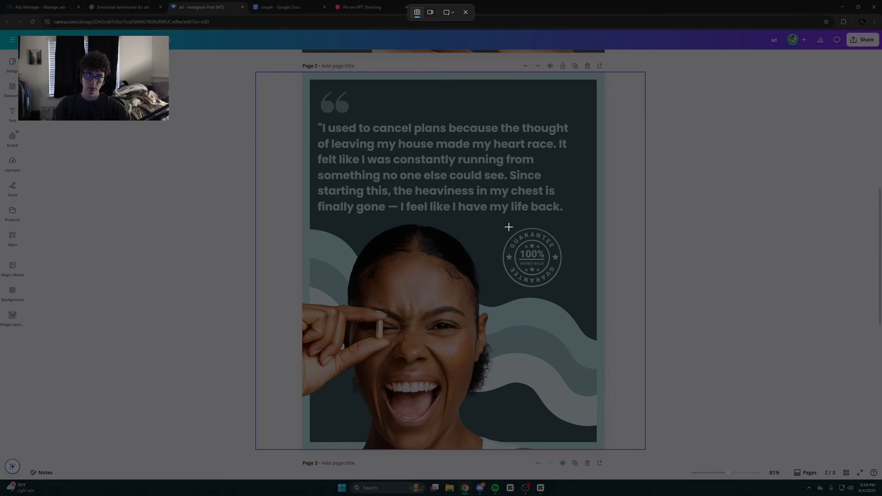
{"action": "left_click_drag", "start_coordinate": [492, 217], "coordinate": [569, 294]}
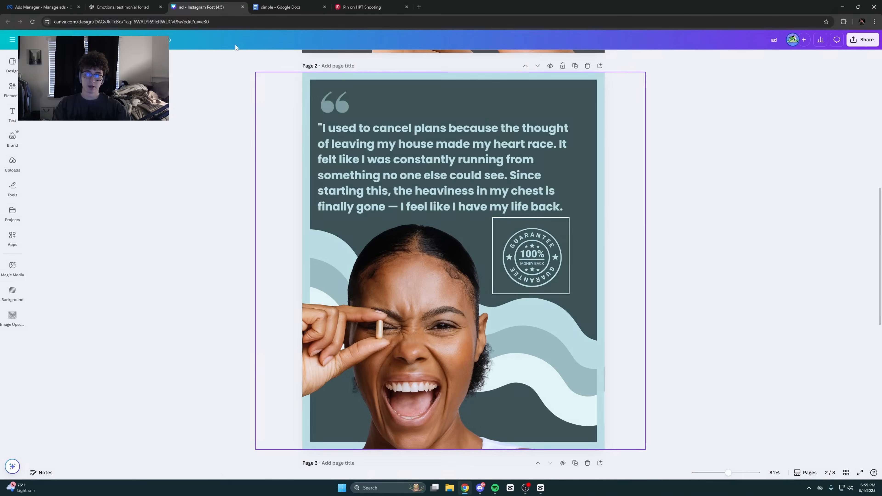
Switch to ChatGPT and begin a prompt saying "my brand name is called ANXTY", without keeping the badge screenshot attached
{"action": "left_click", "coordinate": [130, 7]}
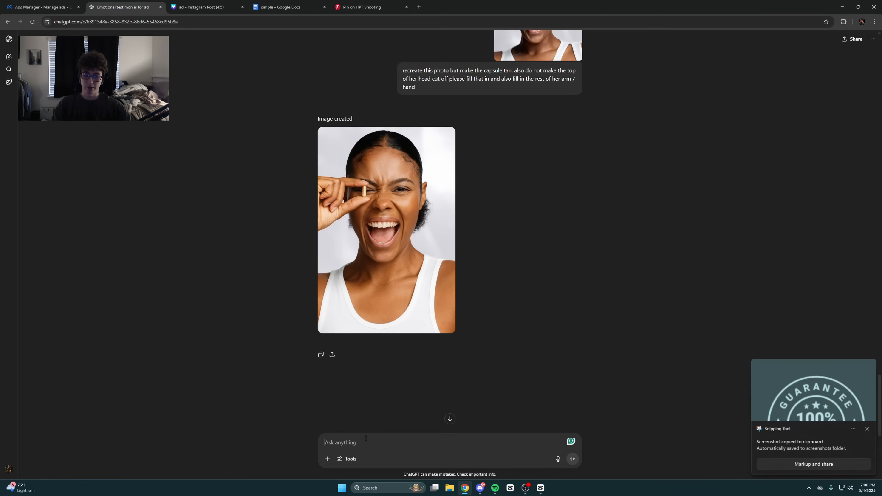
{"action": "key", "text": "ctrl+v"}
{"action": "type", "text": "my brand name is"}
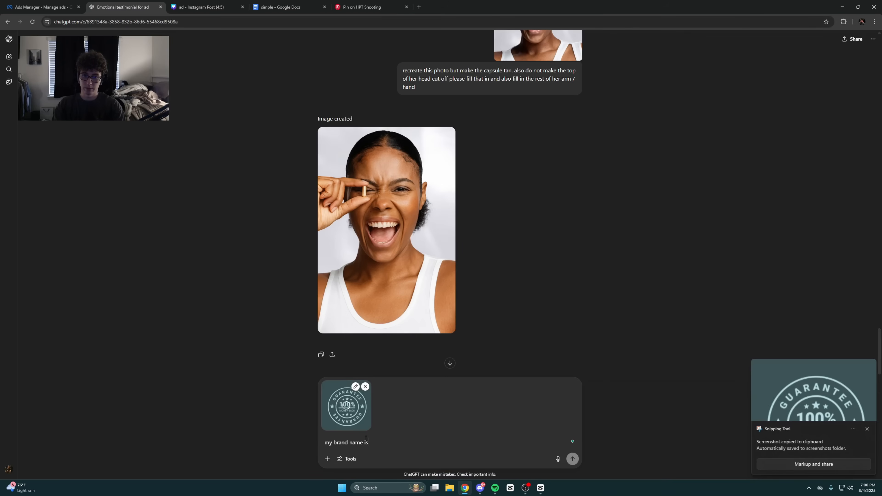
{"action": "left_click", "coordinate": [365, 386]}
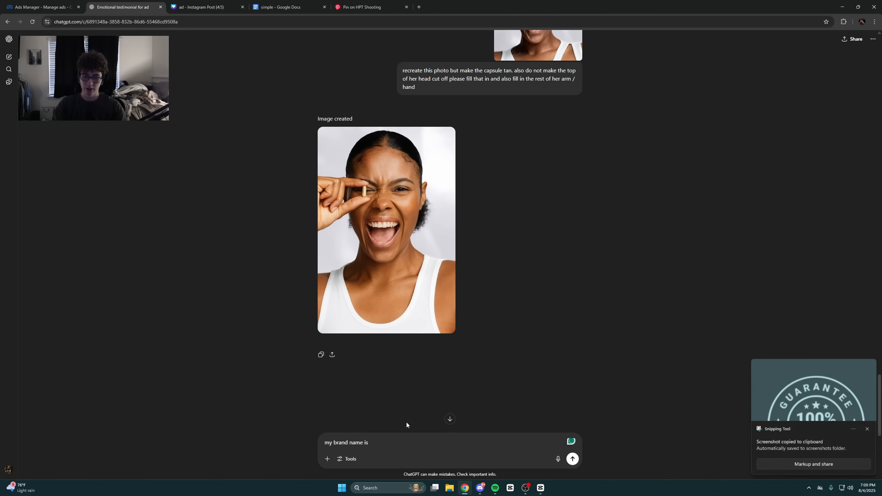
{"action": "type", "text": "called "}
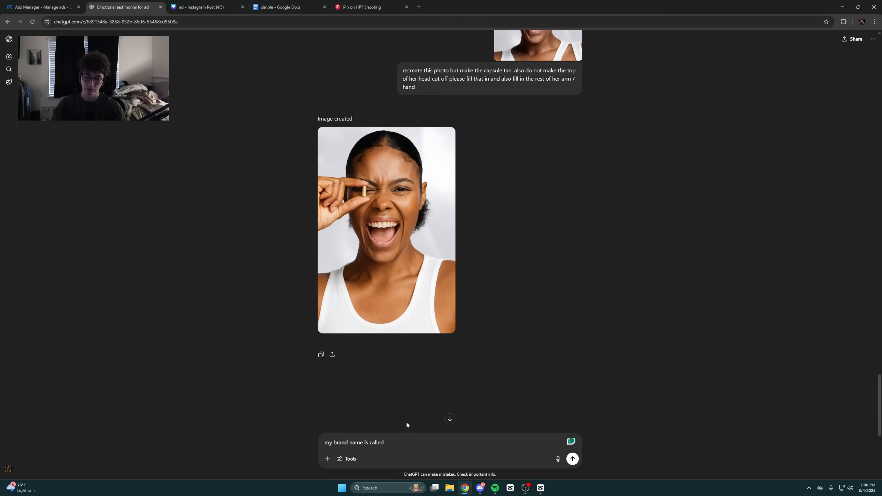
{"action": "type", "text": "ANXTY. "}
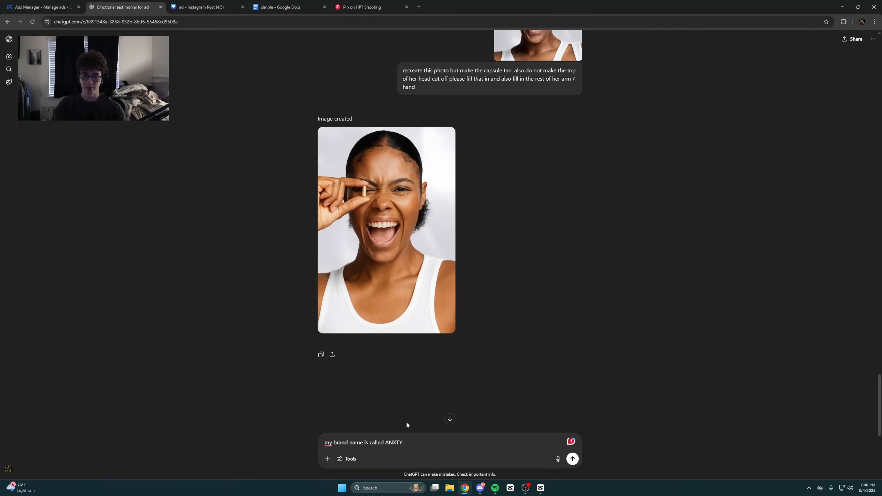
Complete and send the prompt asking for a custom blue clay 3d style shield saying "30 day ANXTY guarantee", high quality and transparent
{"action": "type", "text": "Can you make a custom"}
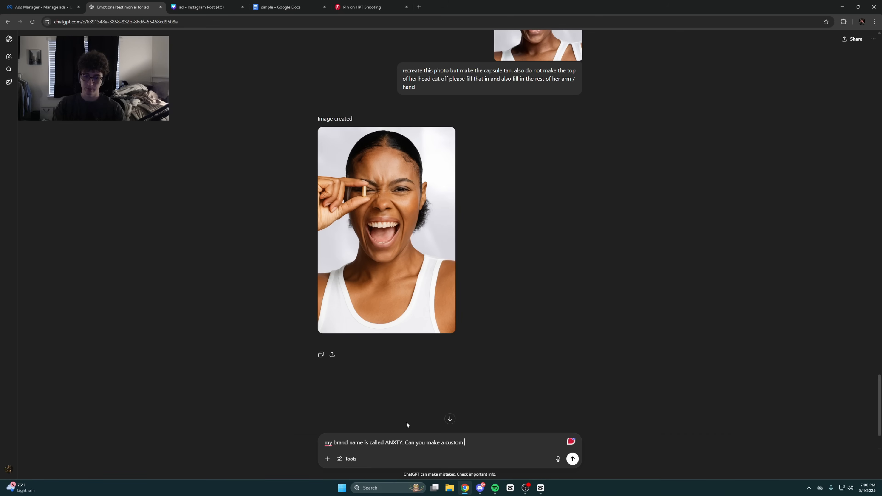
{"action": "type", "text": " blue clay 3d style 30 day guar"}
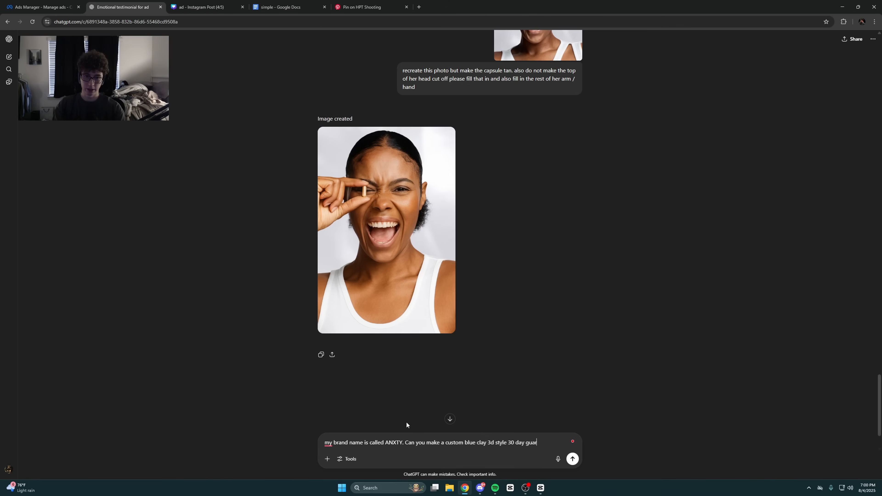
{"action": "type", "text": "antee shield saying "}
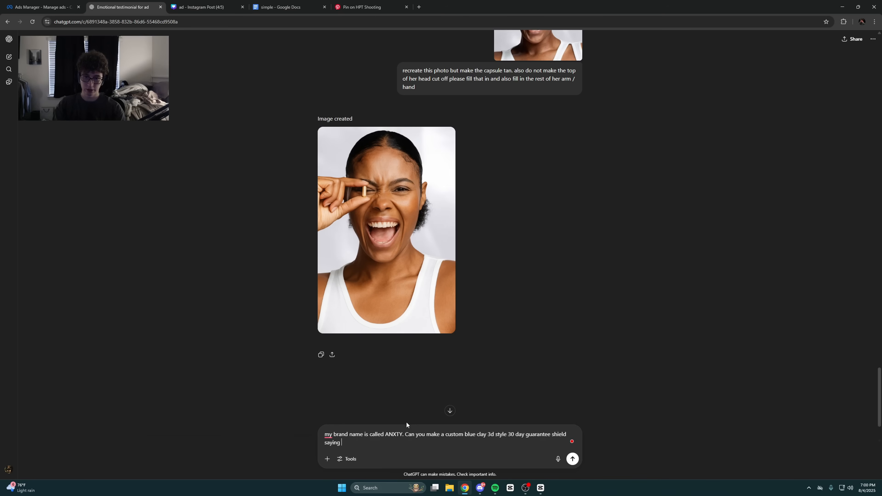
{"action": "type", "text": "\"30 day ANXTY guarantee"}
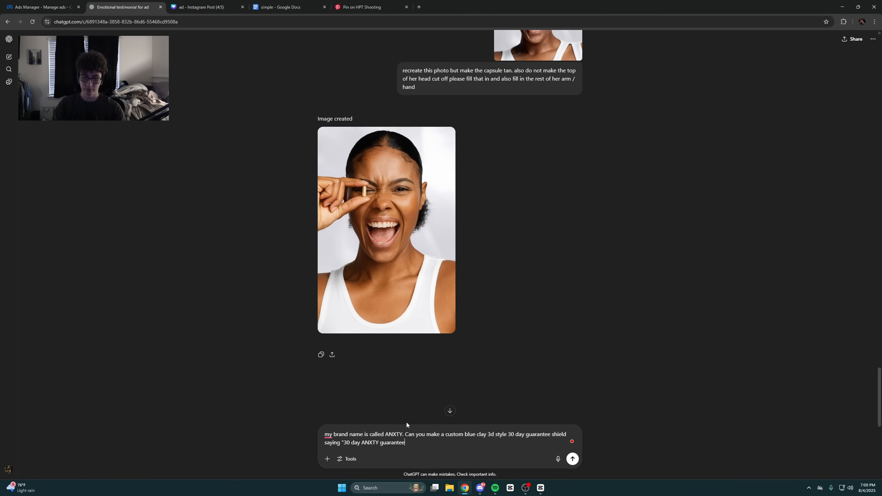
{"action": "type", "text": "\" ? high qu"}
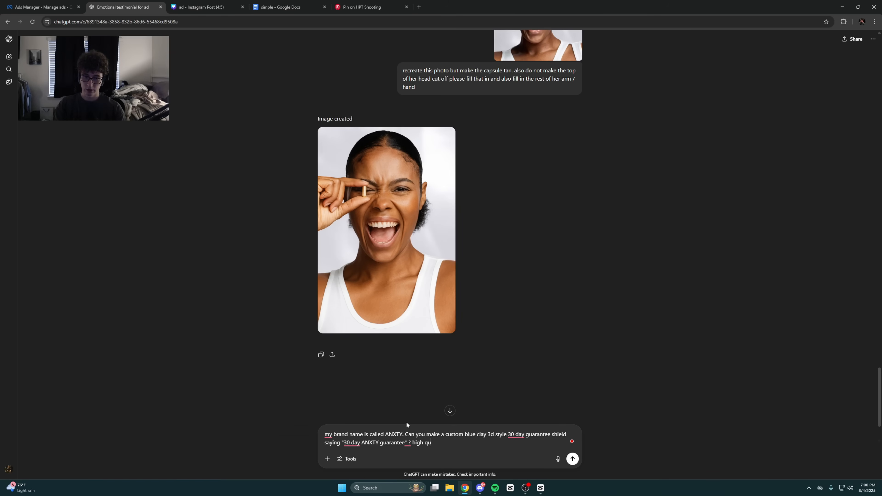
{"action": "type", "text": "ality and transparent"}
{"action": "key", "text": "Return"}
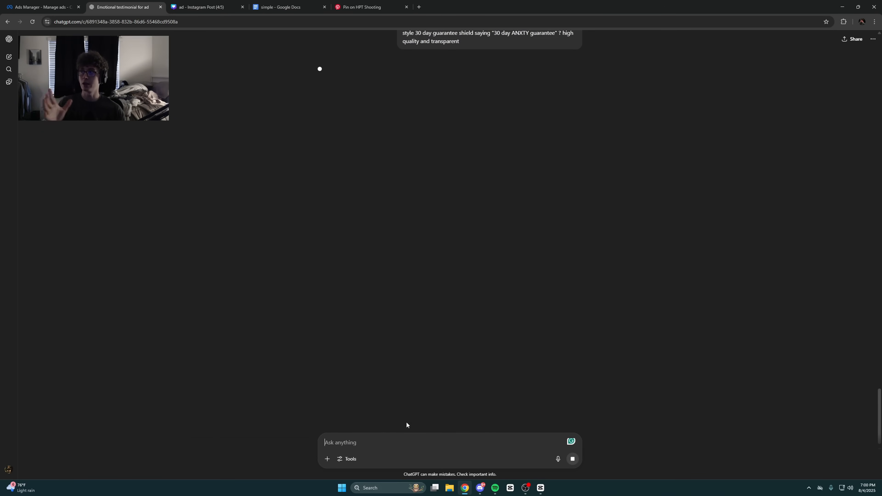
Return to the Canva ad and delete the round 100% money back guarantee badge from page 2
{"action": "key", "text": "ctrl+Tab"}
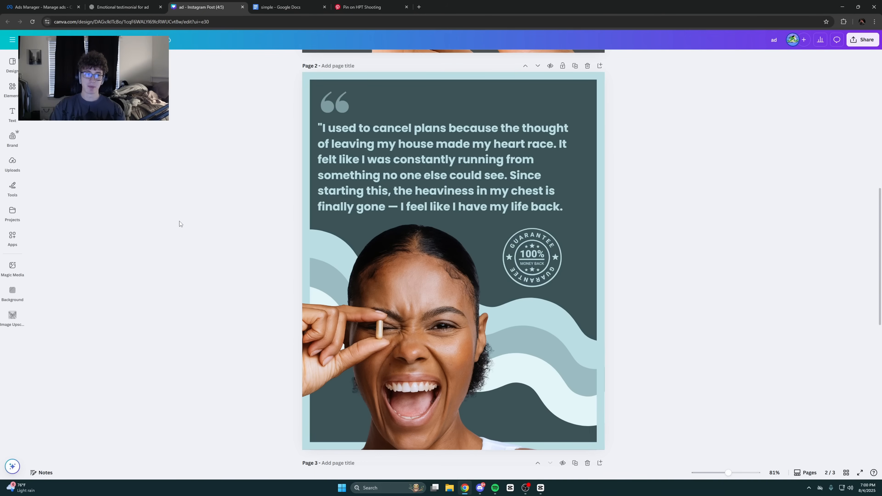
{"action": "double_click", "coordinate": [531, 257]}
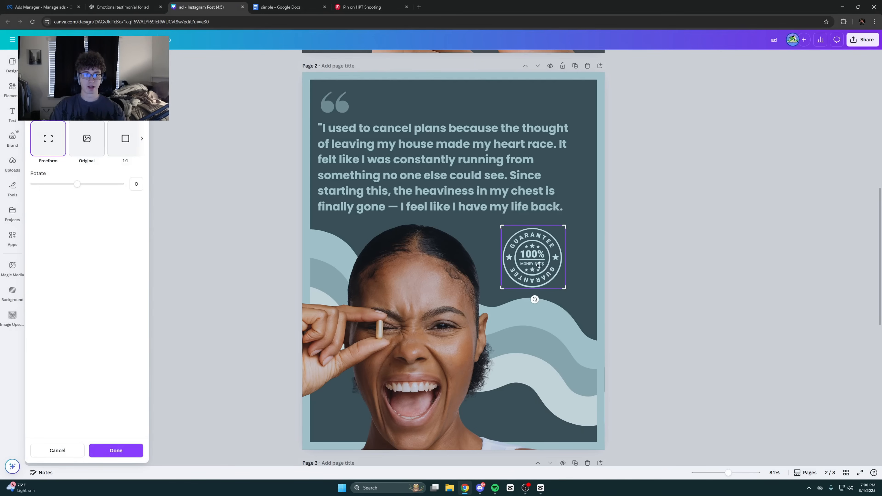
{"action": "left_click", "coordinate": [660, 278]}
{"action": "key", "text": "Delete"}
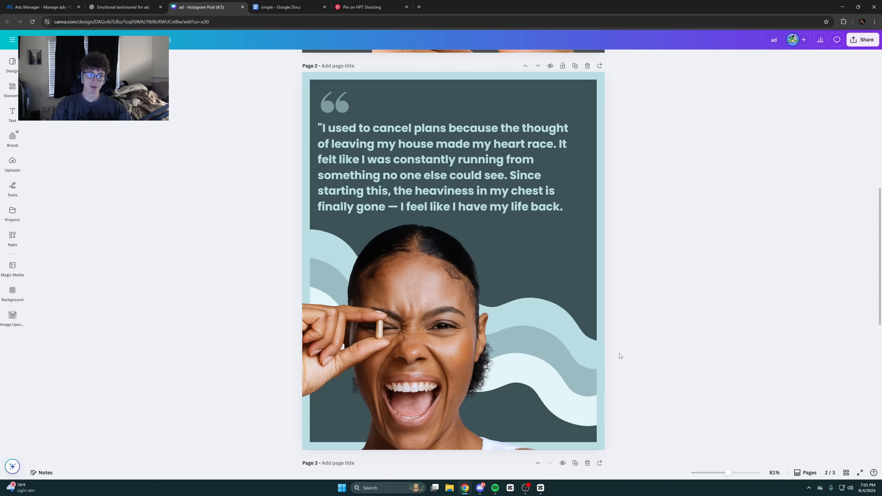
Examine the woman's cut-out photo up close, checking the face, the capsule and the hair edges
{"action": "left_click_drag", "start_coordinate": [725, 471], "coordinate": [744, 472]}
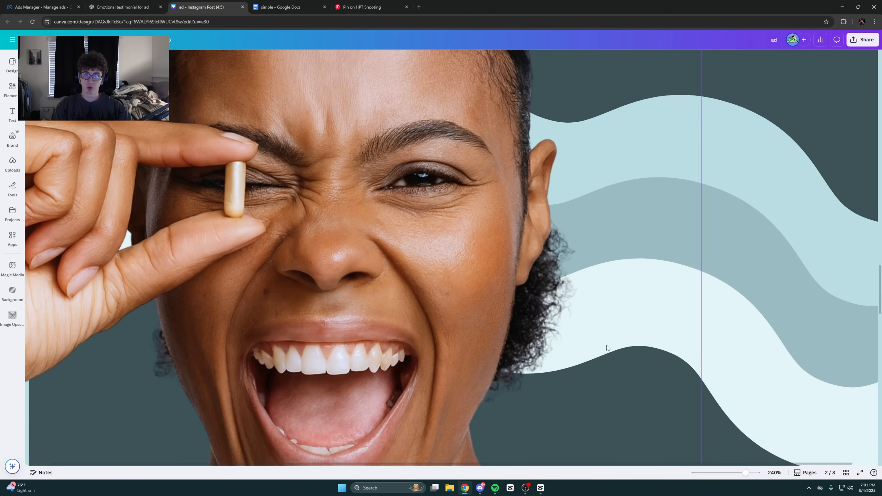
{"action": "left_click_drag", "start_coordinate": [744, 473], "coordinate": [736, 477]}
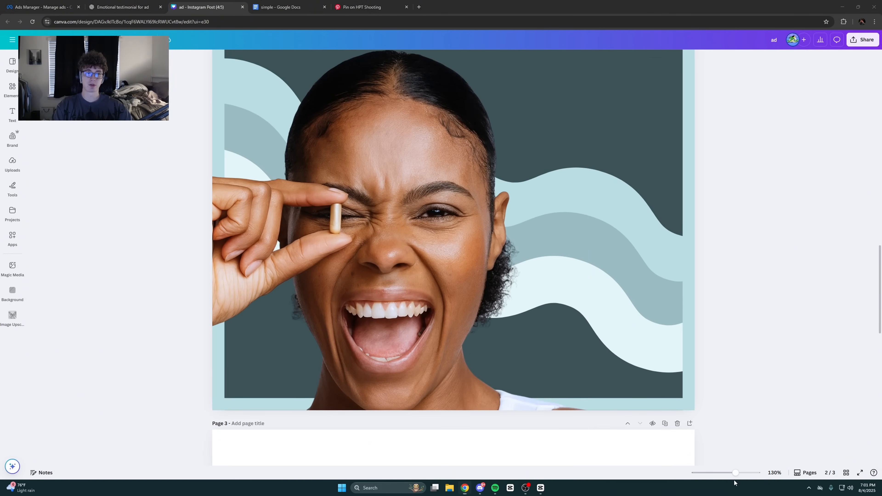
{"action": "left_click_drag", "start_coordinate": [735, 472], "coordinate": [765, 481]}
{"action": "left_click_drag", "start_coordinate": [736, 400], "coordinate": [728, 363]}
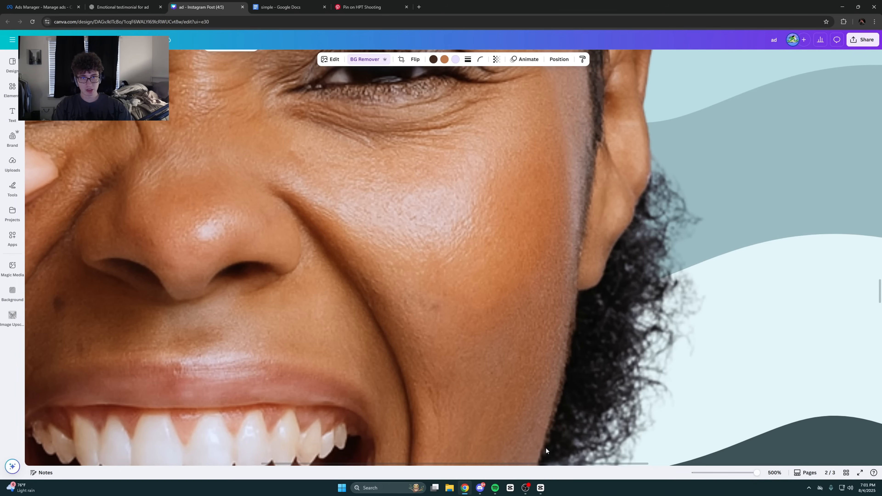
{"action": "scroll", "coordinate": [490, 261], "scroll_direction": "up", "scroll_amount": 1}
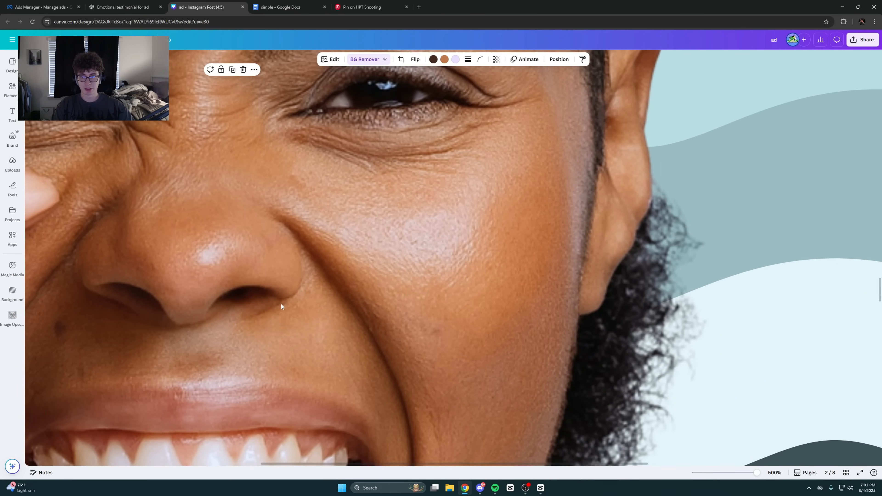
{"action": "scroll", "coordinate": [250, 316], "scroll_direction": "left", "scroll_amount": 5}
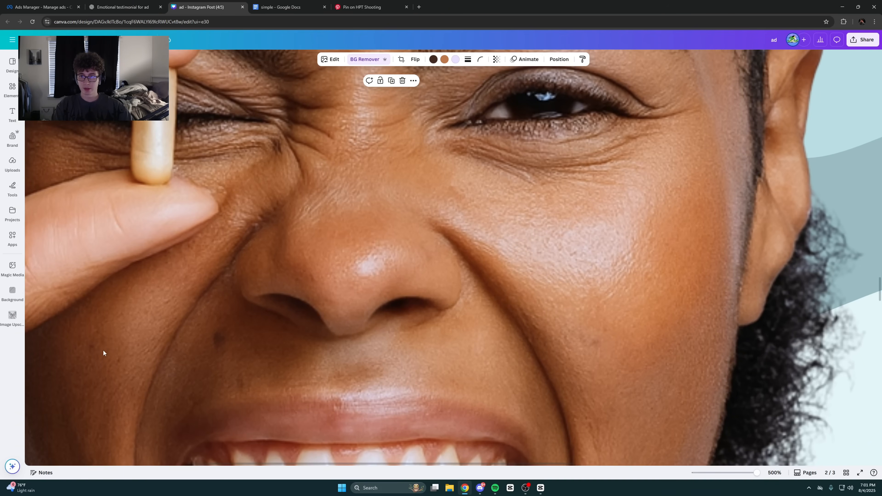
{"action": "scroll", "coordinate": [592, 306], "scroll_direction": "up", "scroll_amount": 4}
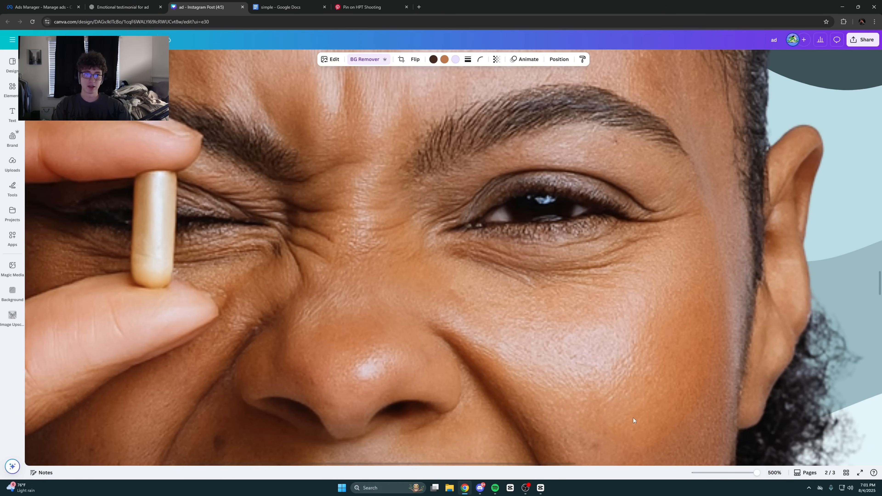
{"action": "left_click_drag", "start_coordinate": [728, 473], "coordinate": [735, 472]}
{"action": "left_click", "coordinate": [750, 384]}
Copy the generated ChatGPT image with the 30 day ANXTY guarantee shield and paste it into page 2 of the Canva ad
{"action": "left_click", "coordinate": [122, 7]}
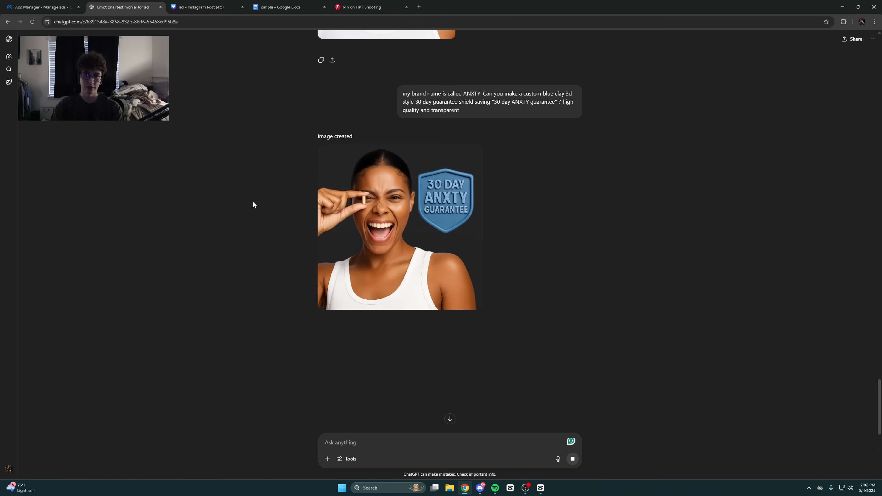
{"action": "left_click", "coordinate": [391, 234]}
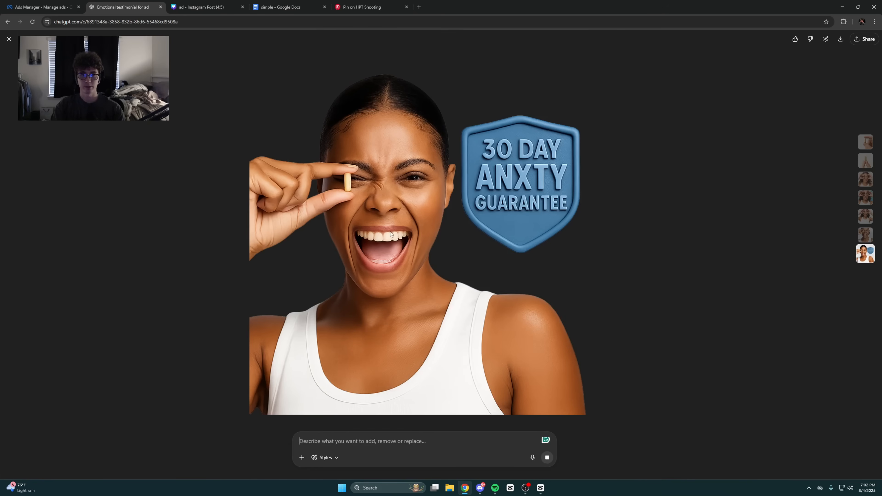
{"action": "right_click", "coordinate": [372, 265]}
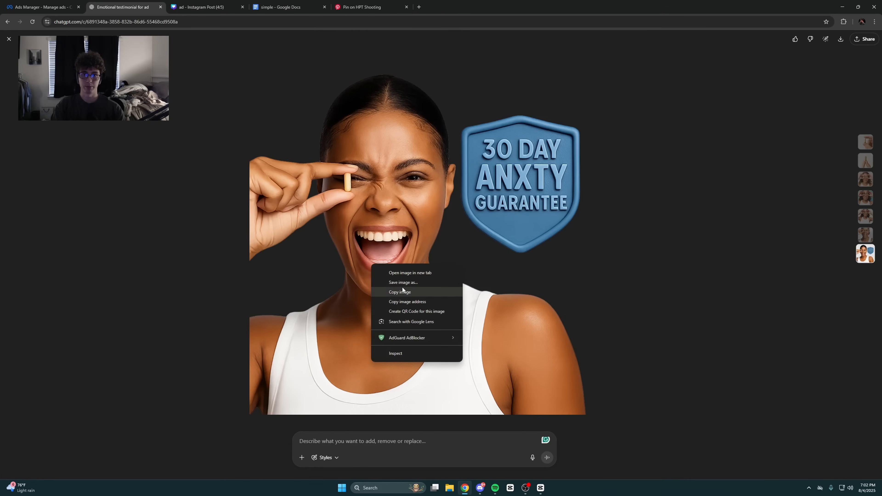
{"action": "left_click", "coordinate": [402, 291]}
{"action": "left_click", "coordinate": [9, 39]}
{"action": "left_click", "coordinate": [205, 7]}
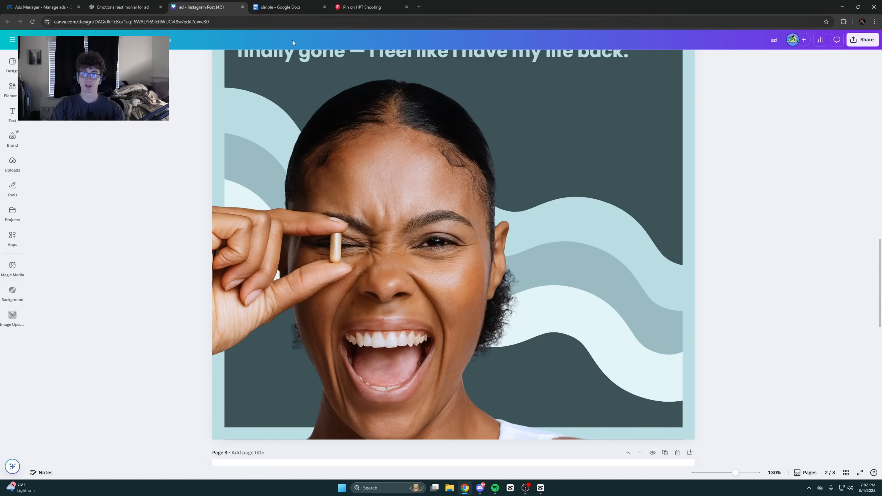
{"action": "key", "text": "ctrl+v"}
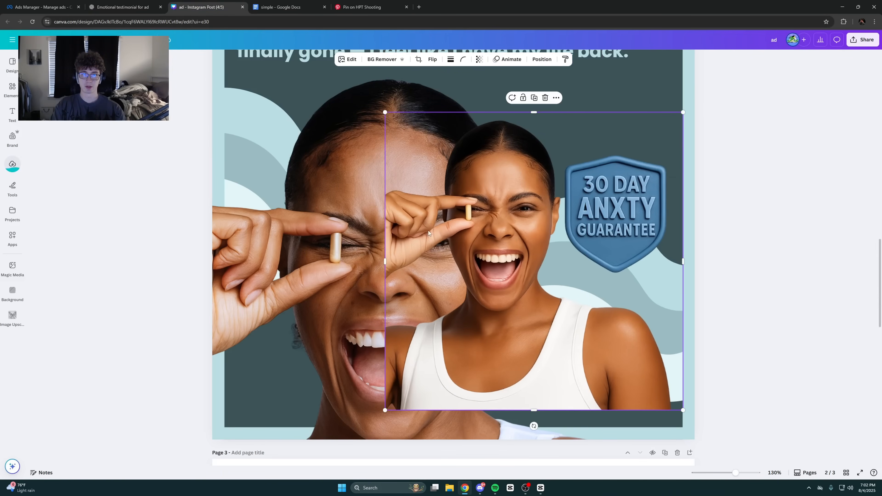
Crop the pasted image on all sides so that only the blue guarantee shield remains
{"action": "left_click_drag", "start_coordinate": [384, 266], "coordinate": [563, 272]}
{"action": "left_click_drag", "start_coordinate": [622, 410], "coordinate": [622, 277]}
{"action": "left_click_drag", "start_coordinate": [683, 196], "coordinate": [669, 195]}
{"action": "left_click_drag", "start_coordinate": [616, 110], "coordinate": [616, 153]}
{"action": "key", "text": "ctrl+z"}
{"action": "left_click", "coordinate": [616, 219]}
{"action": "left_click", "coordinate": [762, 228]}
Move the shield up beside the woman's head, just under the last line of the quote
{"action": "left_click_drag", "start_coordinate": [736, 473], "coordinate": [731, 473]}
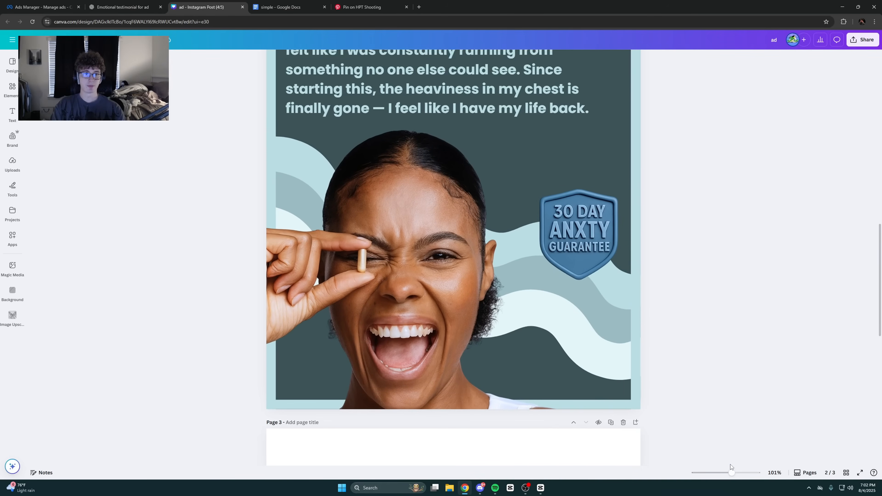
{"action": "scroll", "coordinate": [573, 313], "scroll_direction": "up", "scroll_amount": 3}
{"action": "left_click", "coordinate": [575, 341]}
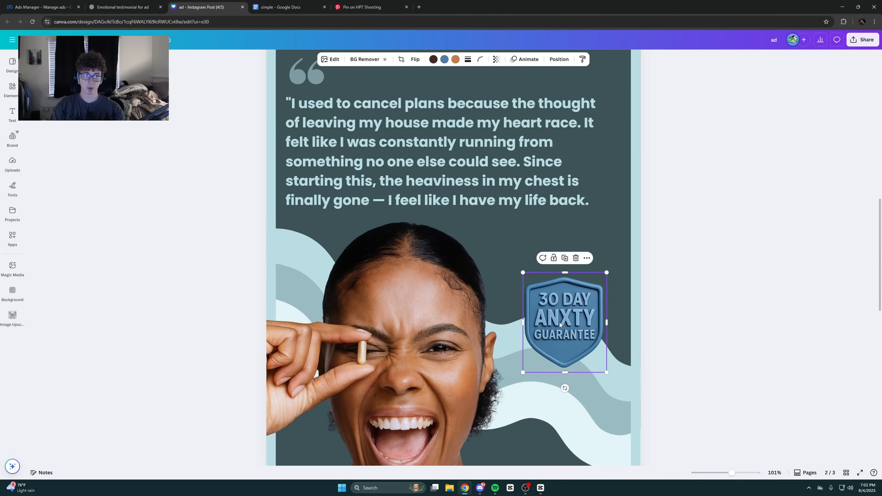
{"action": "left_click_drag", "start_coordinate": [559, 325], "coordinate": [549, 287]}
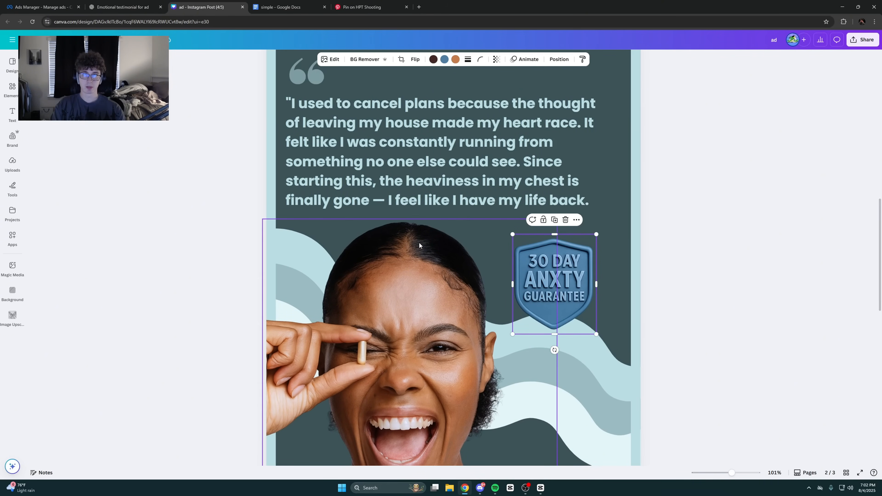
Recolor the shield's blue, trying light blue and settling on a paler blue from the design's palette
{"action": "left_click", "coordinate": [444, 59]}
{"action": "left_click", "coordinate": [120, 112]}
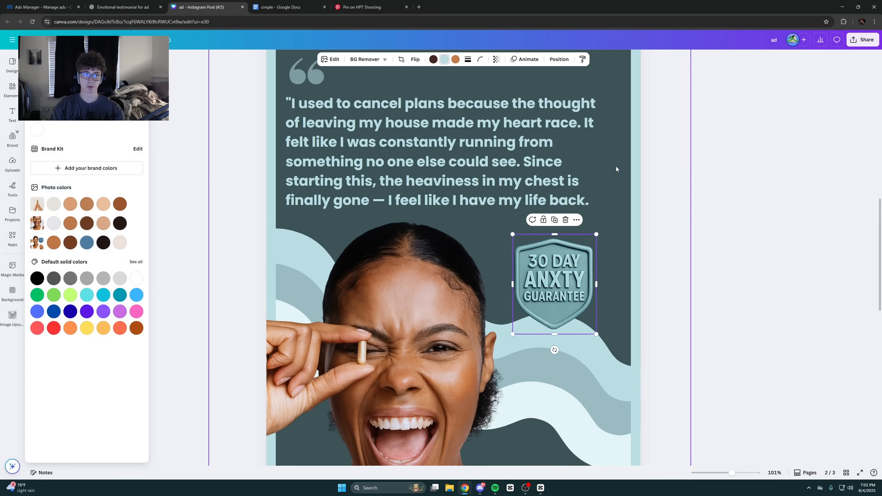
{"action": "left_click", "coordinate": [136, 113]}
Resize the shield smaller and place it on the dark area between the quote and the waves
{"action": "left_click_drag", "start_coordinate": [557, 288], "coordinate": [556, 306]}
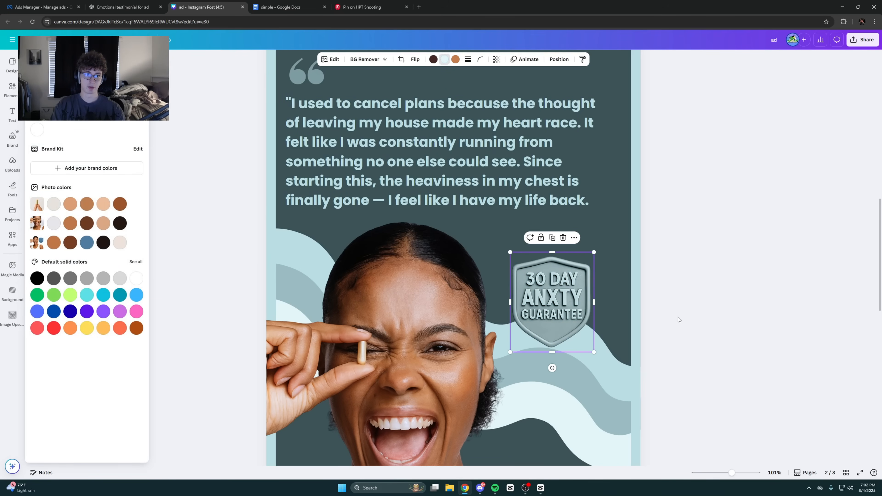
{"action": "scroll", "coordinate": [678, 382], "scroll_direction": "down", "scroll_amount": 2}
{"action": "left_click_drag", "start_coordinate": [555, 246], "coordinate": [569, 285]}
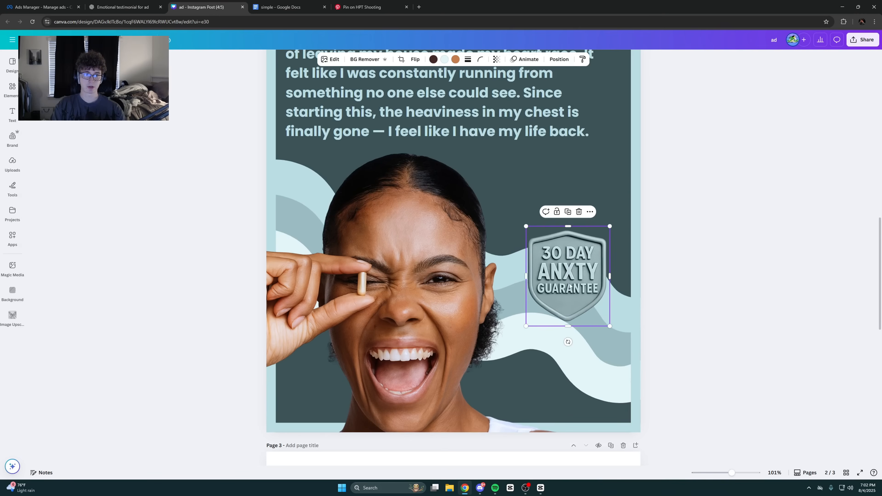
{"action": "left_click_drag", "start_coordinate": [525, 226], "coordinate": [508, 204]}
{"action": "left_click_drag", "start_coordinate": [558, 264], "coordinate": [557, 230]}
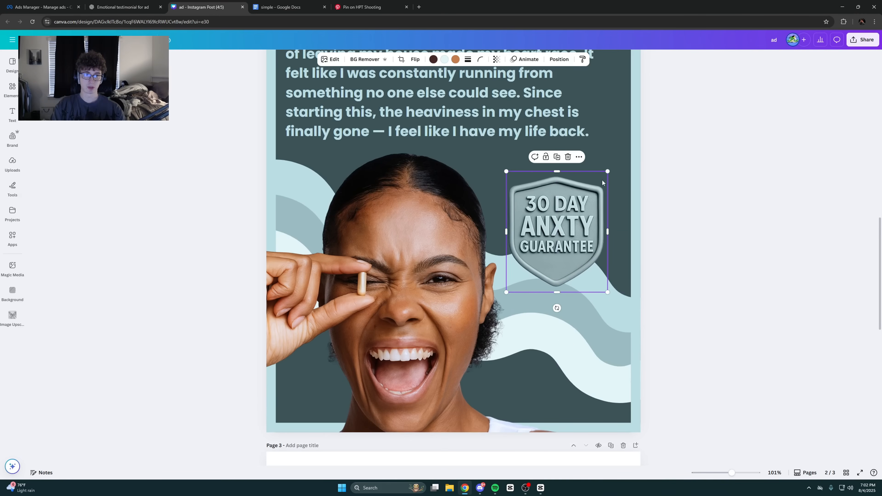
{"action": "left_click_drag", "start_coordinate": [605, 171], "coordinate": [570, 215]}
{"action": "left_click_drag", "start_coordinate": [554, 245], "coordinate": [572, 189]}
{"action": "left_click", "coordinate": [714, 238]}
Adjust the shield's blue tone in the image's color edit, setting saturation to -54 and brightness to 58
{"action": "scroll", "coordinate": [714, 239], "scroll_direction": "up", "scroll_amount": 2}
{"action": "left_click_drag", "start_coordinate": [731, 472], "coordinate": [764, 476]}
{"action": "left_click", "coordinate": [452, 267]}
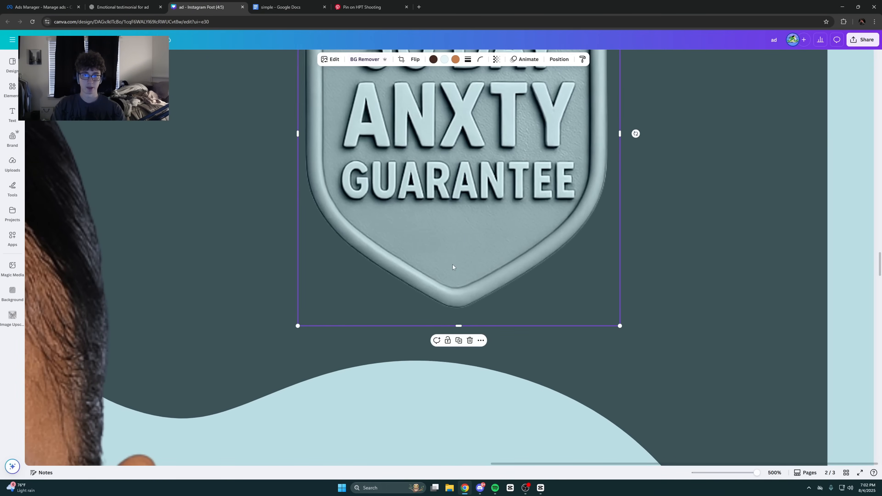
{"action": "left_click", "coordinate": [331, 61]}
{"action": "left_click", "coordinate": [85, 93]}
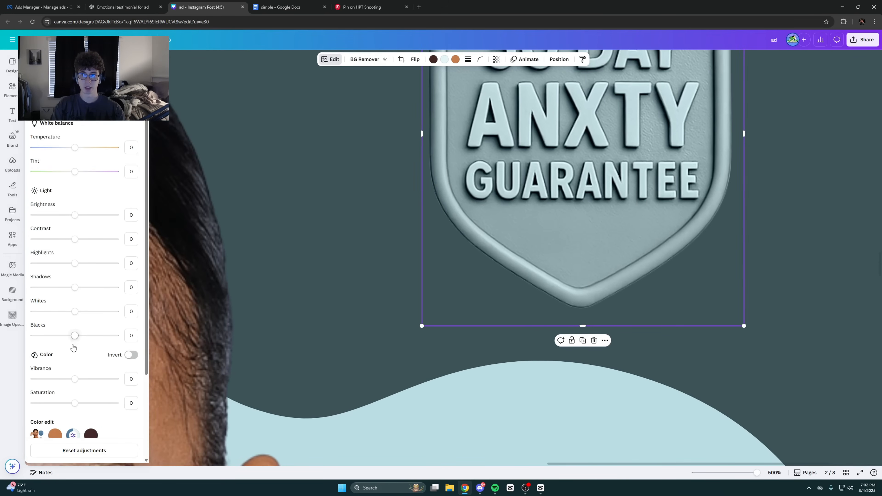
{"action": "scroll", "coordinate": [75, 338], "scroll_direction": "down", "scroll_amount": 4}
{"action": "left_click", "coordinate": [73, 333]}
{"action": "left_click_drag", "start_coordinate": [44, 387], "coordinate": [53, 391]}
{"action": "mouse_move", "coordinate": [97, 412]}
{"action": "left_mouse_down"}
{"action": "mouse_move", "coordinate": [81, 412]}
{"action": "mouse_move", "coordinate": [98, 413]}
{"action": "left_mouse_up"}
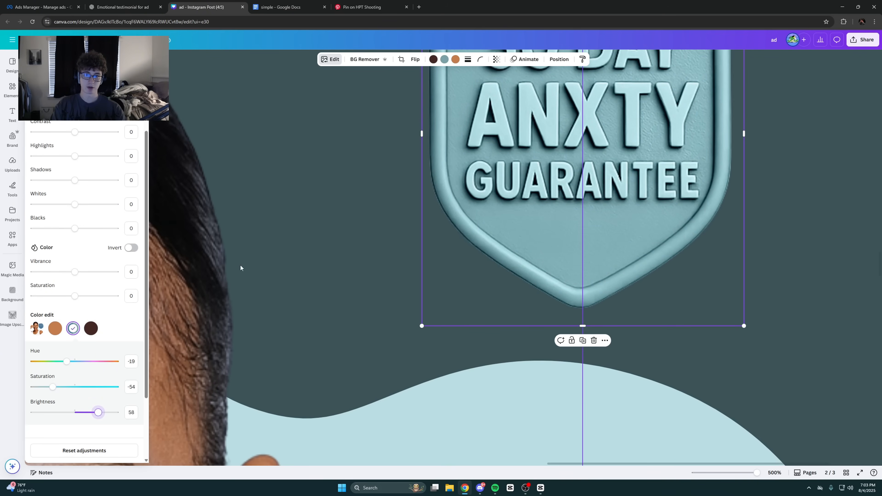
Try shifting the hue of the shield's blue to 100
{"action": "left_click_drag", "start_coordinate": [67, 362], "coordinate": [67, 366]}
{"action": "left_click_drag", "start_coordinate": [67, 363], "coordinate": [502, 385]}
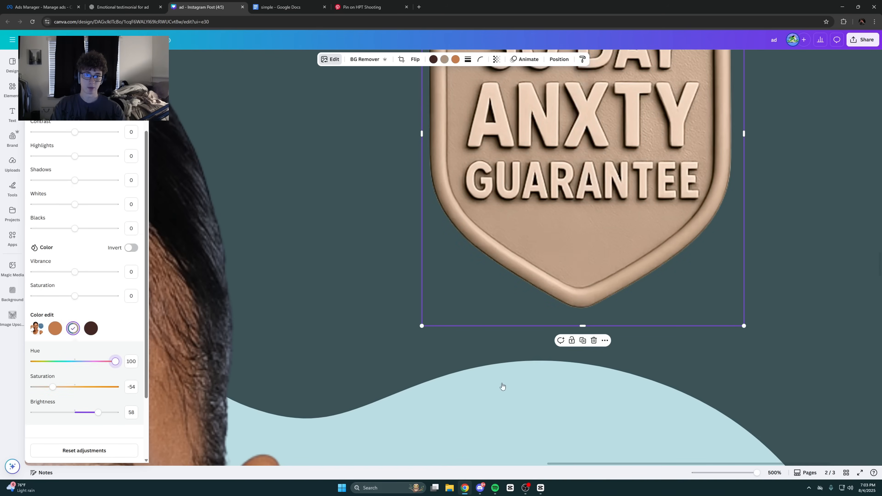
{"action": "left_click", "coordinate": [406, 344]}
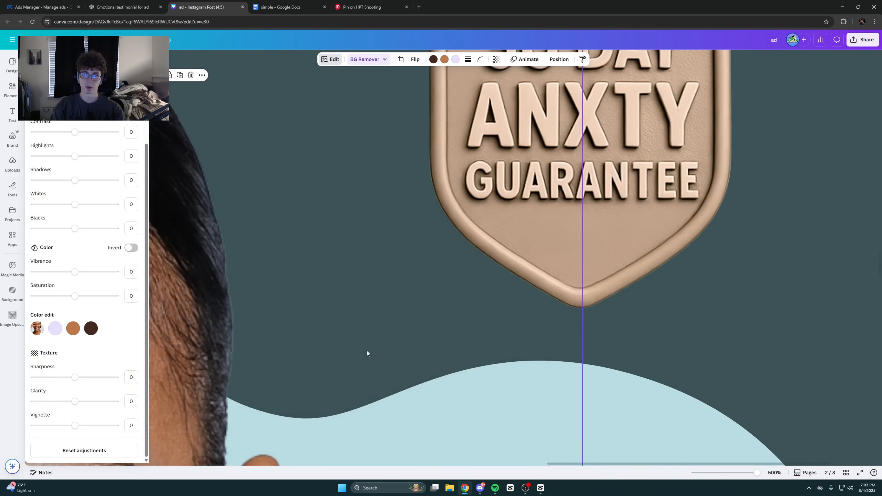
Check the shield's color up close and against the rest of the testimonial ad
{"action": "left_click_drag", "start_coordinate": [743, 473], "coordinate": [729, 473]}
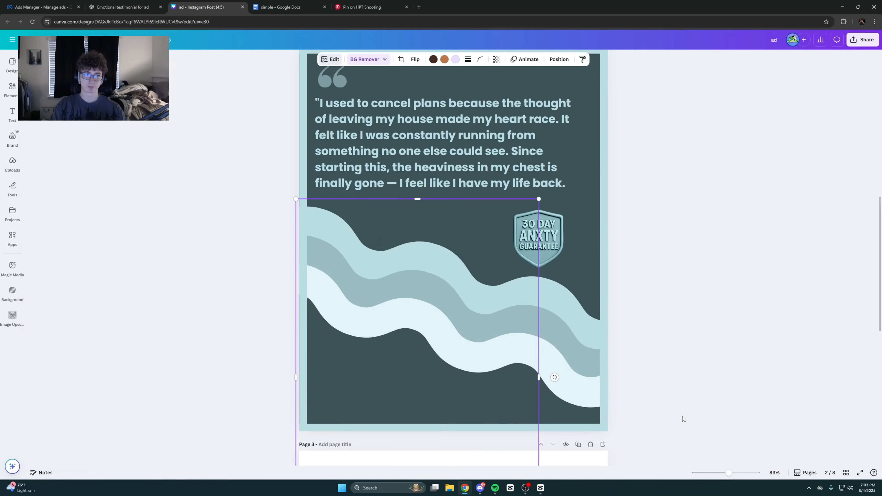
{"action": "left_click", "coordinate": [694, 406]}
{"action": "left_click", "coordinate": [538, 239]}
{"action": "left_click", "coordinate": [155, 233]}
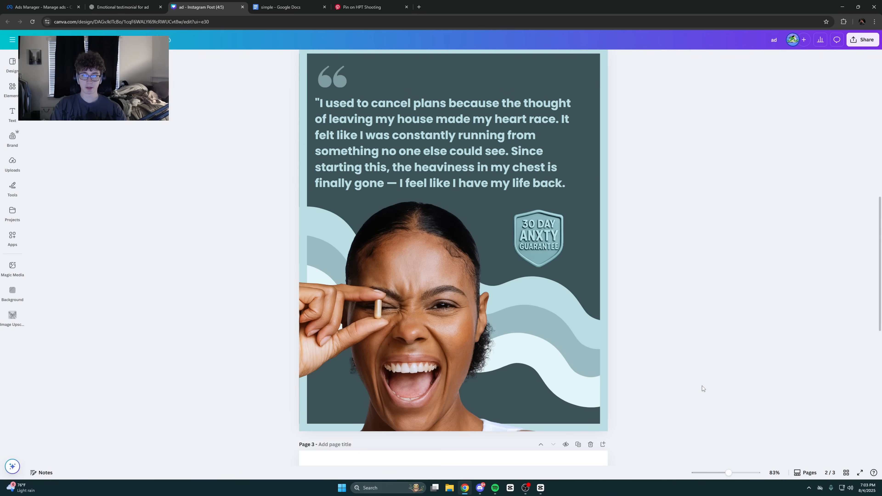
{"action": "left_click_drag", "start_coordinate": [728, 472], "coordinate": [760, 473]}
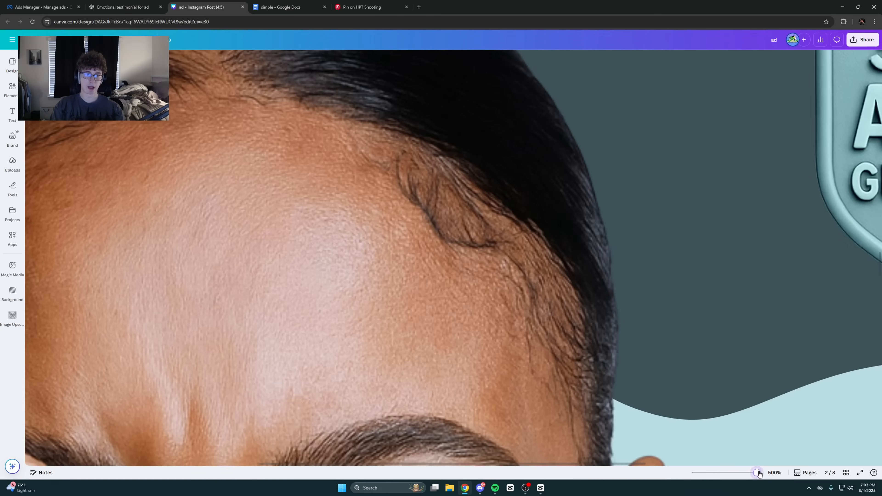
{"action": "left_click_drag", "start_coordinate": [779, 306], "coordinate": [380, 417]}
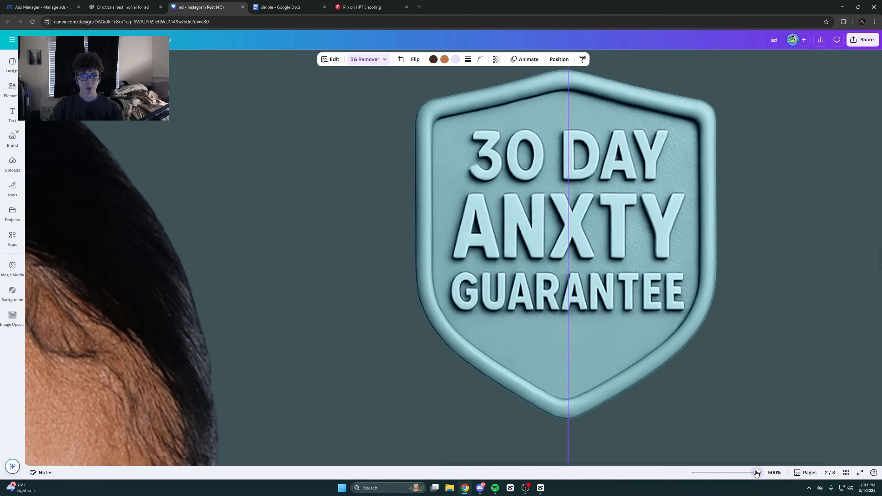
{"action": "left_click_drag", "start_coordinate": [756, 473], "coordinate": [756, 472]}
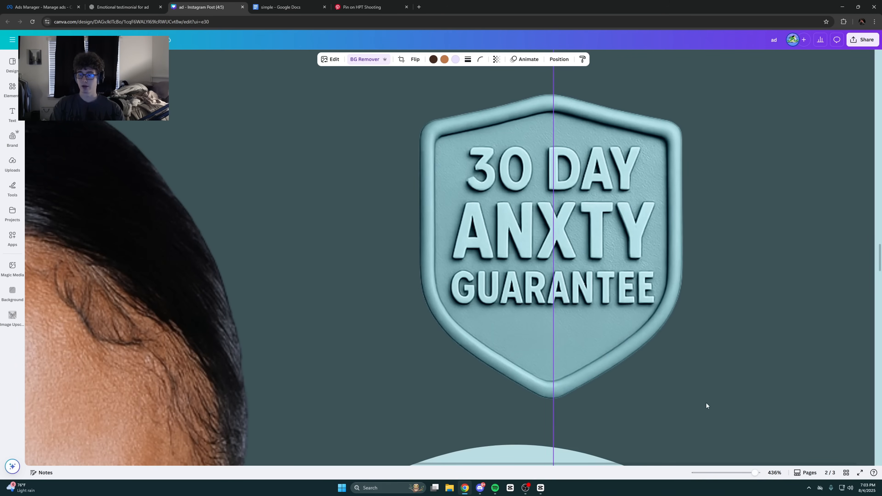
{"action": "left_click_drag", "start_coordinate": [755, 473], "coordinate": [727, 476]}
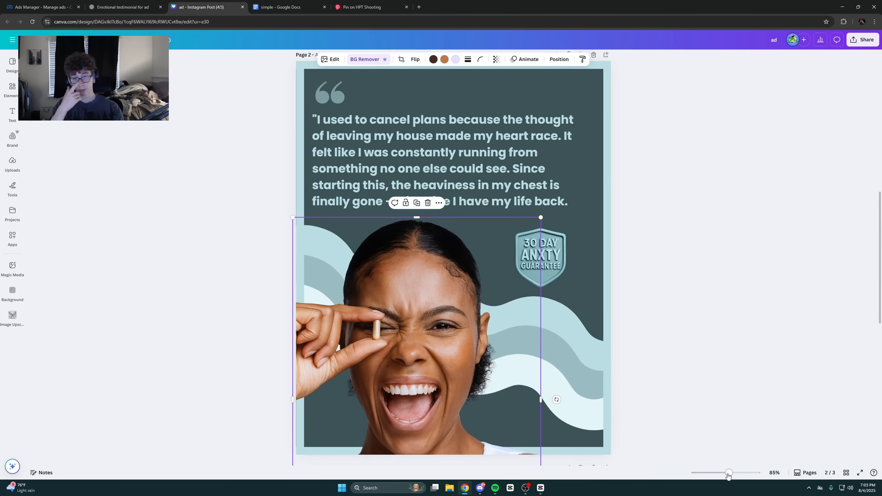
Review the first two ad pages together, then the empty third page
{"action": "left_click", "coordinate": [809, 393]}
{"action": "scroll", "coordinate": [660, 392], "scroll_direction": "up", "scroll_amount": 2}
{"action": "scroll", "coordinate": [565, 392], "scroll_direction": "down", "scroll_amount": 3}
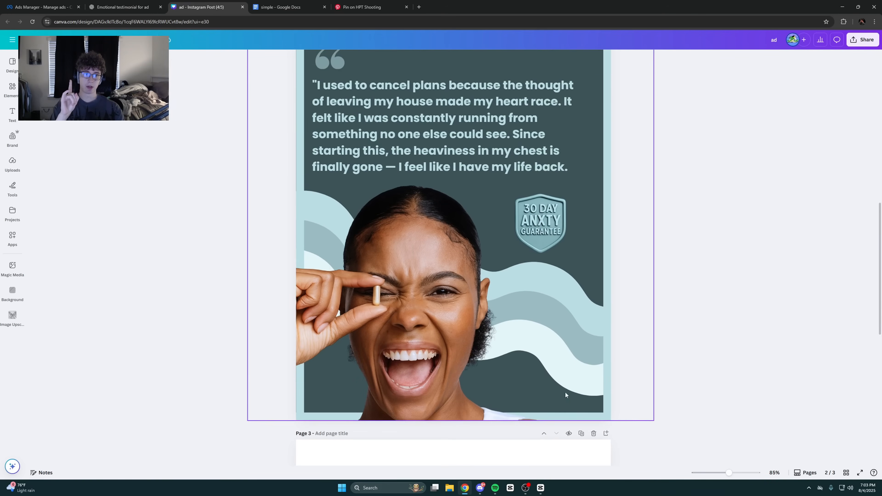
{"action": "left_click", "coordinate": [719, 472]}
{"action": "scroll", "coordinate": [689, 438], "scroll_direction": "up", "scroll_amount": 5}
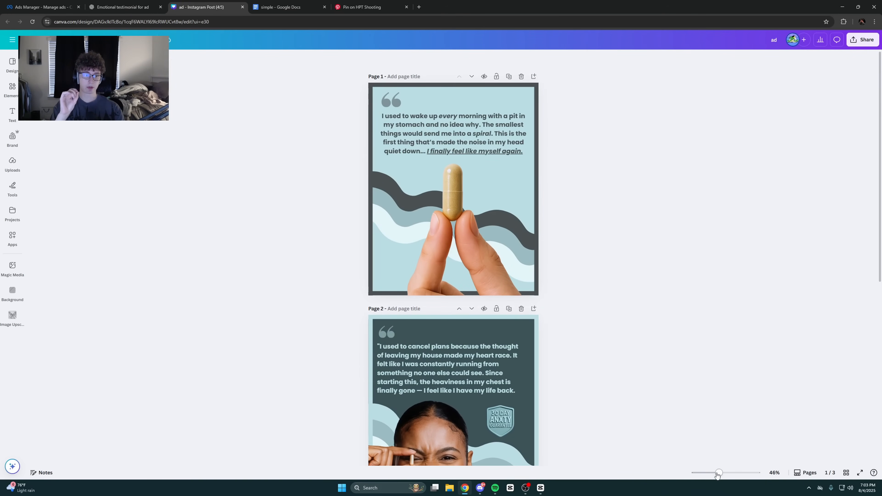
{"action": "left_click_drag", "start_coordinate": [717, 476], "coordinate": [717, 475]}
{"action": "scroll", "coordinate": [678, 429], "scroll_direction": "up", "scroll_amount": 2}
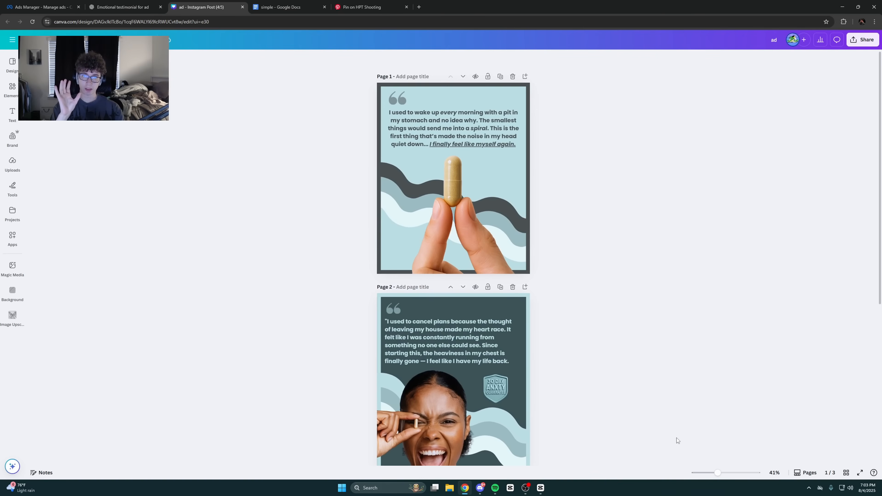
{"action": "scroll", "coordinate": [617, 361], "scroll_direction": "down", "scroll_amount": 1}
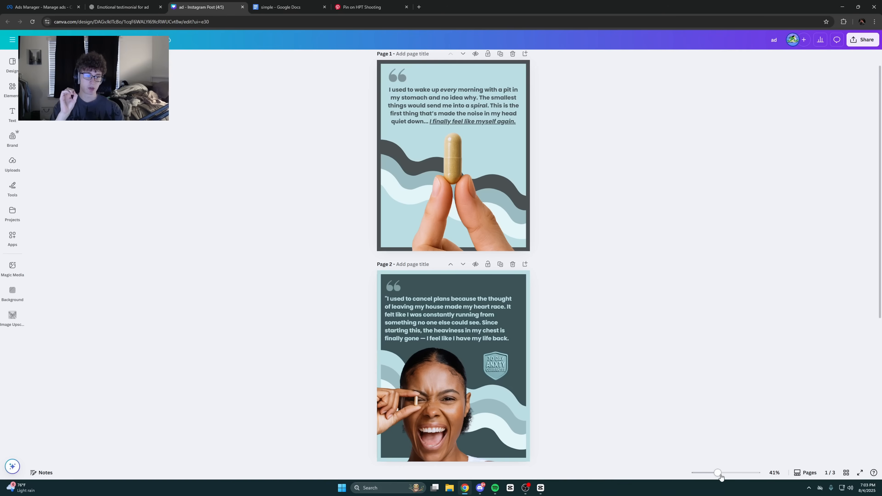
{"action": "left_click_drag", "start_coordinate": [718, 474], "coordinate": [727, 473]}
{"action": "scroll", "coordinate": [659, 417], "scroll_direction": "down", "scroll_amount": 15}
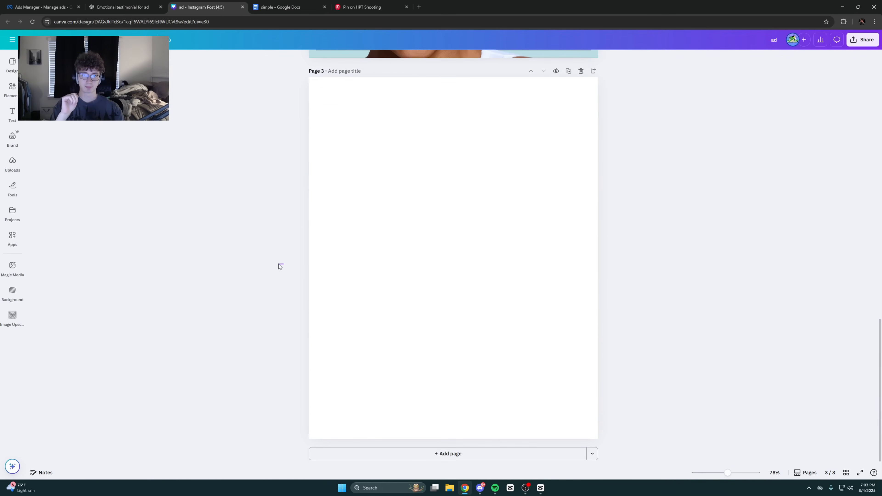
{"action": "scroll", "coordinate": [290, 326], "scroll_direction": "up", "scroll_amount": 5}
{"action": "scroll", "coordinate": [290, 326], "scroll_direction": "down", "scroll_amount": 4}
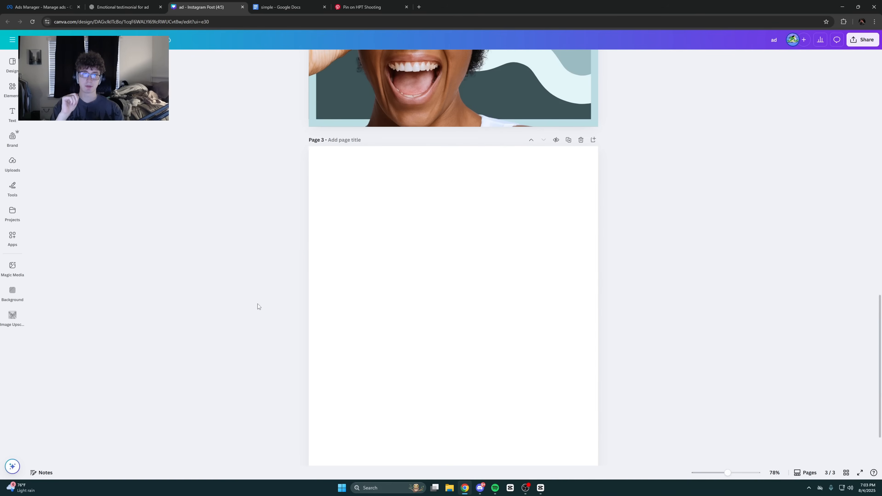
{"action": "left_click", "coordinate": [11, 87]}
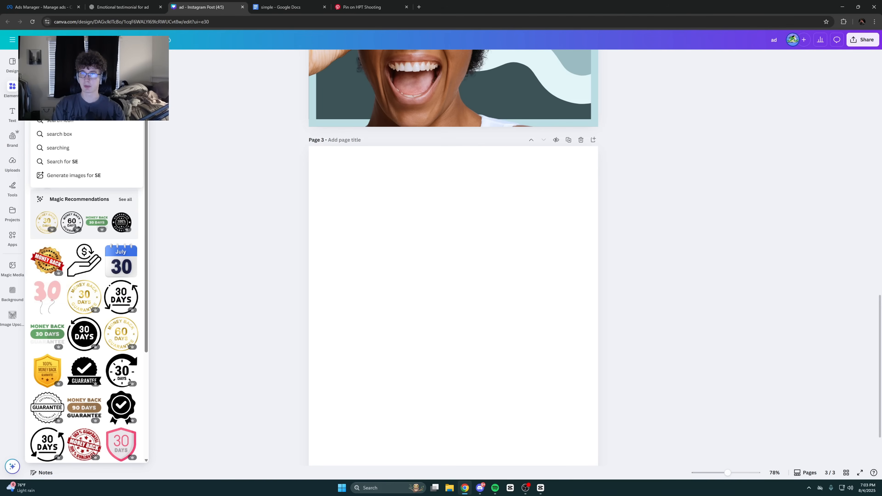
{"action": "key", "text": "BackSpace"}
{"action": "key", "text": "BackSpace"}
{"action": "left_click", "coordinate": [245, 198]}
Duplicate the second page and delete the woman, the shield, the quote and its quotation mark from the copy
{"action": "scroll", "coordinate": [257, 201], "scroll_direction": "up", "scroll_amount": 11}
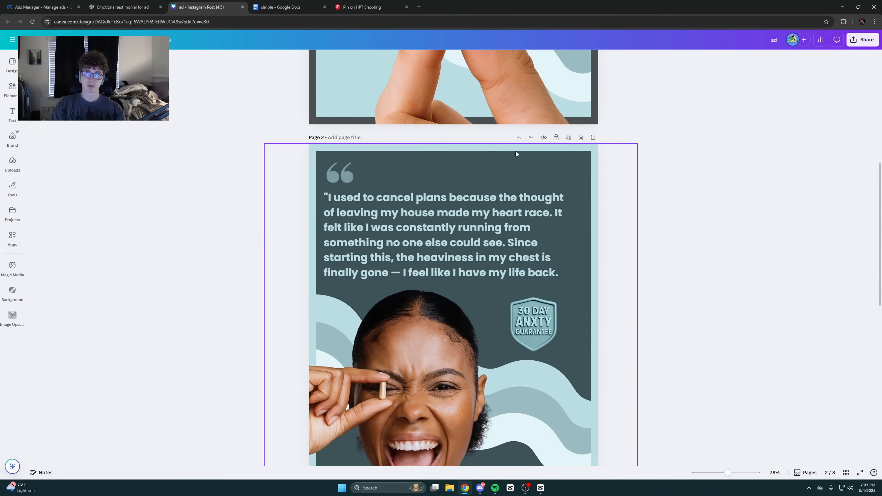
{"action": "left_click", "coordinate": [565, 139]}
{"action": "left_click", "coordinate": [410, 353]}
{"action": "key", "text": "Delete"}
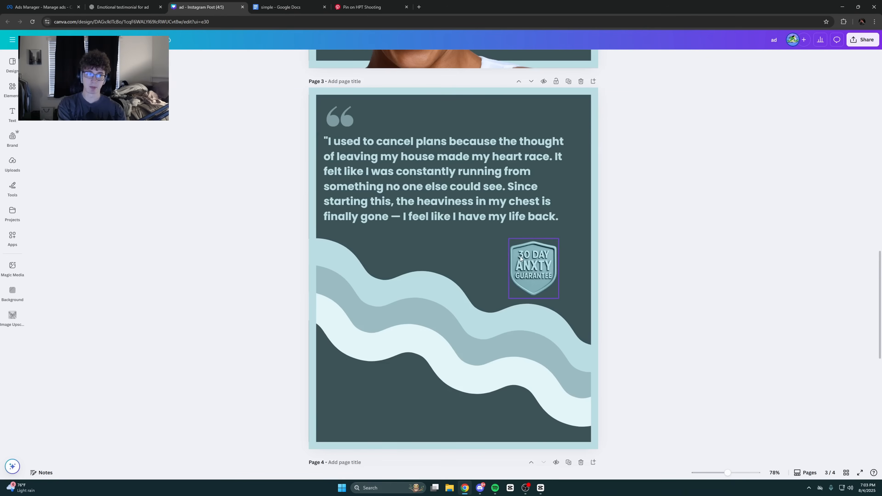
{"action": "left_click", "coordinate": [444, 215]}
{"action": "key", "text": "Delete"}
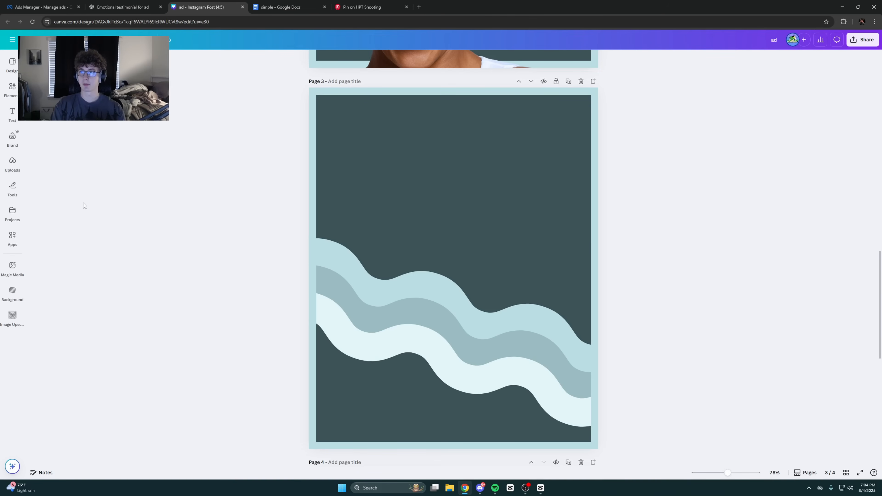
Search the elements for a search bar and add the white rounded one with the grey magnifying glass
{"action": "left_click", "coordinate": [12, 88]}
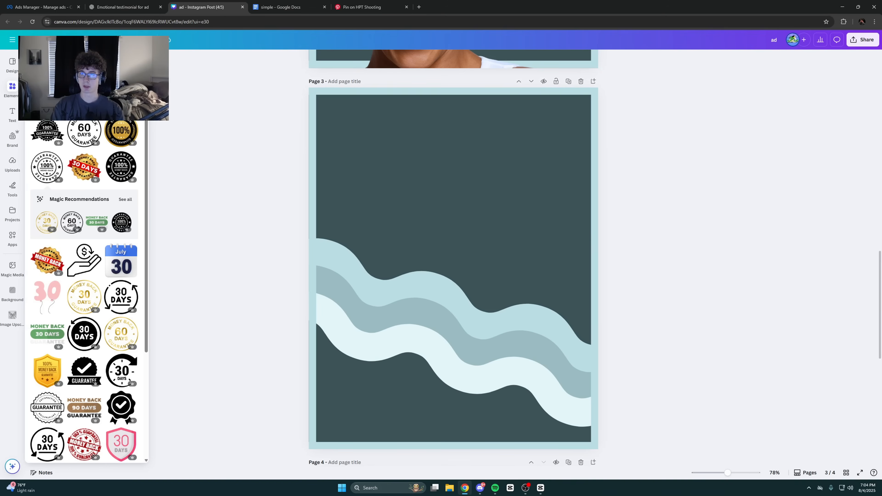
{"action": "type", "text": "sear"}
{"action": "key", "text": "Return"}
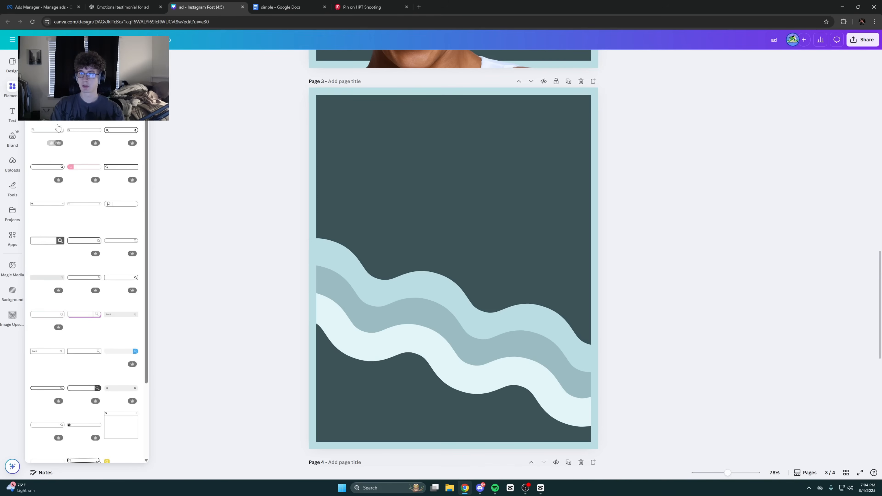
{"action": "left_click", "coordinate": [41, 134]}
{"action": "left_click", "coordinate": [398, 257]}
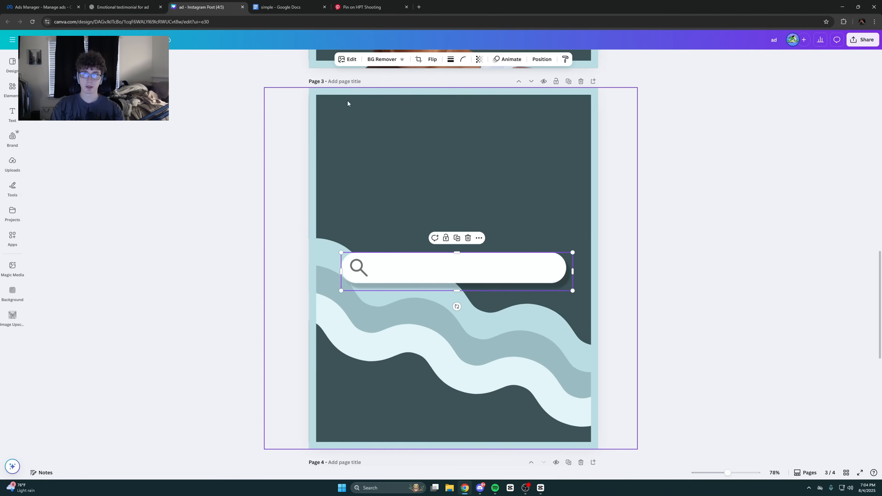
Move the search bar up into the empty dark area above the waves
{"action": "left_click", "coordinate": [213, 282]}
{"action": "left_click_drag", "start_coordinate": [435, 270], "coordinate": [429, 212]}
{"action": "left_click", "coordinate": [246, 193]}
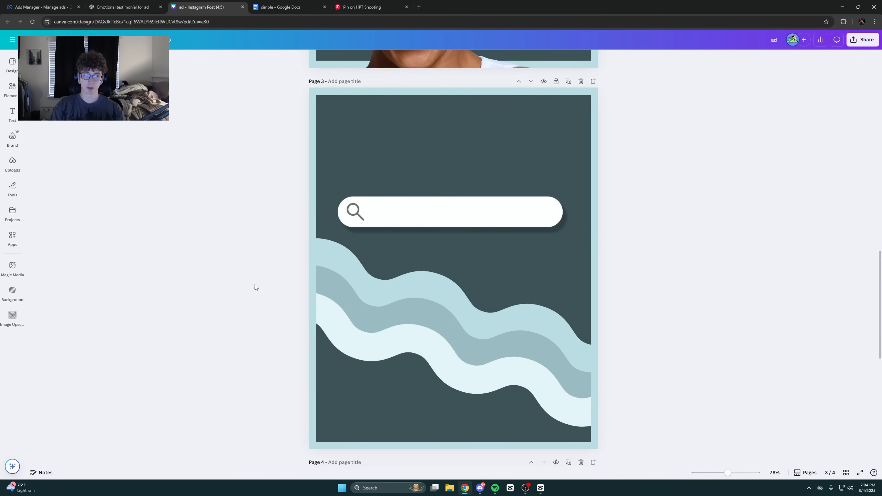
{"action": "left_click", "coordinate": [419, 311]}
{"action": "left_click", "coordinate": [225, 243]}
{"action": "scroll", "coordinate": [269, 373], "scroll_direction": "up", "scroll_amount": 2}
{"action": "left_click_drag", "start_coordinate": [453, 285], "coordinate": [452, 276]}
{"action": "left_click", "coordinate": [208, 241]}
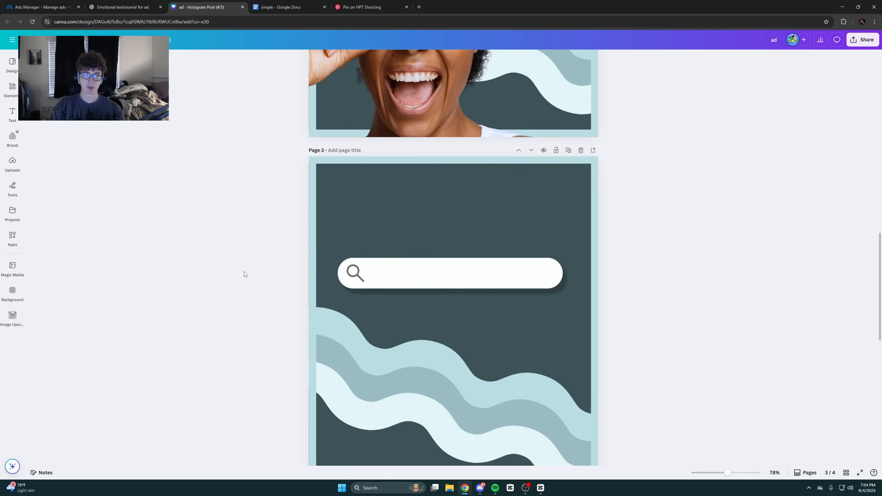
{"action": "scroll", "coordinate": [388, 306], "scroll_direction": "up", "scroll_amount": 1}
{"action": "left_click_drag", "start_coordinate": [388, 305], "coordinate": [403, 293]}
{"action": "left_click", "coordinate": [256, 274]}
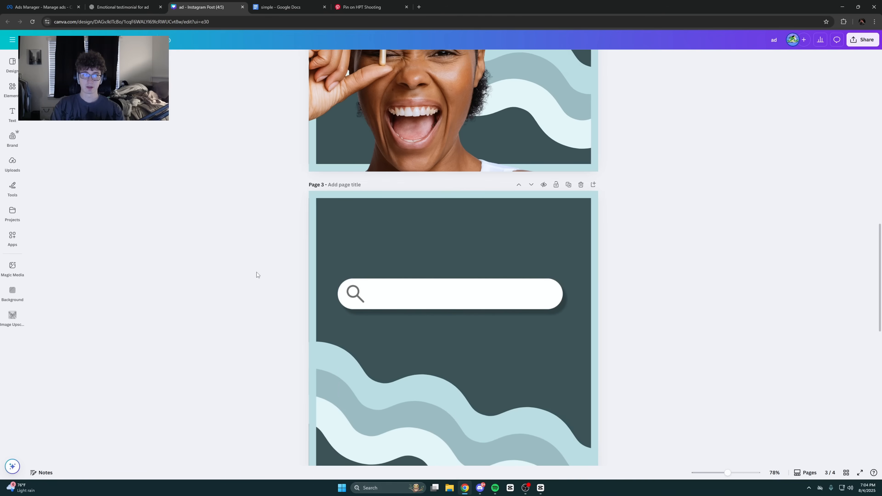
Copy the quote's text box from the second page and paste it below the search bar on page 3
{"action": "scroll", "coordinate": [267, 315], "scroll_direction": "up", "scroll_amount": 10}
{"action": "left_click", "coordinate": [384, 239]}
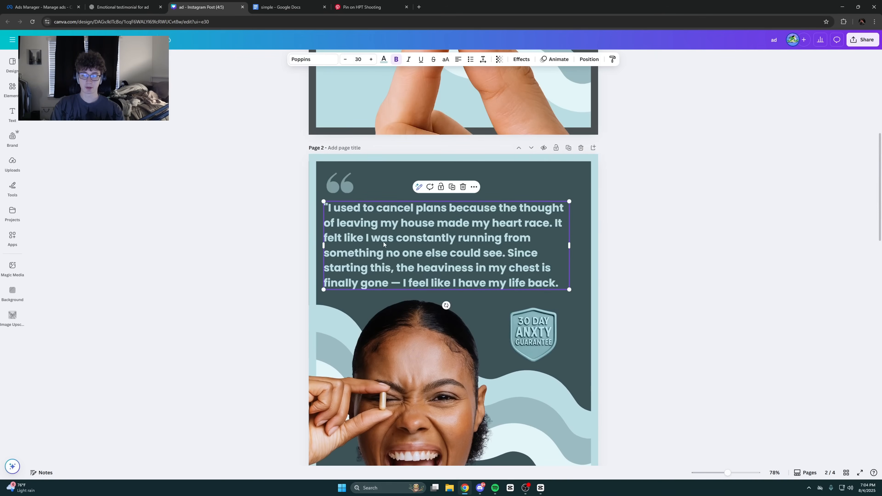
{"action": "scroll", "coordinate": [384, 239], "scroll_direction": "down", "scroll_amount": 11}
{"action": "left_click", "coordinate": [418, 320]}
{"action": "type", "text": "\"I used to cancel plans because the thought of leaving my house made my heart race. It felt like I was constantly running from something no one else could see. Since starting this, the heaviness in my chest is finally gone — I feel like I have my life back.\""}
Replace the pasted quote with "ANXIETY supplements that WORK!"
{"action": "double_click", "coordinate": [401, 315]}
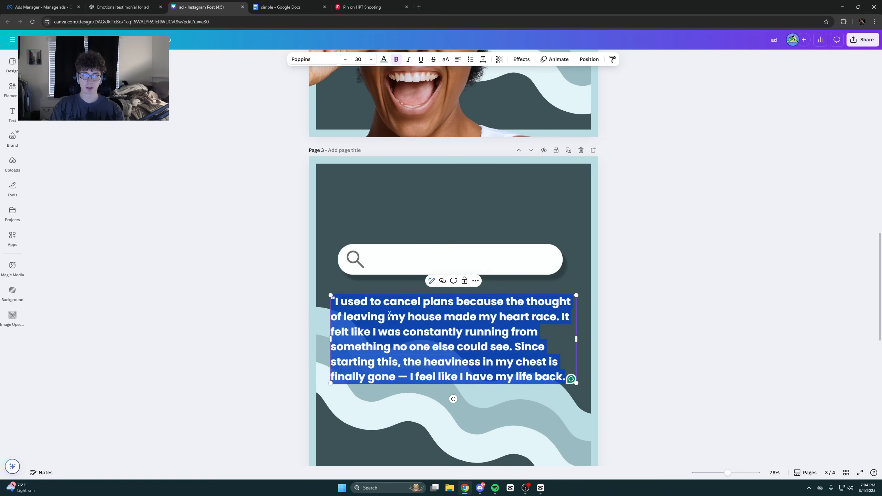
{"action": "key", "text": "BackSpace"}
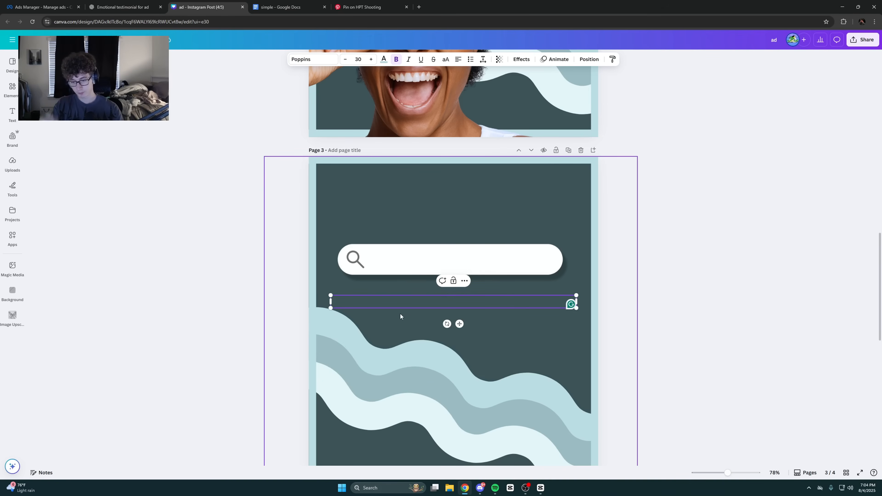
{"action": "type", "text": "ANX"}
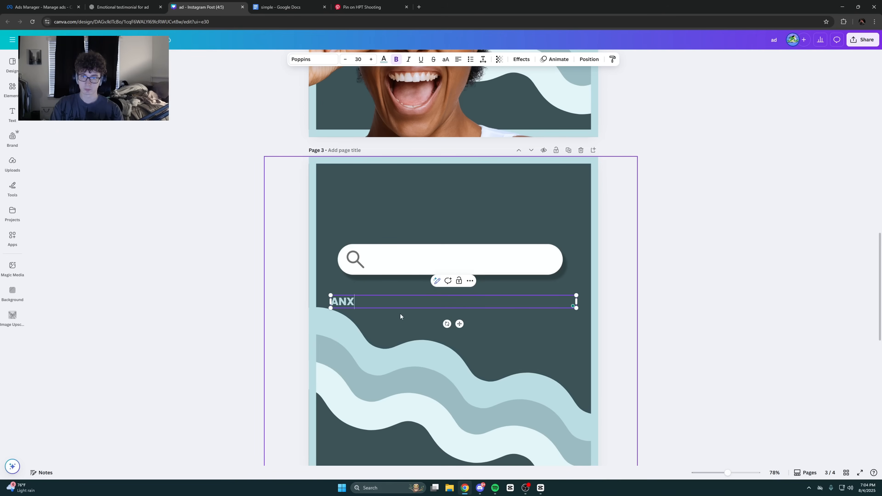
{"action": "type", "text": "IETY Supplements tha"}
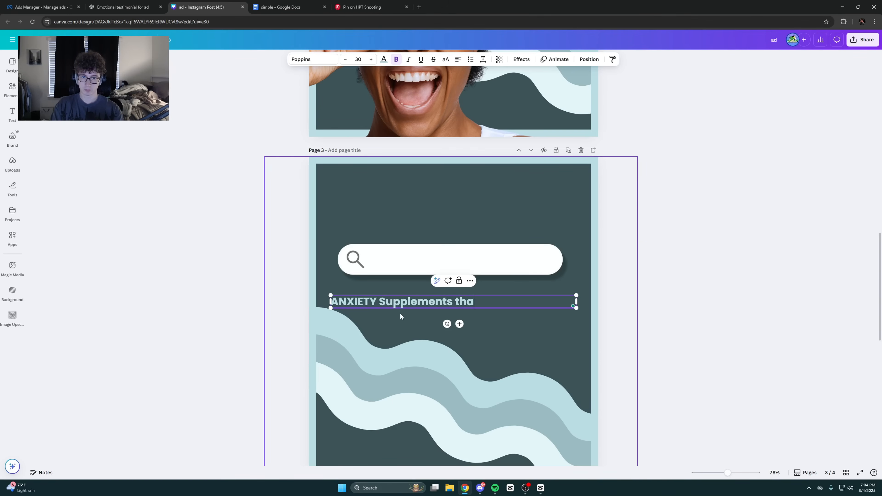
{"action": "type", "text": "t WORK!"}
{"action": "left_click", "coordinate": [227, 242]}
{"action": "left_click", "coordinate": [524, 297]}
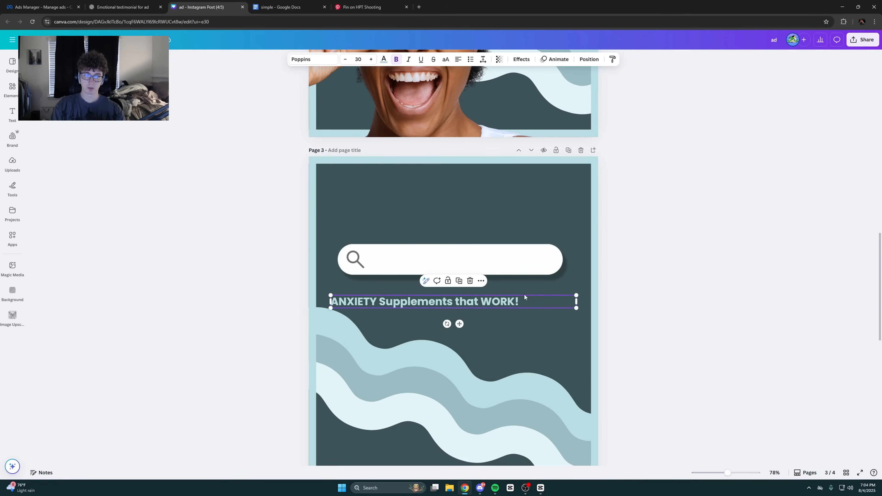
{"action": "left_click", "coordinate": [284, 7]}
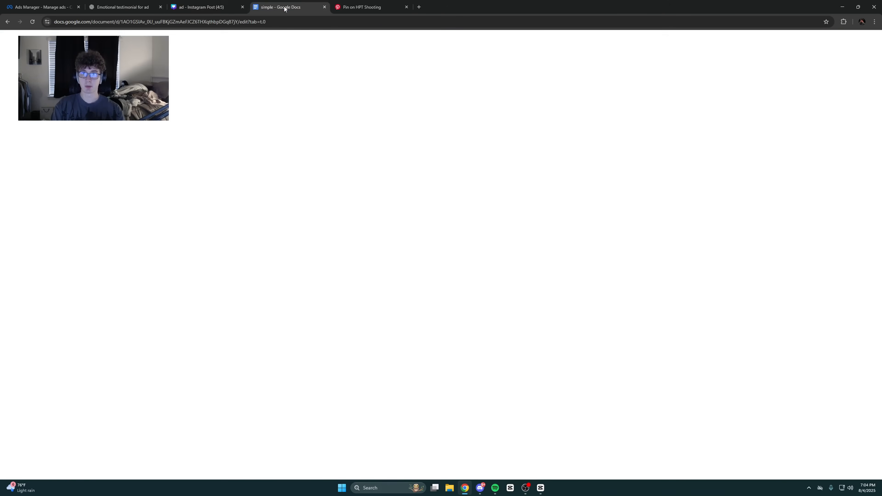
{"action": "left_click", "coordinate": [202, 7]}
{"action": "left_click", "coordinate": [236, 265]}
Place the headline text on the search bar and recolor it in the design's dark slate teal
{"action": "left_click_drag", "start_coordinate": [387, 302], "coordinate": [410, 261]}
{"action": "left_click", "coordinate": [384, 59]}
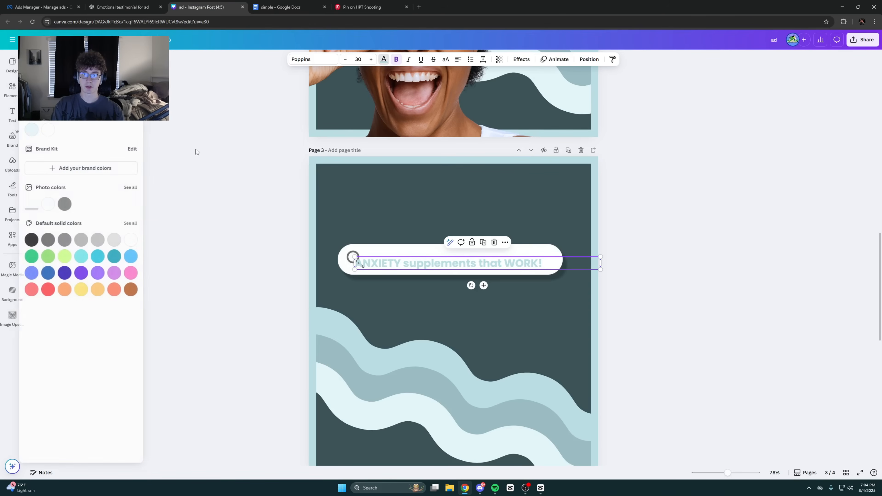
{"action": "left_click", "coordinate": [80, 113]}
{"action": "left_click", "coordinate": [222, 208]}
{"action": "left_click", "coordinate": [432, 264]}
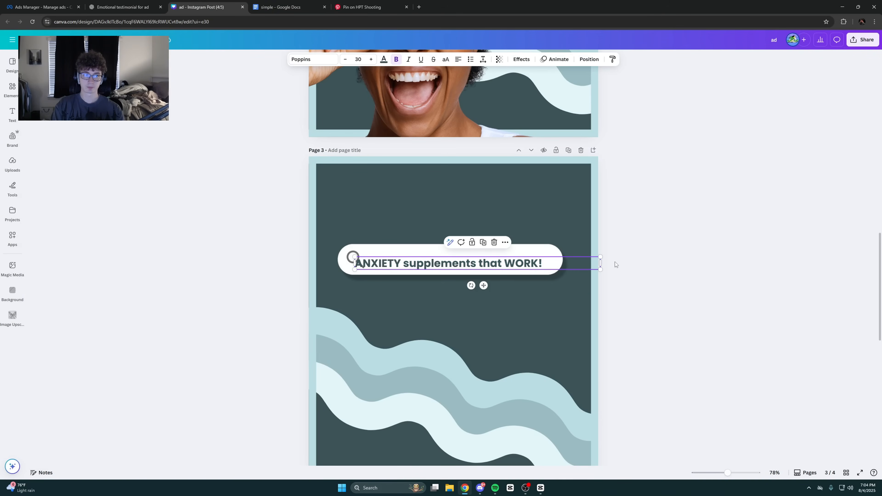
Narrow the headline's text box to fit its line and align it inside the search bar beside the magnifying glass
{"action": "left_click_drag", "start_coordinate": [601, 263], "coordinate": [517, 263]}
{"action": "left_click", "coordinate": [650, 289]}
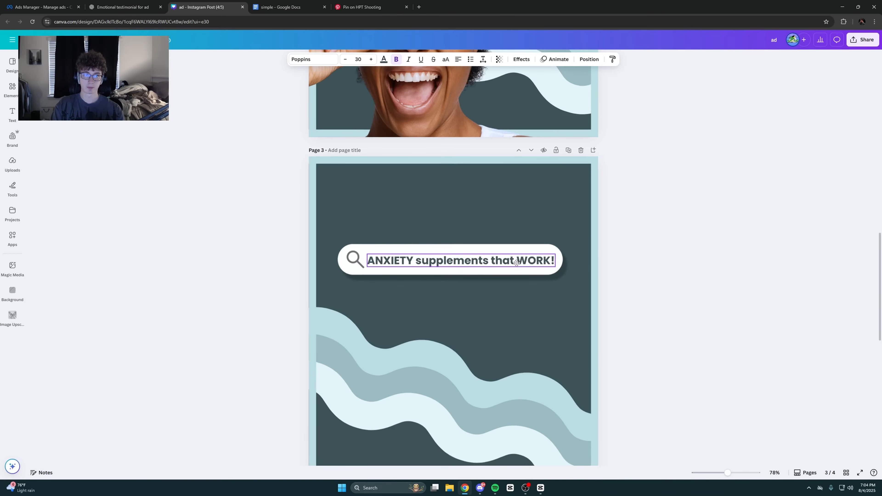
{"action": "left_click", "coordinate": [704, 355]}
{"action": "left_click_drag", "start_coordinate": [730, 476], "coordinate": [748, 476]}
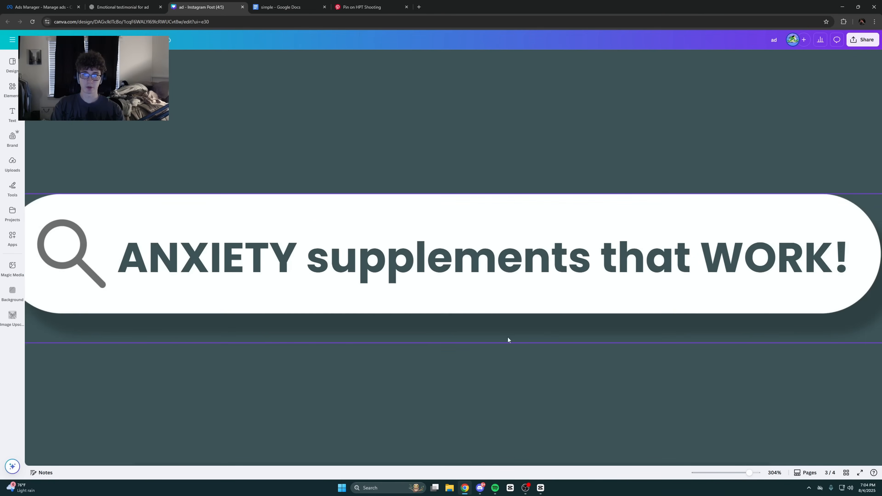
Shrink the headline text to size 27.8 and center it in the search bar's space beside the magnifying glass
{"action": "left_click", "coordinate": [490, 283]}
{"action": "left_click_drag", "start_coordinate": [853, 231], "coordinate": [800, 237]}
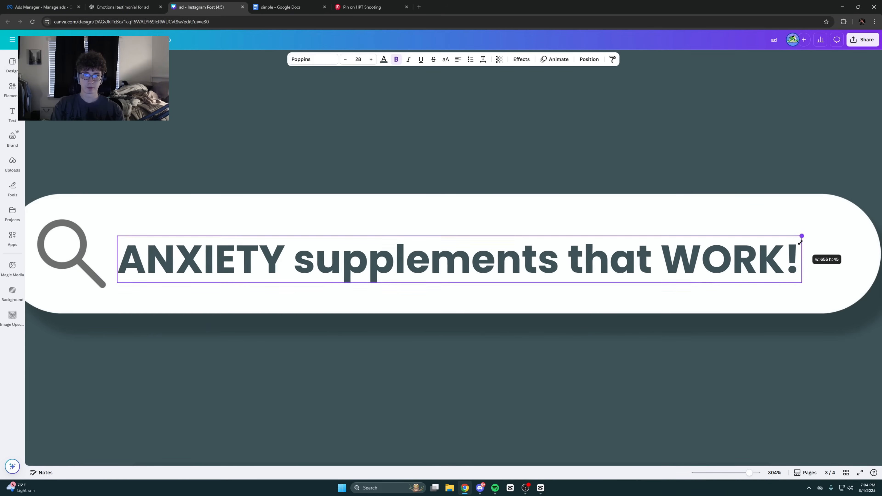
{"action": "left_click_drag", "start_coordinate": [707, 260], "coordinate": [733, 257]}
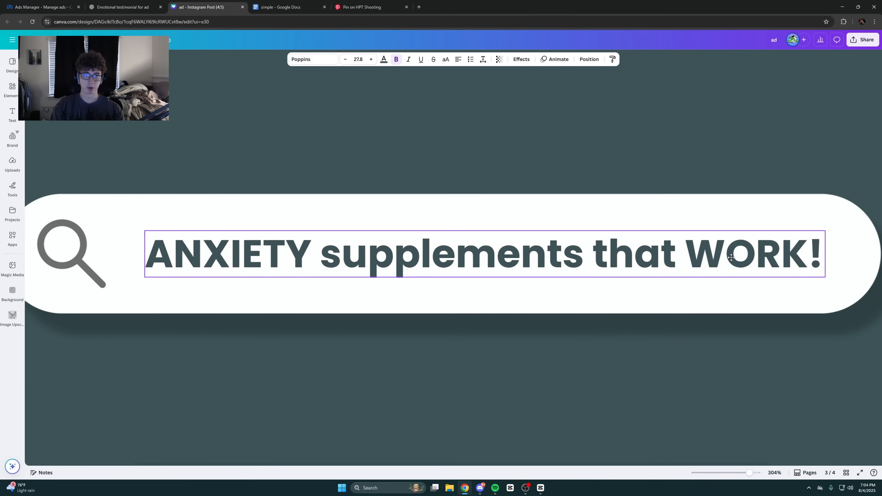
{"action": "left_click", "coordinate": [758, 390]}
{"action": "left_click_drag", "start_coordinate": [749, 475], "coordinate": [730, 476]}
{"action": "left_click", "coordinate": [543, 276]}
{"action": "scroll", "coordinate": [276, 329], "scroll_direction": "up", "scroll_amount": 7}
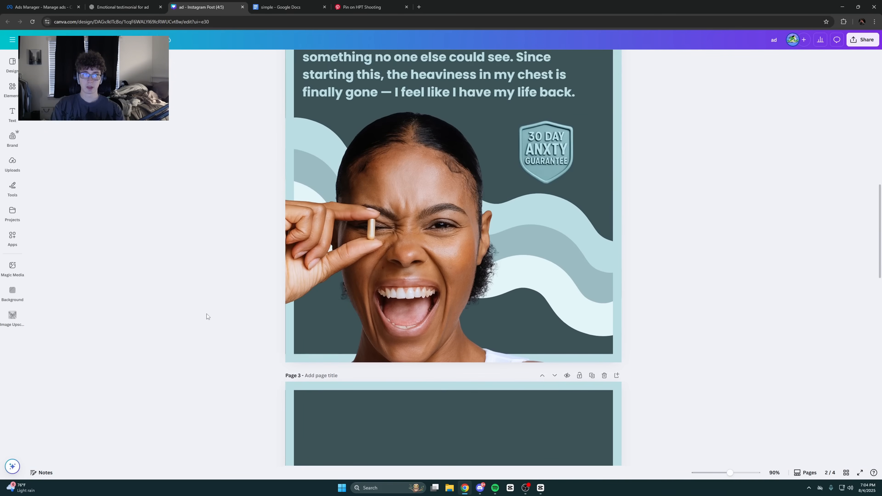
{"action": "left_click", "coordinate": [401, 283]}
{"action": "key", "text": "ctrl+c"}
{"action": "scroll", "coordinate": [401, 284], "scroll_direction": "down", "scroll_amount": 7}
{"action": "key", "text": "ctrl+v"}
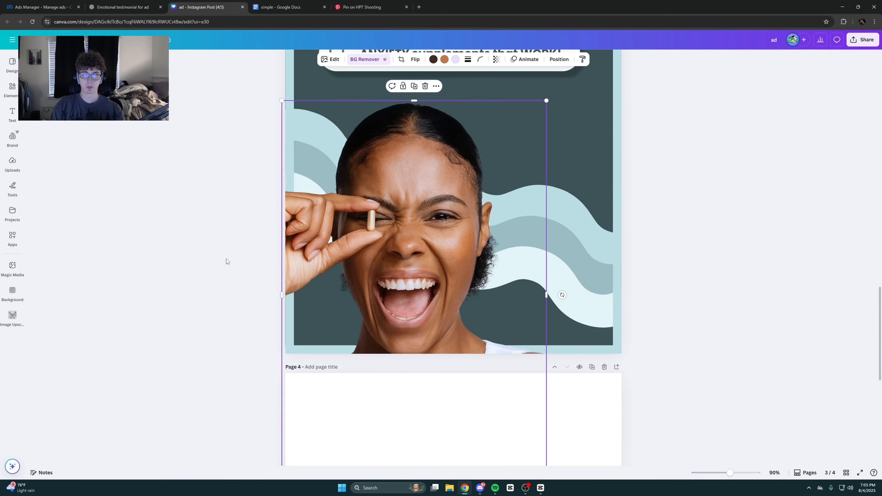
{"action": "scroll", "coordinate": [382, 330], "scroll_direction": "up", "scroll_amount": 2}
{"action": "scroll", "coordinate": [561, 382], "scroll_direction": "down", "scroll_amount": 3}
{"action": "key", "text": "Delete"}
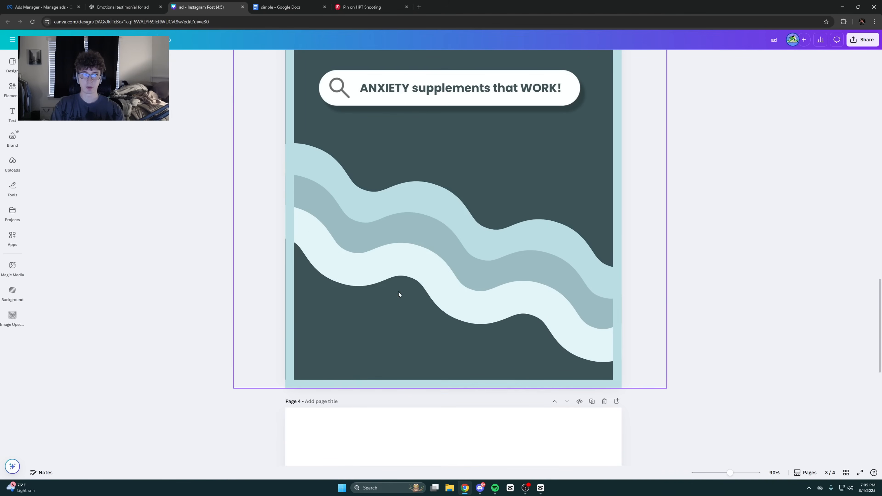
Copy the image of fingers holding the capsule from page 1 and place it below the search bar on page 3
{"action": "scroll", "coordinate": [644, 389], "scroll_direction": "up", "scroll_amount": 10}
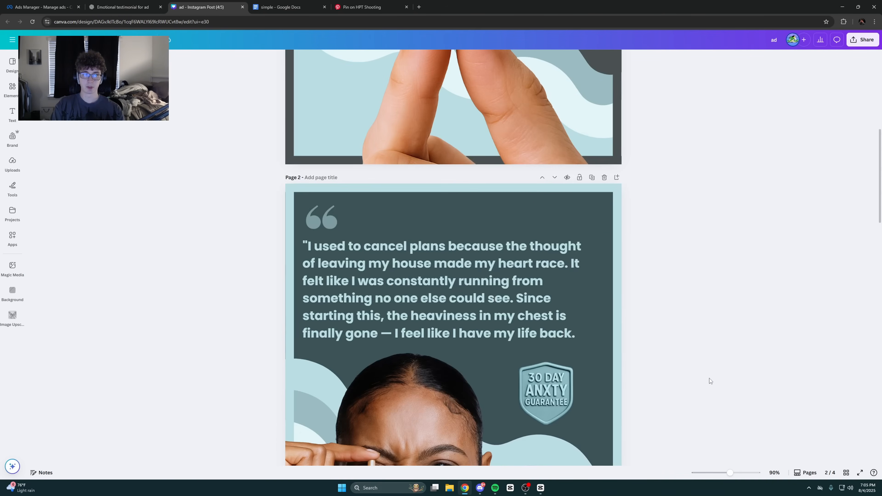
{"action": "left_click", "coordinate": [478, 320]}
{"action": "key", "text": "ctrl+c"}
{"action": "scroll", "coordinate": [459, 344], "scroll_direction": "down", "scroll_amount": 10}
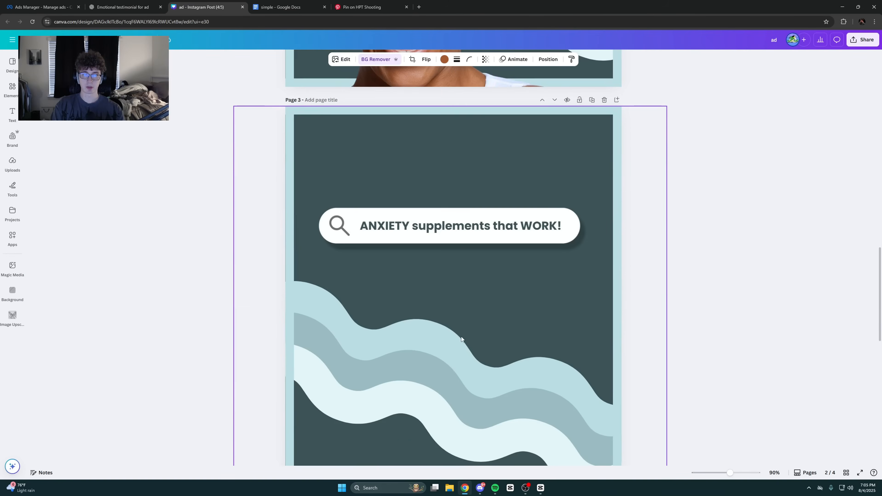
{"action": "key", "text": "ctrl+v"}
{"action": "scroll", "coordinate": [462, 340], "scroll_direction": "down", "scroll_amount": 5}
{"action": "mouse_move", "coordinate": [450, 264]}
{"action": "left_mouse_down"}
{"action": "mouse_move", "coordinate": [442, 253]}
{"action": "mouse_move", "coordinate": [446, 269]}
{"action": "left_mouse_up"}
{"action": "scroll", "coordinate": [434, 315], "scroll_direction": "up", "scroll_amount": 1}
{"action": "scroll", "coordinate": [434, 318], "scroll_direction": "up", "scroll_amount": 2}
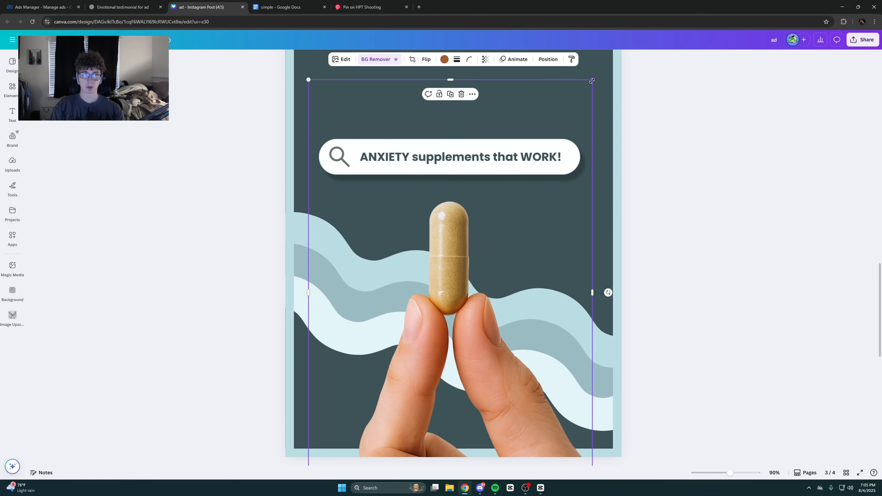
Scale the capsule image down slightly and reposition it near the horizontal center below the search bar
{"action": "left_click_drag", "start_coordinate": [592, 84], "coordinate": [577, 100]}
{"action": "left_click", "coordinate": [703, 242]}
{"action": "left_click_drag", "start_coordinate": [467, 287], "coordinate": [475, 287]}
{"action": "left_click", "coordinate": [187, 210]}
{"action": "left_click_drag", "start_coordinate": [730, 473], "coordinate": [724, 473]}
{"action": "scroll", "coordinate": [598, 382], "scroll_direction": "up", "scroll_amount": 3}
{"action": "scroll", "coordinate": [587, 225], "scroll_direction": "down", "scroll_amount": 2}
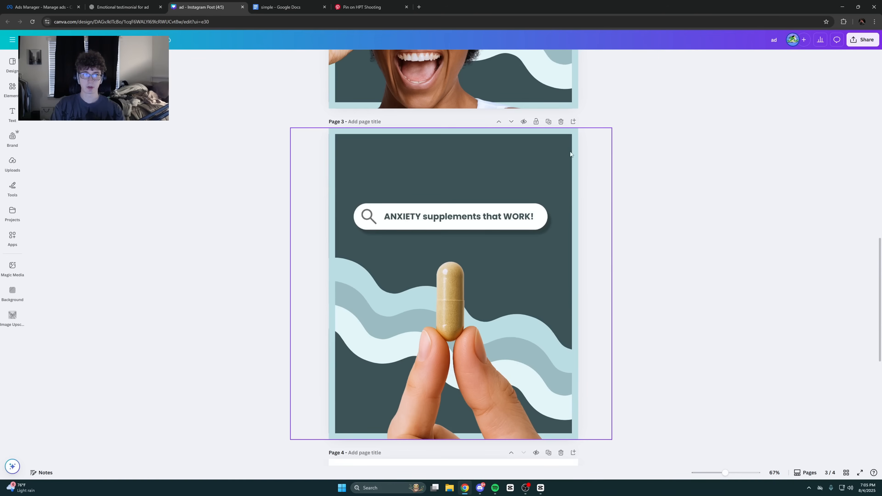
Recolor the right strip of page 3's frame in the darker muted teal from the document colors
{"action": "scroll", "coordinate": [503, 320], "scroll_direction": "up", "scroll_amount": 7}
{"action": "scroll", "coordinate": [497, 351], "scroll_direction": "up", "scroll_amount": 4}
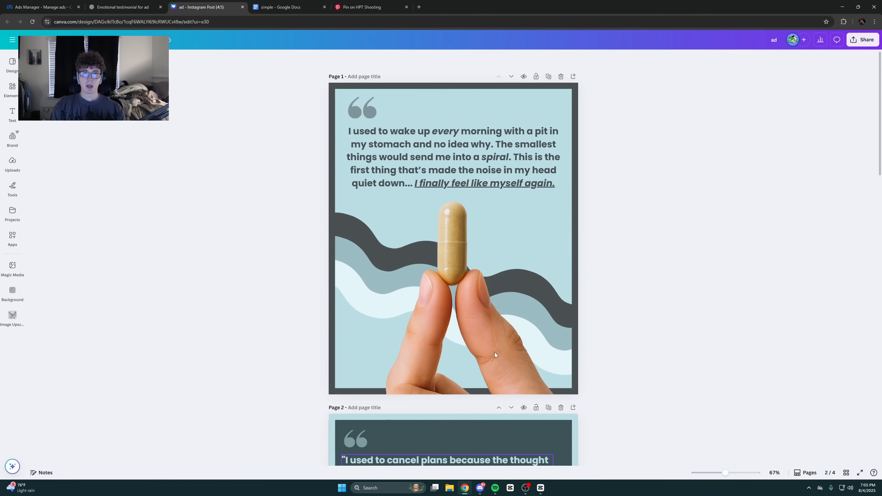
{"action": "scroll", "coordinate": [495, 352], "scroll_direction": "down", "scroll_amount": 9}
{"action": "left_click", "coordinate": [576, 257]}
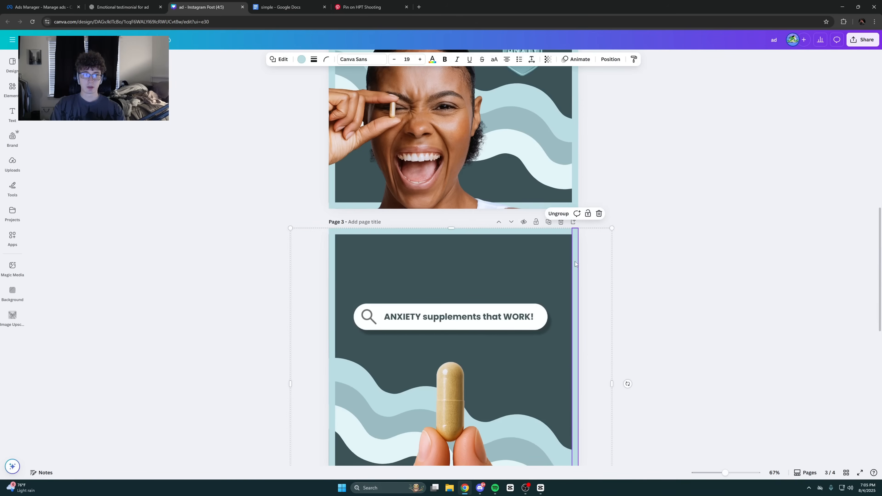
{"action": "left_click", "coordinate": [302, 61]}
{"action": "left_click", "coordinate": [38, 259]}
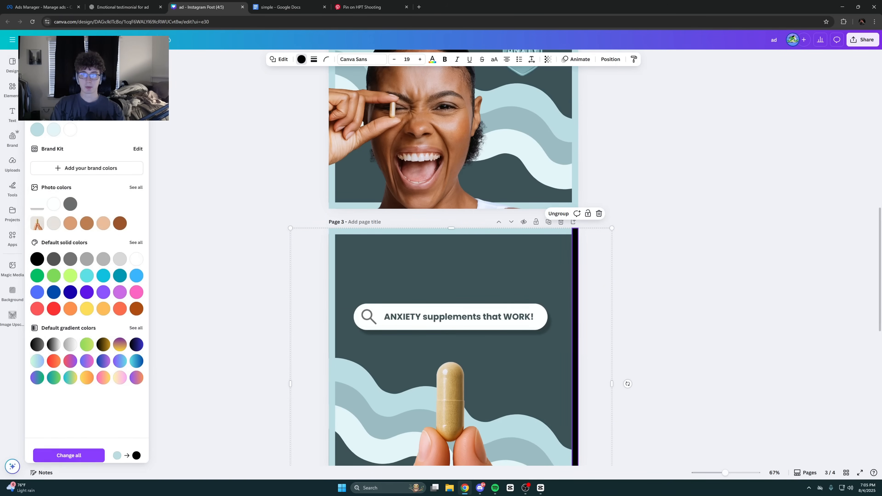
{"action": "left_click", "coordinate": [136, 113]}
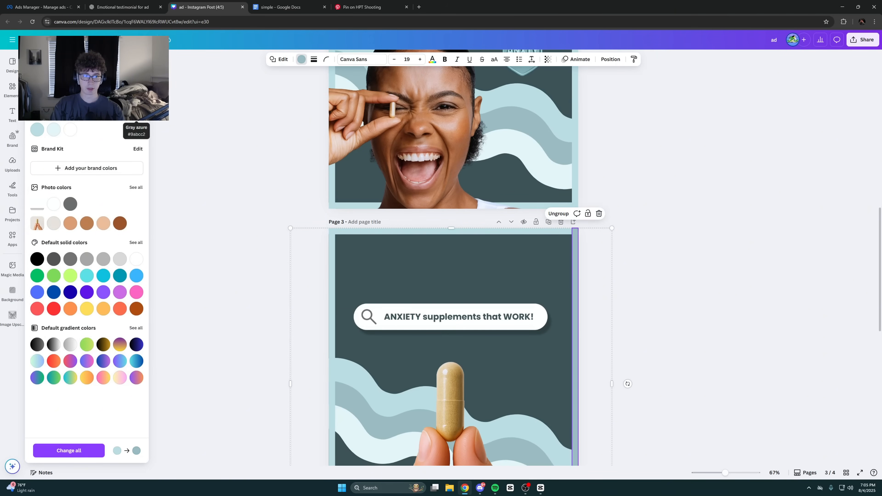
{"action": "left_click", "coordinate": [120, 114]}
{"action": "left_click", "coordinate": [207, 248]}
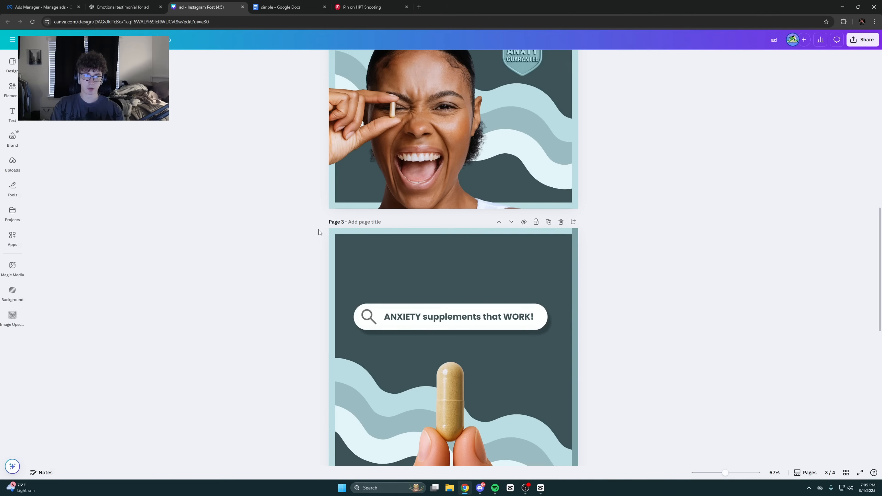
Recolor the top strip of page 3's frame in the same muted teal, keeping the frame in its original position
{"action": "left_click", "coordinate": [344, 232]}
{"action": "left_click", "coordinate": [301, 59]}
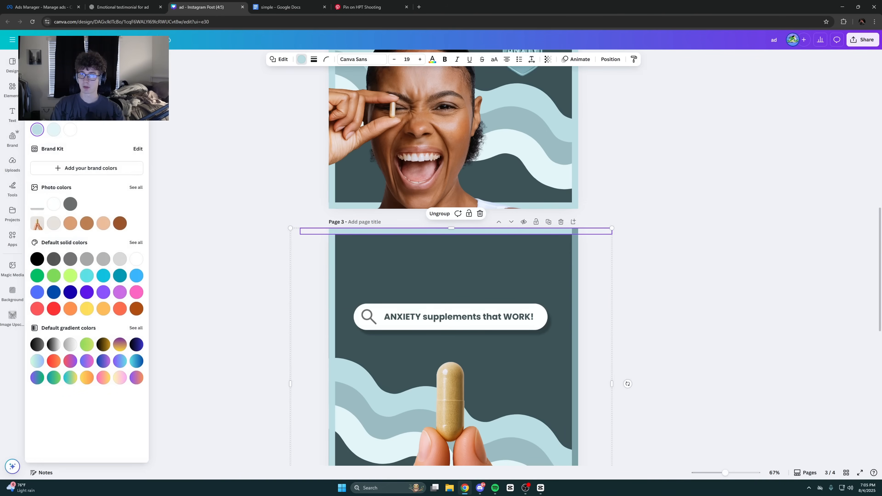
{"action": "left_click", "coordinate": [120, 113]}
{"action": "scroll", "coordinate": [328, 268], "scroll_direction": "down", "scroll_amount": 4}
{"action": "left_click_drag", "start_coordinate": [331, 269], "coordinate": [332, 271]}
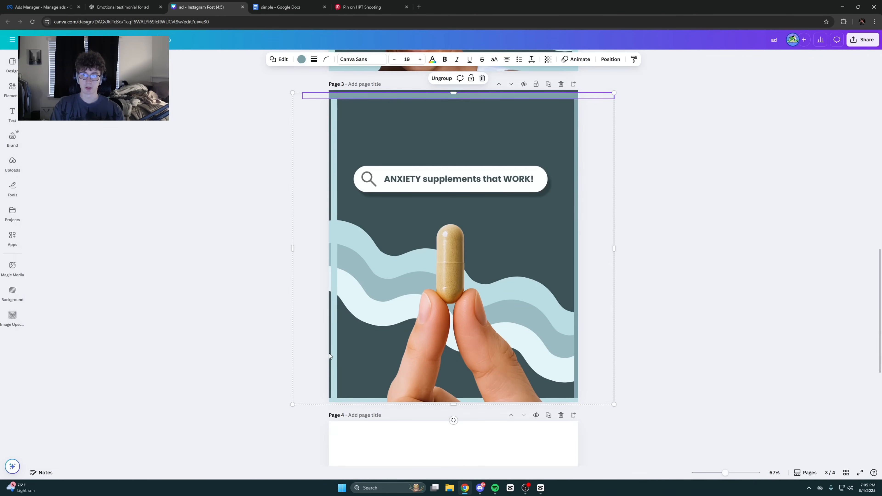
{"action": "key", "text": "ctrl+z"}
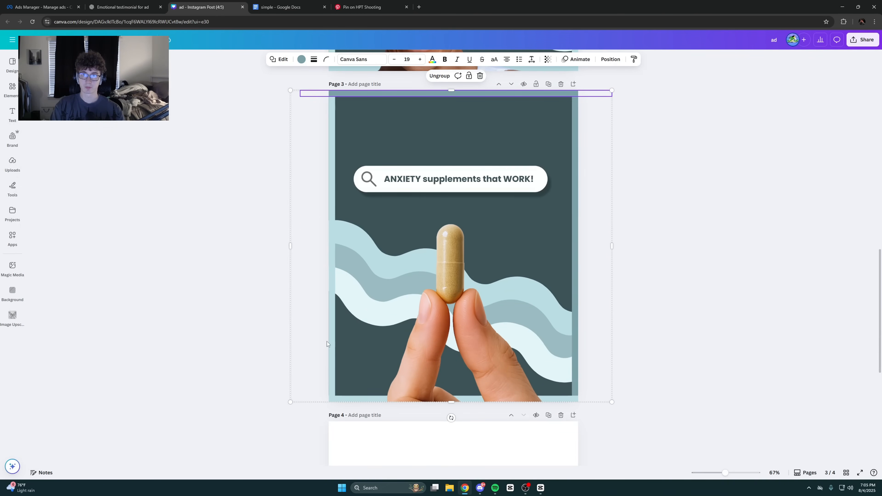
Select page 3's whole frame group and recolor its remaining light blue strips in the muted teal
{"action": "left_click", "coordinate": [301, 60]}
{"action": "left_click", "coordinate": [610, 59]}
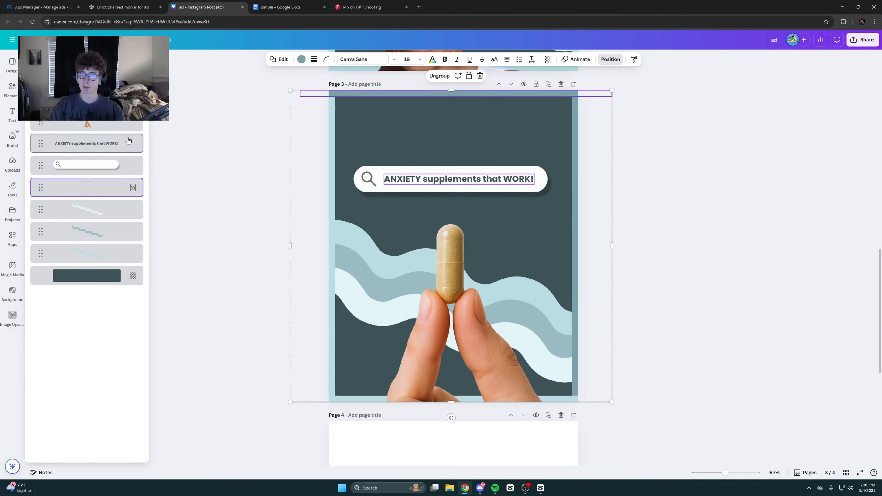
{"action": "left_click", "coordinate": [98, 189]}
{"action": "left_click", "coordinate": [286, 60]}
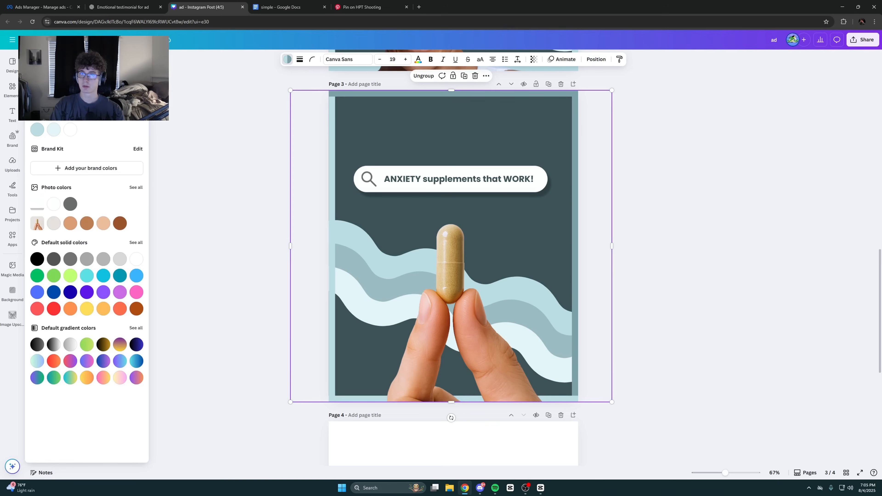
{"action": "left_click", "coordinate": [208, 244]}
Select the light blue upper wave through page 3's layers and recolor it in the frame's muted teal
{"action": "left_click", "coordinate": [361, 239]}
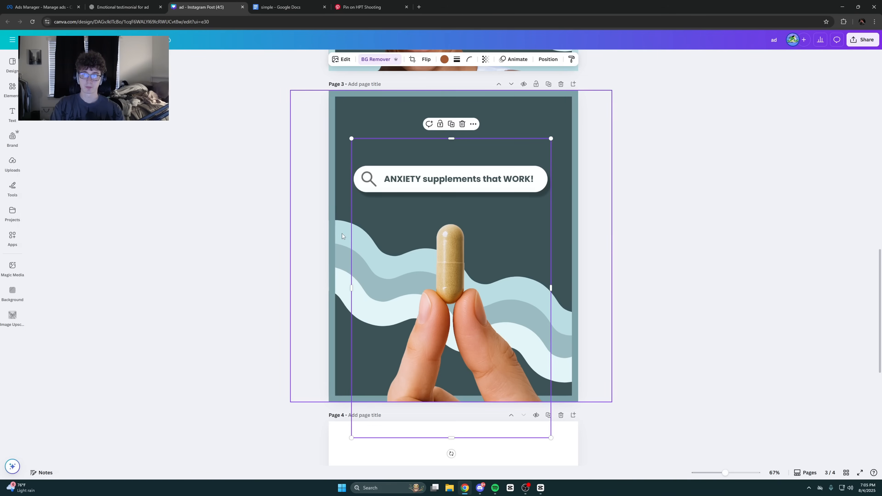
{"action": "left_click", "coordinate": [595, 59]}
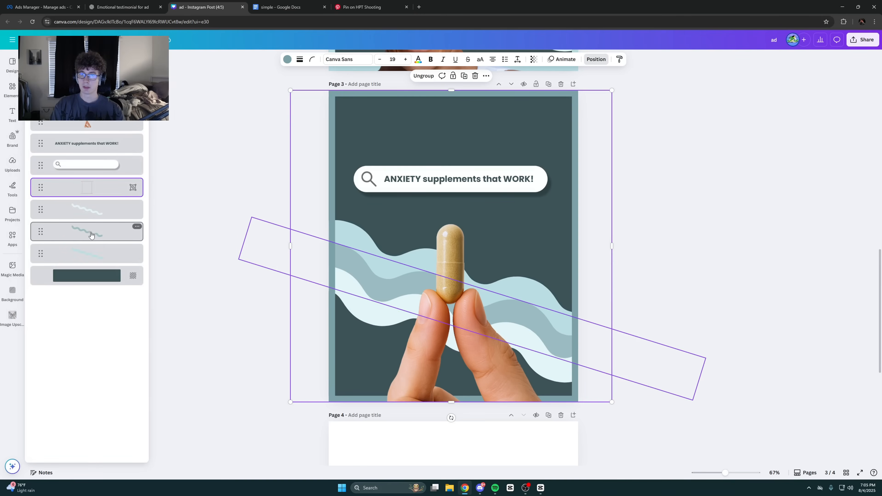
{"action": "left_click", "coordinate": [84, 254]}
{"action": "left_click", "coordinate": [420, 59]}
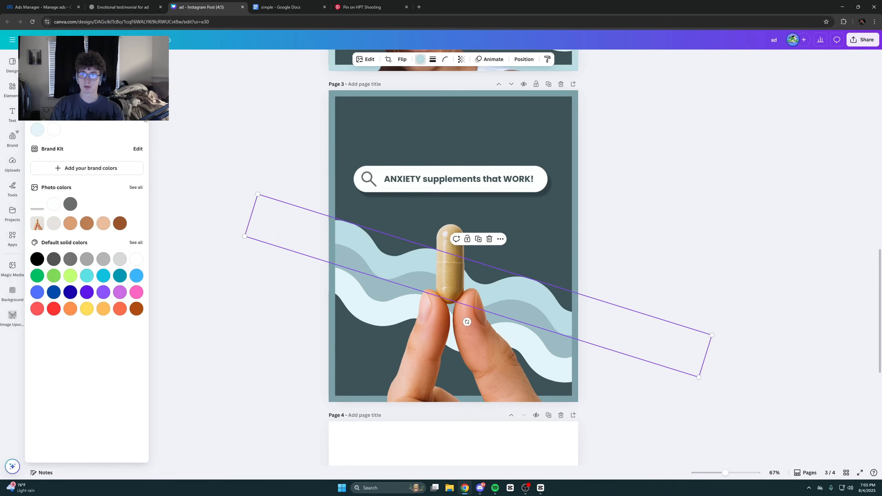
{"action": "left_click", "coordinate": [87, 113]}
{"action": "left_click", "coordinate": [214, 276]}
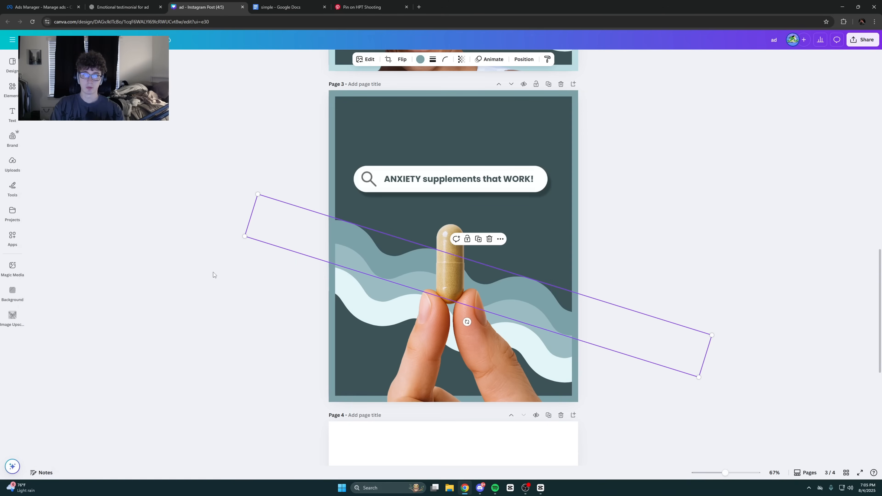
Enlarge the capsule image on page 3 slightly and center it horizontally on the page
{"action": "scroll", "coordinate": [196, 398], "scroll_direction": "up", "scroll_amount": 1}
{"action": "left_click", "coordinate": [410, 348]}
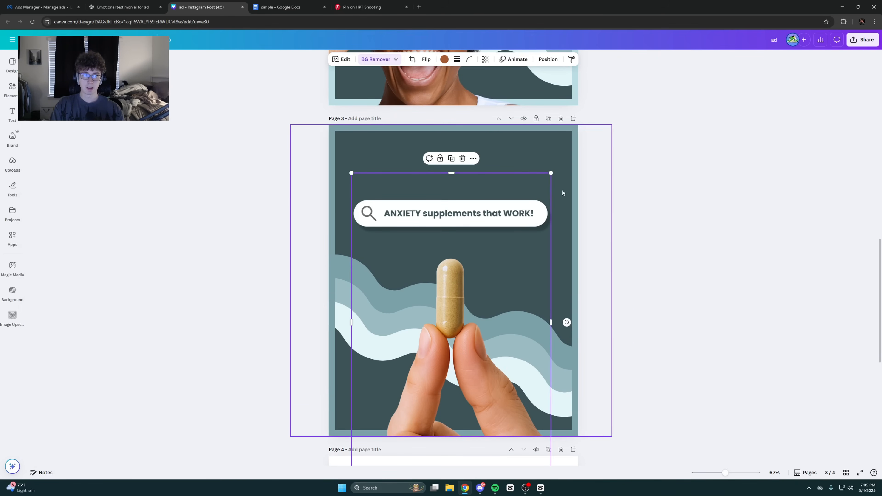
{"action": "left_click_drag", "start_coordinate": [550, 173], "coordinate": [556, 164]}
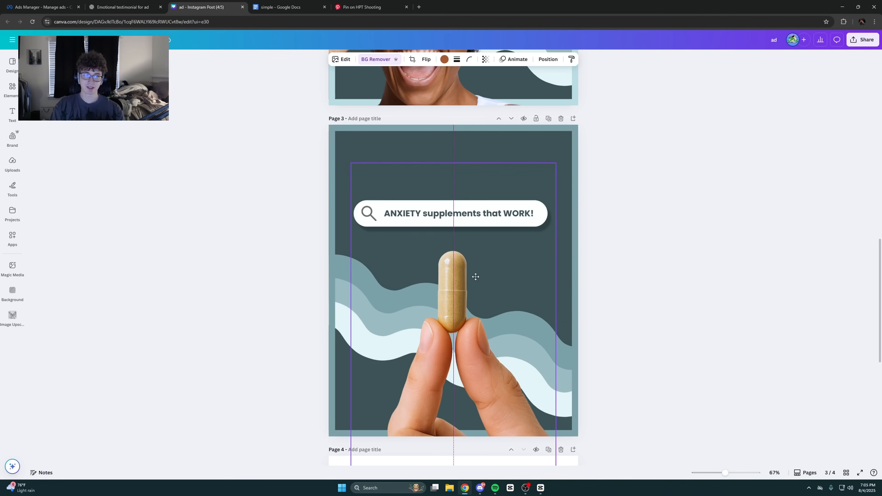
{"action": "left_click", "coordinate": [183, 282]}
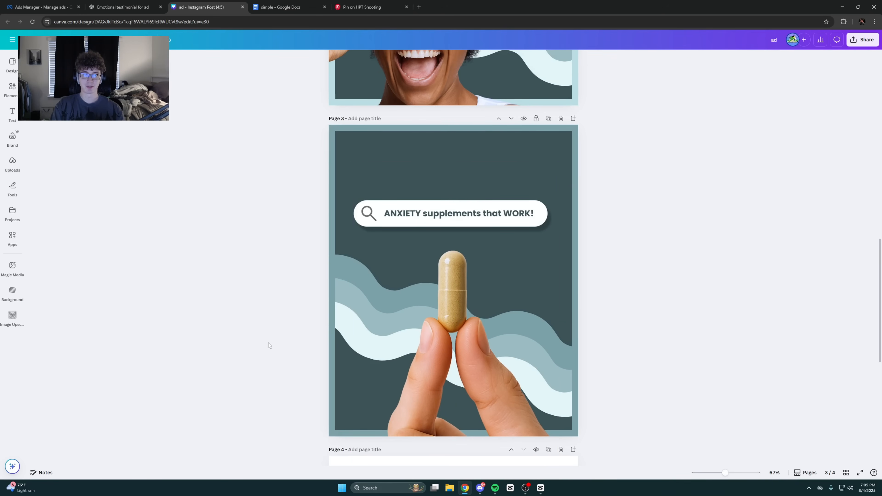
{"action": "left_click", "coordinate": [426, 349]}
{"action": "left_click", "coordinate": [239, 282]}
Duplicate the finished search-bar ad on page 3
{"action": "scroll", "coordinate": [655, 442], "scroll_direction": "down", "scroll_amount": 5}
{"action": "scroll", "coordinate": [480, 316], "scroll_direction": "up", "scroll_amount": 2}
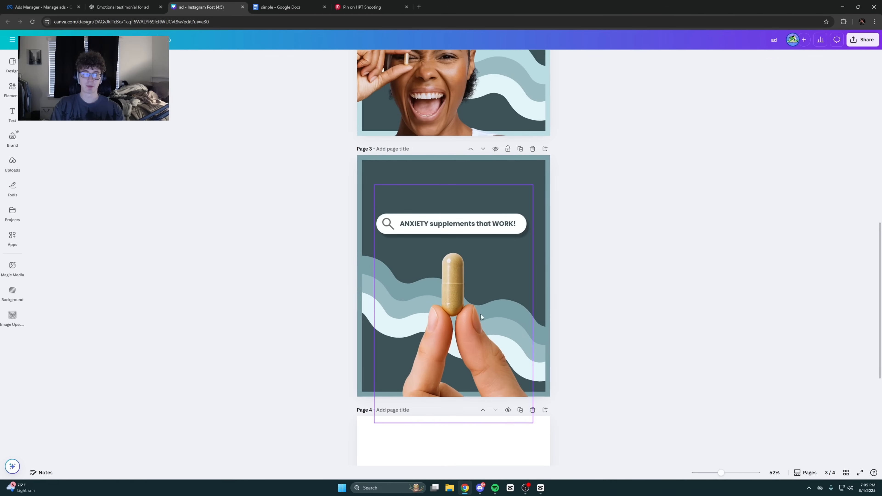
{"action": "left_click", "coordinate": [408, 240]}
{"action": "left_click", "coordinate": [520, 148]}
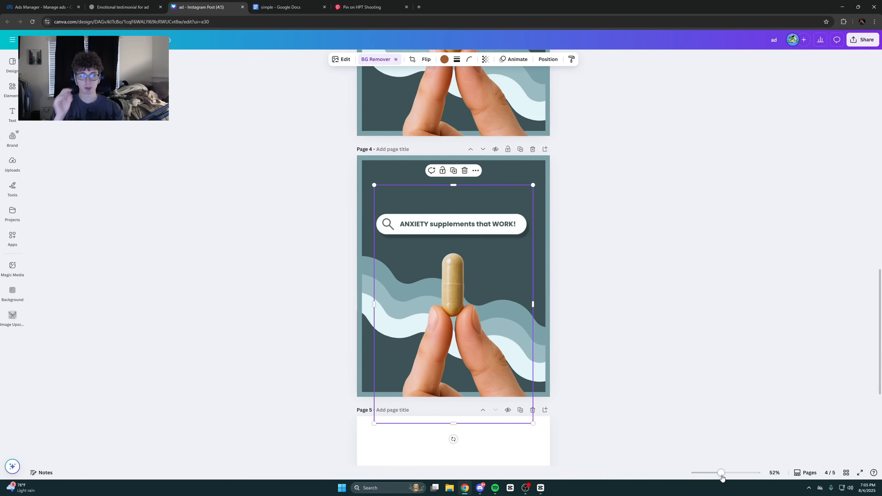
Replace the headline in the duplicated ad's search bar on page 4 with "Anxiety supps"
{"action": "scroll", "coordinate": [675, 399], "scroll_direction": "up", "scroll_amount": 3}
{"action": "left_click", "coordinate": [547, 59]}
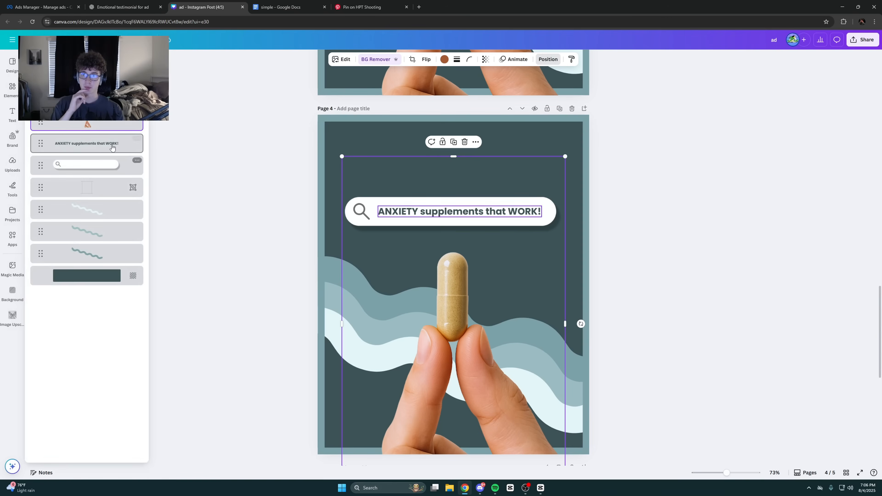
{"action": "left_click", "coordinate": [89, 139]}
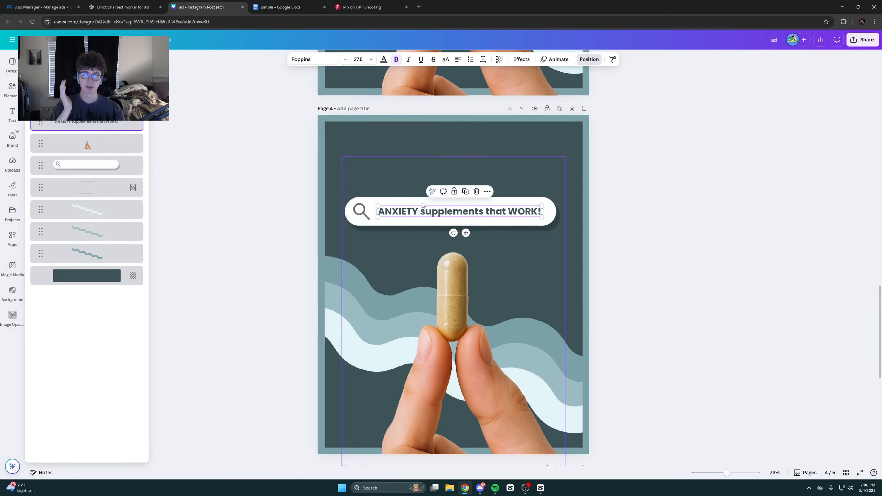
{"action": "double_click", "coordinate": [427, 213]}
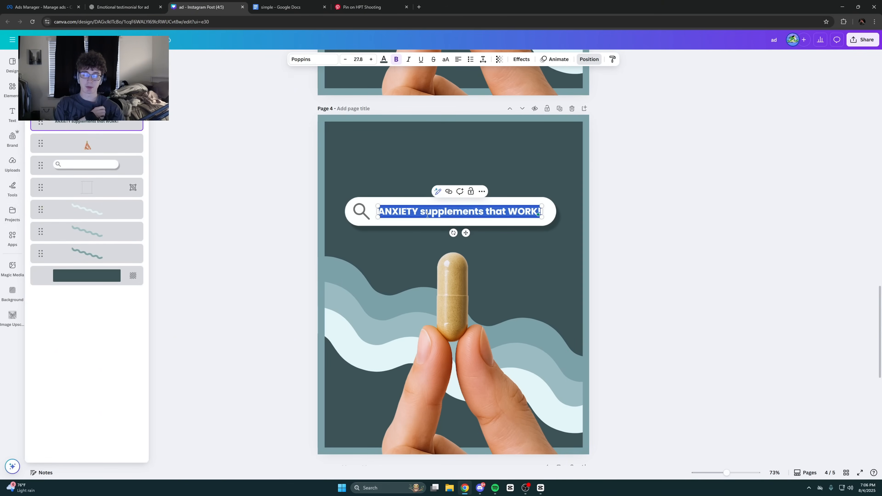
{"action": "type", "text": "Anxiety supps"}
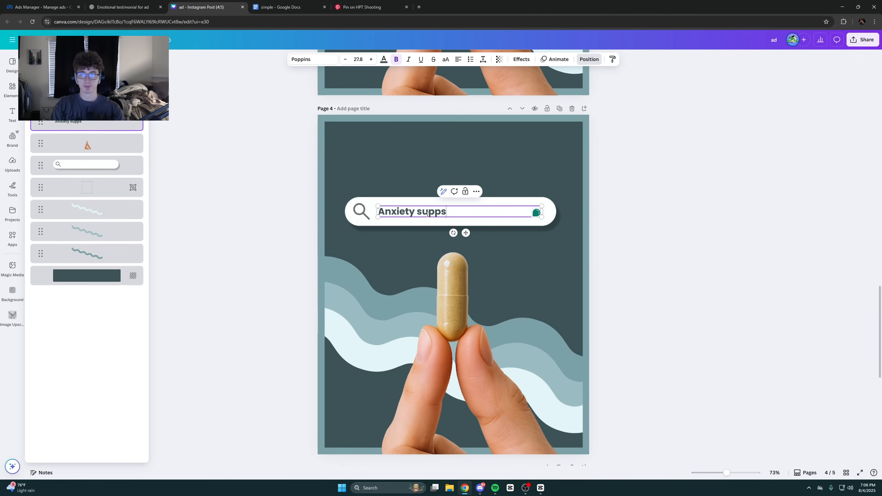
Capture a screenshot of page 3's search-bar ad from the search bar down to the fingers
{"action": "scroll", "coordinate": [290, 312], "scroll_direction": "up", "scroll_amount": 6}
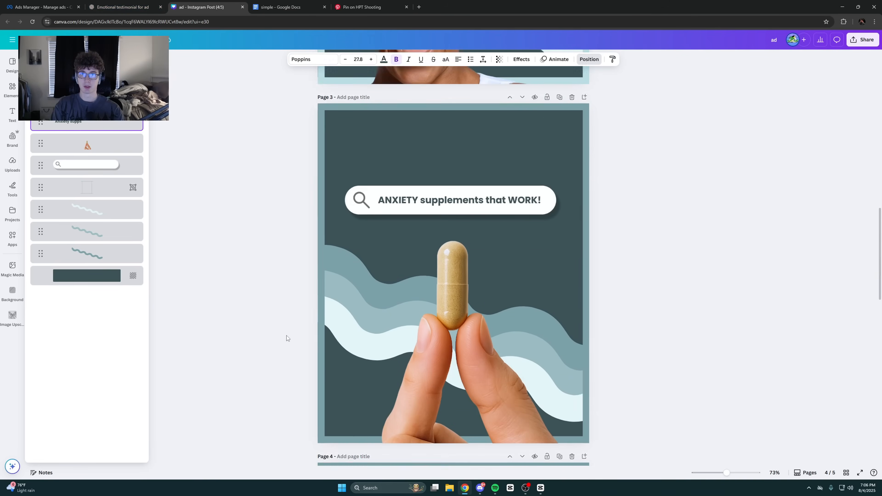
{"action": "key", "text": "super+shift+s"}
{"action": "left_click_drag", "start_coordinate": [286, 158], "coordinate": [634, 403]}
Switch to ChatGPT, attach the captured ad and send "making search result ads. give me some ideas"
{"action": "key", "text": "ctrl+shift+Tab"}
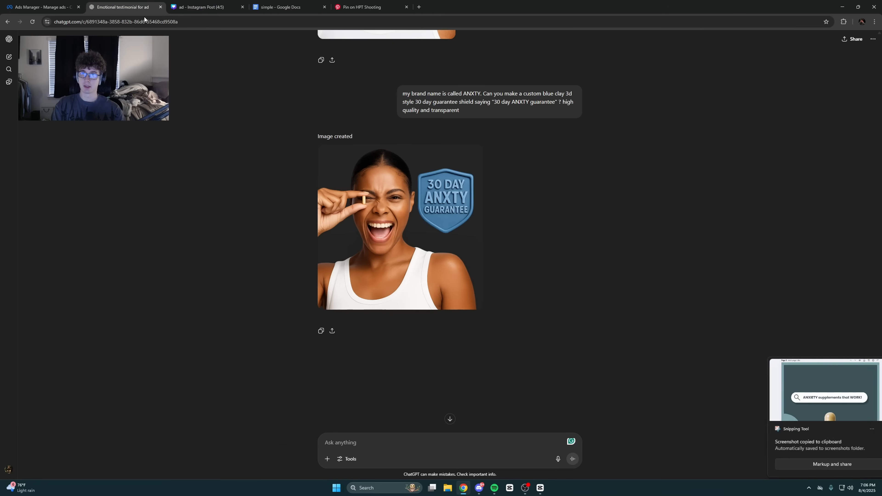
{"action": "key", "text": "ctrl+v"}
{"action": "type", "text": "mak"}
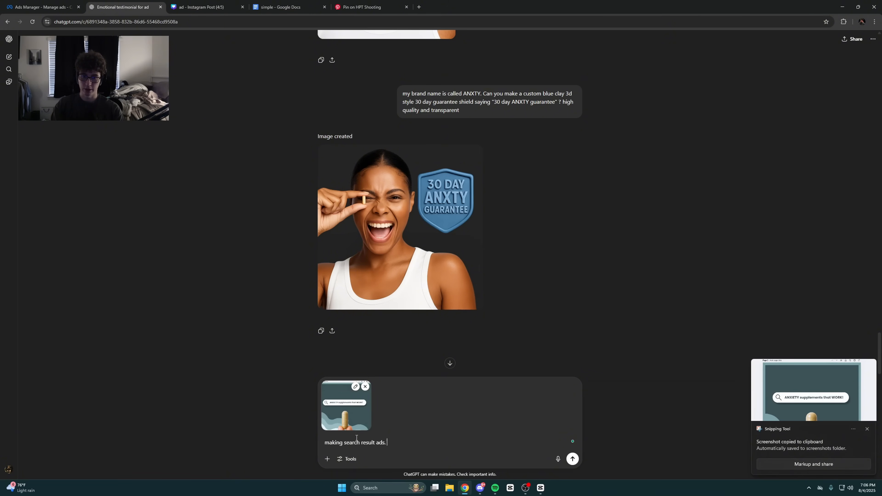
{"action": "type", "text": "eas"}
{"action": "key", "text": "Return"}
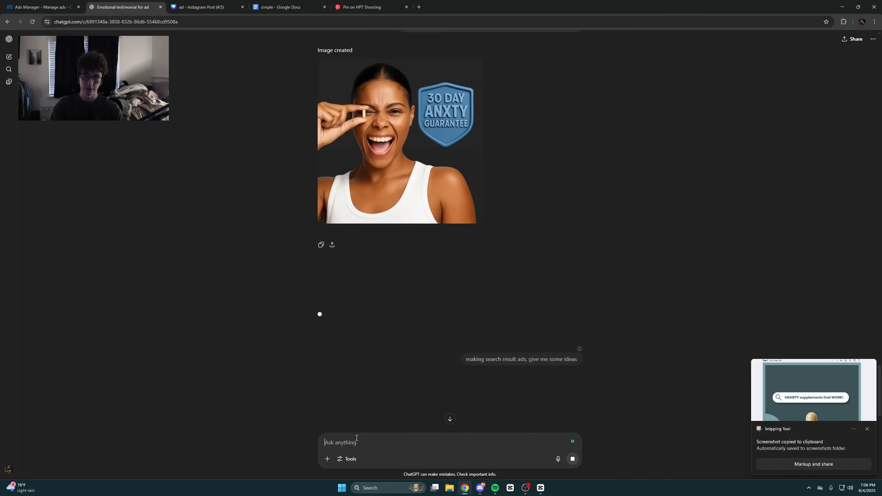
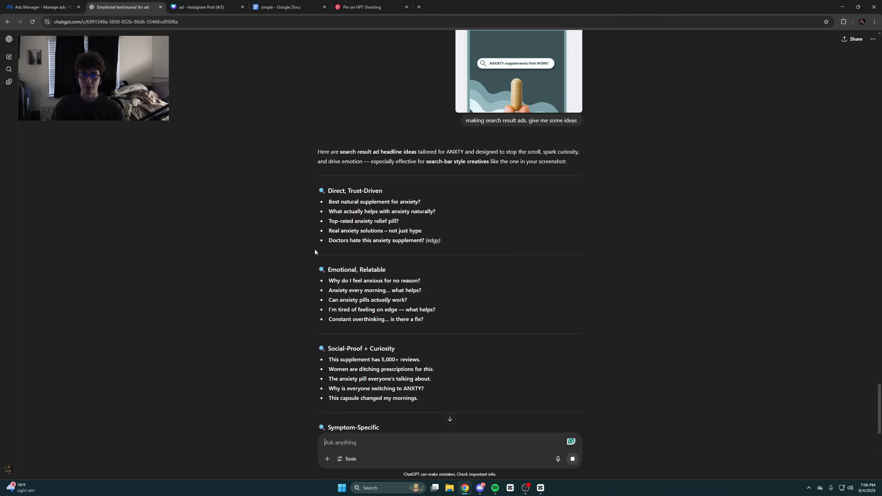
Examine ChatGPT's search-bar headline ideas across the trust-driven, emotional, social-proof and symptom-specific groups
{"action": "scroll", "coordinate": [314, 246], "scroll_direction": "down", "scroll_amount": 1}
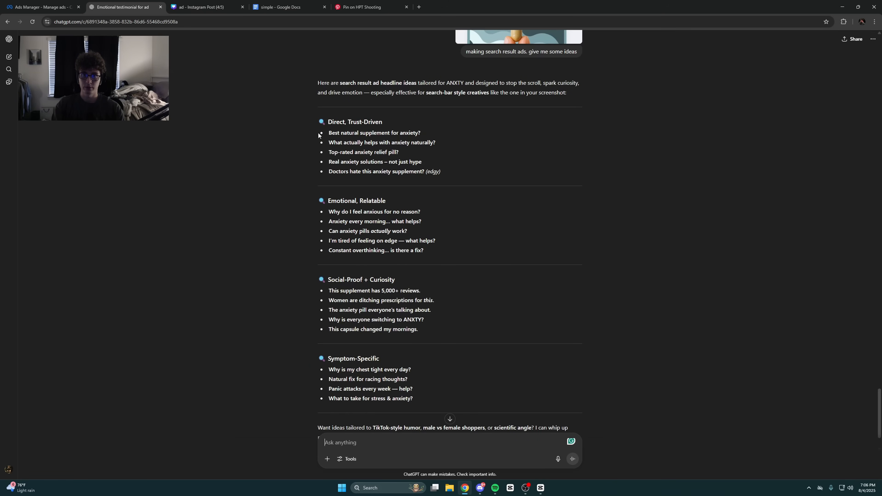
{"action": "scroll", "coordinate": [368, 183], "scroll_direction": "up", "scroll_amount": 1}
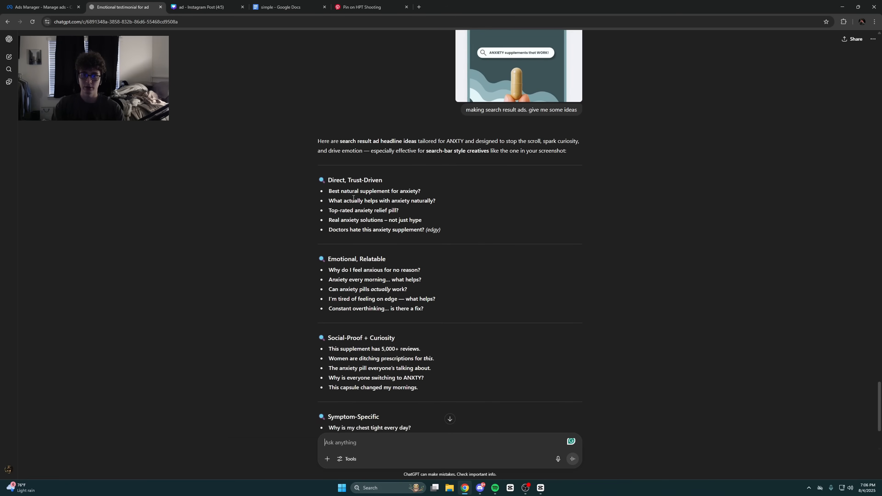
{"action": "scroll", "coordinate": [370, 140], "scroll_direction": "down", "scroll_amount": 2}
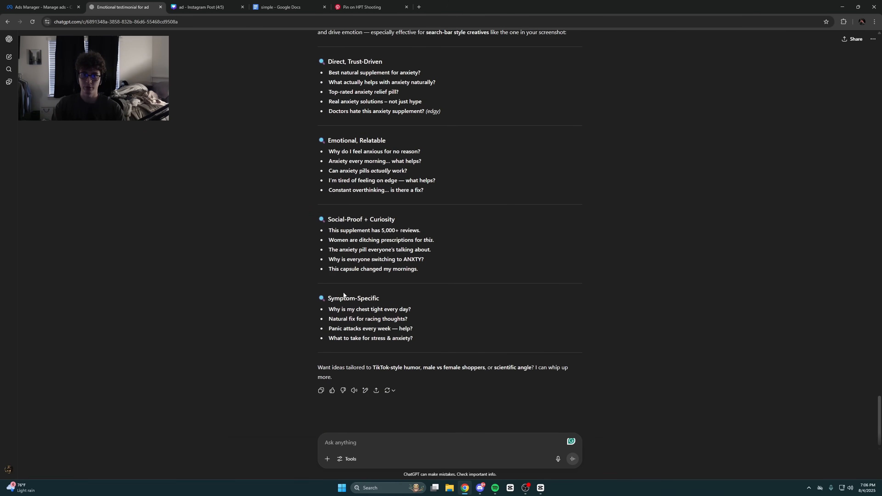
{"action": "left_click_drag", "start_coordinate": [329, 231], "coordinate": [369, 220]}
{"action": "left_click_drag", "start_coordinate": [329, 260], "coordinate": [446, 259]}
{"action": "left_click_drag", "start_coordinate": [328, 298], "coordinate": [364, 295]}
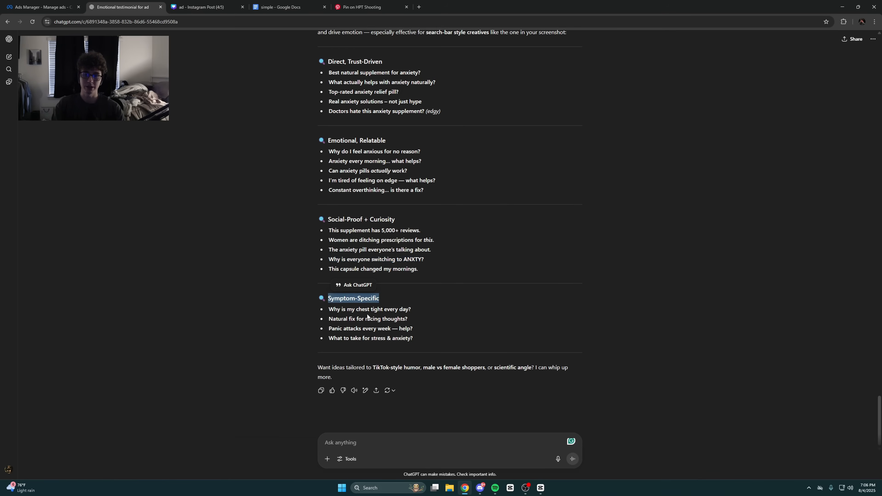
{"action": "left_click", "coordinate": [365, 324]}
{"action": "left_click_drag", "start_coordinate": [329, 309], "coordinate": [419, 308]}
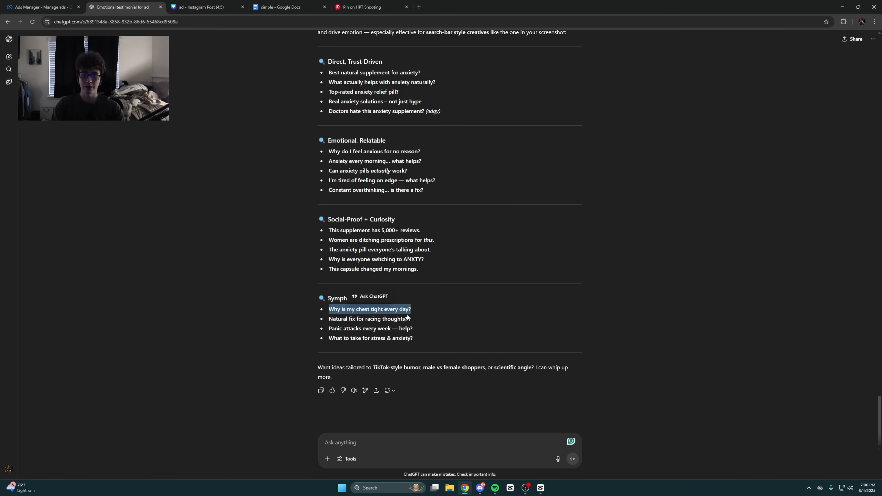
{"action": "left_click", "coordinate": [403, 319]}
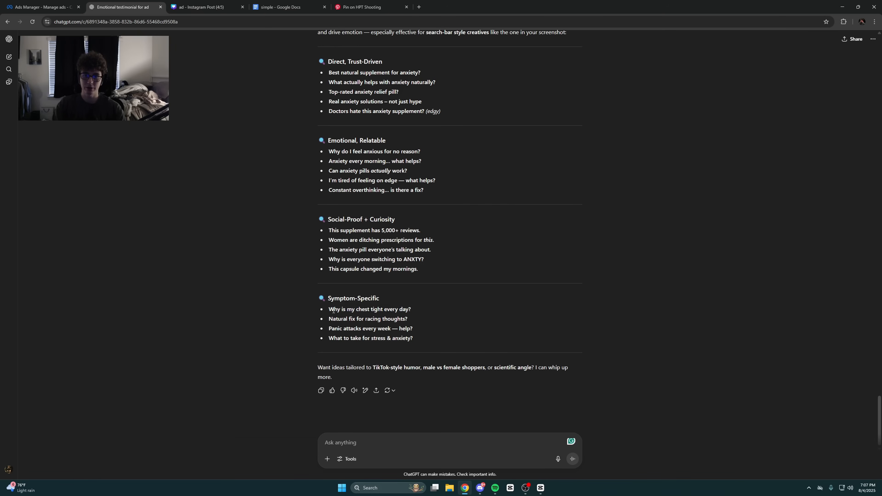
Copy the headline "Best natural supplement for anxiety?" from the Direct, Trust-Driven ideas
{"action": "scroll", "coordinate": [333, 310], "scroll_direction": "up", "scroll_amount": 5}
{"action": "scroll", "coordinate": [347, 278], "scroll_direction": "down", "scroll_amount": 1}
{"action": "triple_click", "coordinate": [373, 245]}
{"action": "right_click", "coordinate": [372, 249]}
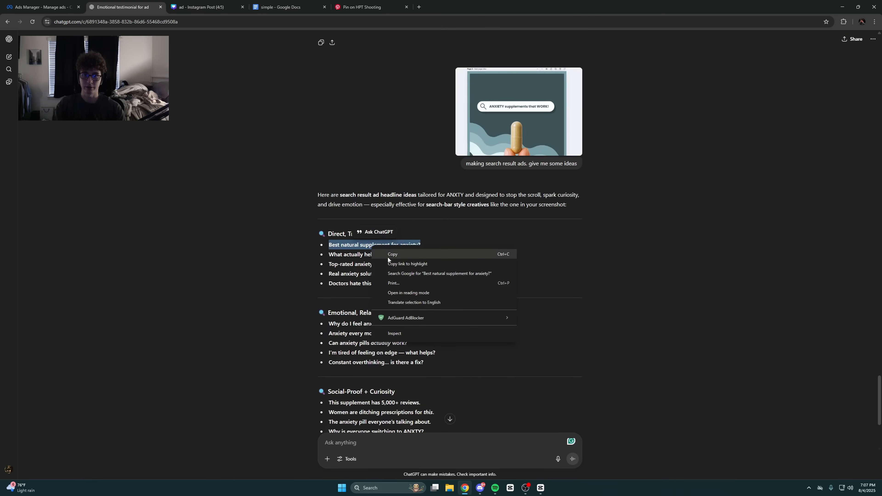
{"action": "left_click", "coordinate": [392, 254]}
Switch back to Canva and move page 3's headline layer above the capsule image
{"action": "left_click", "coordinate": [282, 7]}
{"action": "left_click", "coordinate": [203, 7]}
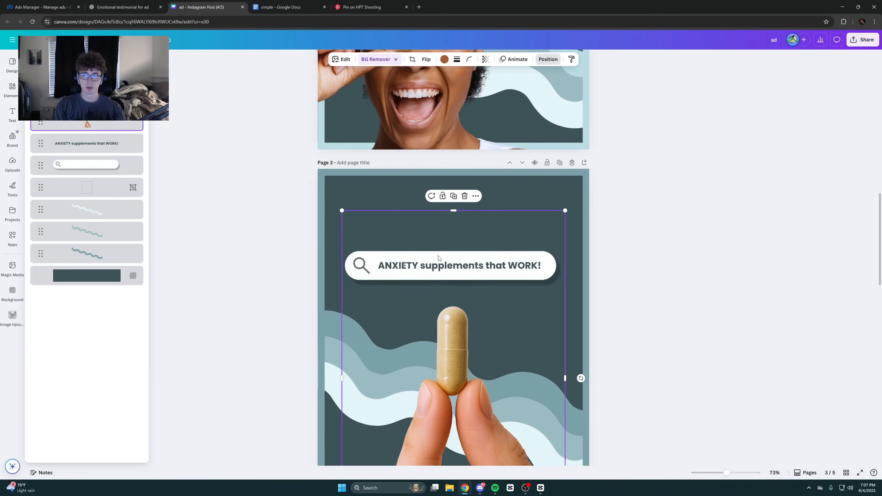
{"action": "left_click_drag", "start_coordinate": [49, 156], "coordinate": [50, 122]}
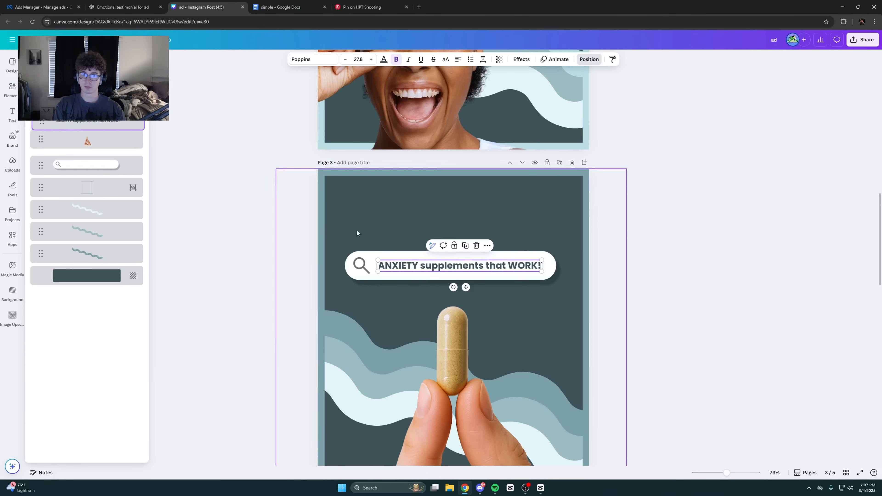
Replace page 3's search-bar headline with the copied "Best natural supplement for anxiety?" and remove its bullet point
{"action": "left_click", "coordinate": [423, 266]}
{"action": "key", "text": "ctrl+a"}
{"action": "right_click", "coordinate": [422, 267]}
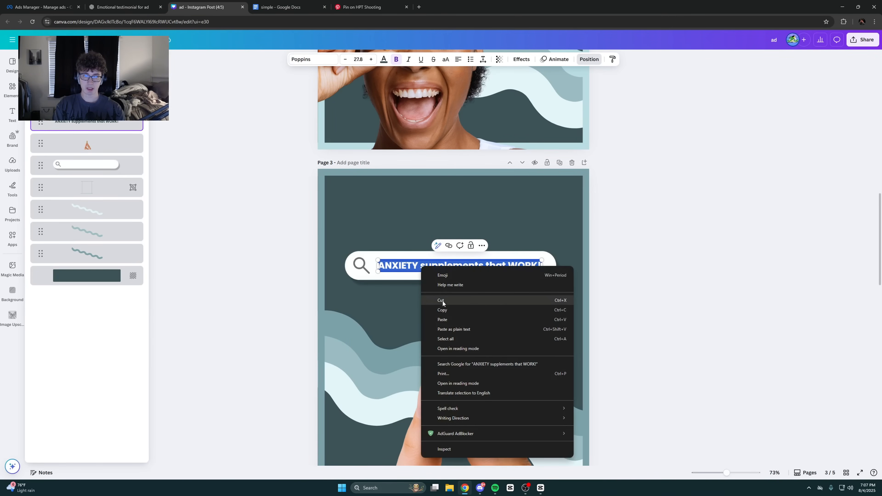
{"action": "left_click", "coordinate": [442, 319]}
{"action": "left_click", "coordinate": [648, 301]}
{"action": "left_click", "coordinate": [488, 280]}
{"action": "left_click", "coordinate": [393, 266]}
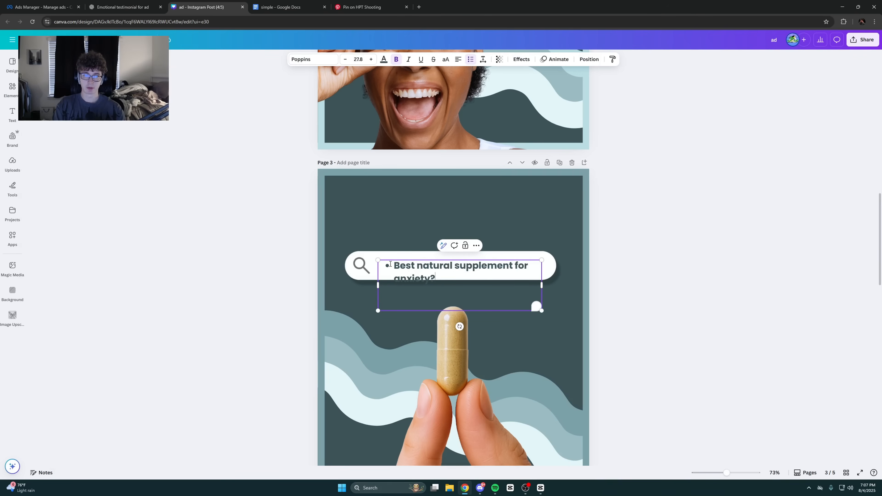
{"action": "key", "text": "BackSpace"}
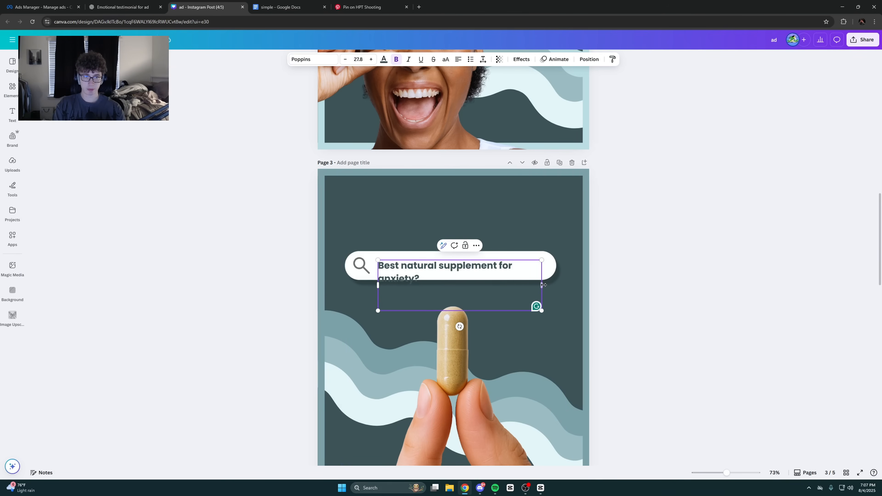
Widen page 3's headline box to one line and scale the text to size 25.4 to fit inside the search bar
{"action": "left_click_drag", "start_coordinate": [543, 285], "coordinate": [580, 280]}
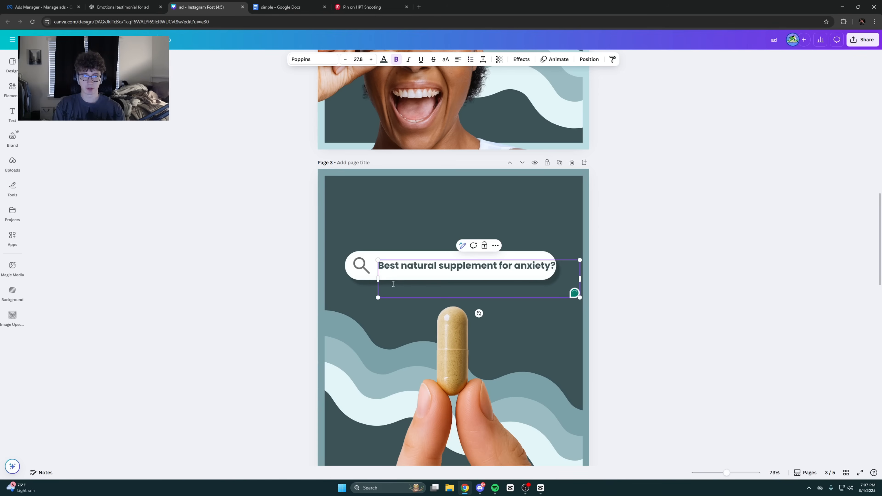
{"action": "left_click_drag", "start_coordinate": [579, 297], "coordinate": [549, 281]}
{"action": "left_click", "coordinate": [669, 294]}
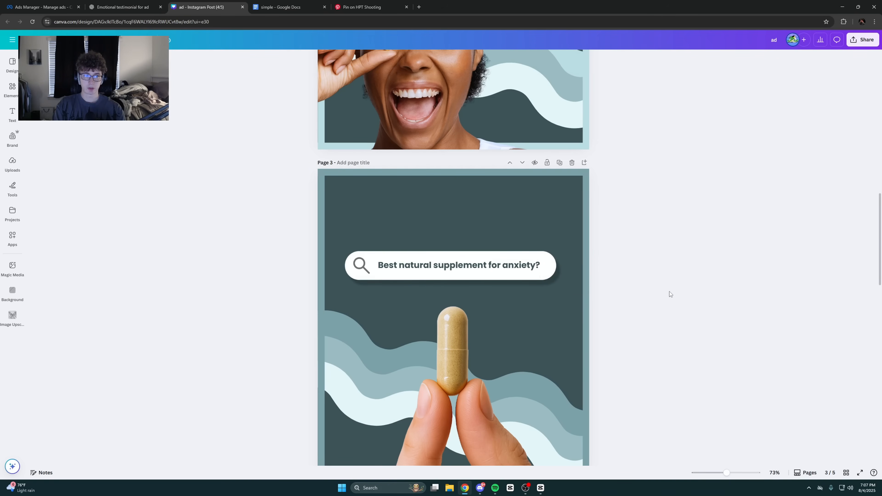
Nudge page 3's headline slightly and italicize the word "natural"
{"action": "left_click_drag", "start_coordinate": [726, 472], "coordinate": [740, 472]}
{"action": "left_click", "coordinate": [435, 267]}
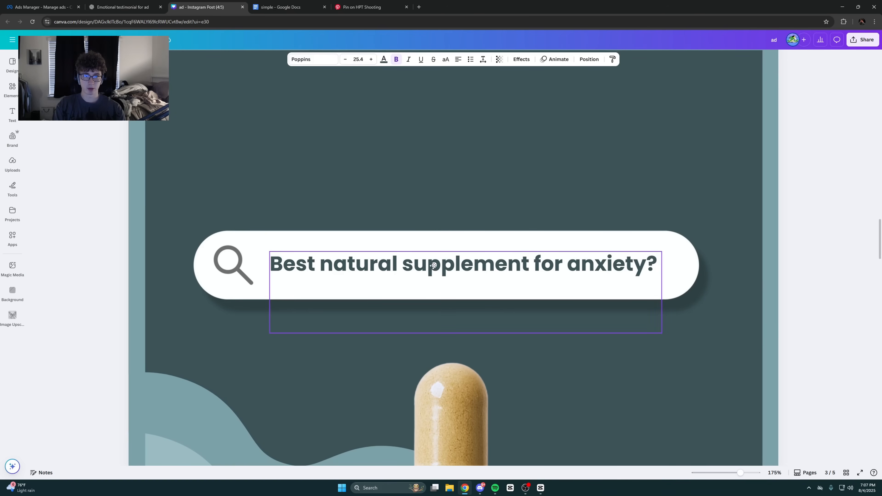
{"action": "left_click_drag", "start_coordinate": [434, 267], "coordinate": [324, 252]}
{"action": "left_click", "coordinate": [448, 257]}
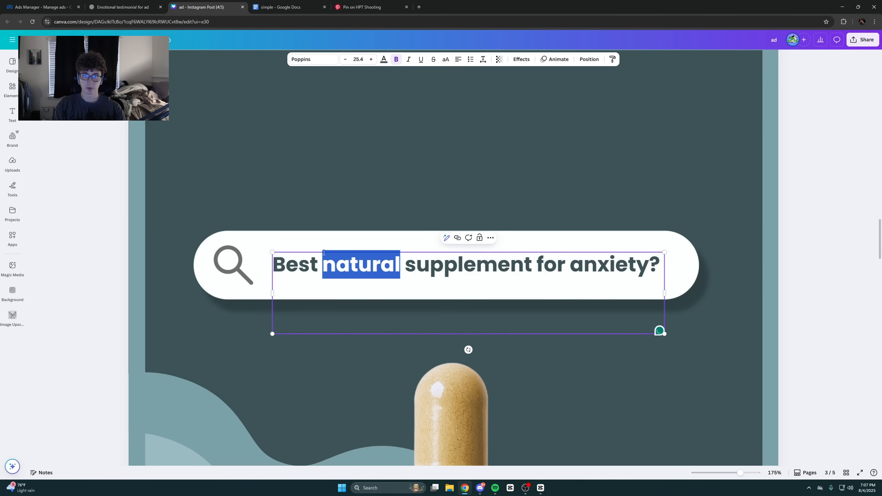
{"action": "left_click", "coordinate": [409, 60]}
{"action": "left_click", "coordinate": [409, 217]}
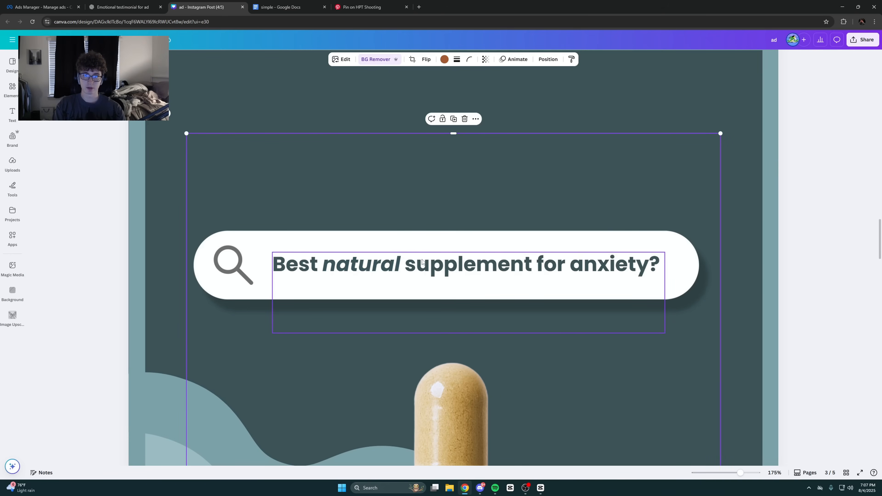
{"action": "left_click", "coordinate": [416, 268]}
{"action": "left_click", "coordinate": [817, 295]}
{"action": "left_click_drag", "start_coordinate": [740, 472], "coordinate": [728, 480]}
{"action": "scroll", "coordinate": [694, 392], "scroll_direction": "down", "scroll_amount": 1}
{"action": "scroll", "coordinate": [693, 392], "scroll_direction": "down", "scroll_amount": 2}
{"action": "left_click", "coordinate": [409, 203]}
{"action": "left_click", "coordinate": [210, 234]}
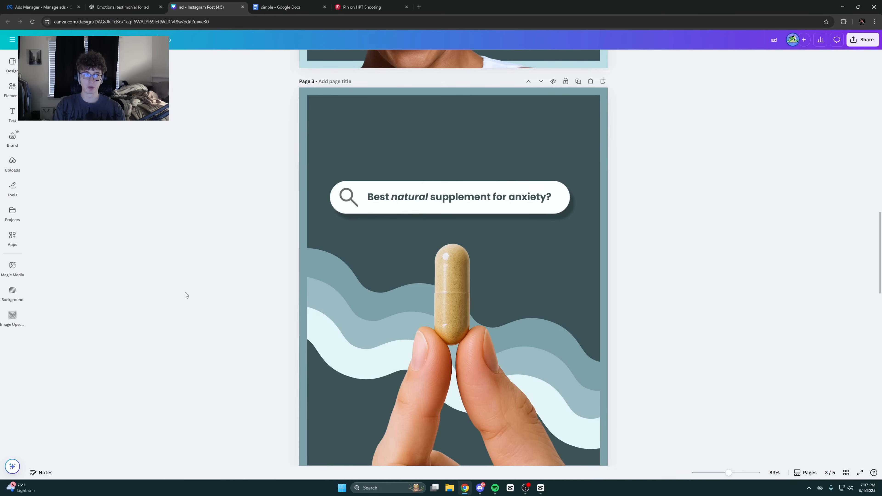
Undo the headline replacement, resizing and italics on page 3 back to "ANXIETY supplements that WORK!"
{"action": "scroll", "coordinate": [194, 335], "scroll_direction": "up", "scroll_amount": 1}
{"action": "scroll", "coordinate": [196, 340], "scroll_direction": "up", "scroll_amount": 5}
{"action": "scroll", "coordinate": [228, 334], "scroll_direction": "down", "scroll_amount": 10}
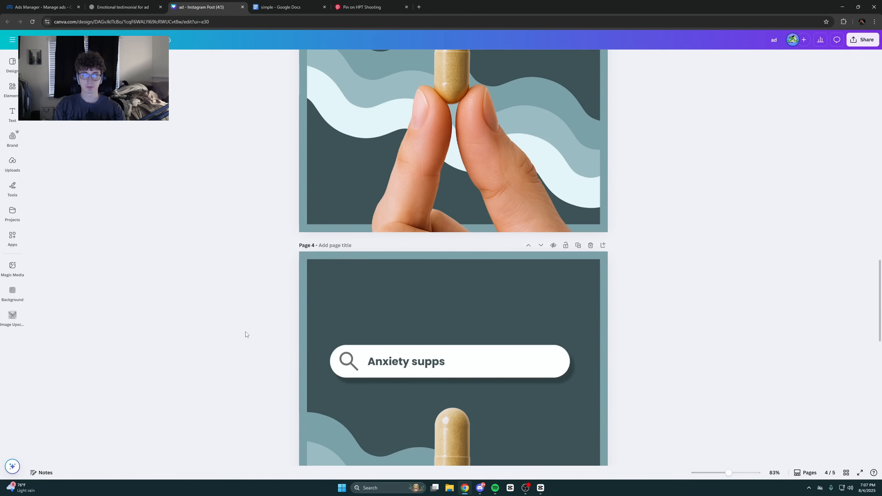
{"action": "scroll", "coordinate": [360, 254], "scroll_direction": "up", "scroll_amount": 12}
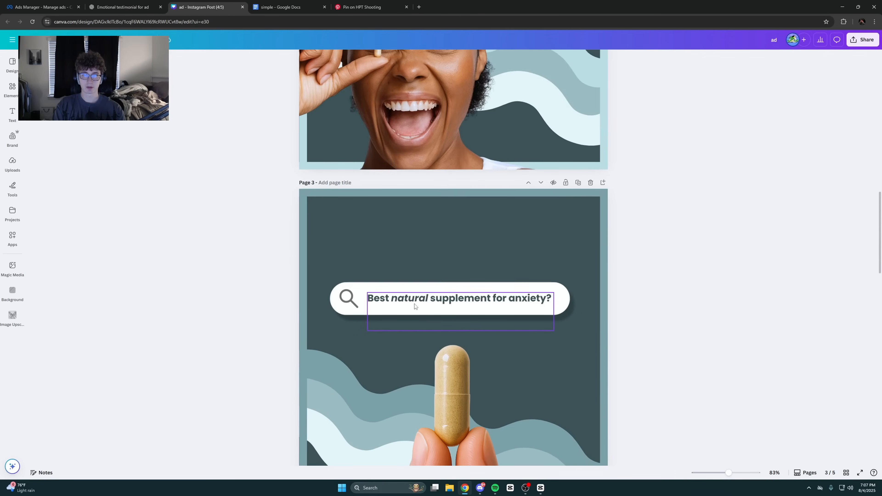
{"action": "scroll", "coordinate": [354, 297], "scroll_direction": "down", "scroll_amount": 1}
{"action": "left_click", "coordinate": [429, 267]}
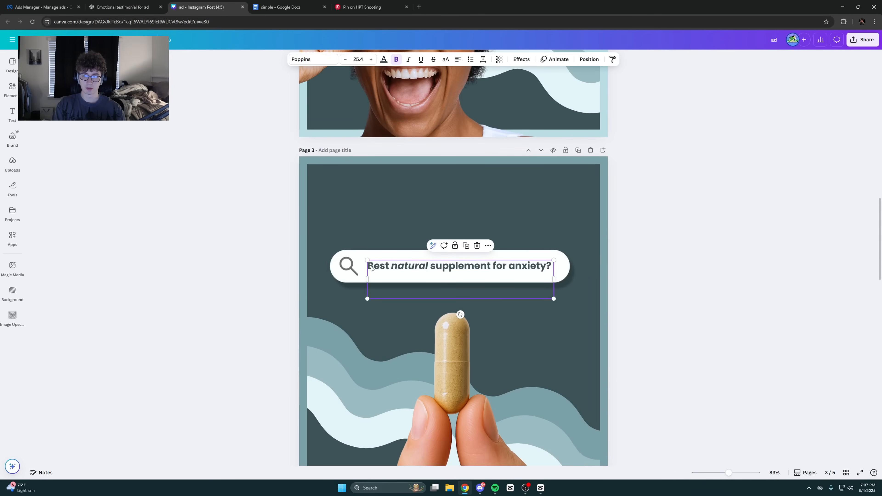
{"action": "key", "text": "ctrl+z"}
{"action": "key", "text": "ctrl+z"}
{"action": "key", "text": "ctrl+z"}
{"action": "key", "text": "ctrl+z"}
{"action": "key", "text": "ctrl+z"}
{"action": "key", "text": "ctrl+z"}
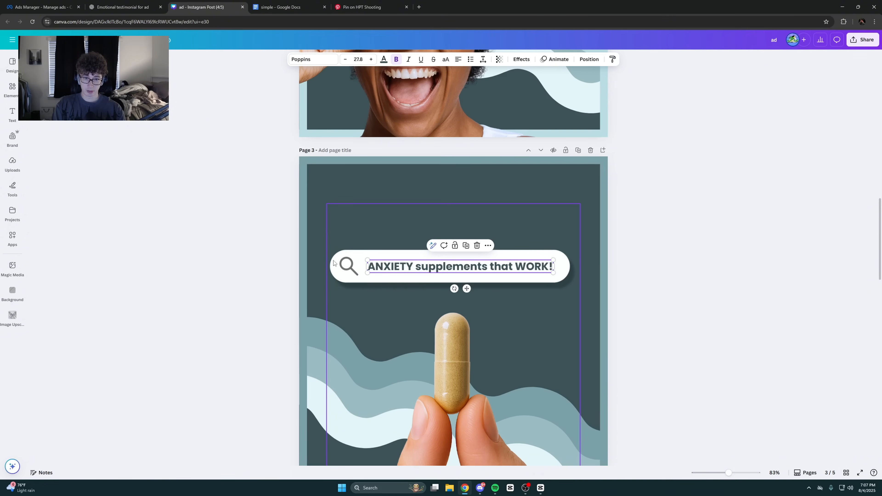
Replace page 4's "Anxiety supps" headline with the copied "Best natural supplement for anxiety?"
{"action": "scroll", "coordinate": [277, 295], "scroll_direction": "down", "scroll_amount": 10}
{"action": "double_click", "coordinate": [400, 326]}
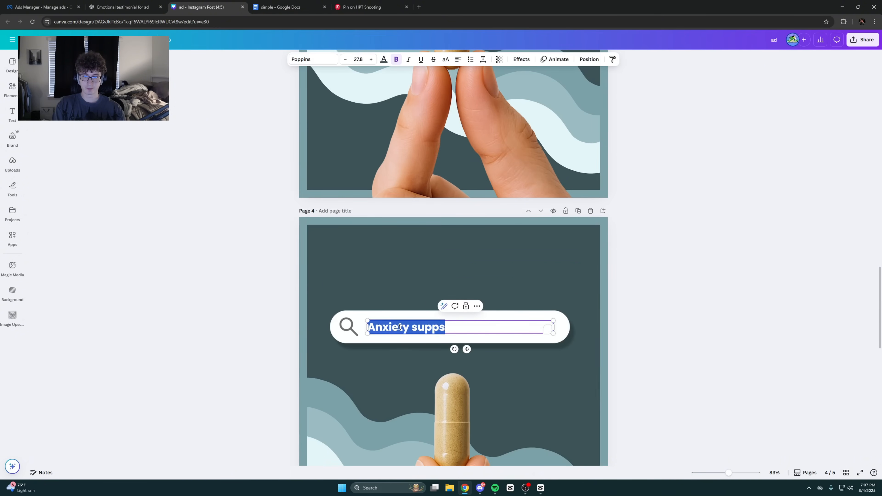
{"action": "key", "text": "ctrl+v"}
{"action": "left_click", "coordinate": [226, 292]}
Resize page 4's headline to size 27.2 on one line and position it inside the search bar
{"action": "left_click", "coordinate": [552, 331]}
{"action": "mouse_move", "coordinate": [553, 342]}
{"action": "left_mouse_down"}
{"action": "mouse_move", "coordinate": [581, 348]}
{"action": "mouse_move", "coordinate": [563, 345]}
{"action": "left_mouse_up"}
{"action": "left_click_drag", "start_coordinate": [526, 334], "coordinate": [523, 334]}
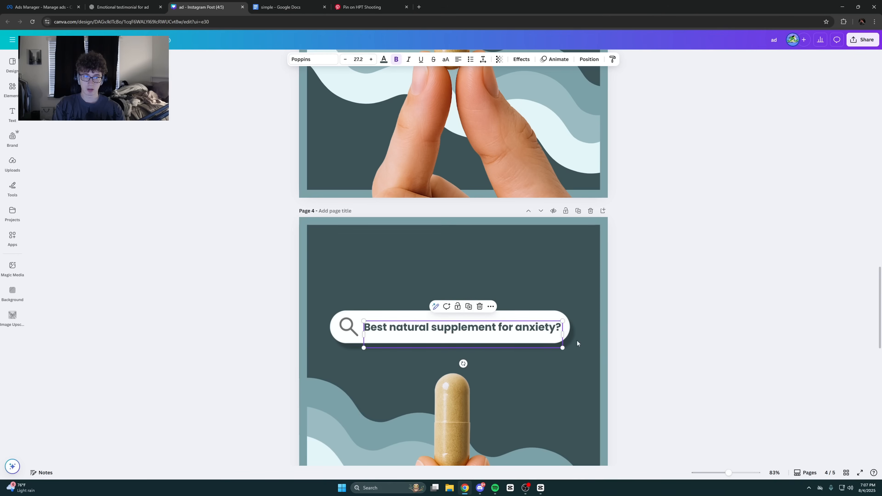
{"action": "left_click", "coordinate": [653, 354]}
Italicize the word "natural" in page 4's search-bar headline
{"action": "left_click", "coordinate": [421, 325]}
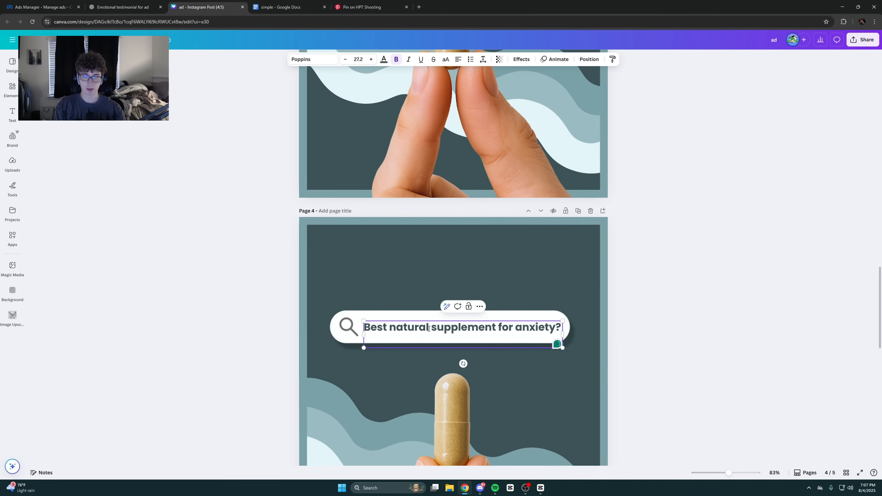
{"action": "double_click", "coordinate": [429, 328]}
{"action": "left_click", "coordinate": [408, 59]}
{"action": "left_click", "coordinate": [239, 254]}
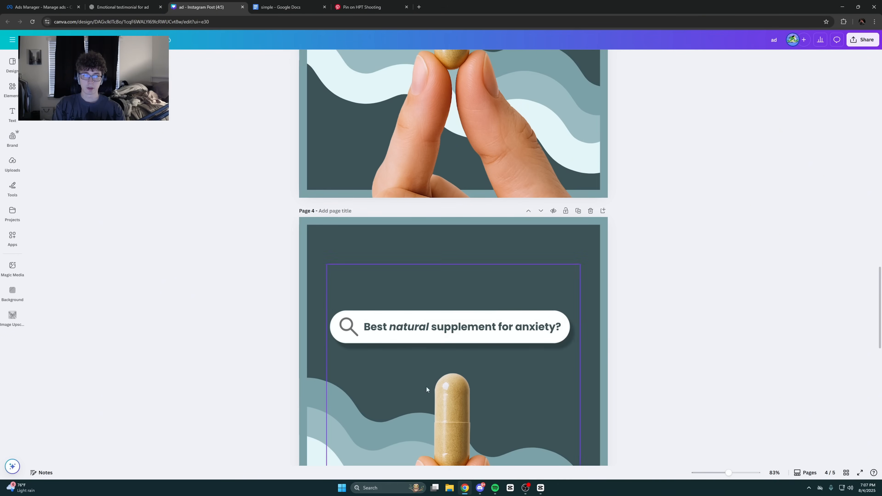
Recolor the frame around page 4 in the document's pale blue
{"action": "mouse_move", "coordinate": [727, 472]}
{"action": "left_mouse_down"}
{"action": "mouse_move", "coordinate": [715, 473]}
{"action": "mouse_move", "coordinate": [723, 472]}
{"action": "left_mouse_up"}
{"action": "left_click", "coordinate": [524, 273]}
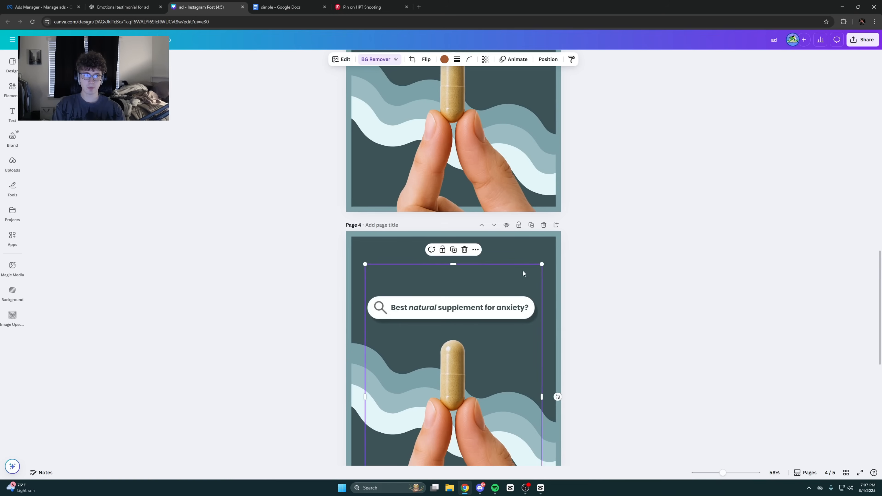
{"action": "left_click", "coordinate": [523, 273]}
{"action": "left_click", "coordinate": [287, 59]}
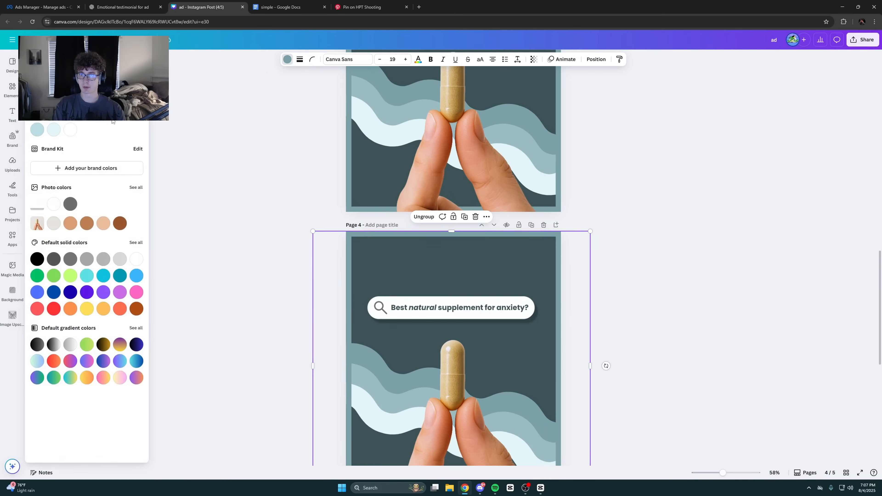
{"action": "left_click", "coordinate": [37, 130]}
{"action": "left_click", "coordinate": [38, 131]}
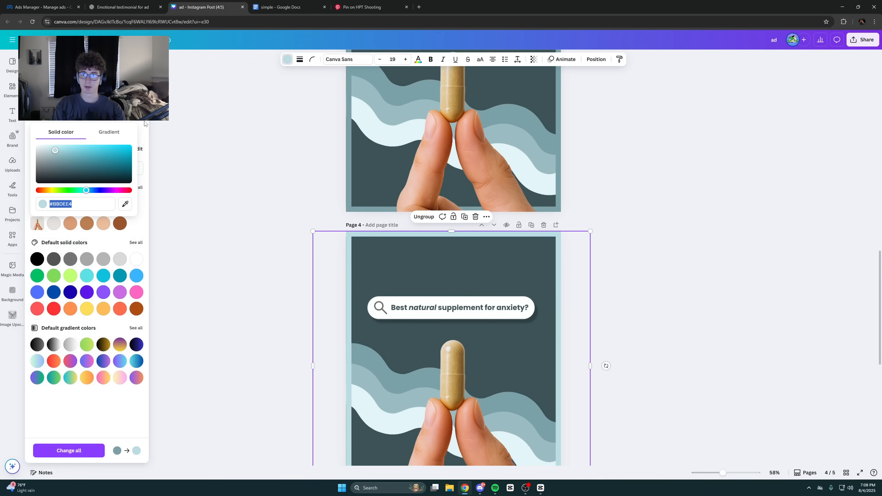
Recolor page 4's dark teal background in the document's pale blue
{"action": "left_click", "coordinate": [597, 60]}
{"action": "left_click", "coordinate": [125, 275]}
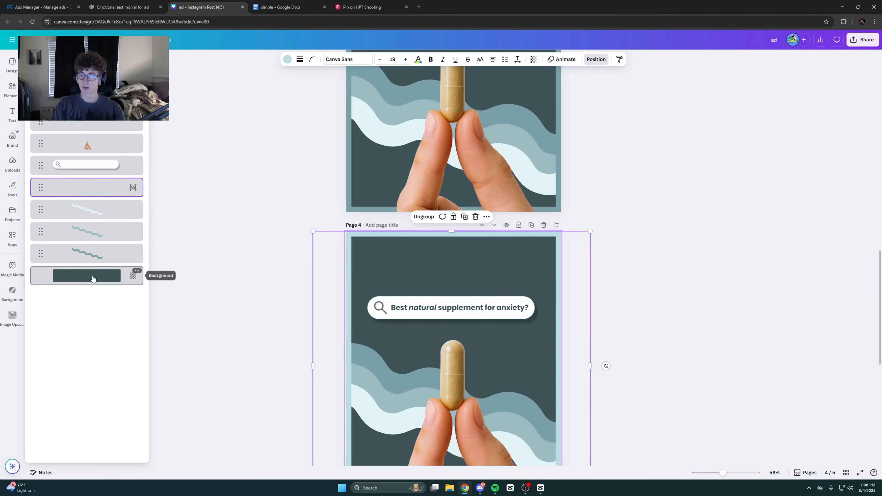
{"action": "left_click", "coordinate": [419, 59]}
{"action": "left_click", "coordinate": [37, 130]}
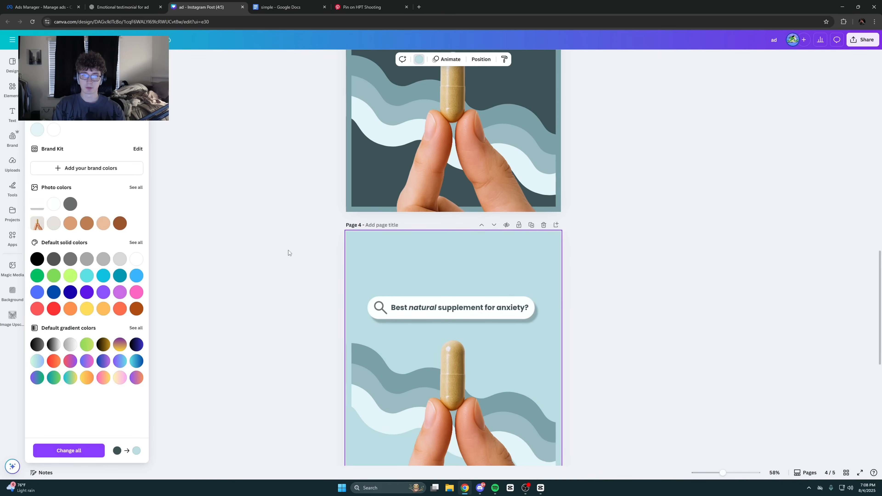
Recolor the frame around page 4 in the document's muted grey-teal to contrast with the pale blue background
{"action": "left_click", "coordinate": [348, 248]}
{"action": "left_click", "coordinate": [610, 59]}
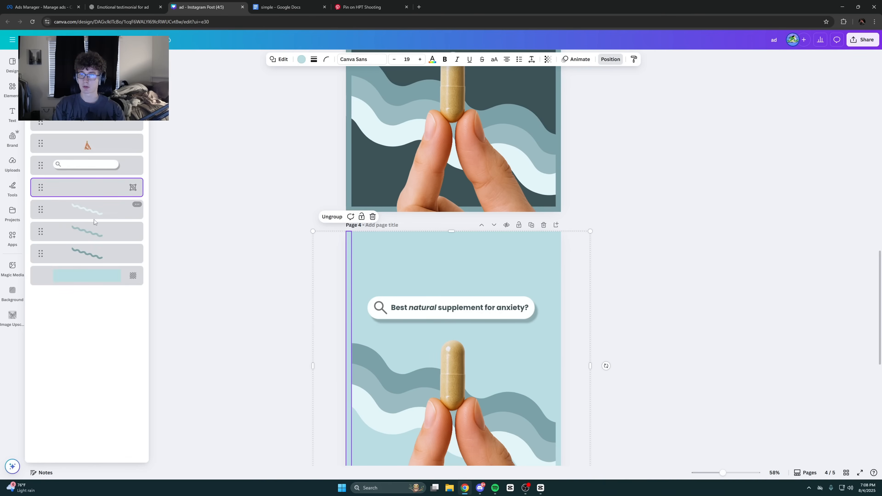
{"action": "left_click", "coordinate": [111, 186]}
{"action": "left_click", "coordinate": [286, 63]}
{"action": "left_click", "coordinate": [120, 113]}
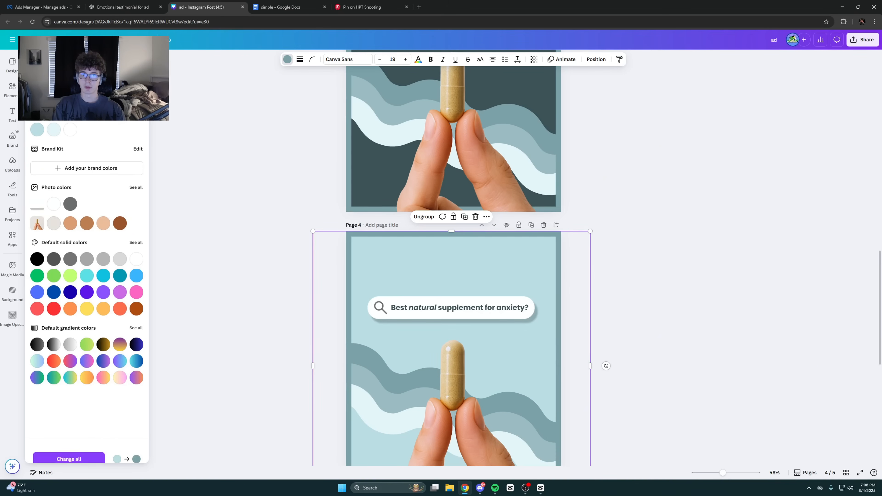
{"action": "left_click", "coordinate": [224, 350]}
{"action": "scroll", "coordinate": [211, 363], "scroll_direction": "down", "scroll_amount": 3}
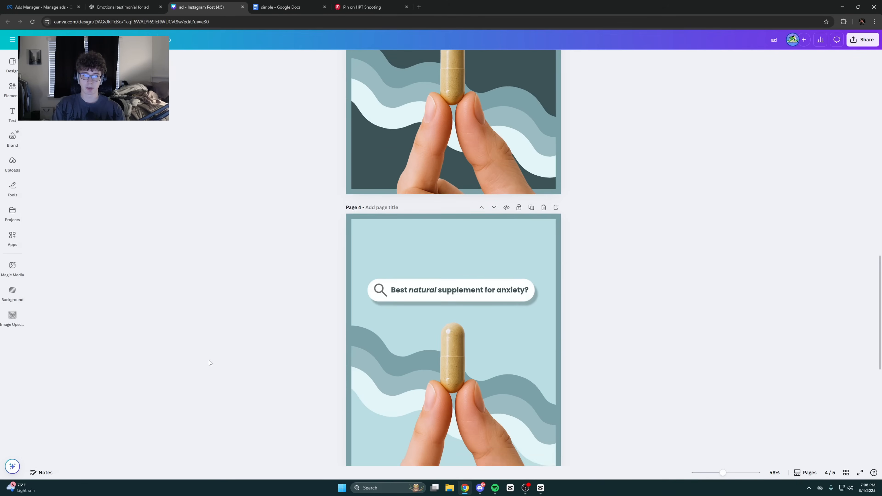
Try pale blue on page 4's search-bar headline, undo it, and recolor the text in the document's muted grey-teal
{"action": "left_click", "coordinate": [420, 204]}
{"action": "left_click", "coordinate": [283, 205]}
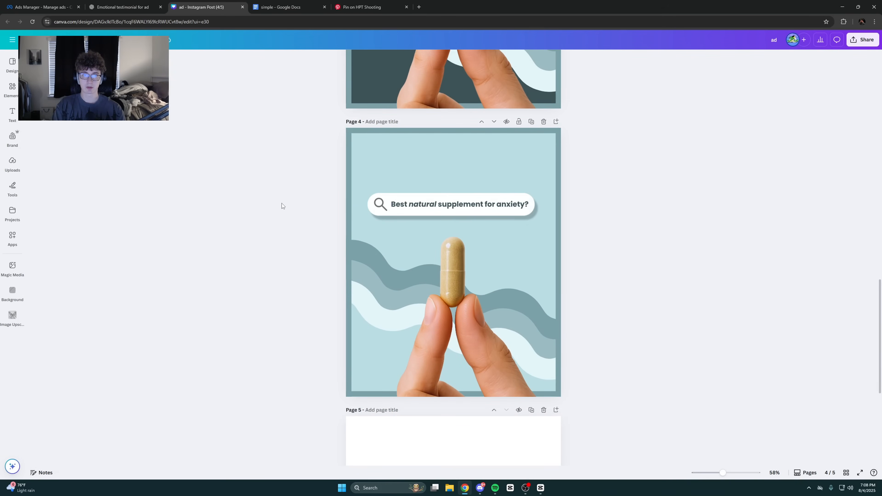
{"action": "left_click", "coordinate": [415, 205]}
{"action": "left_click", "coordinate": [383, 59]}
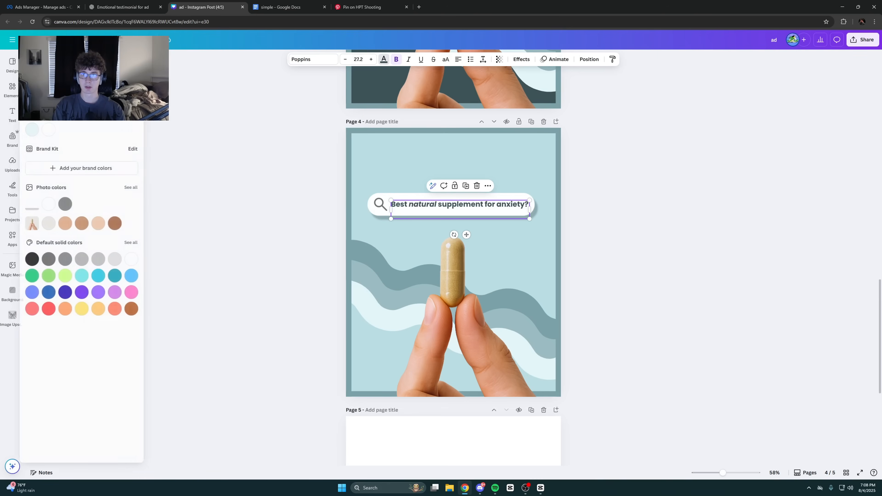
{"action": "left_click", "coordinate": [37, 129]}
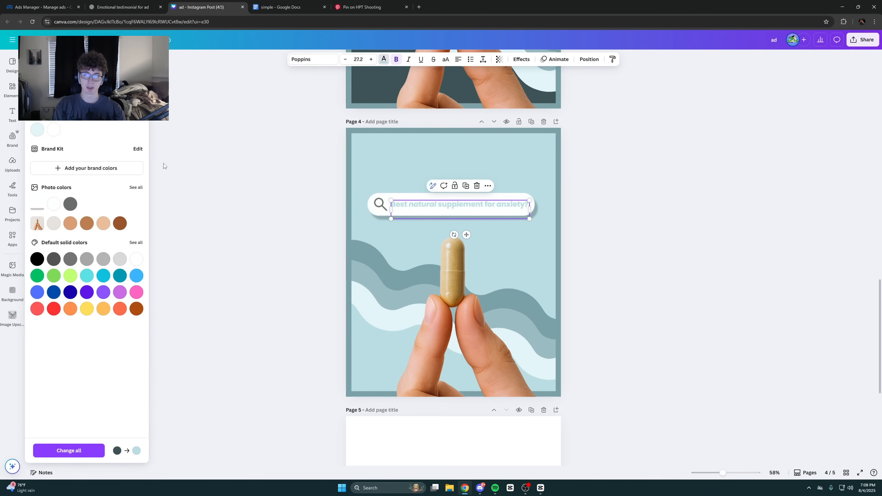
{"action": "key", "text": "ctrl+z"}
{"action": "left_click", "coordinate": [116, 115]}
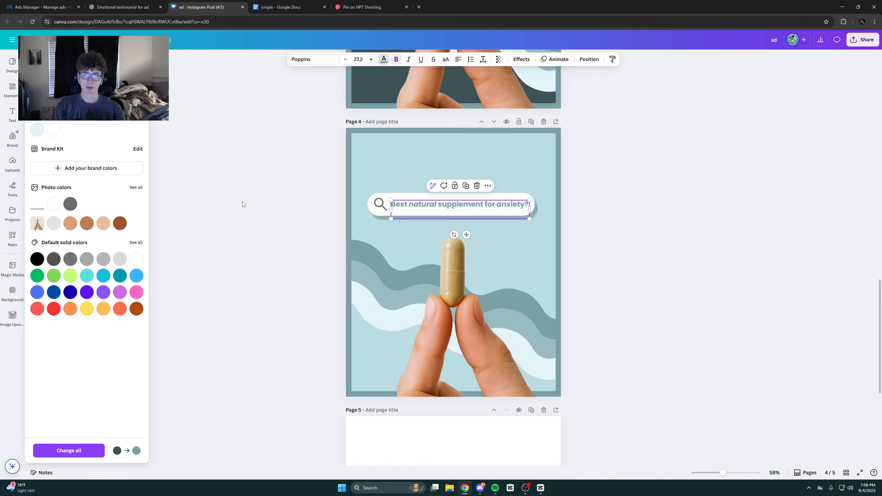
{"action": "left_click", "coordinate": [242, 202]}
{"action": "scroll", "coordinate": [193, 416], "scroll_direction": "up", "scroll_amount": 2}
{"action": "scroll", "coordinate": [193, 416], "scroll_direction": "down", "scroll_amount": 2}
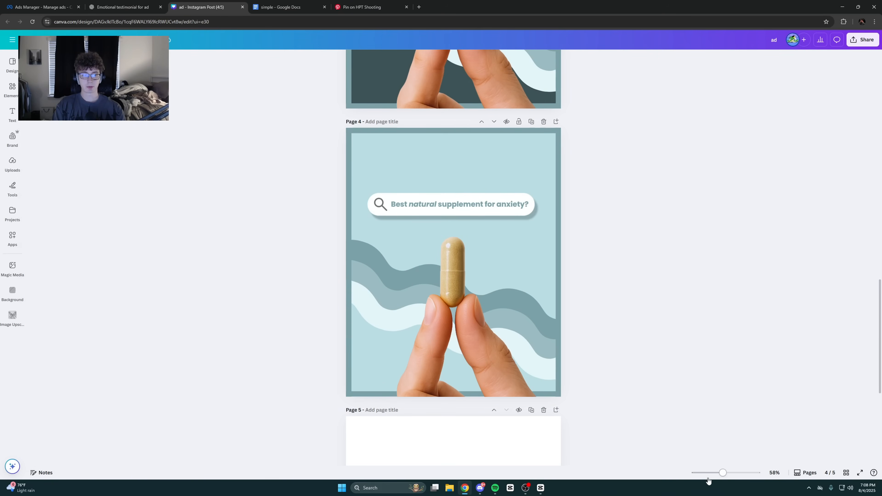
Review the four ad pages together for matching layout and color variation, and examine page 3's search-bar ad up close
{"action": "left_click_drag", "start_coordinate": [722, 473], "coordinate": [710, 475]}
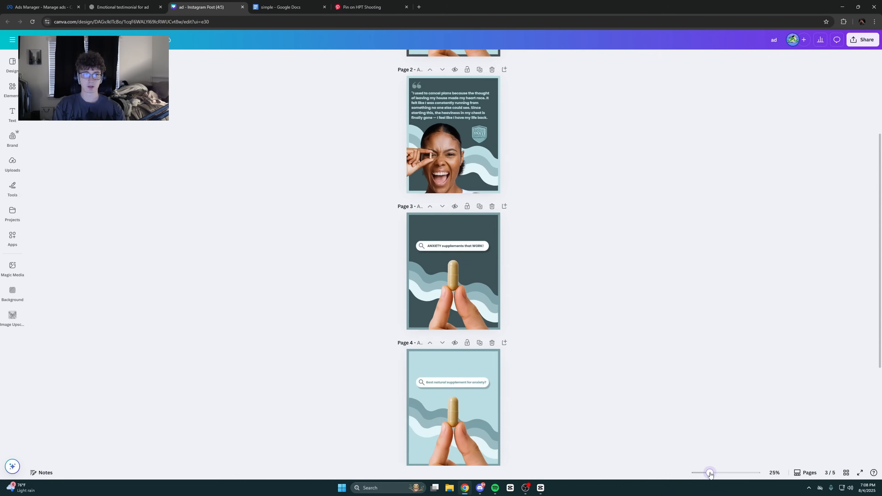
{"action": "scroll", "coordinate": [551, 361], "scroll_direction": "up", "scroll_amount": 4}
{"action": "left_click", "coordinate": [457, 173]}
{"action": "left_click", "coordinate": [439, 323]}
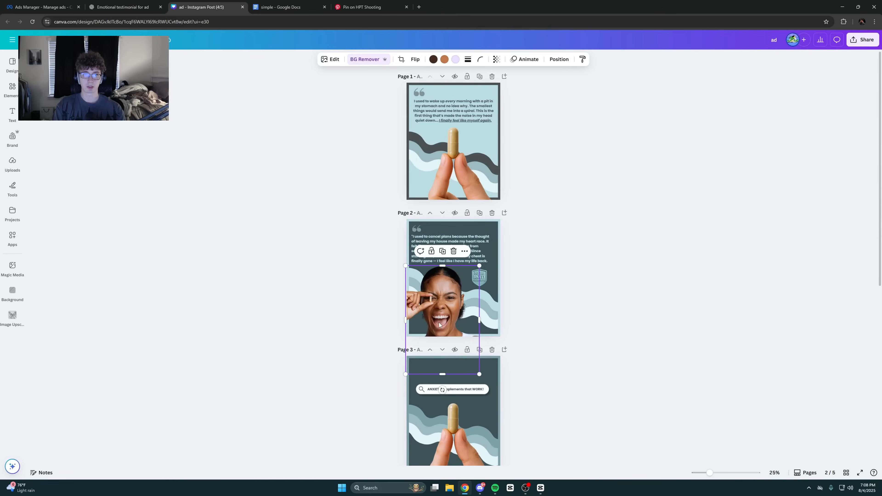
{"action": "left_click", "coordinate": [340, 356]}
{"action": "scroll", "coordinate": [340, 356], "scroll_direction": "down", "scroll_amount": 4}
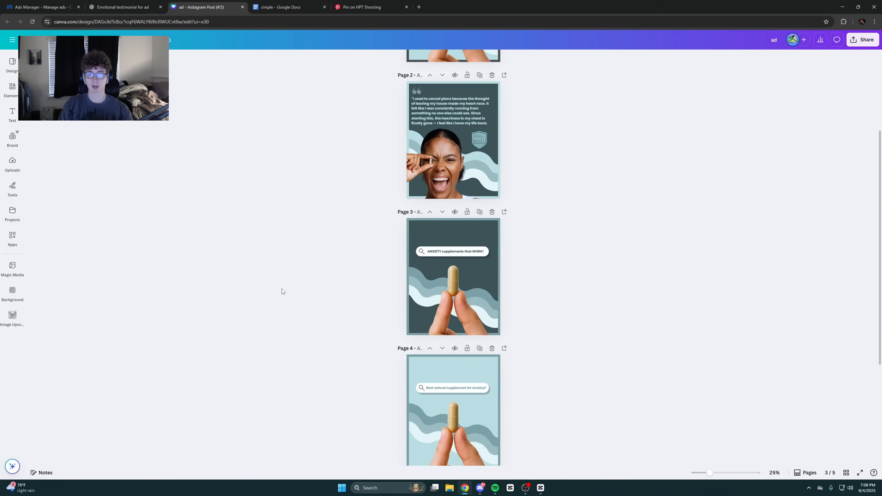
{"action": "scroll", "coordinate": [292, 434], "scroll_direction": "down", "scroll_amount": 3}
{"action": "scroll", "coordinate": [294, 435], "scroll_direction": "up", "scroll_amount": 4}
{"action": "scroll", "coordinate": [297, 435], "scroll_direction": "down", "scroll_amount": 3}
{"action": "scroll", "coordinate": [300, 424], "scroll_direction": "up", "scroll_amount": 3}
{"action": "middle_click", "coordinate": [310, 376]}
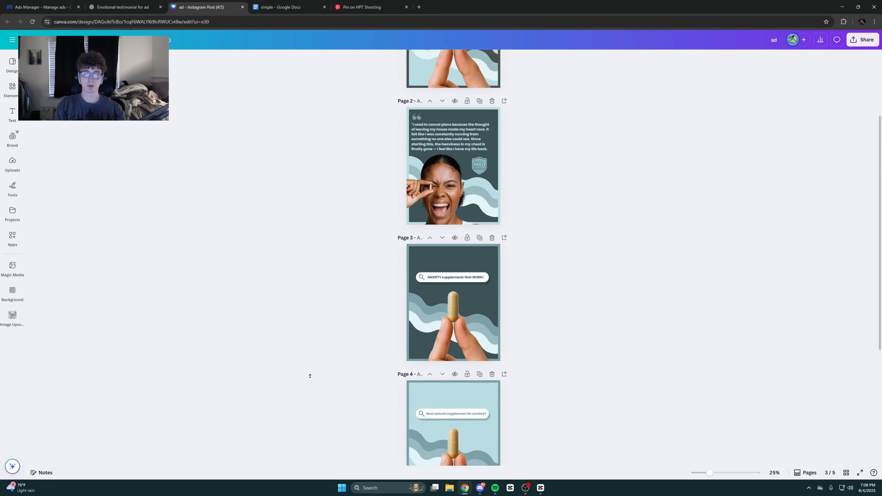
{"action": "scroll", "coordinate": [310, 376], "scroll_direction": "up", "scroll_amount": 3}
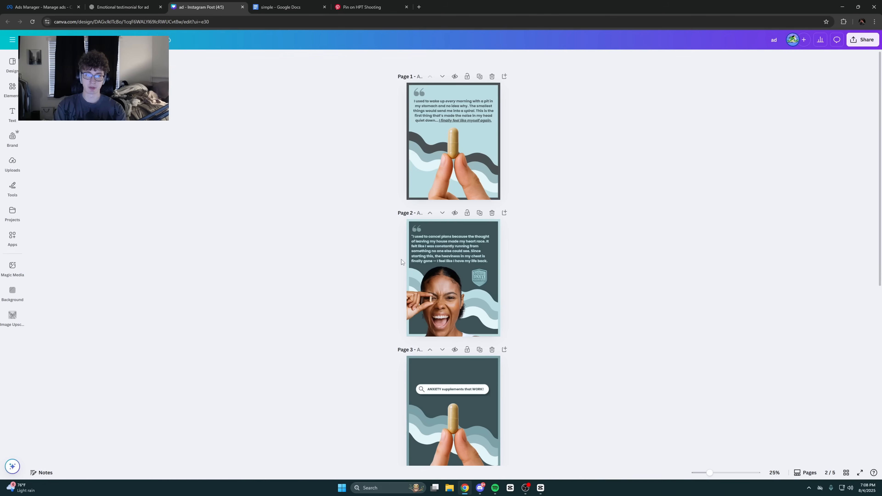
{"action": "scroll", "coordinate": [397, 352], "scroll_direction": "down", "scroll_amount": 5}
{"action": "scroll", "coordinate": [648, 451], "scroll_direction": "up", "scroll_amount": 6}
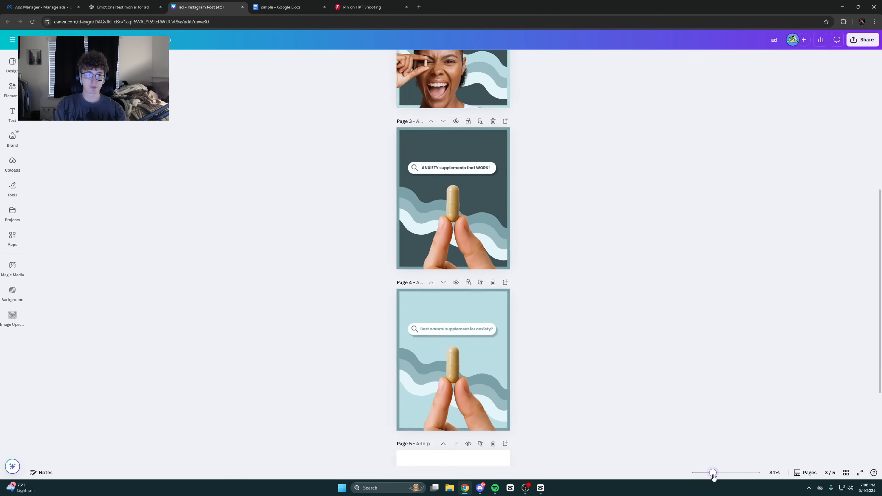
{"action": "scroll", "coordinate": [656, 403], "scroll_direction": "up", "scroll_amount": 4}
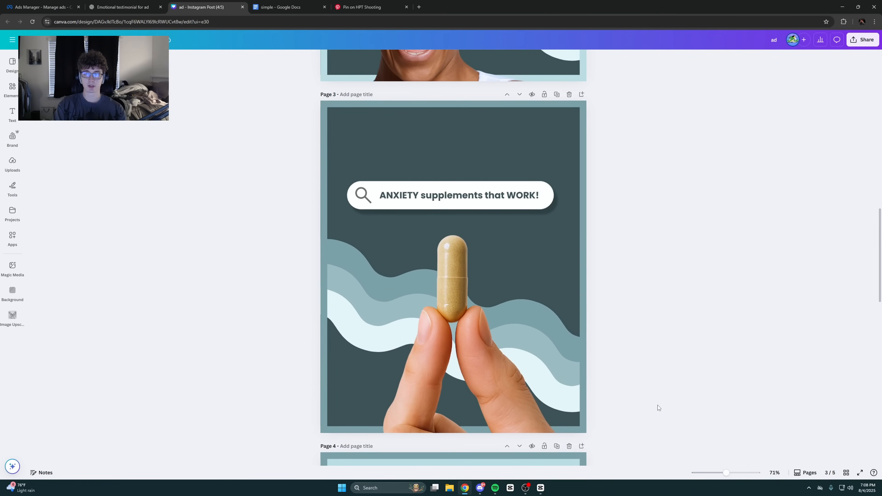
{"action": "left_click", "coordinate": [450, 199]}
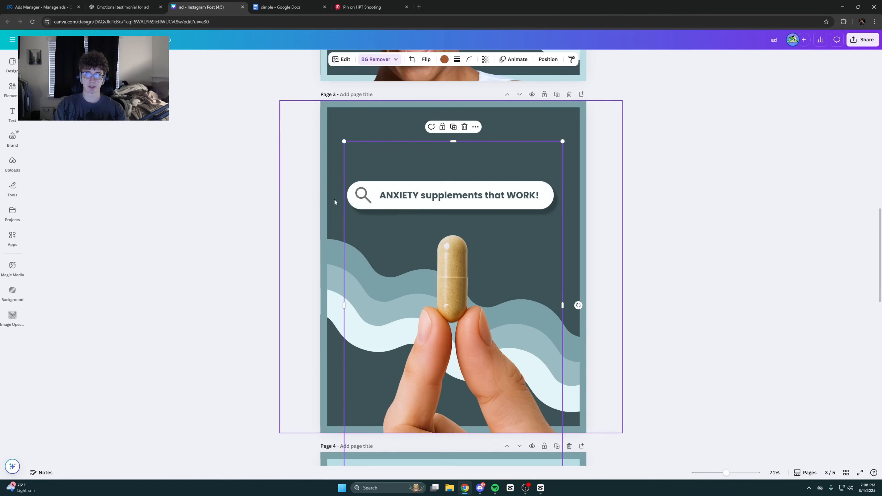
{"action": "left_click", "coordinate": [263, 287]}
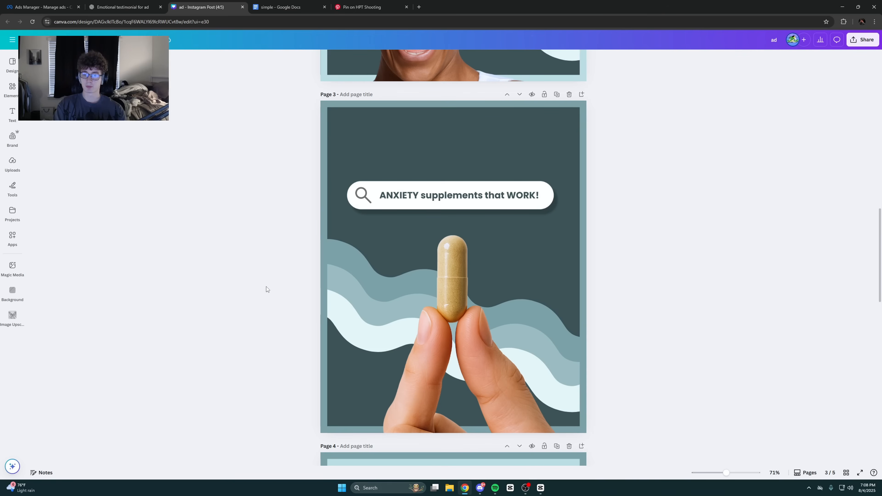